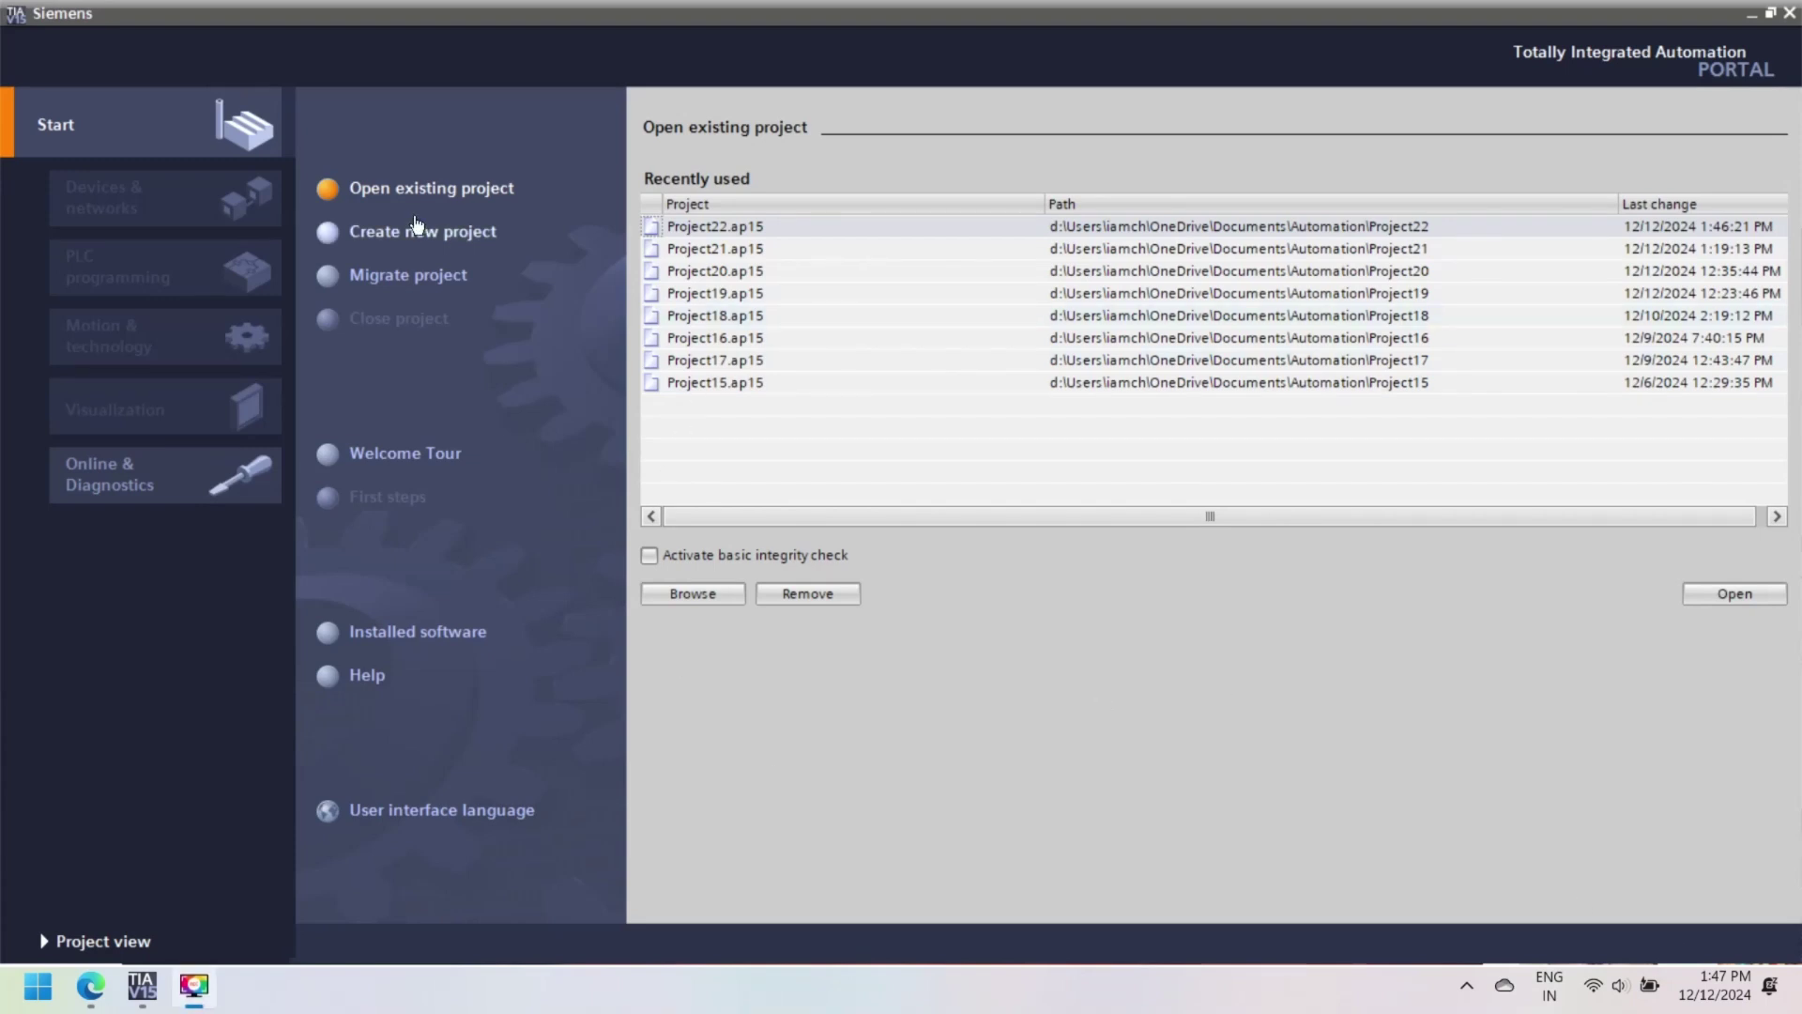
Create a new project named Project23 at the default path
click(406, 227)
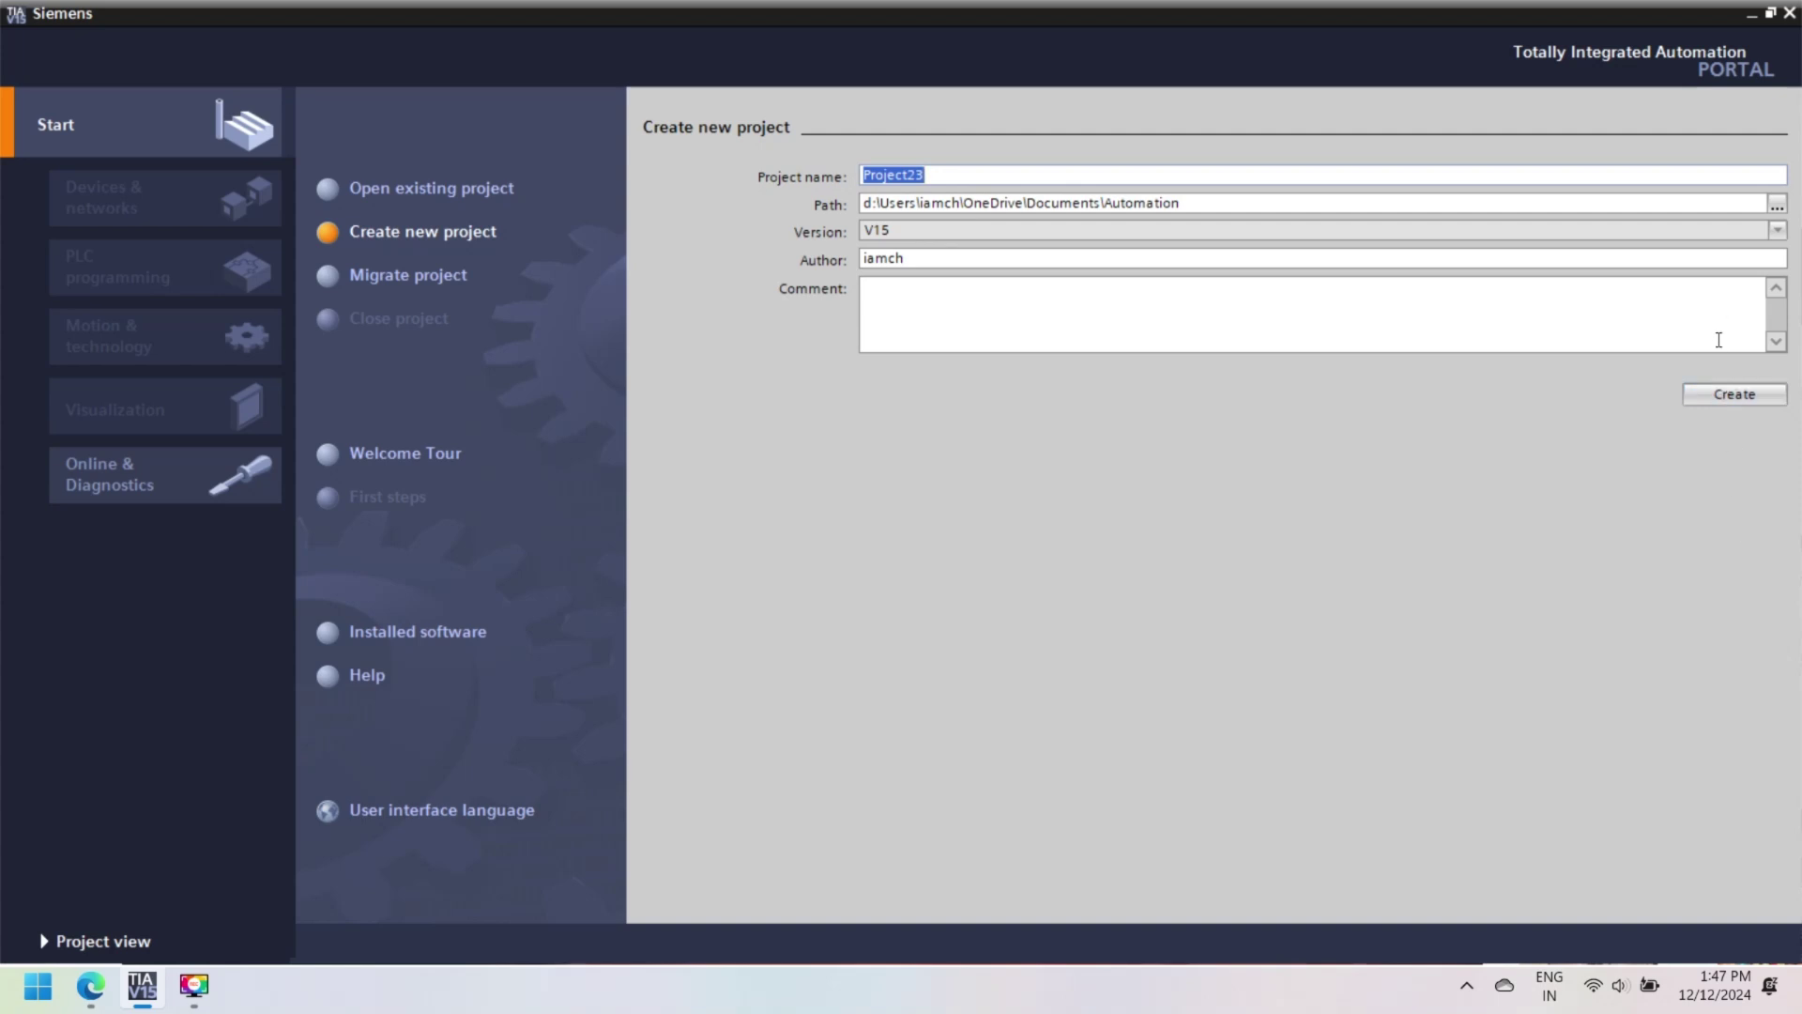
click(1702, 395)
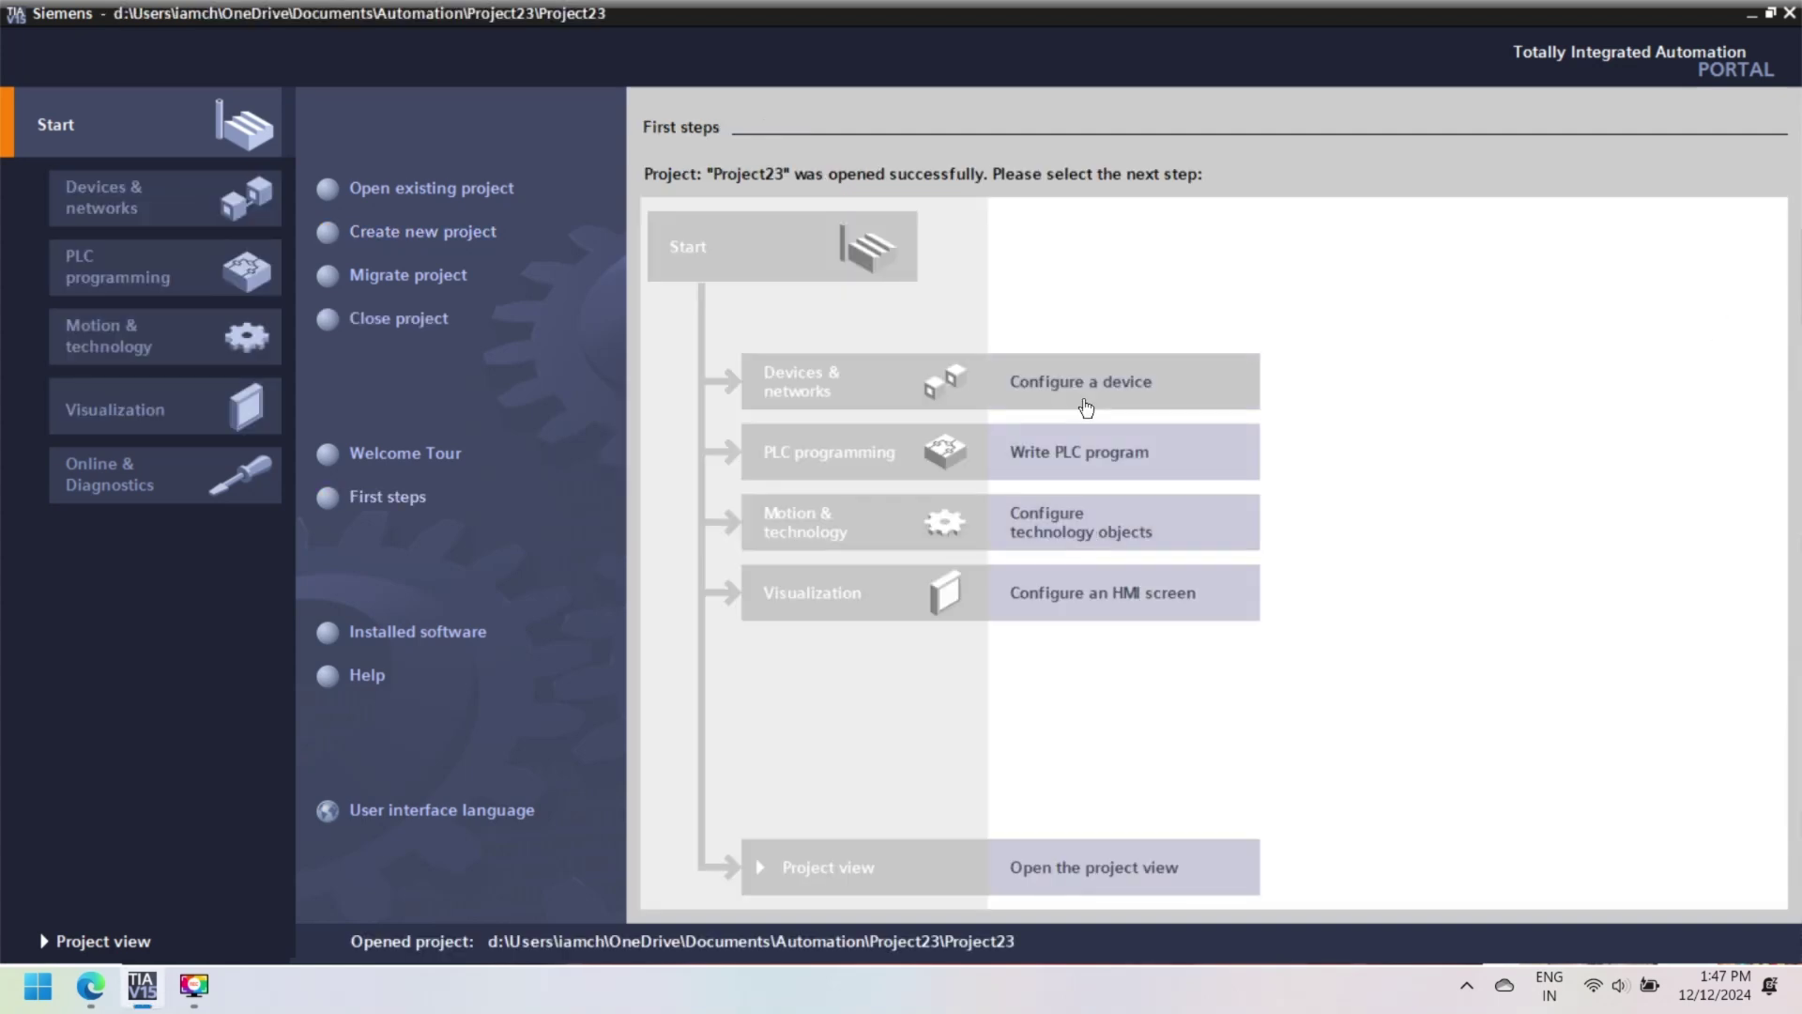
Browse the HMI catalogue to SIPLUS Comfort Panel 19" TP1900 Comfort SIPLUS
click(1086, 406)
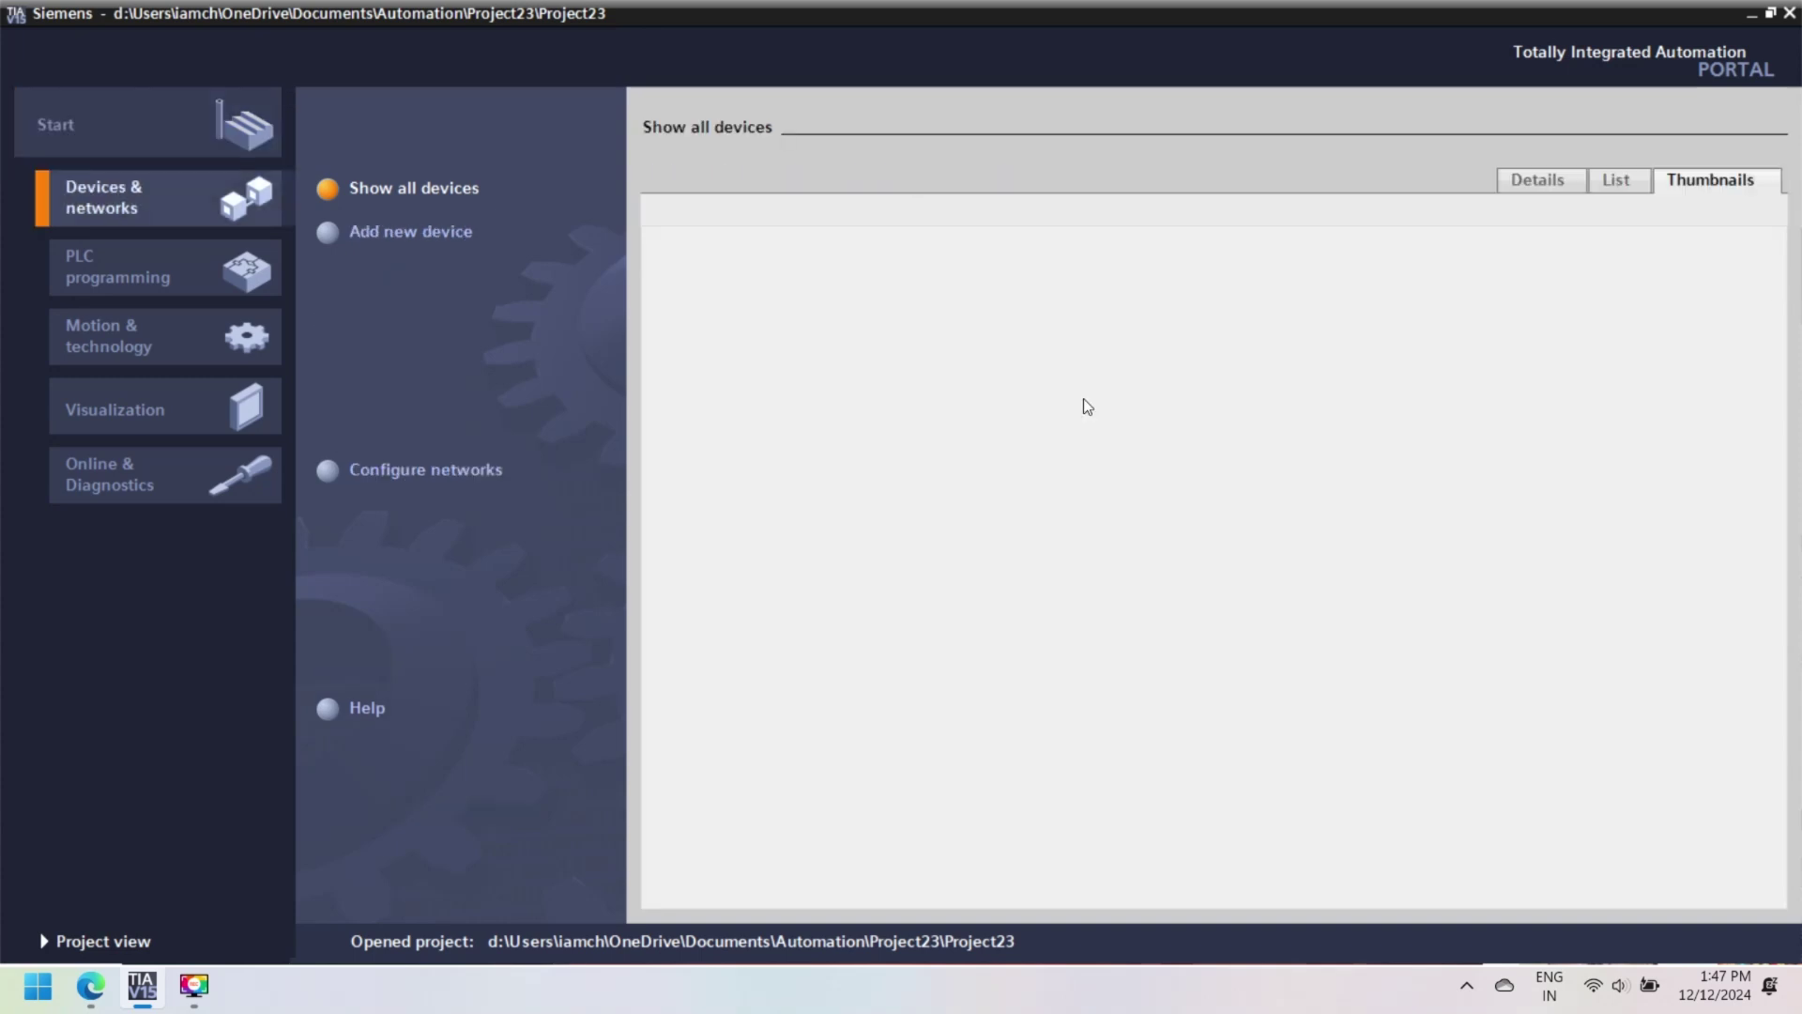
click(397, 239)
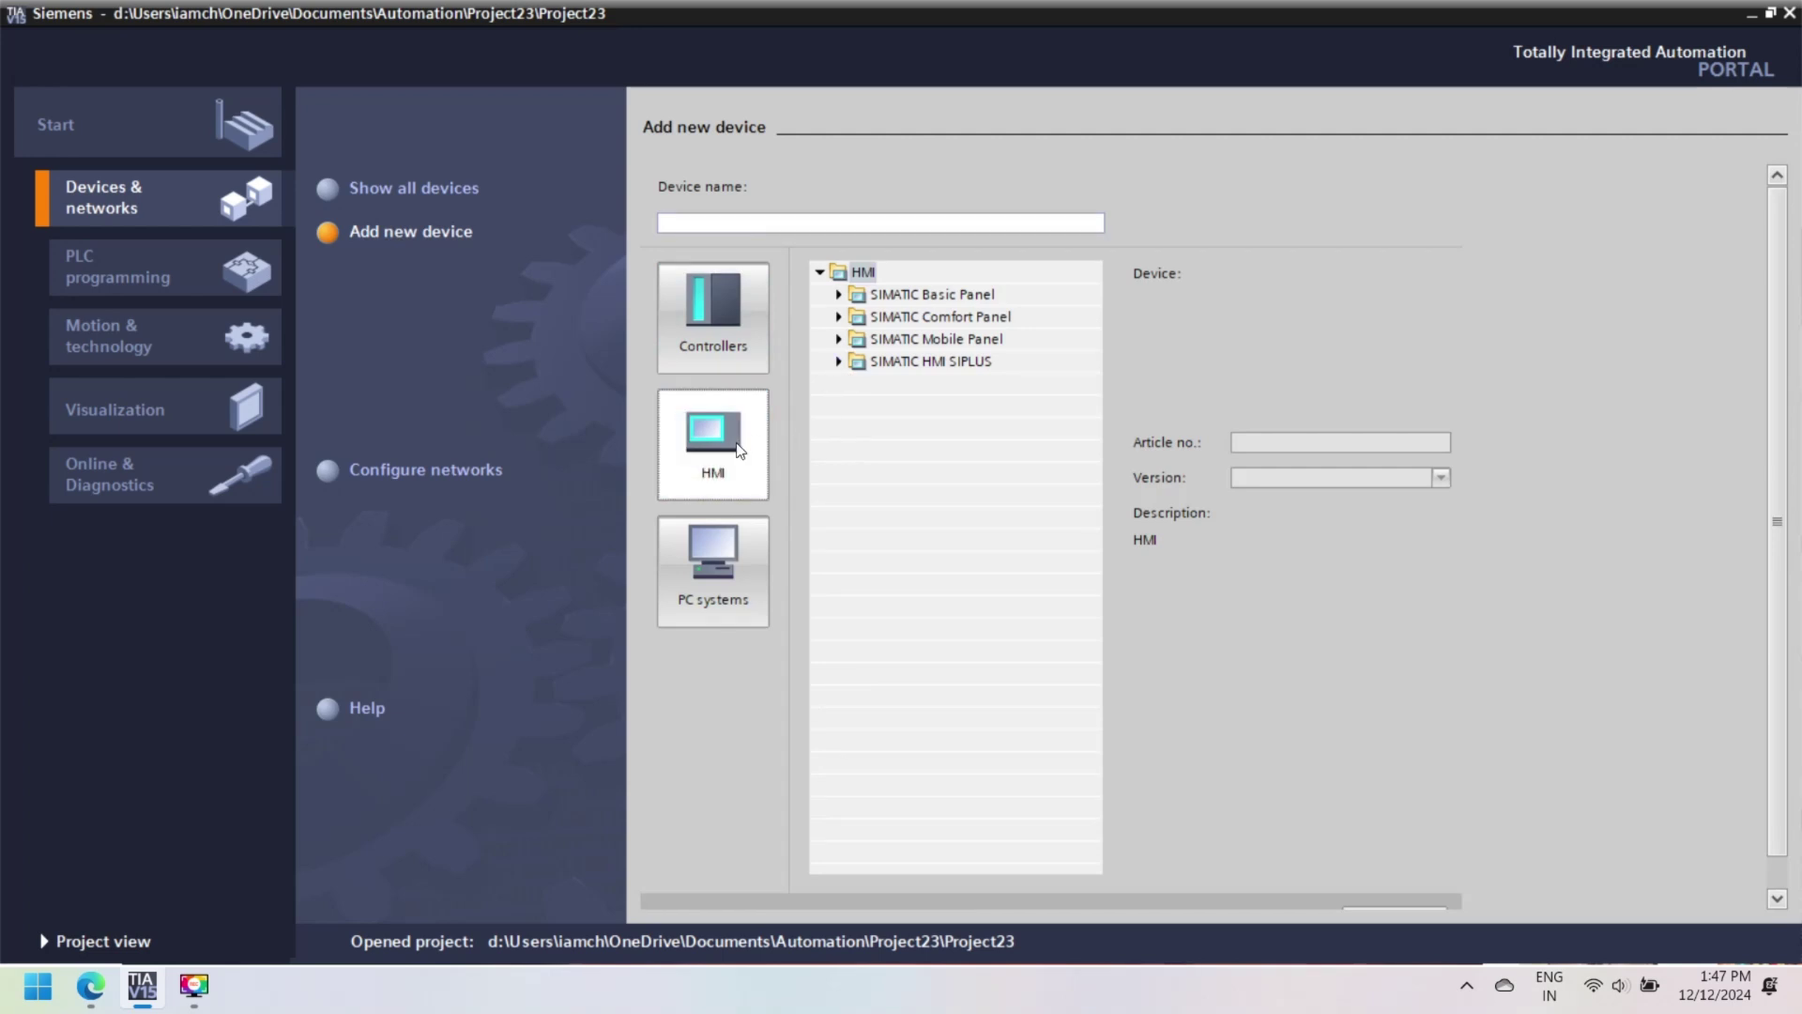
click(840, 362)
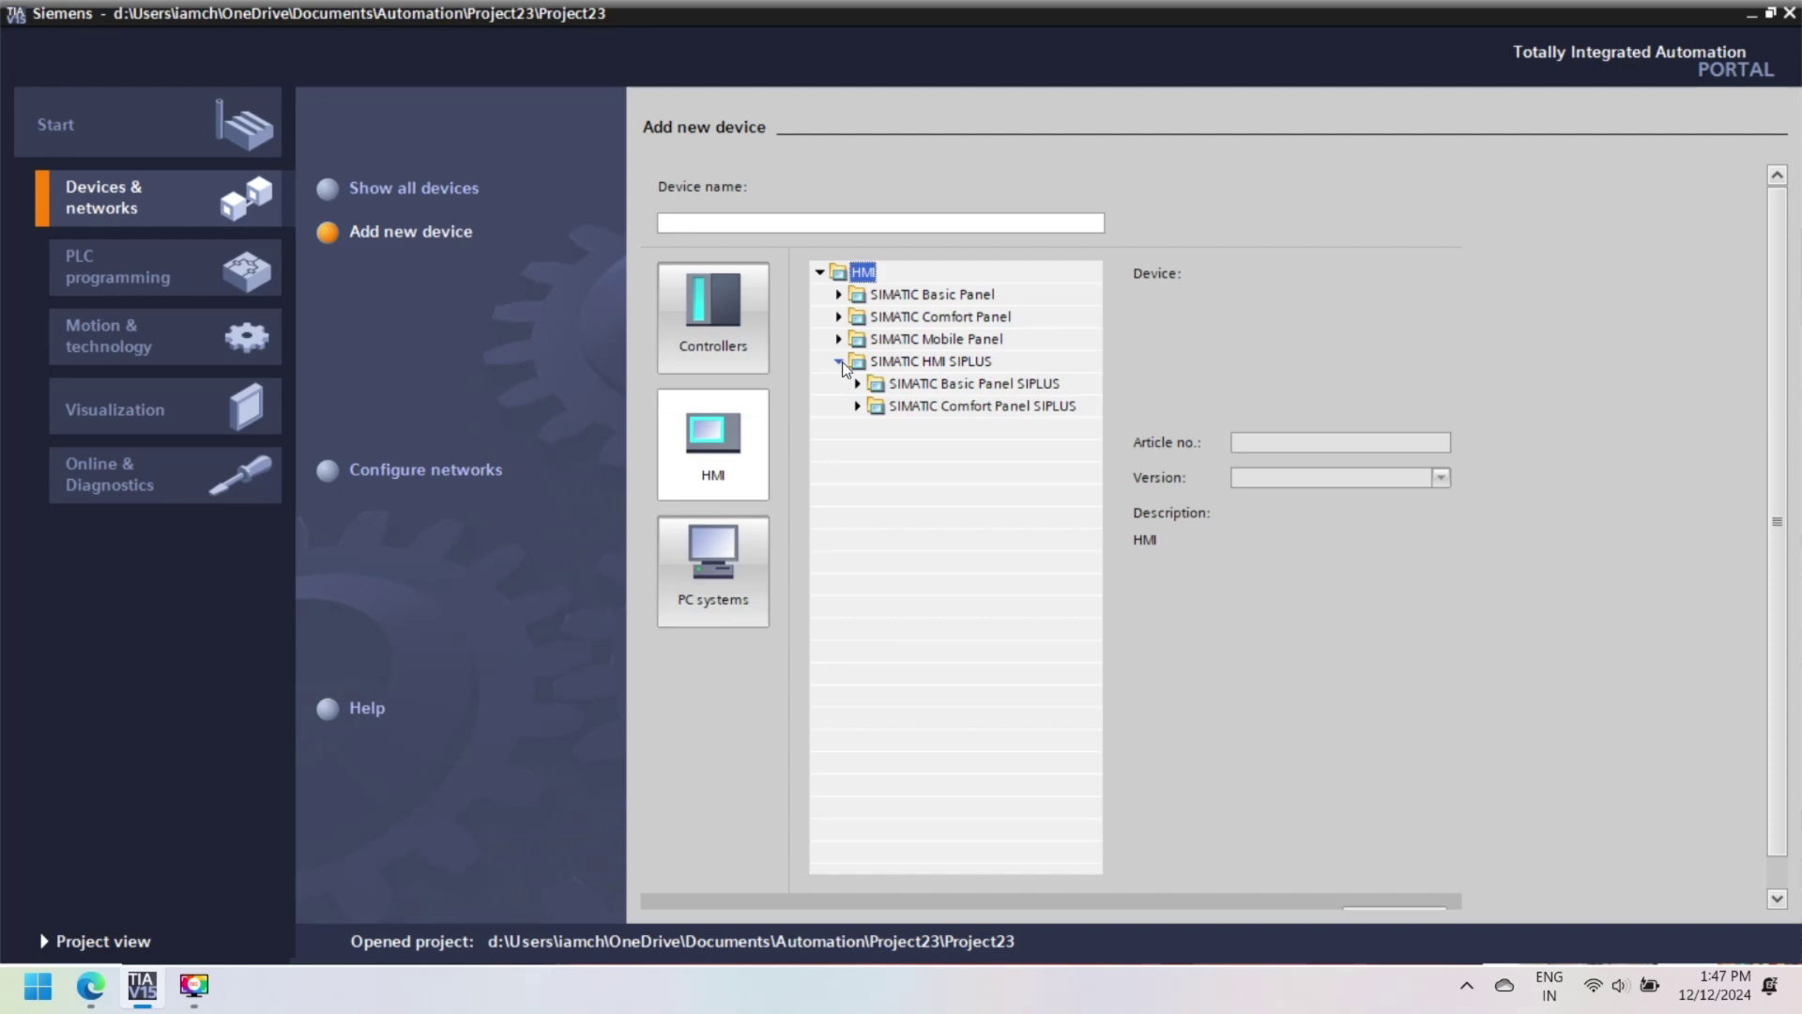
click(858, 406)
click(875, 540)
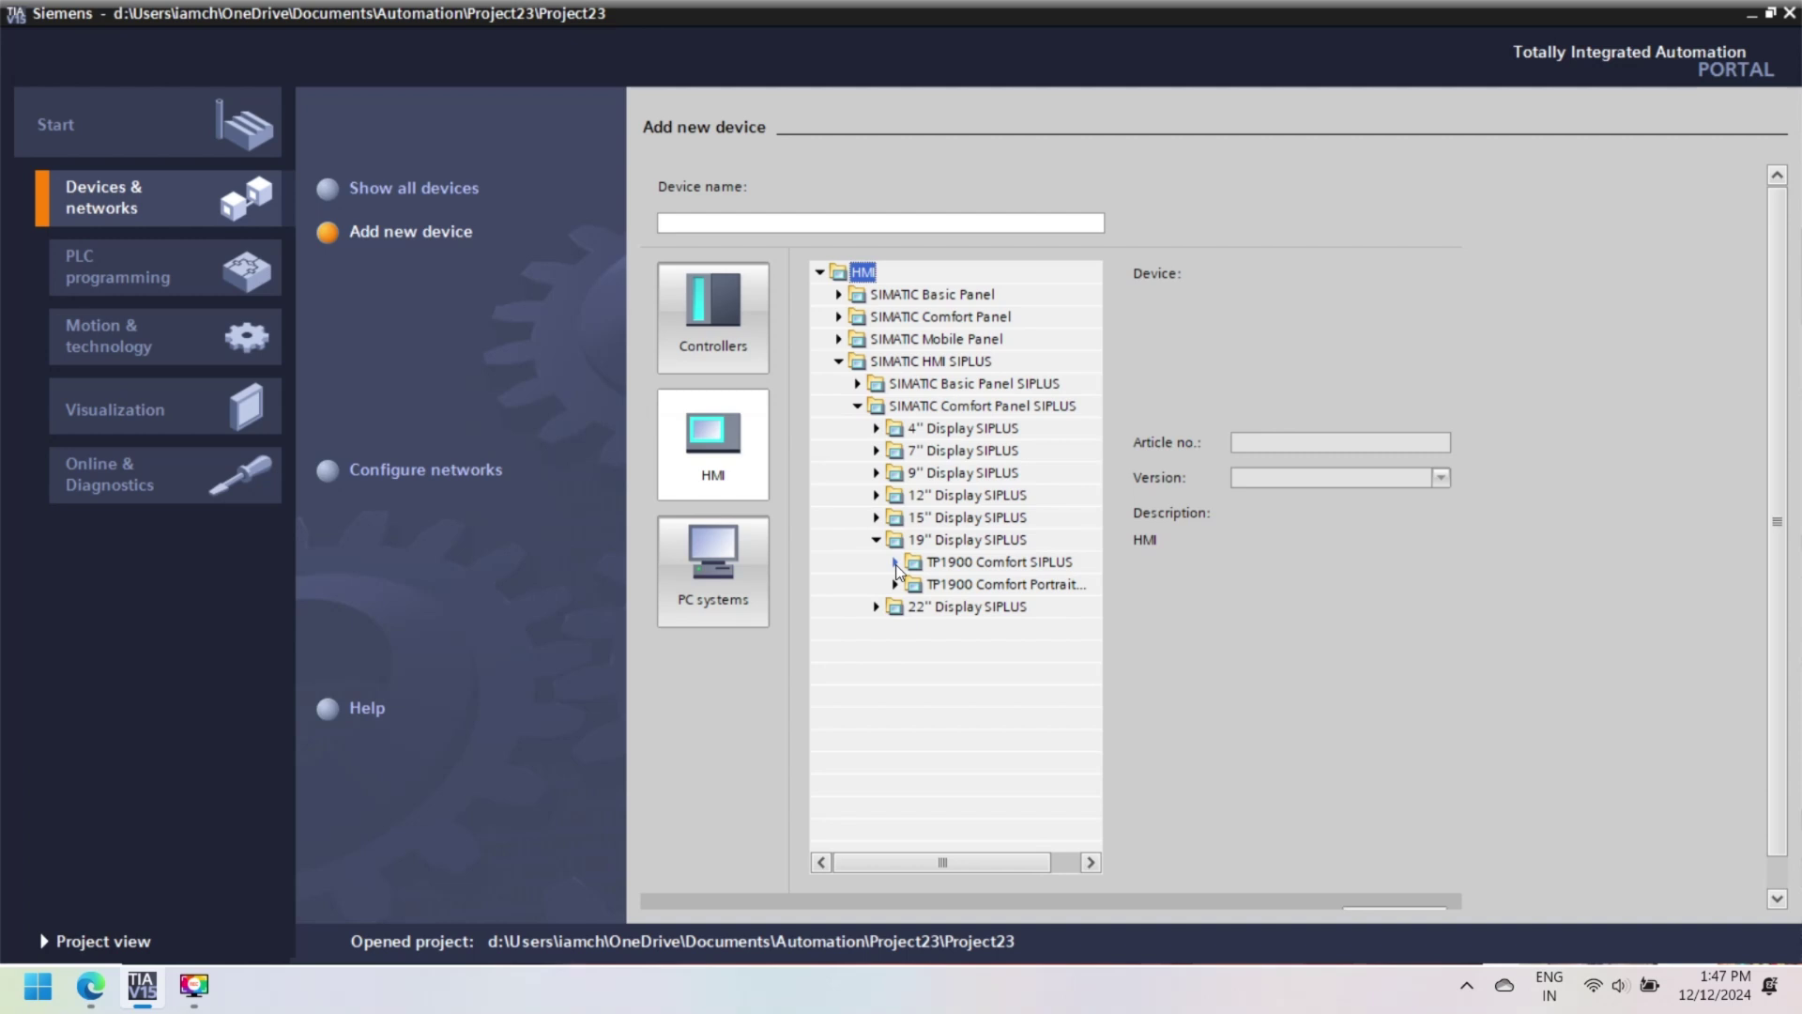
click(895, 563)
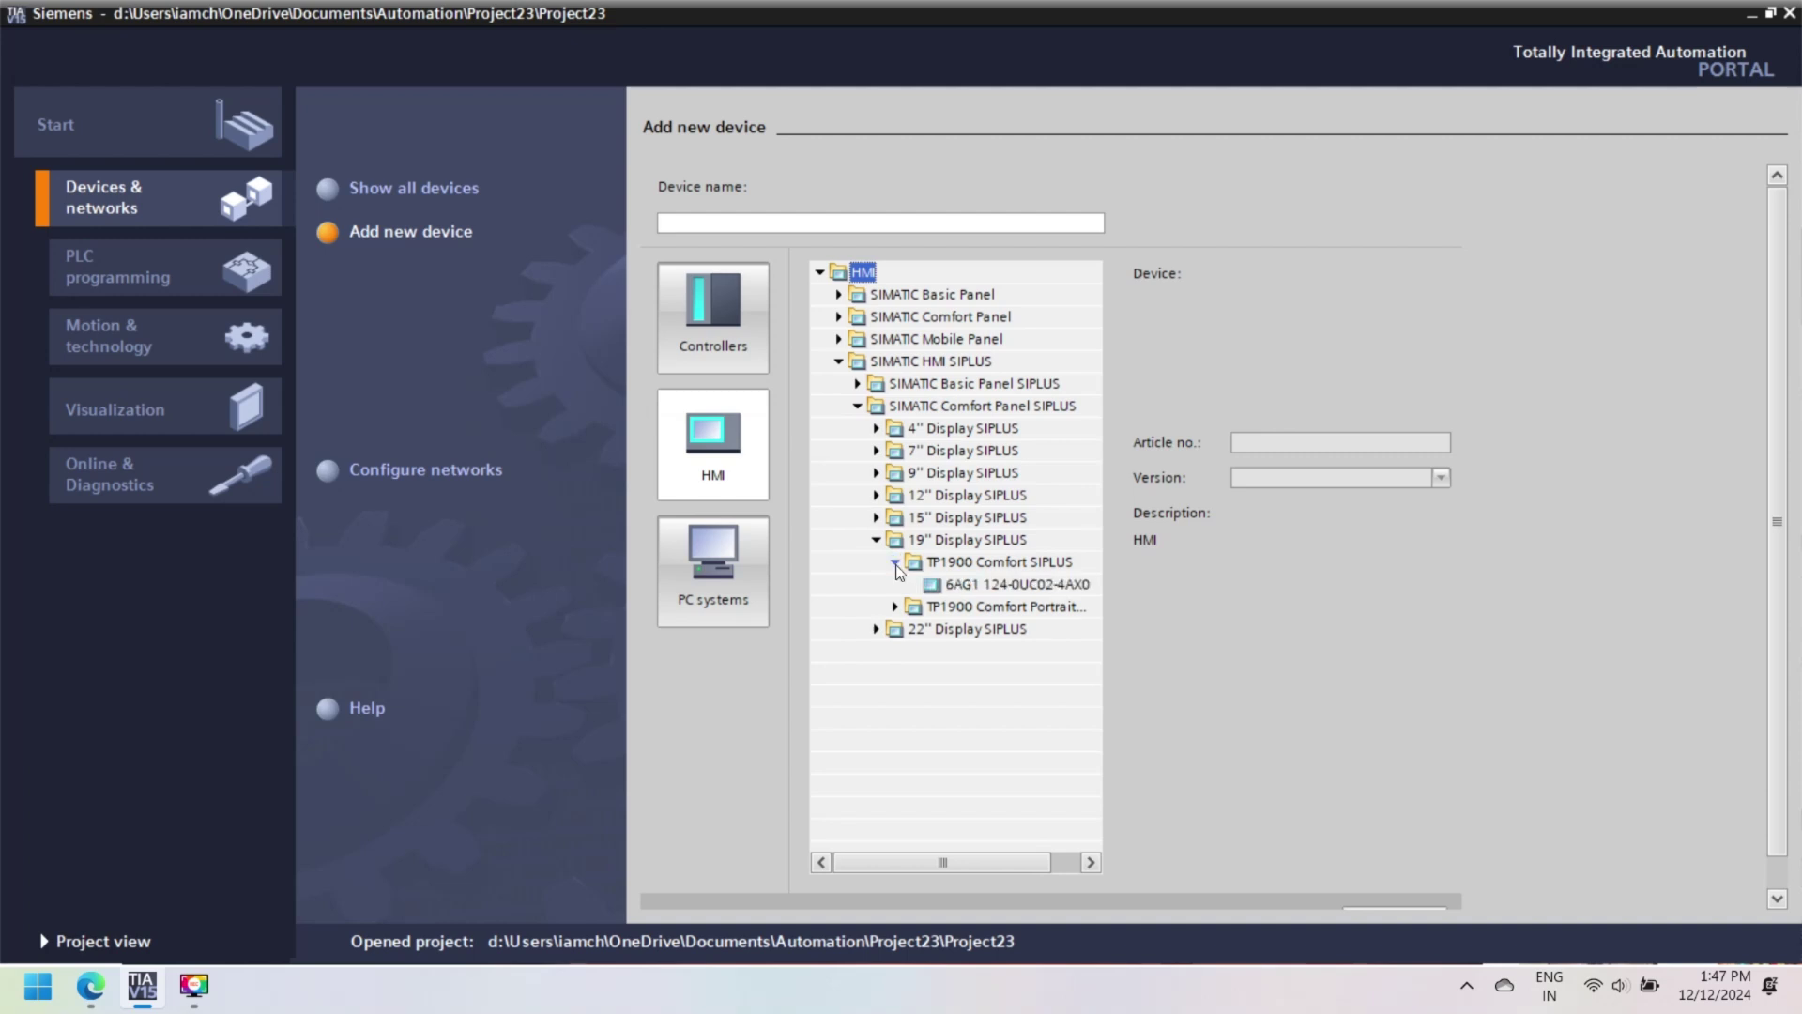
Add panel 6AG1 124-0UC02-4AX0 with version 15.0.0.0 to the project as HMI_1
click(942, 590)
click(1440, 479)
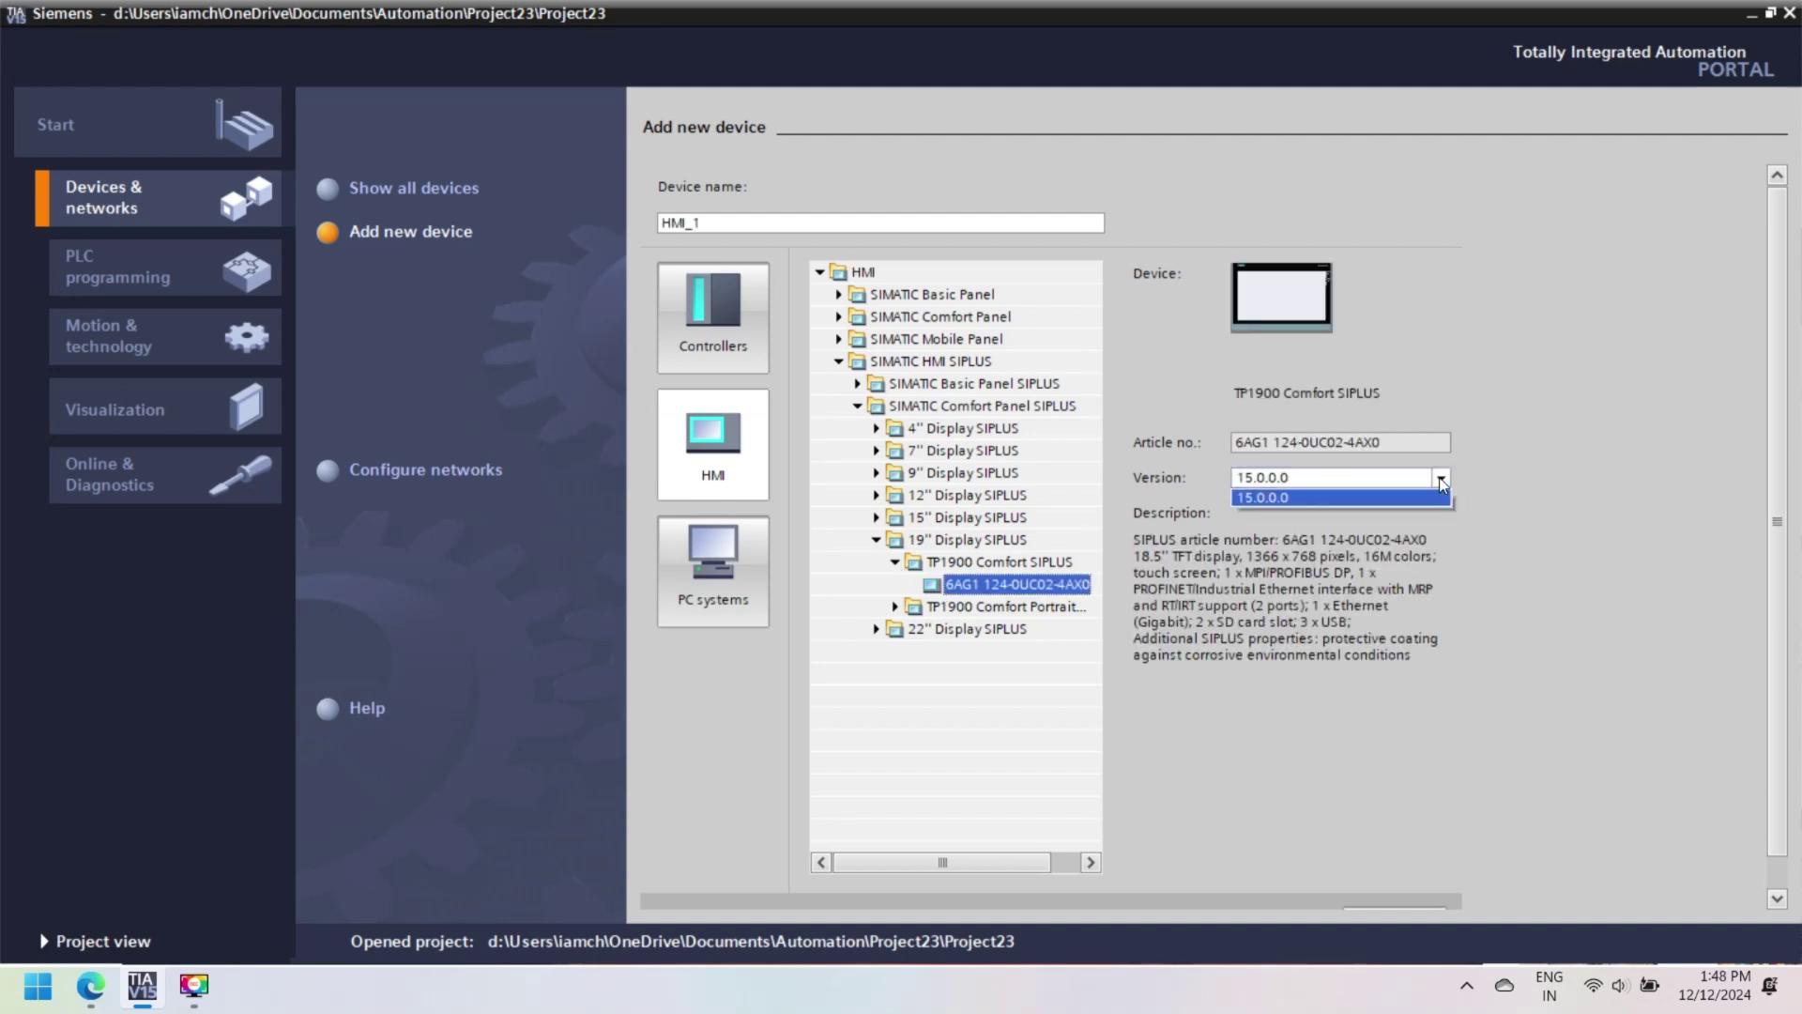
click(1441, 478)
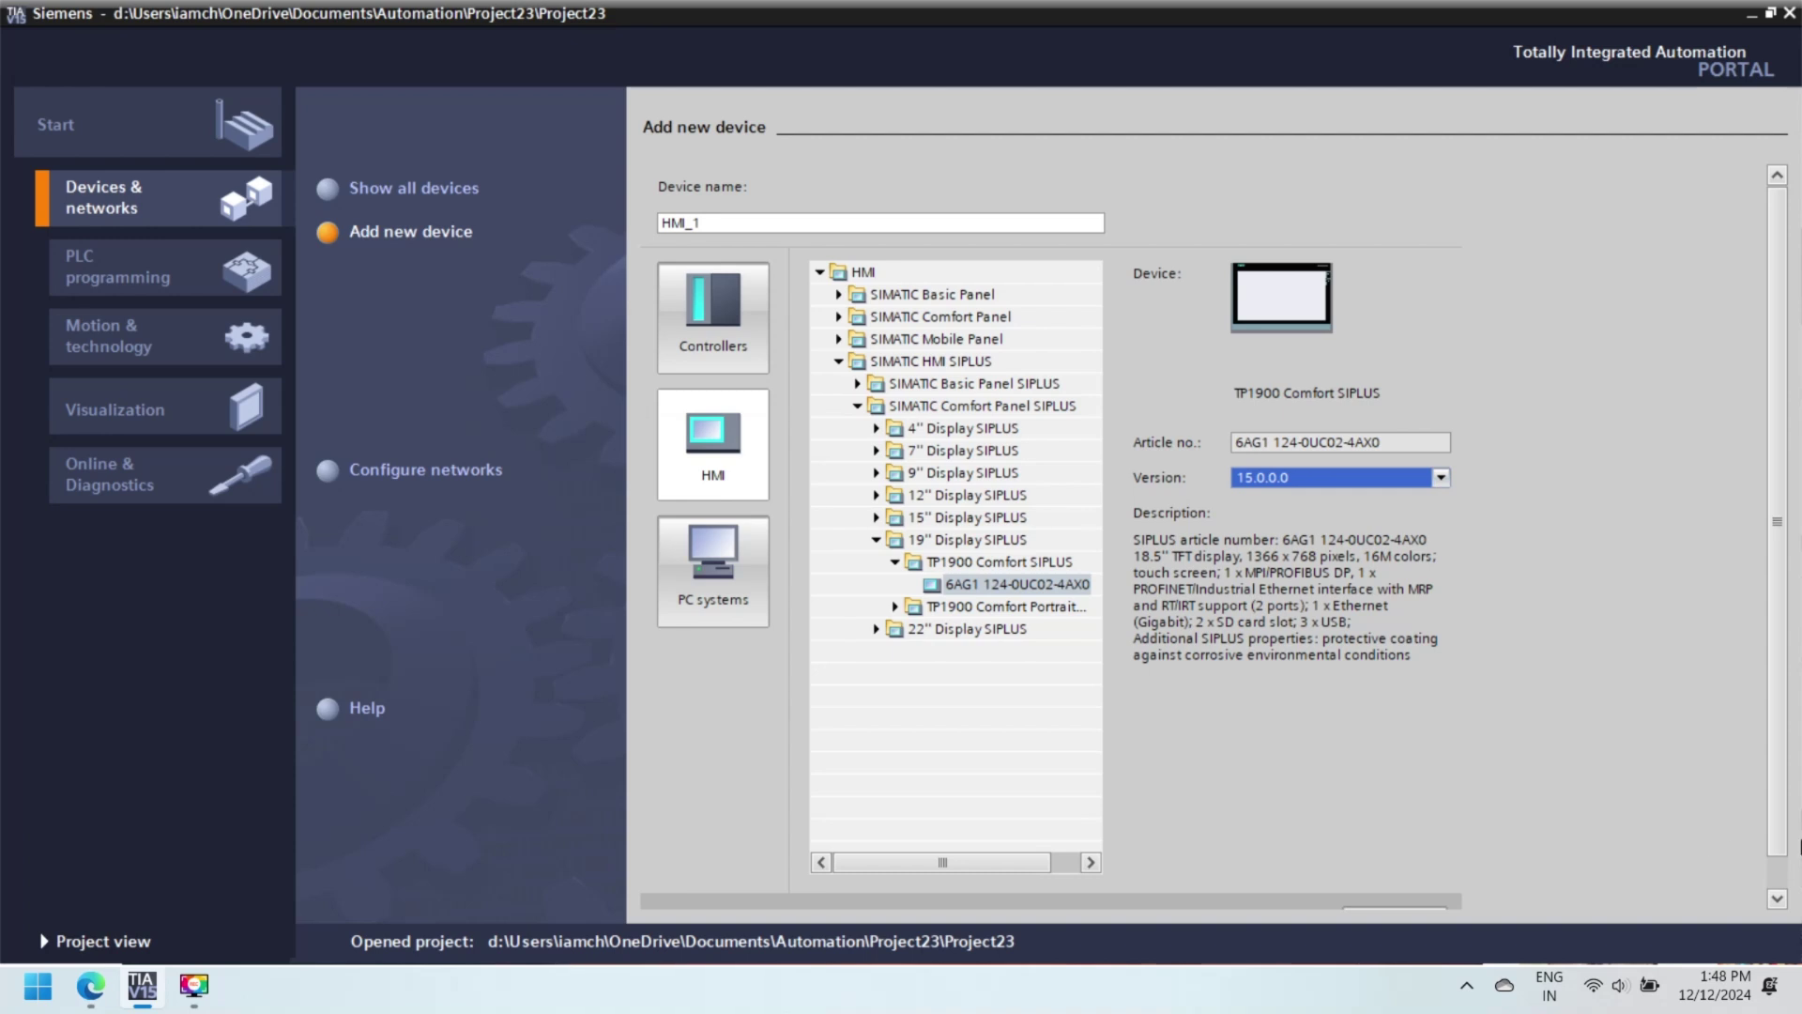
scroll(1782, 875, down, 1)
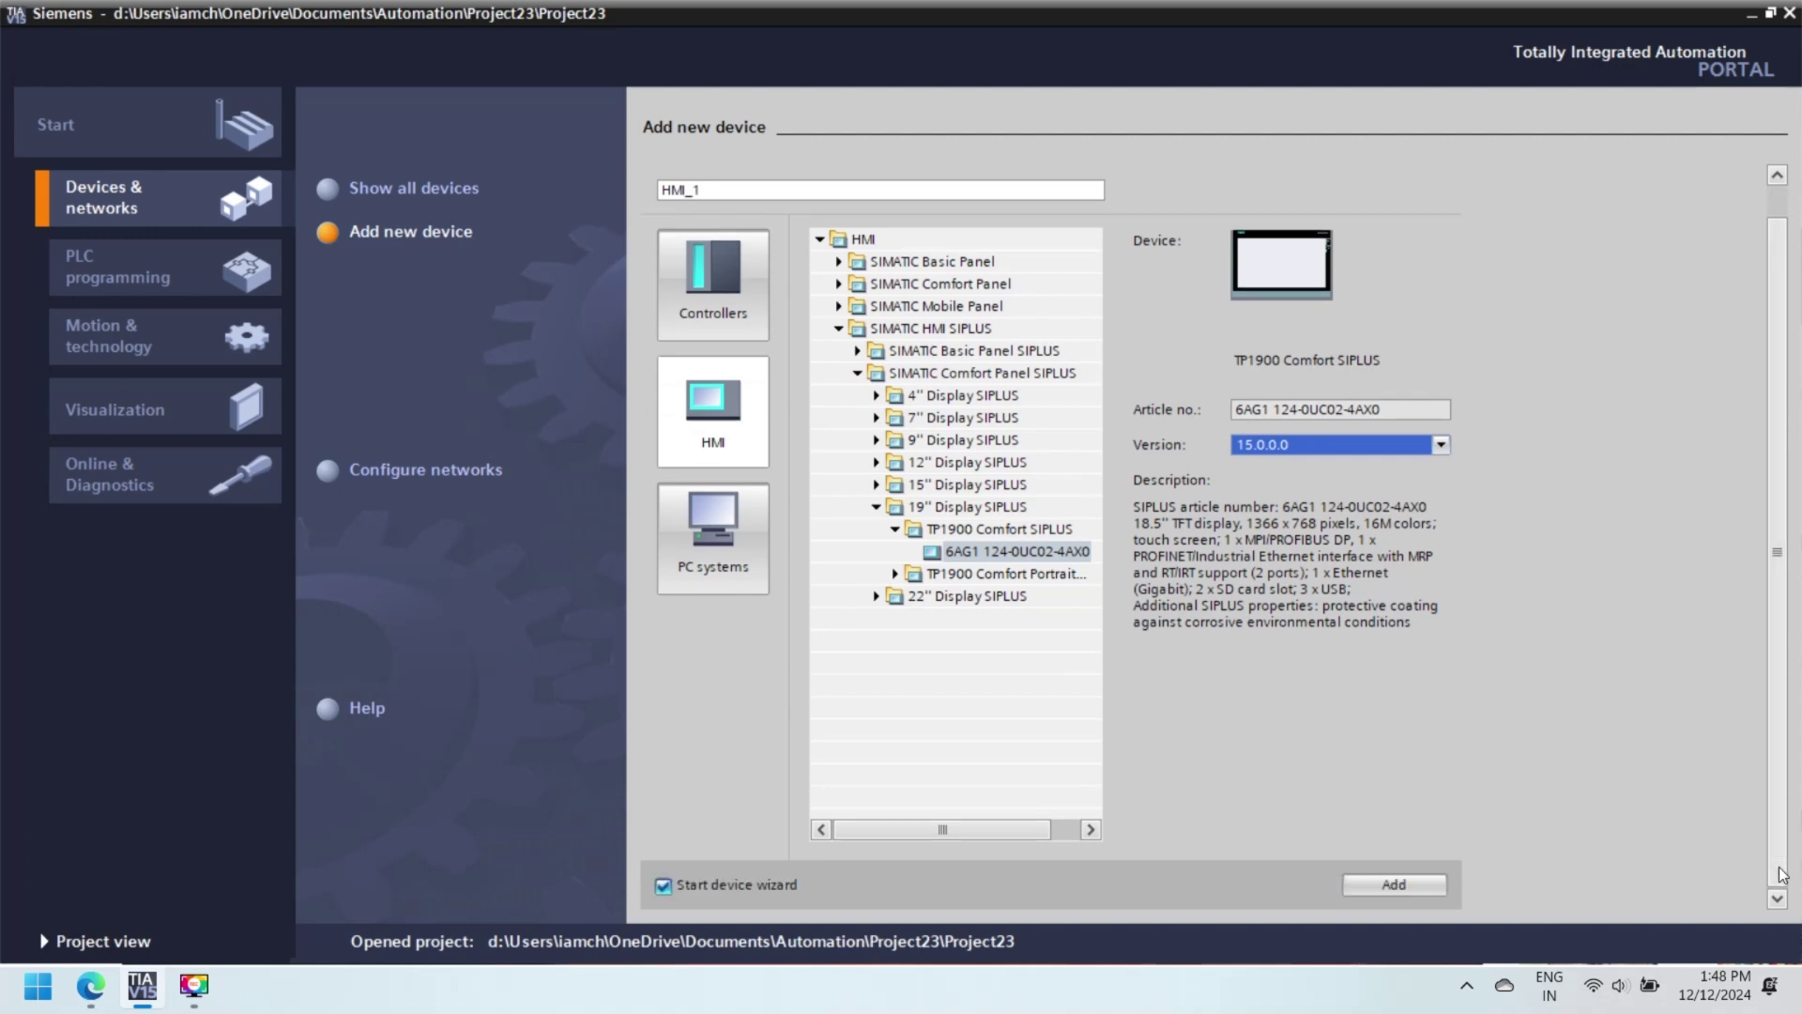
click(747, 882)
In the HMI Device Wizard, leave the PLC connection as None and choose a blue screen background
click(1381, 886)
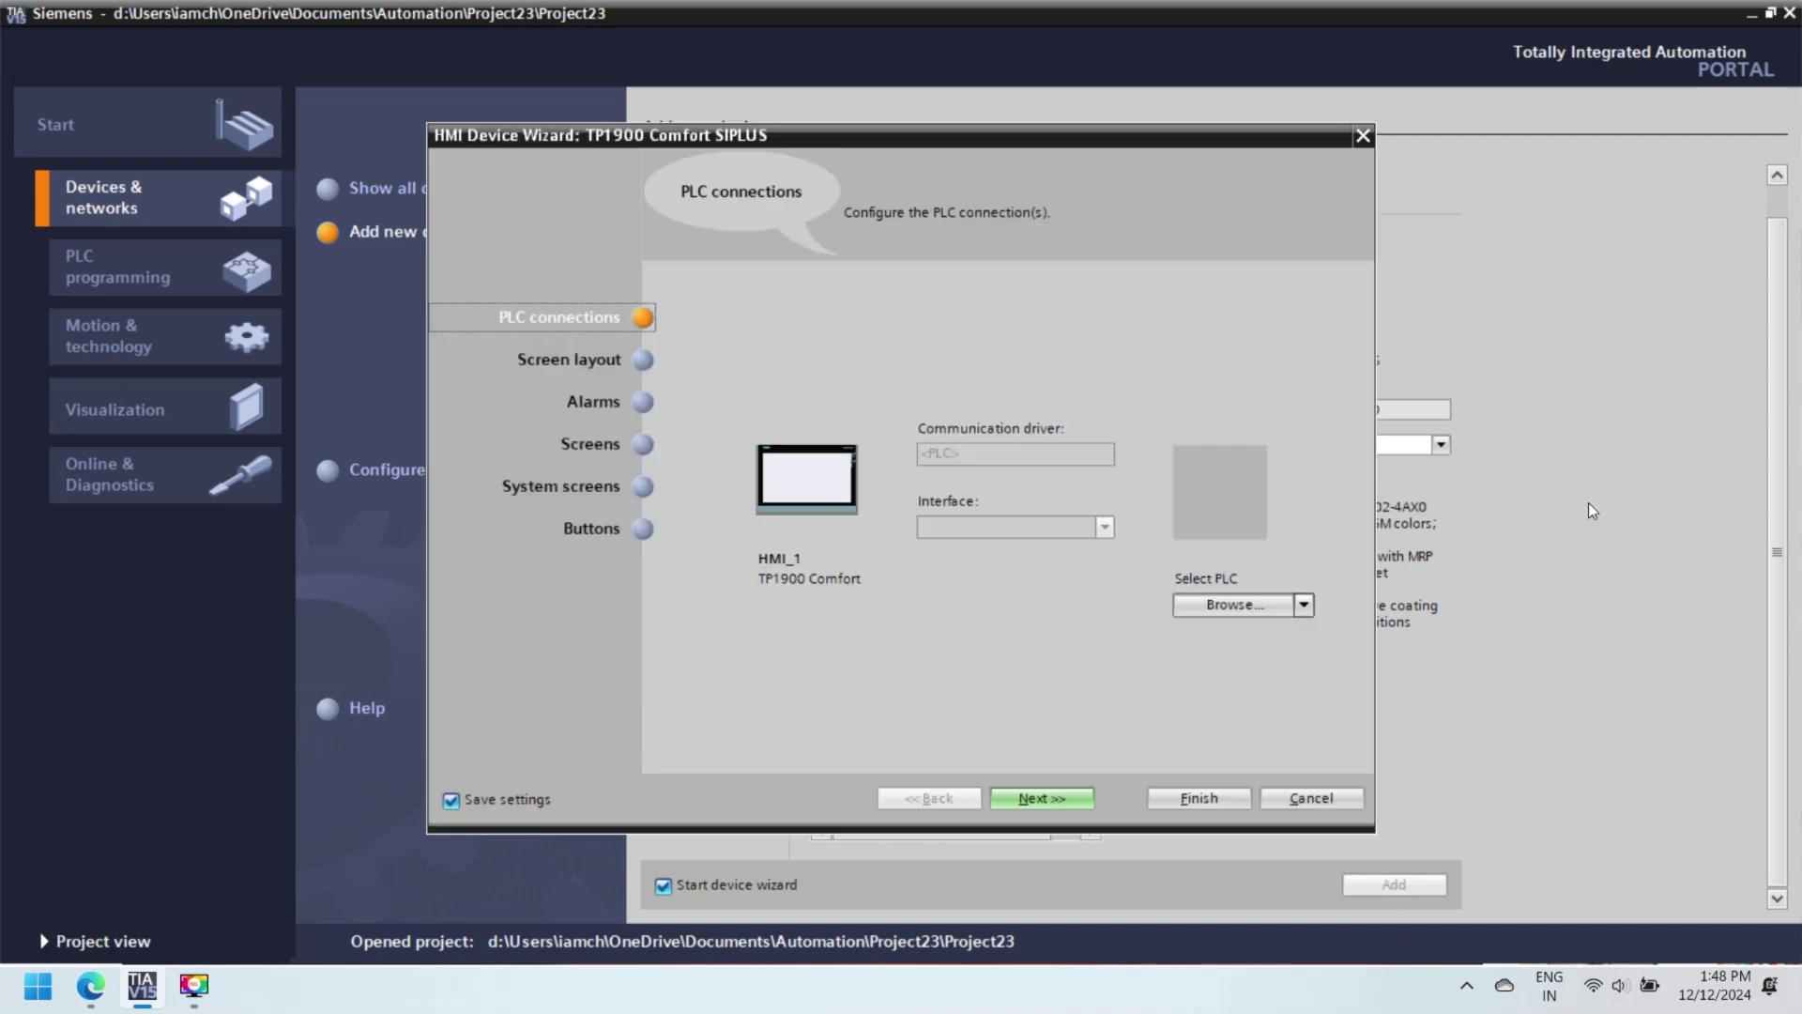
click(1242, 602)
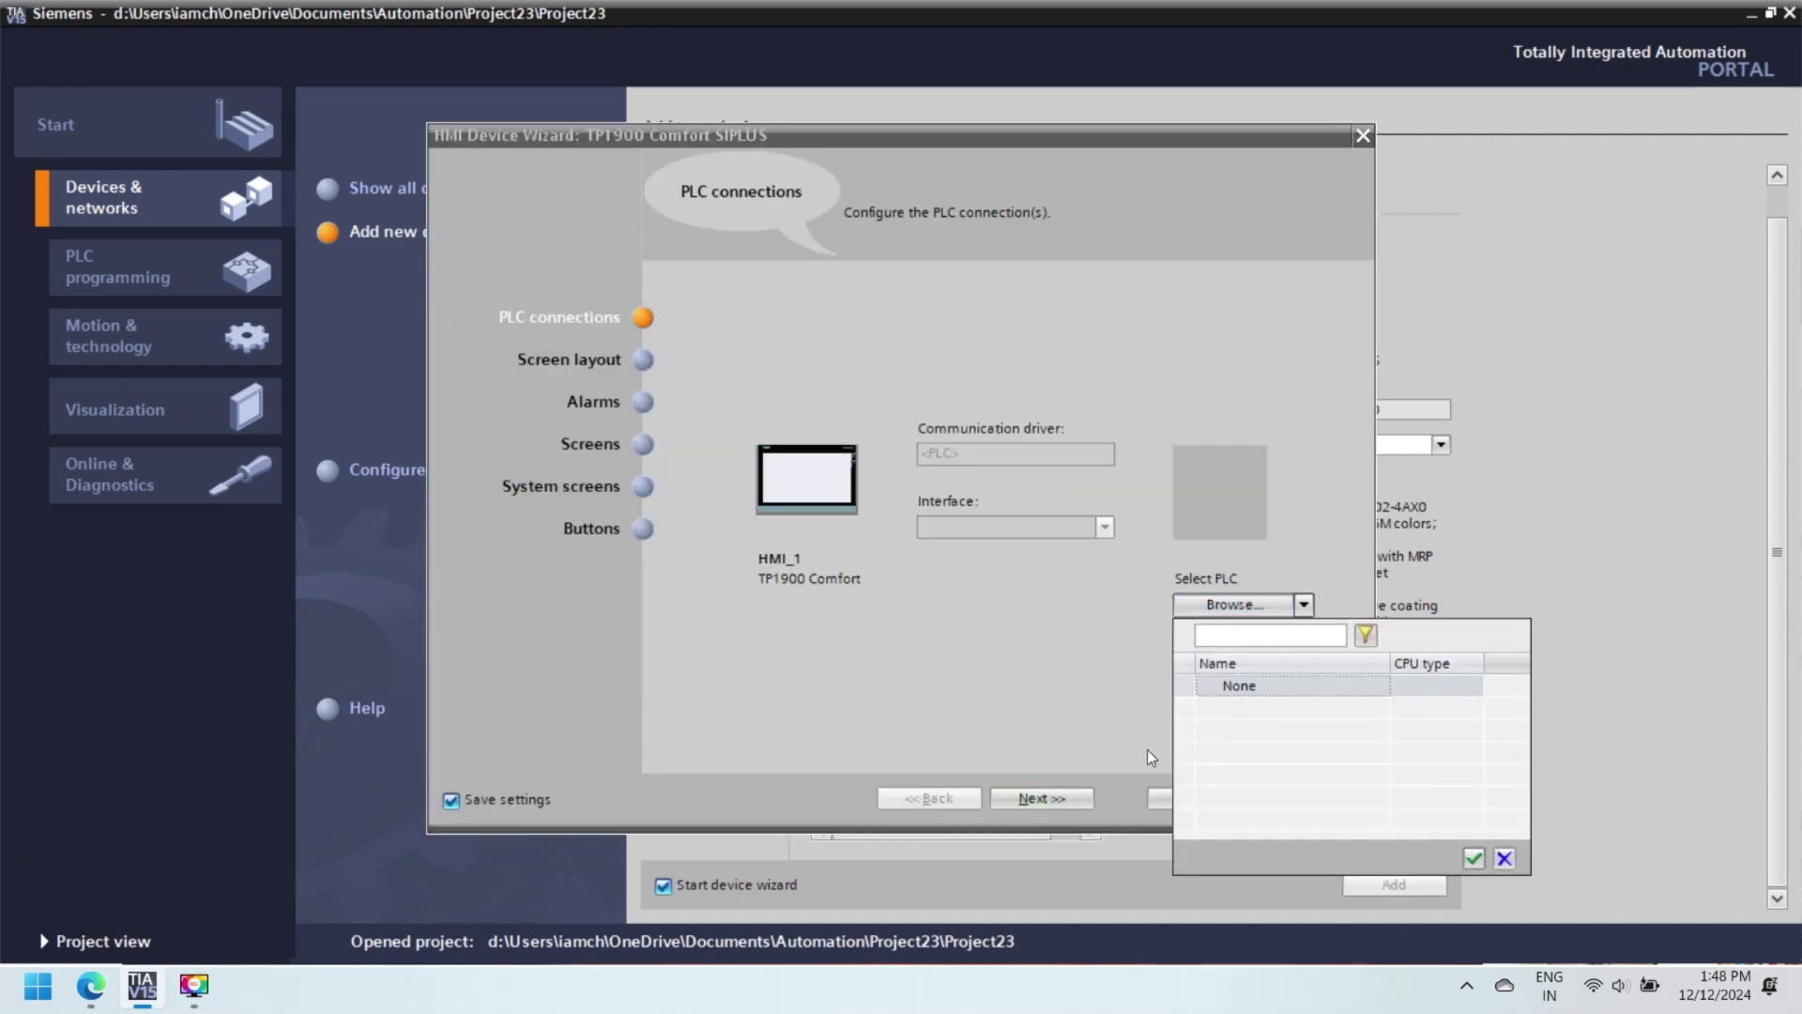
click(1075, 743)
click(1036, 799)
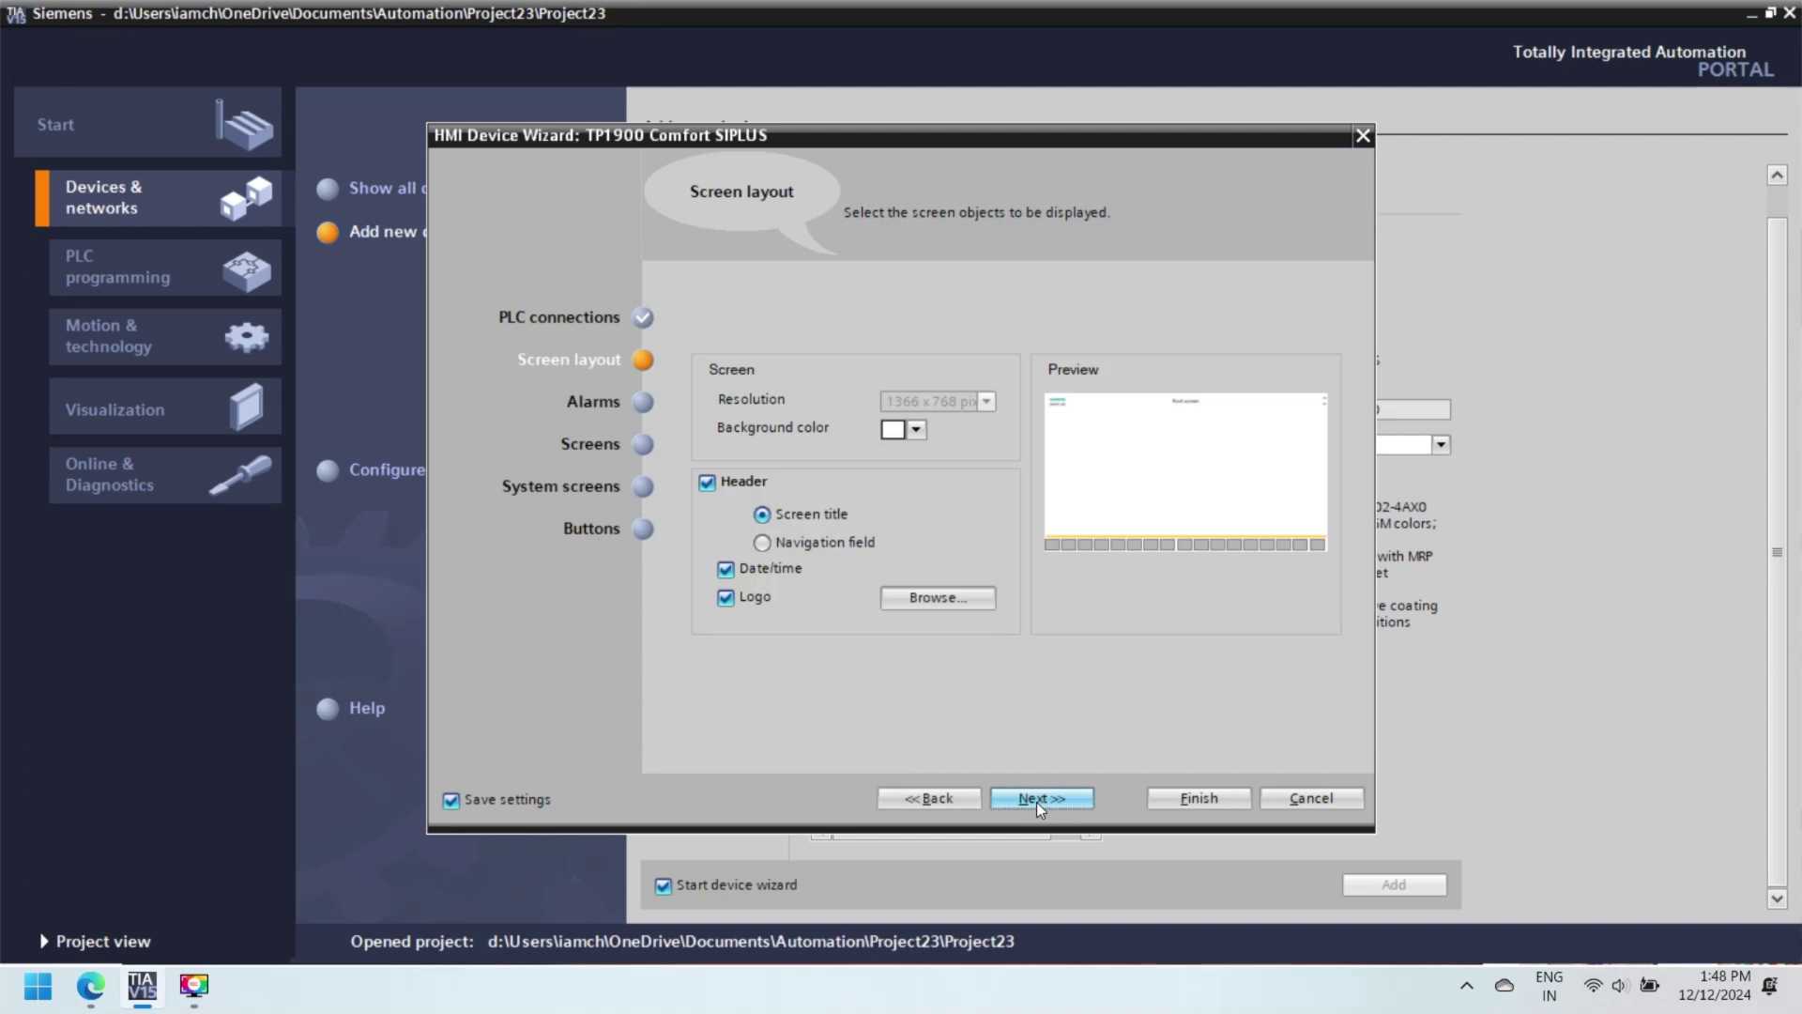
click(920, 435)
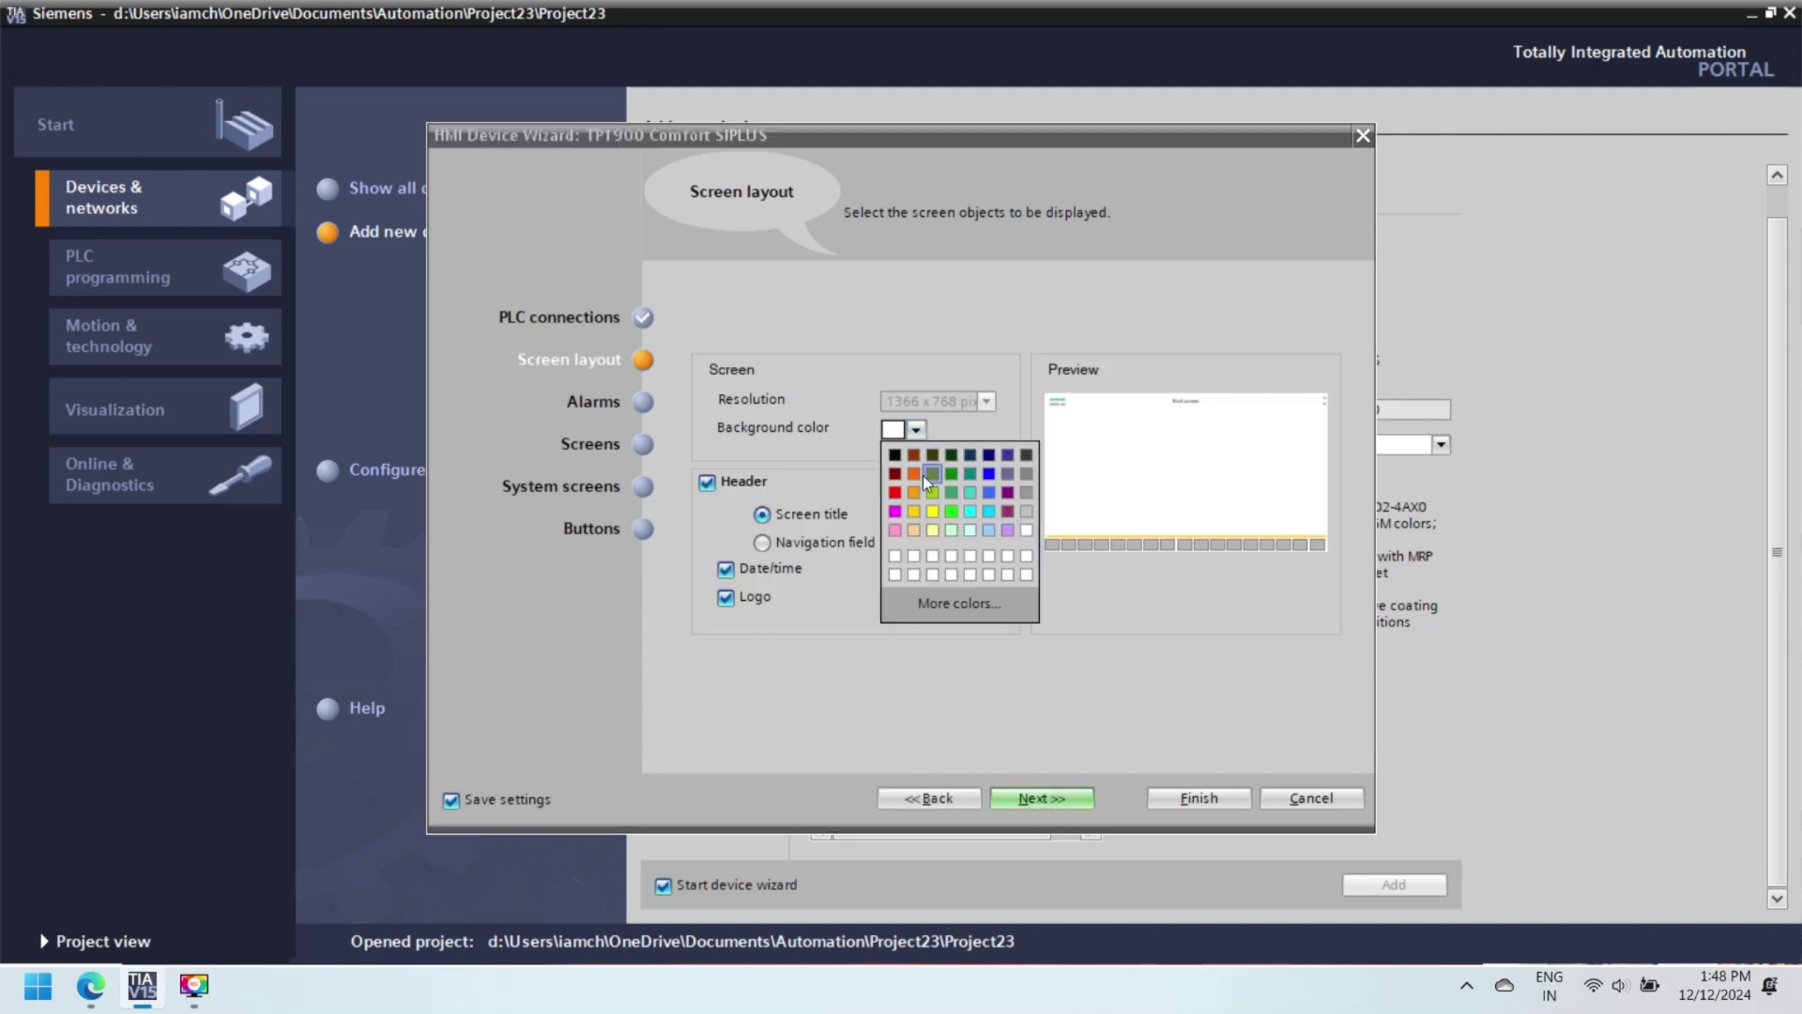
click(990, 492)
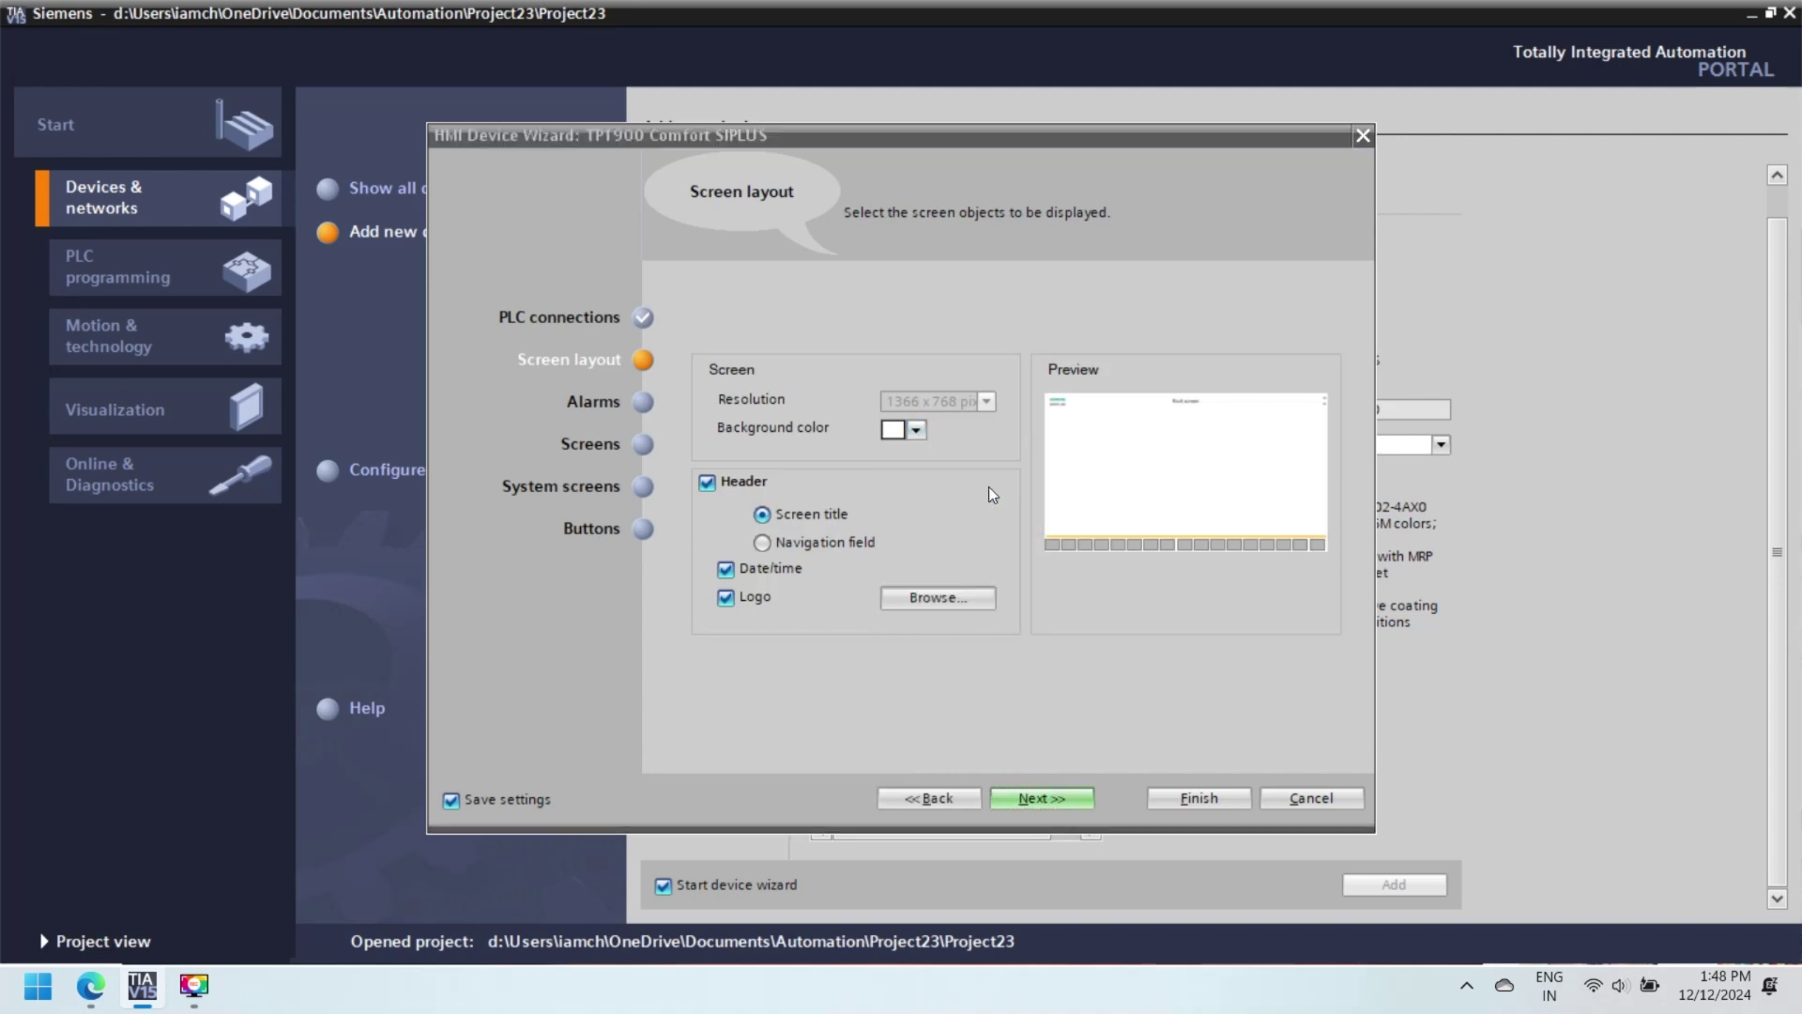
Accept the default alarm, navigation, system screen and button settings and finish the wizard
click(1012, 803)
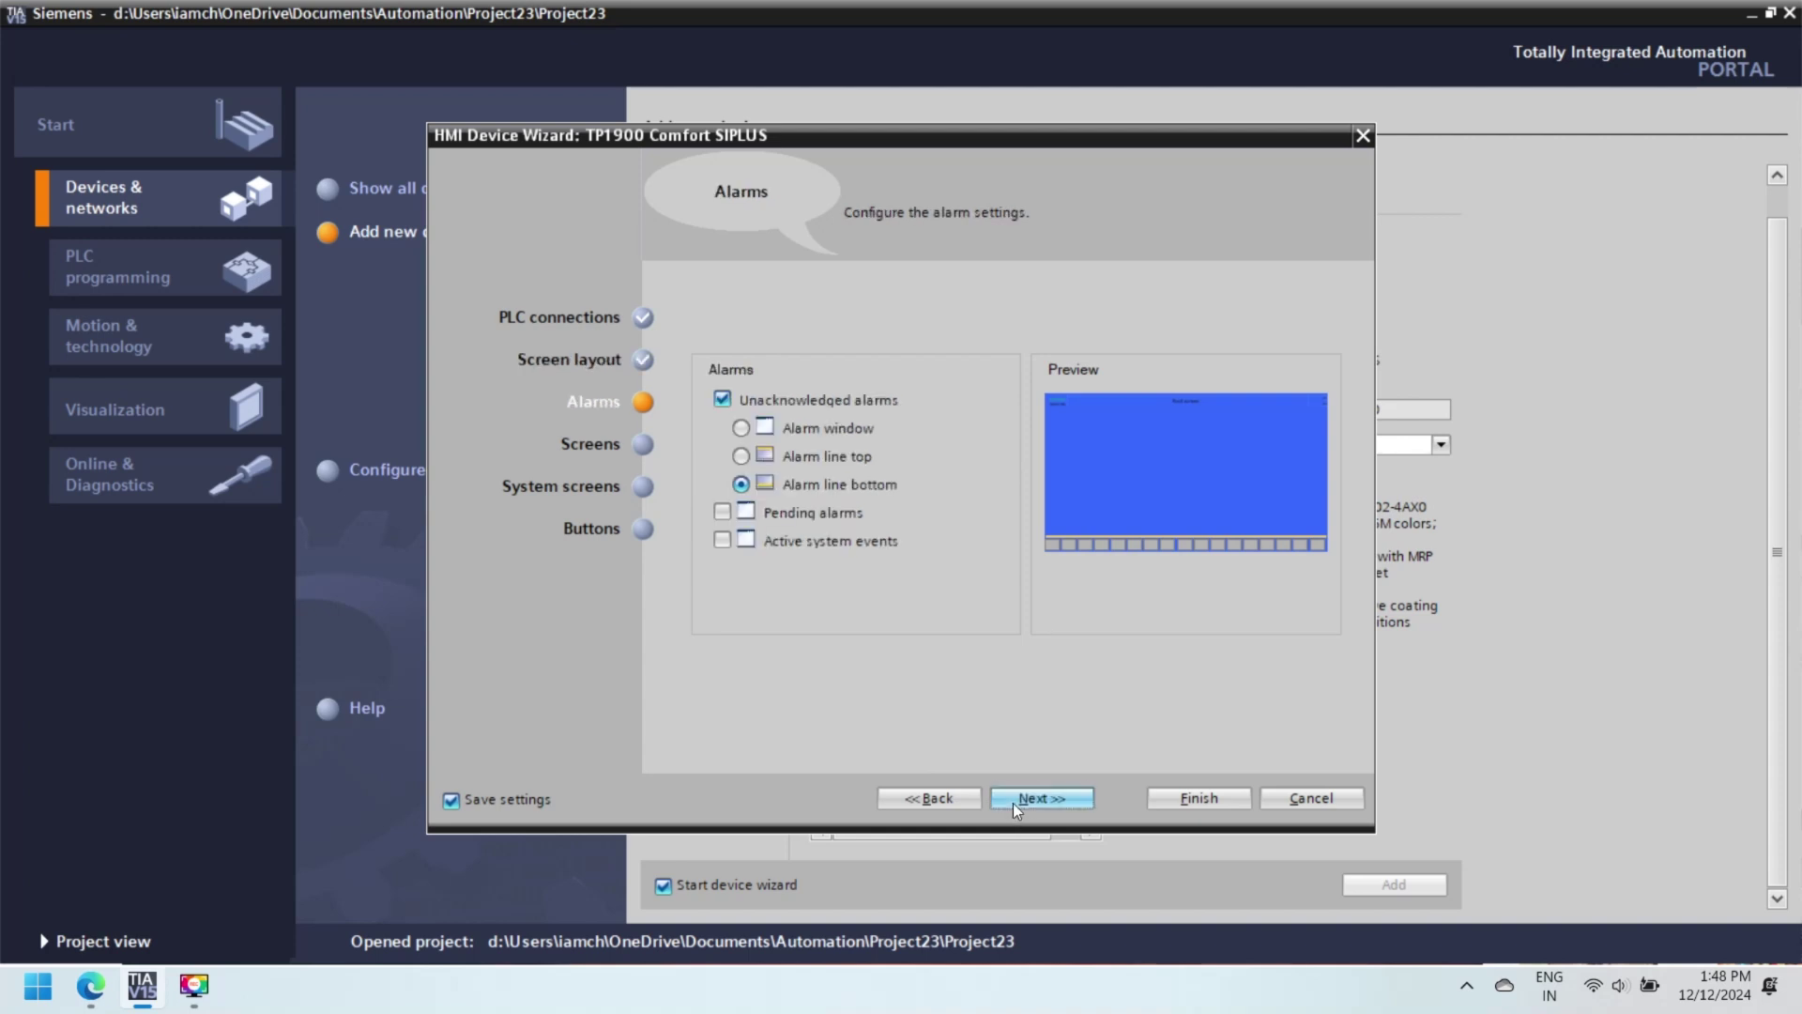
click(1012, 803)
click(1011, 802)
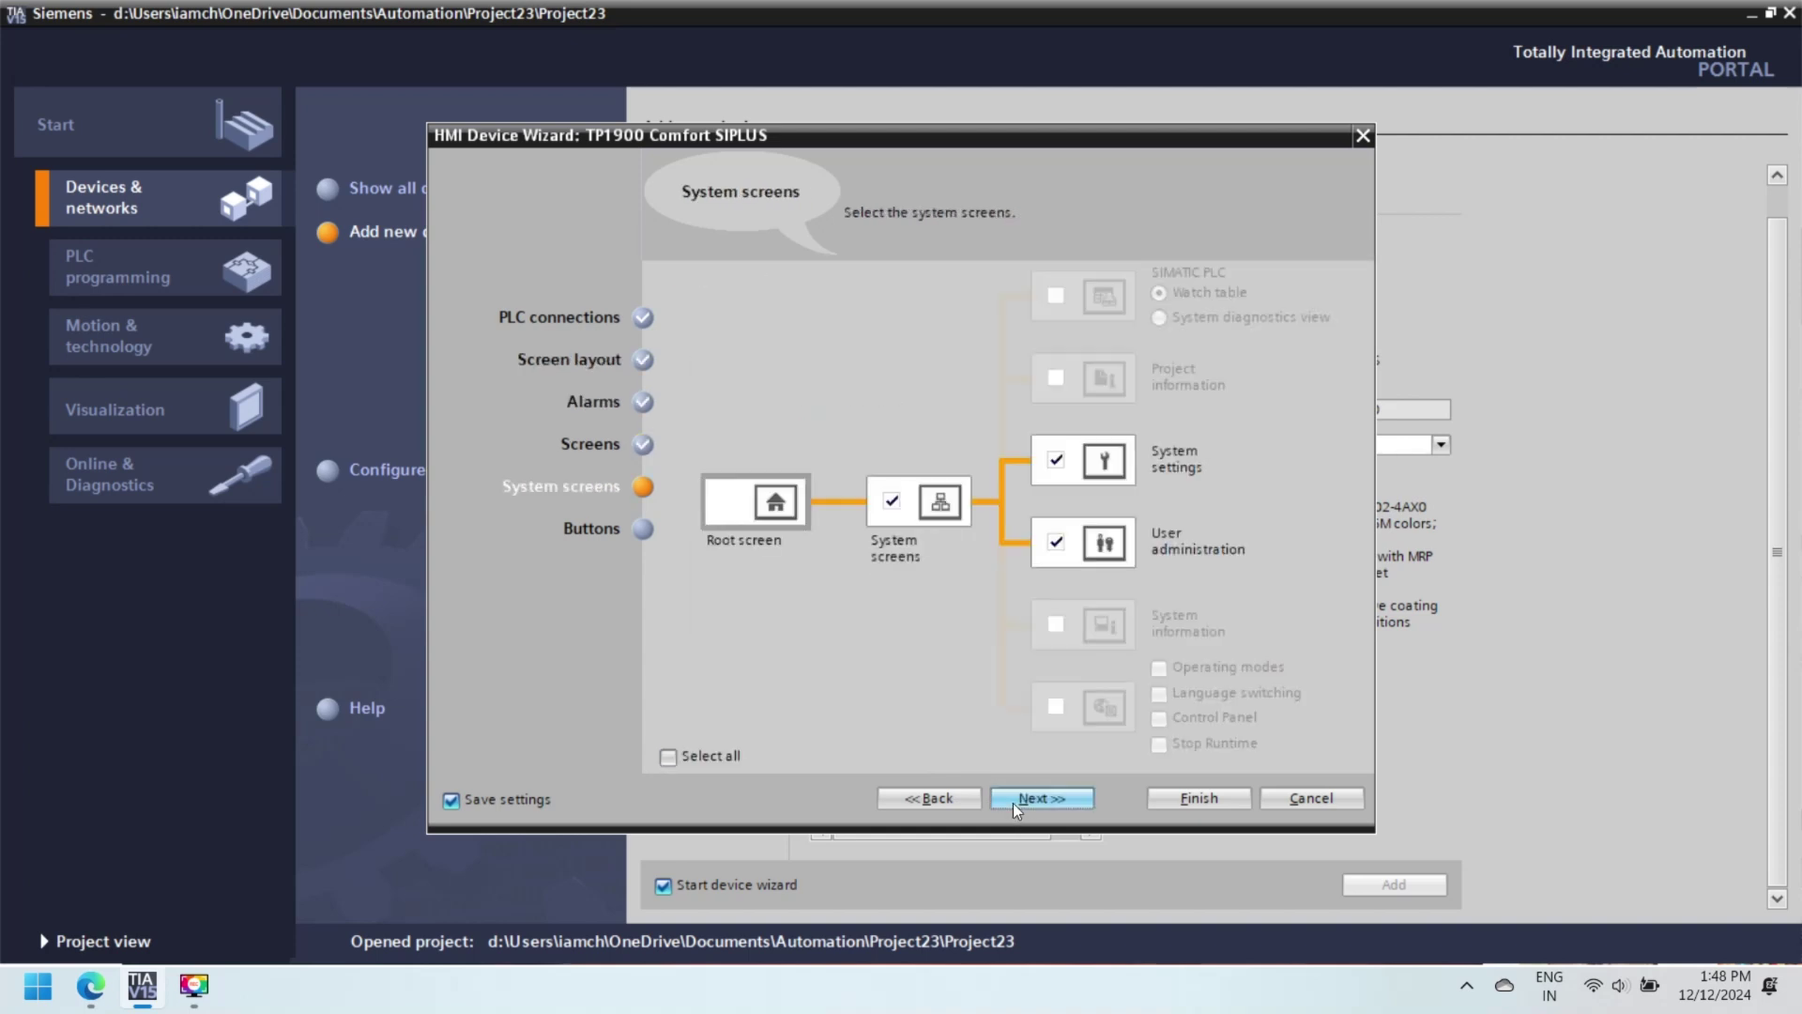
click(1012, 802)
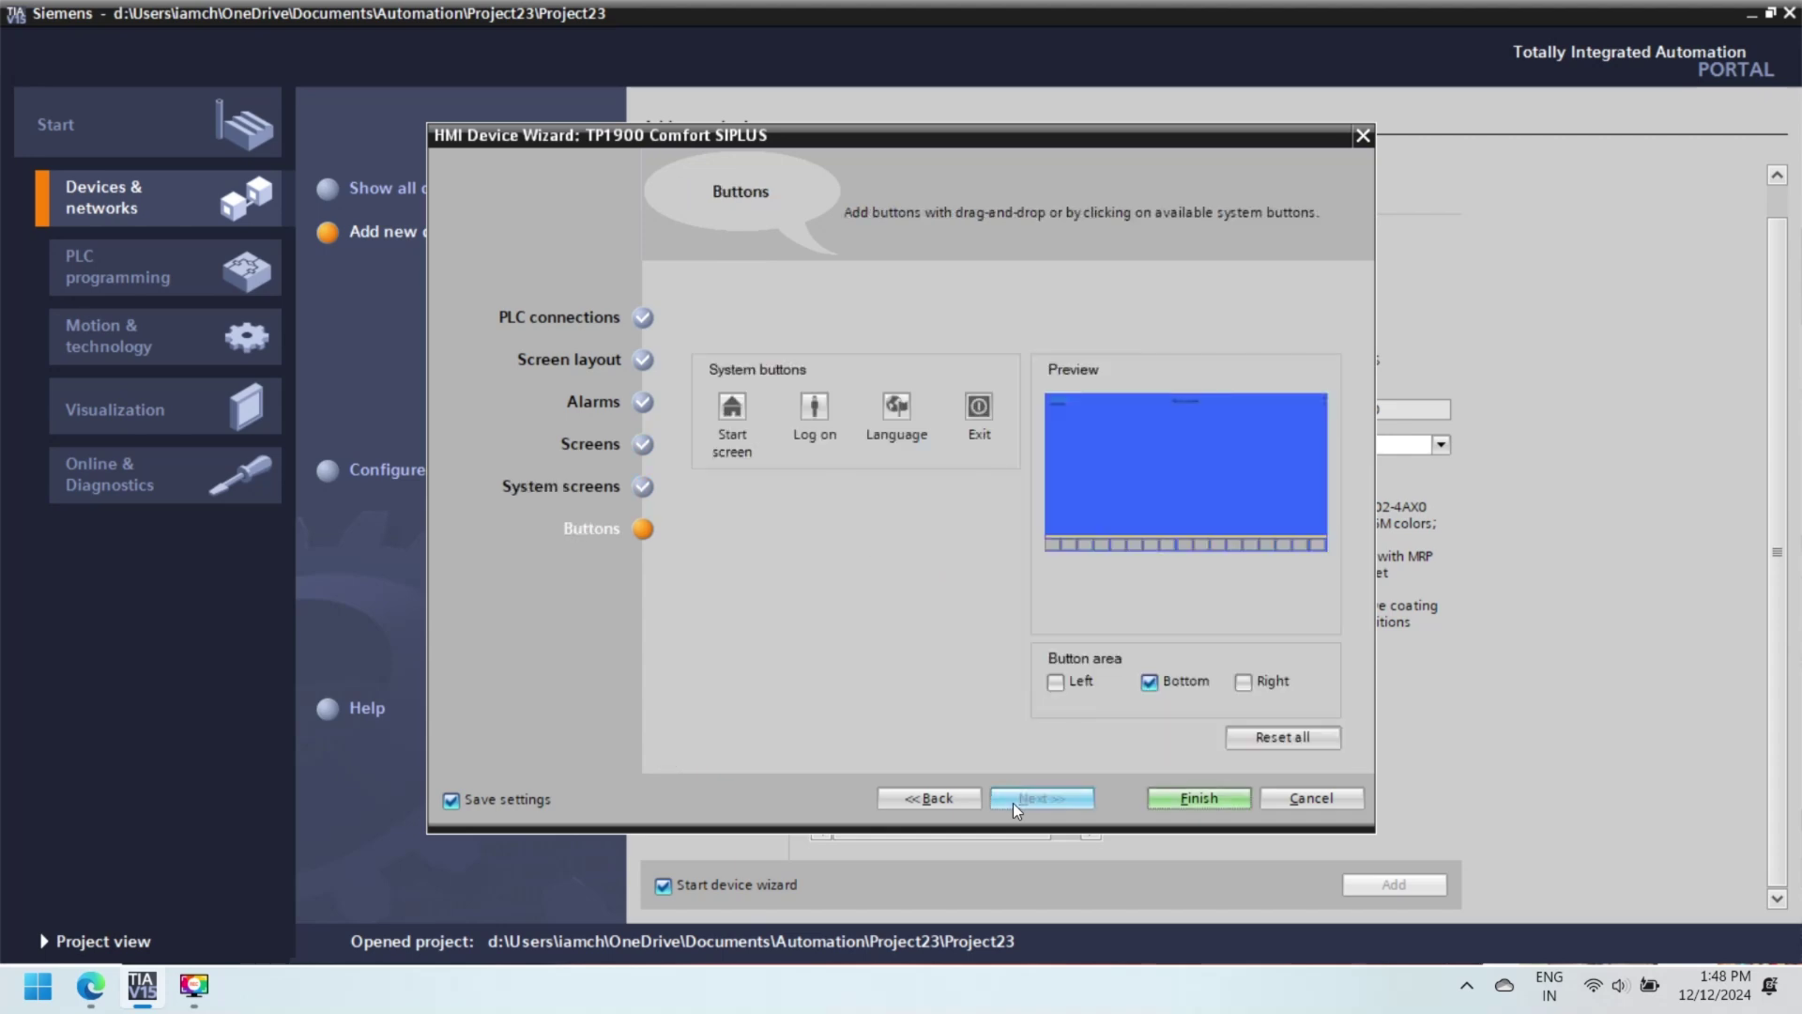
click(1174, 802)
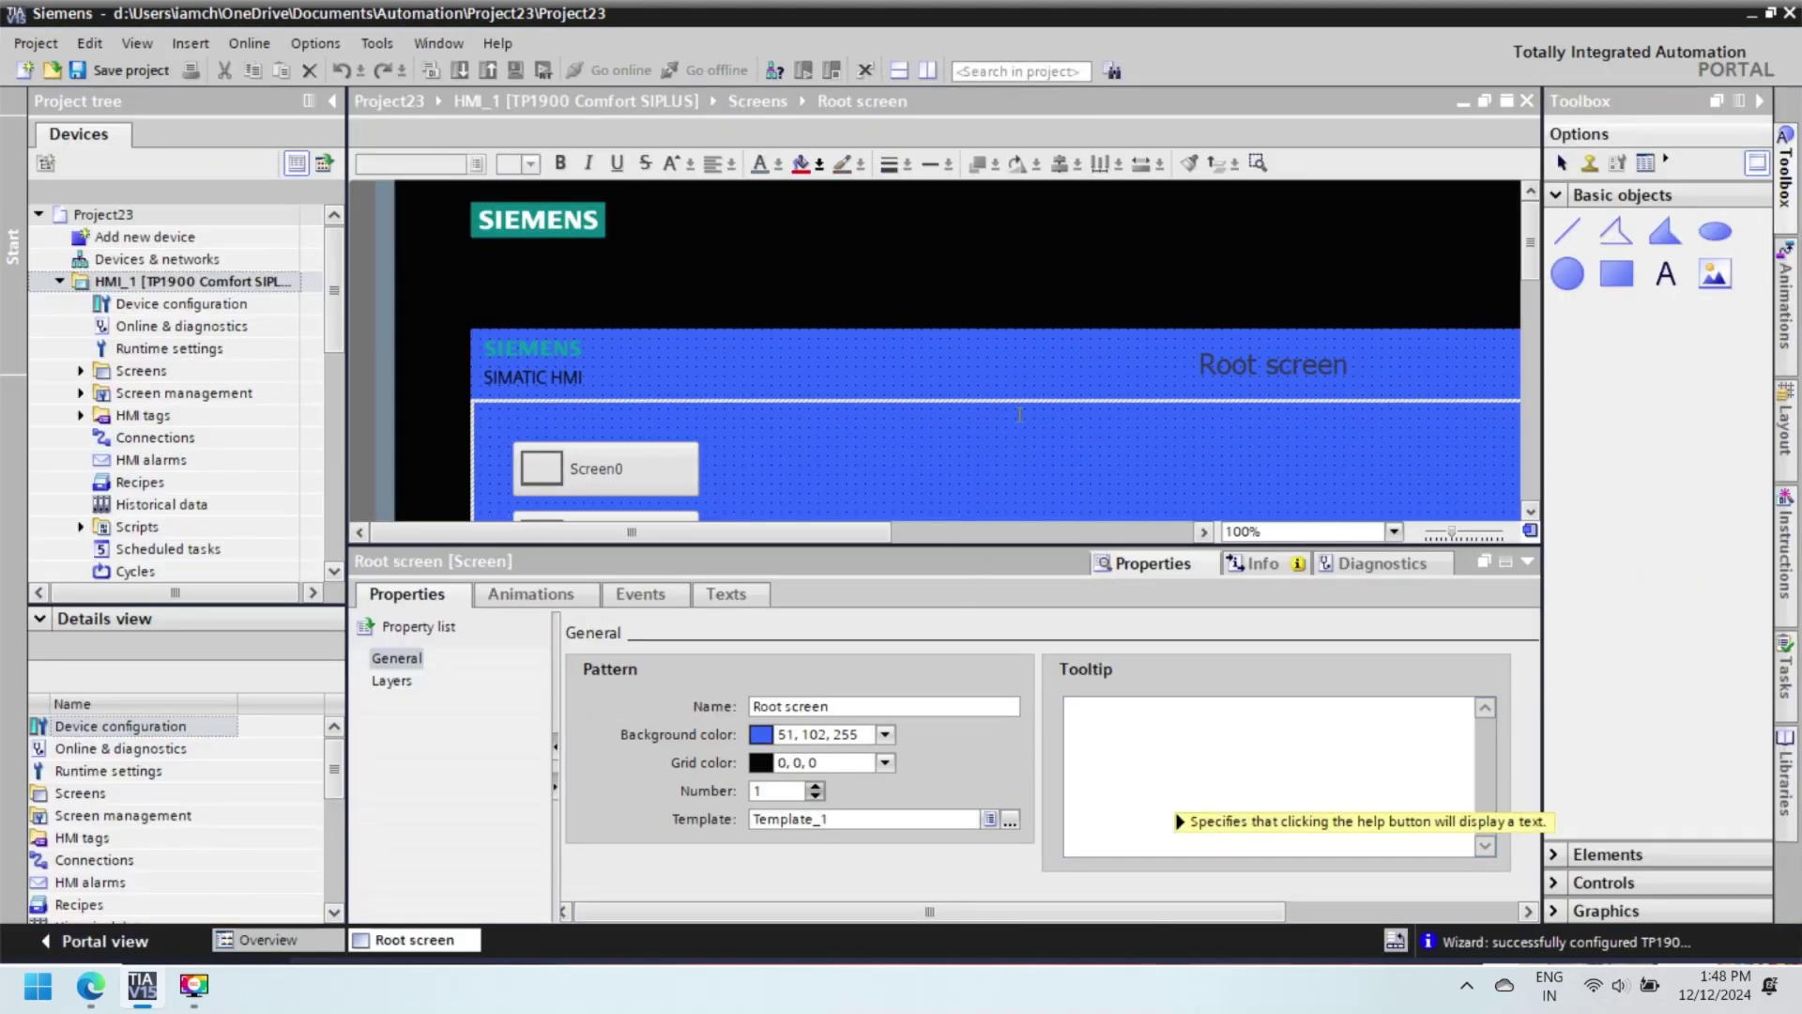
Rename the root screen to 'Home Screen'
click(1009, 432)
drag(1536, 272, 1534, 329)
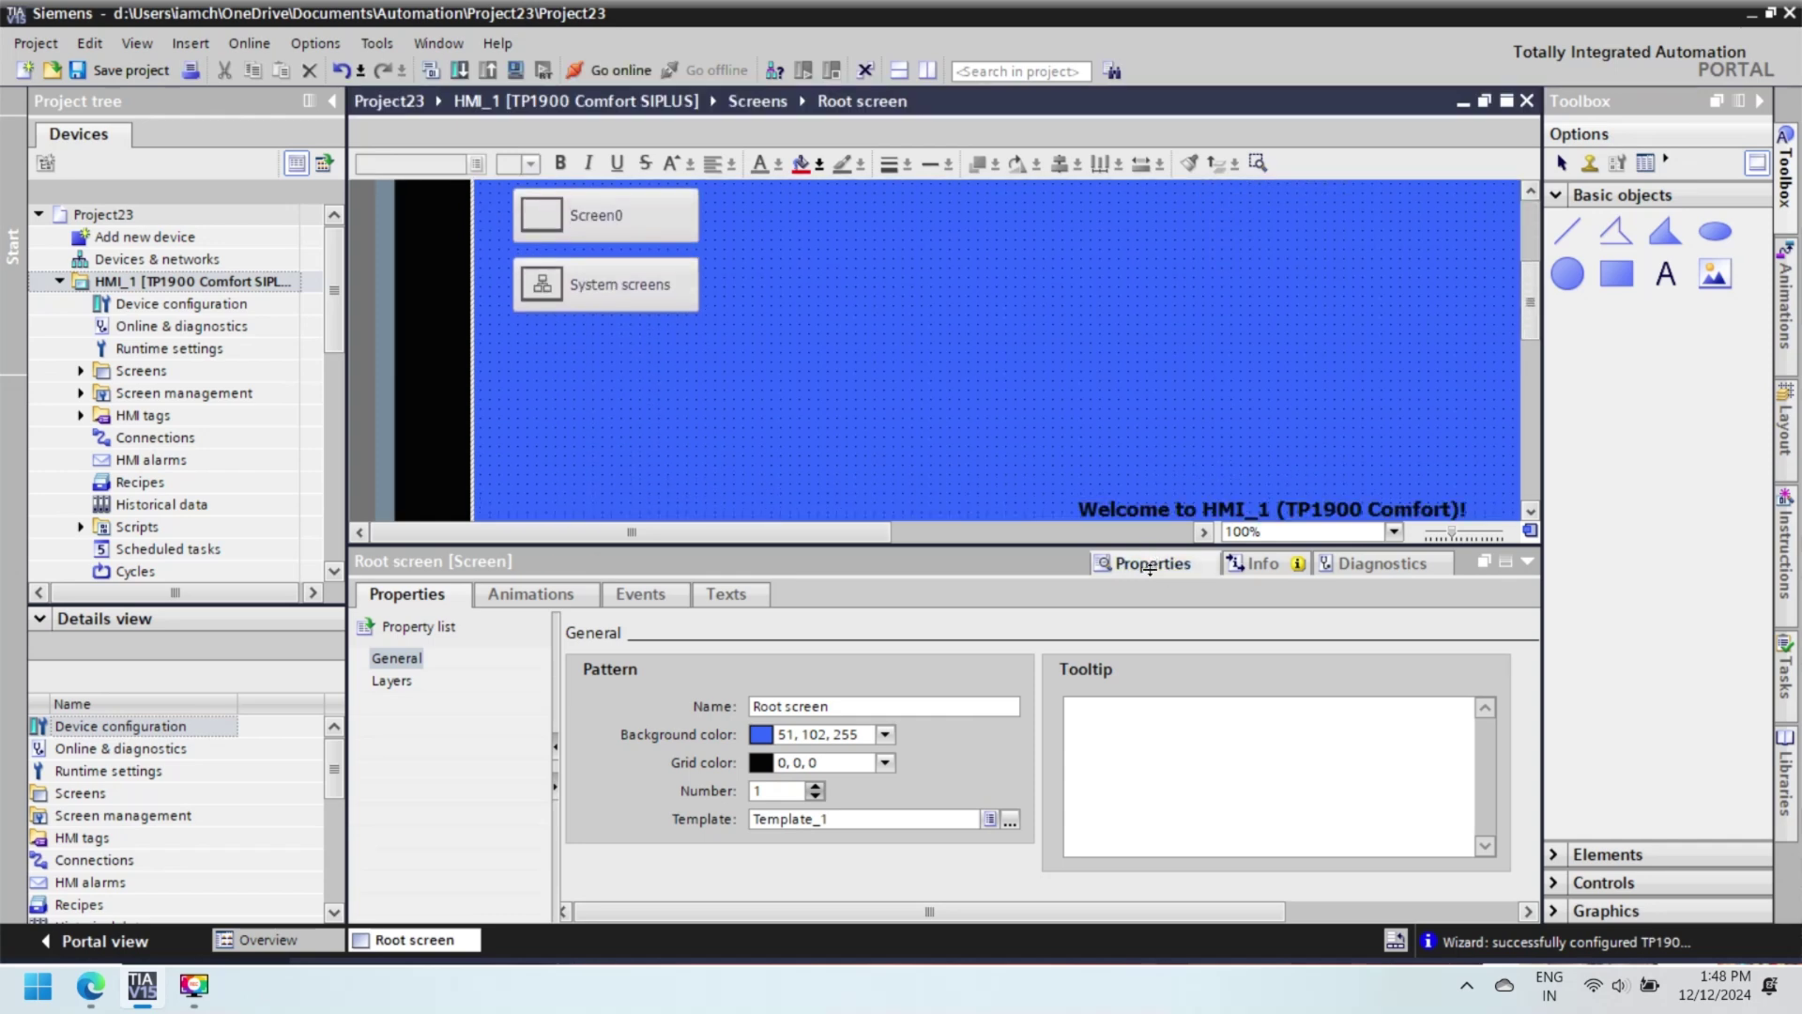
drag(1149, 567, 1149, 737)
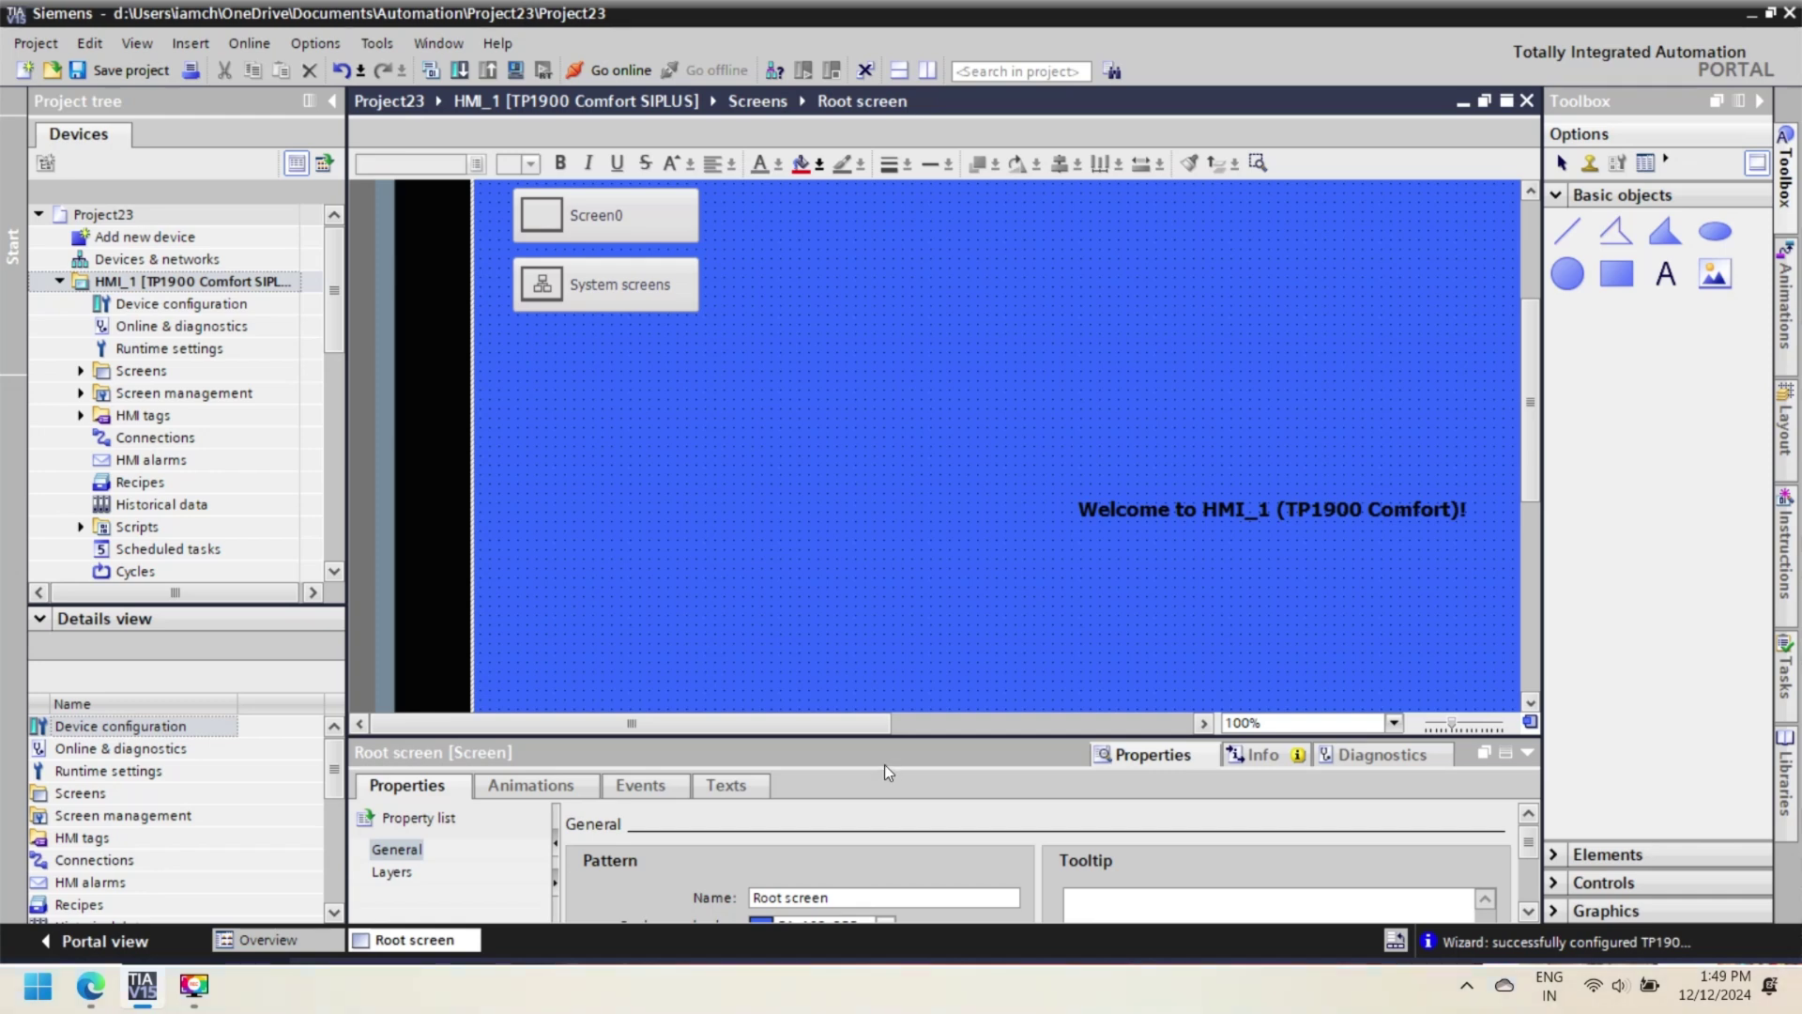
drag(899, 739, 941, 477)
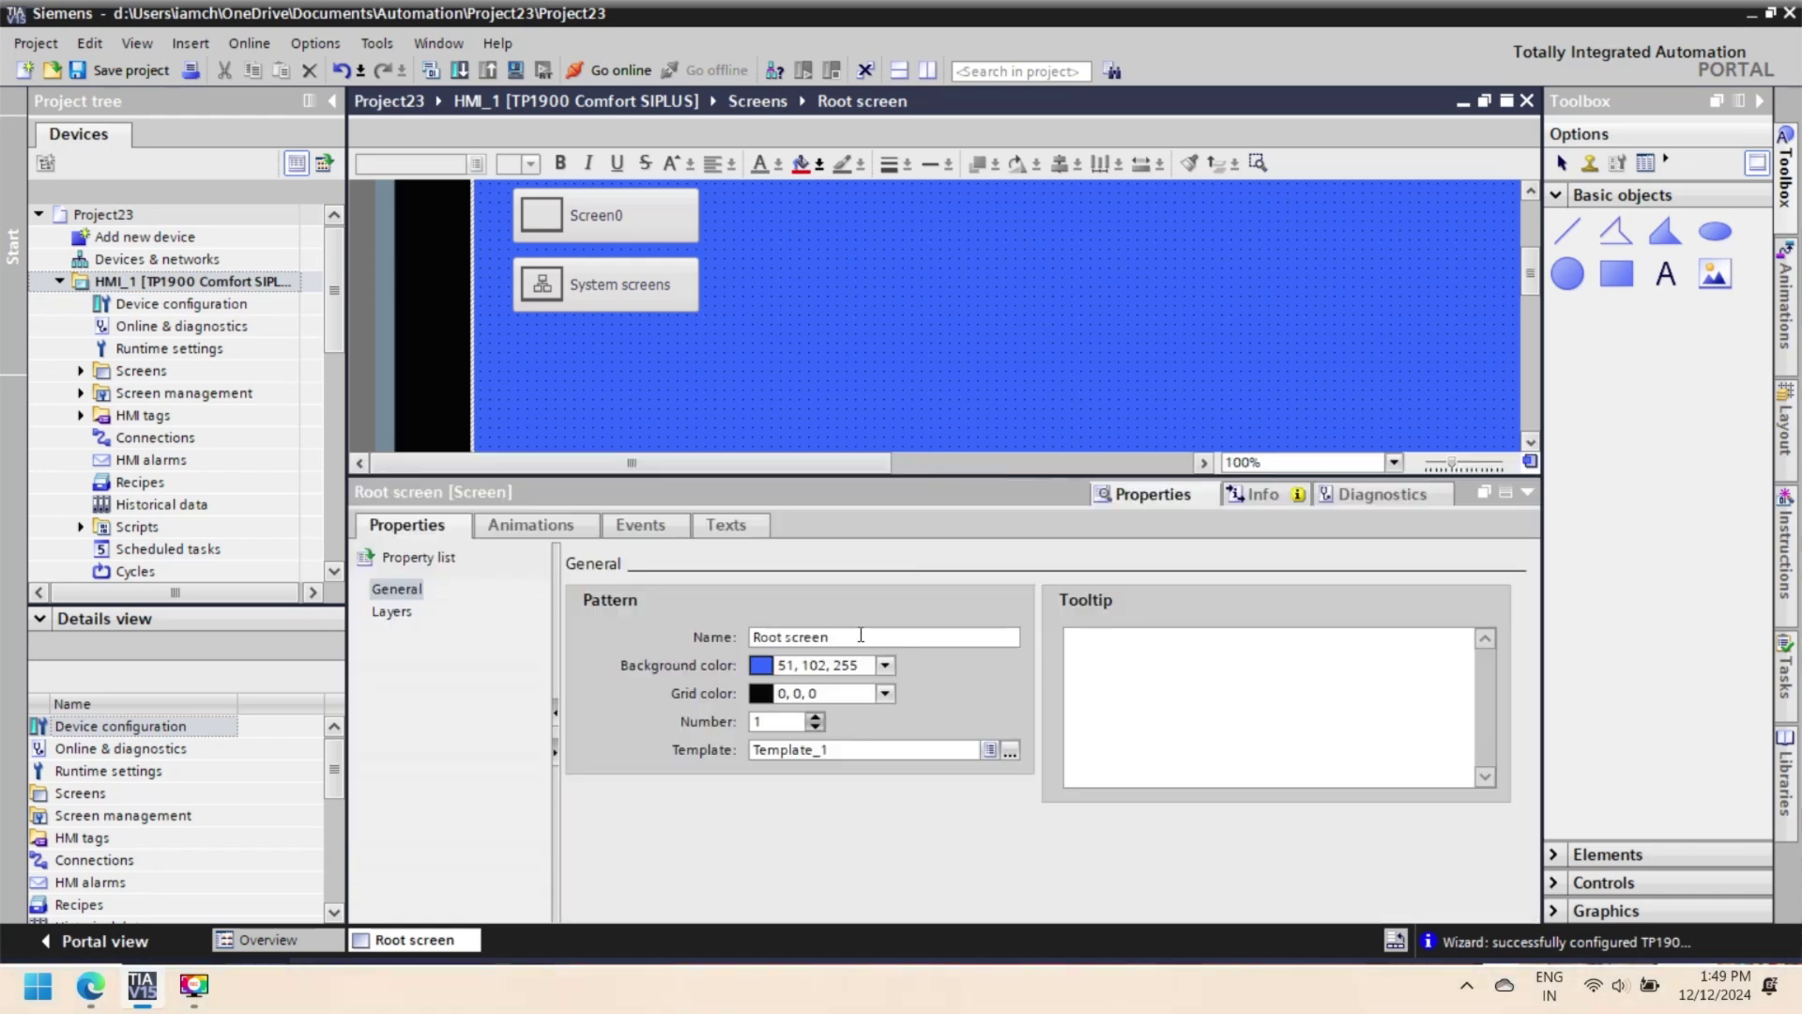
click(849, 641)
text(R)
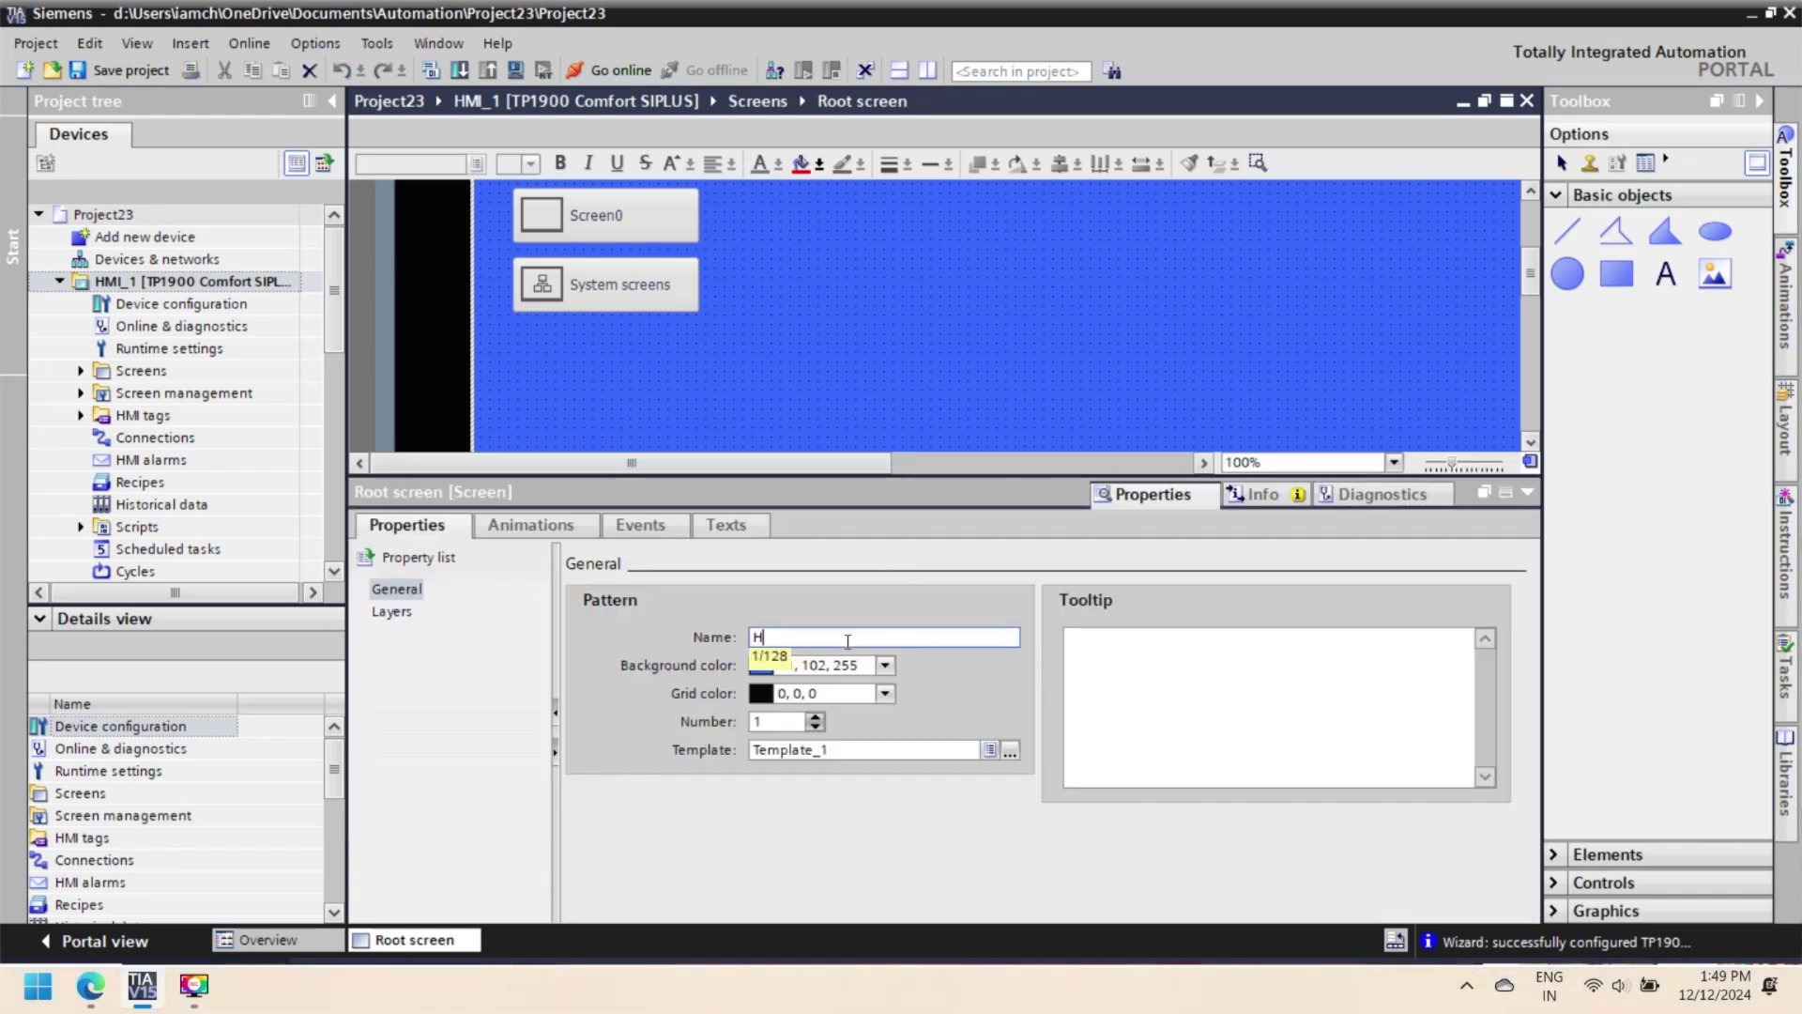
text(ome Screen)
key(Return)
Set the Home Screen background colour to white (255, 255, 255)
click(885, 665)
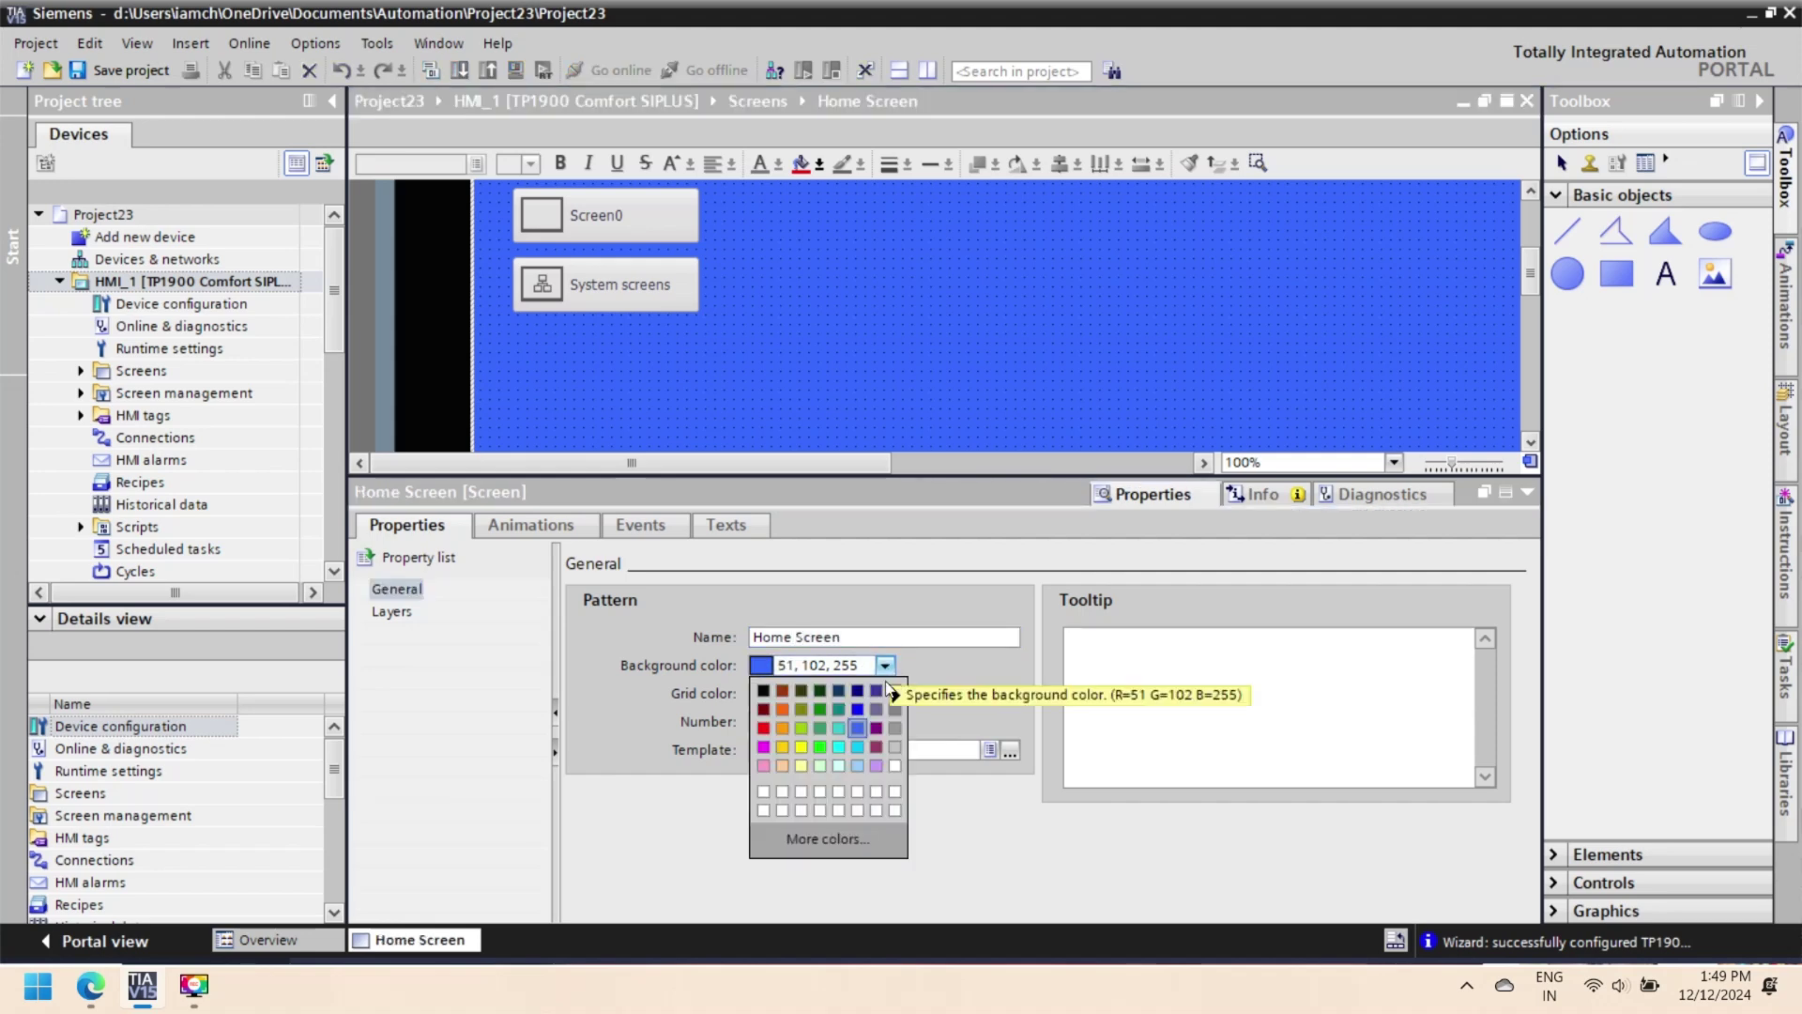
click(826, 803)
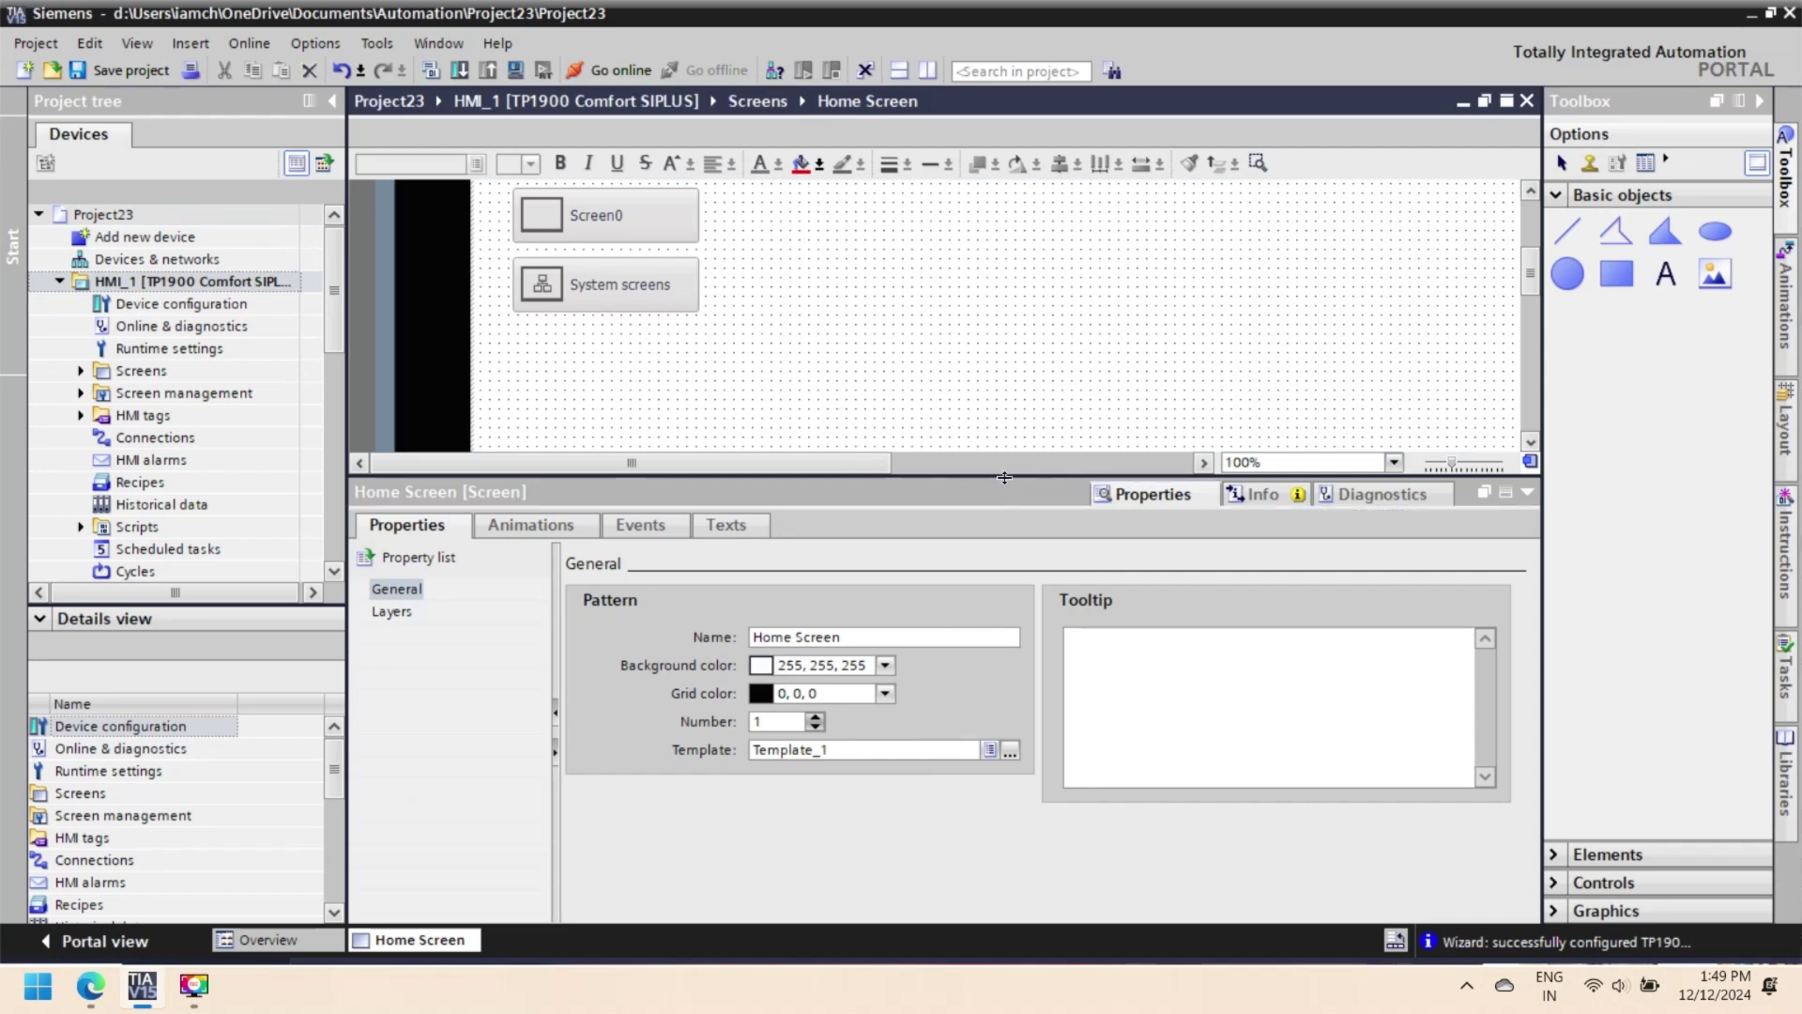
drag(996, 488, 998, 725)
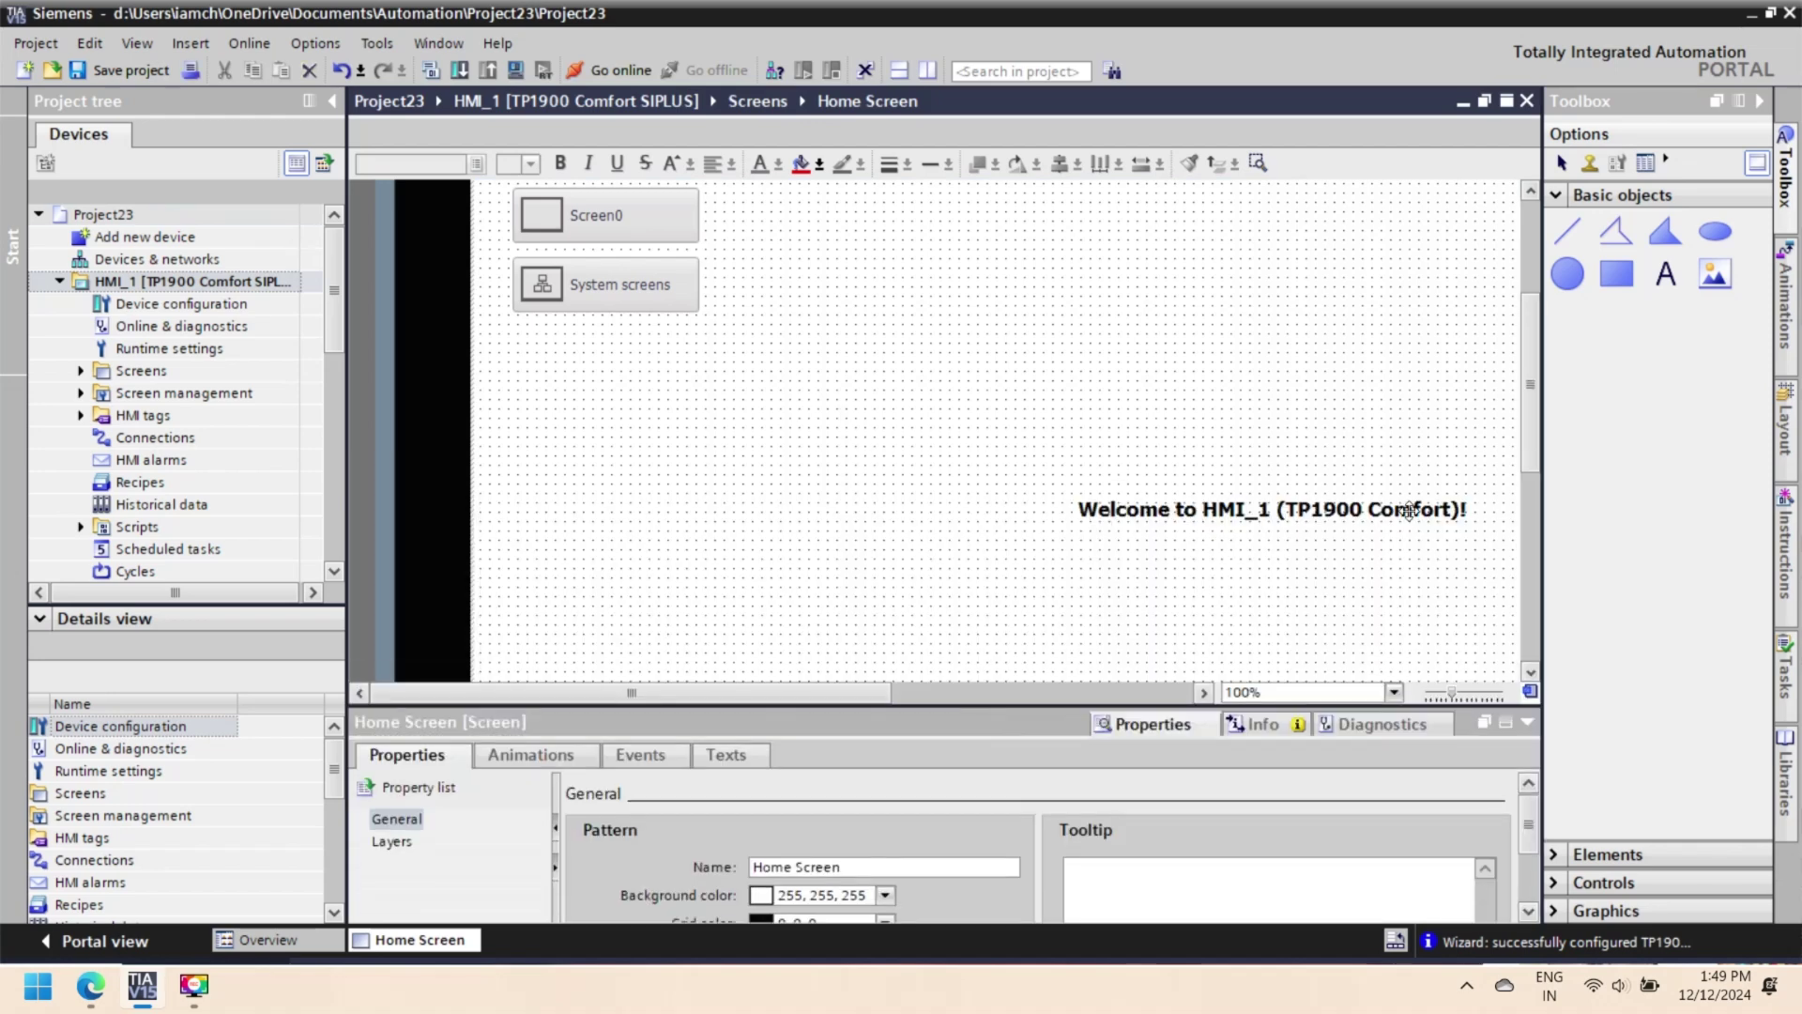
drag(1537, 358, 1535, 331)
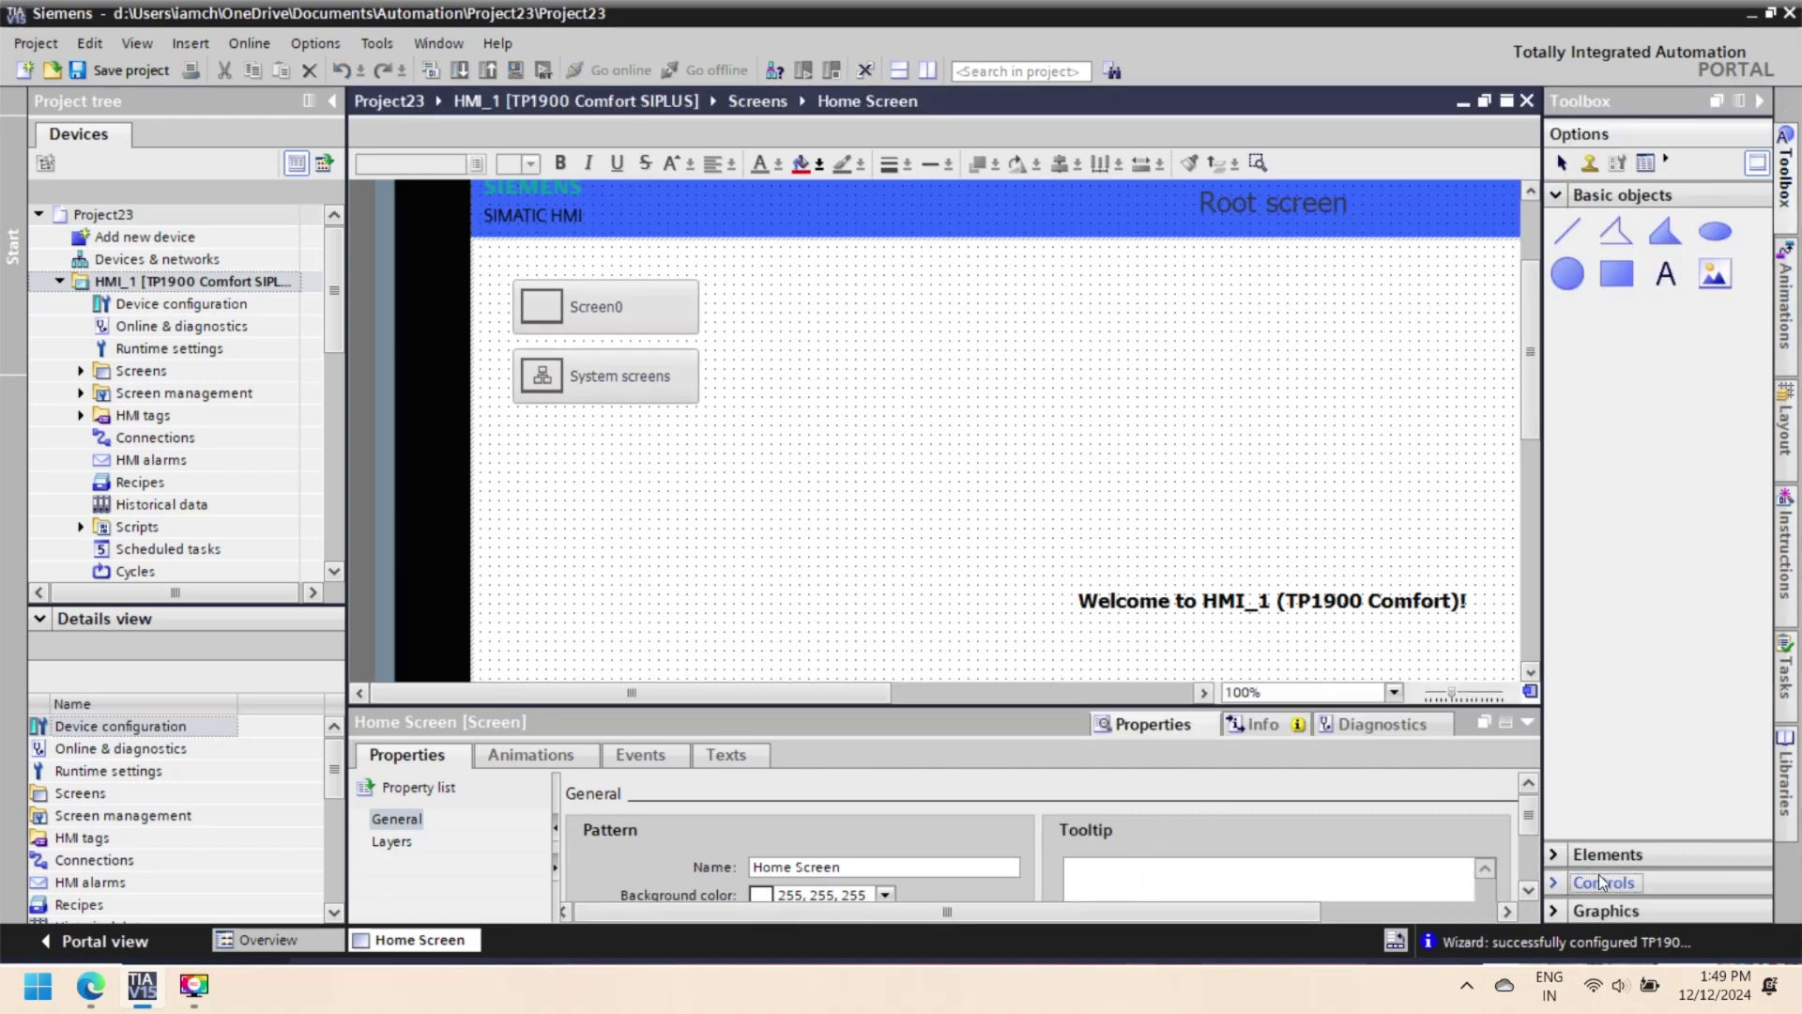
Place a button labelled 'Start' on the Home Screen
click(1560, 857)
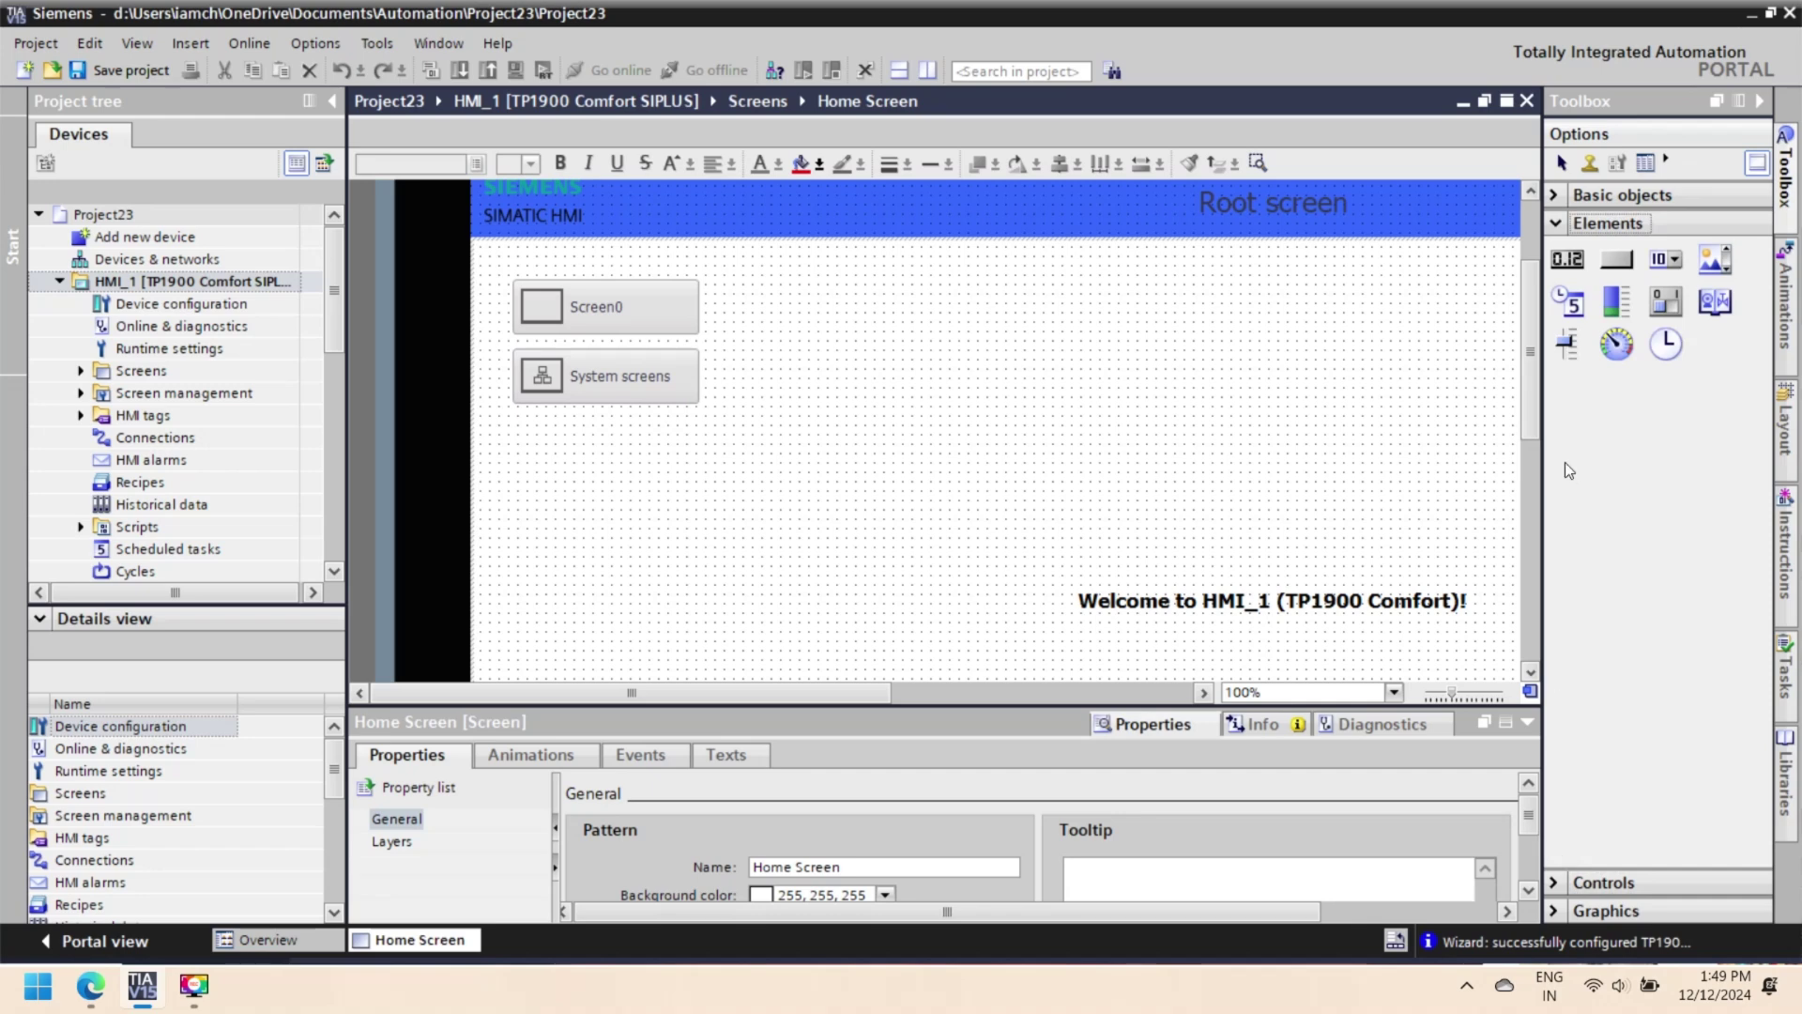
drag(1616, 265, 929, 364)
text(Start)
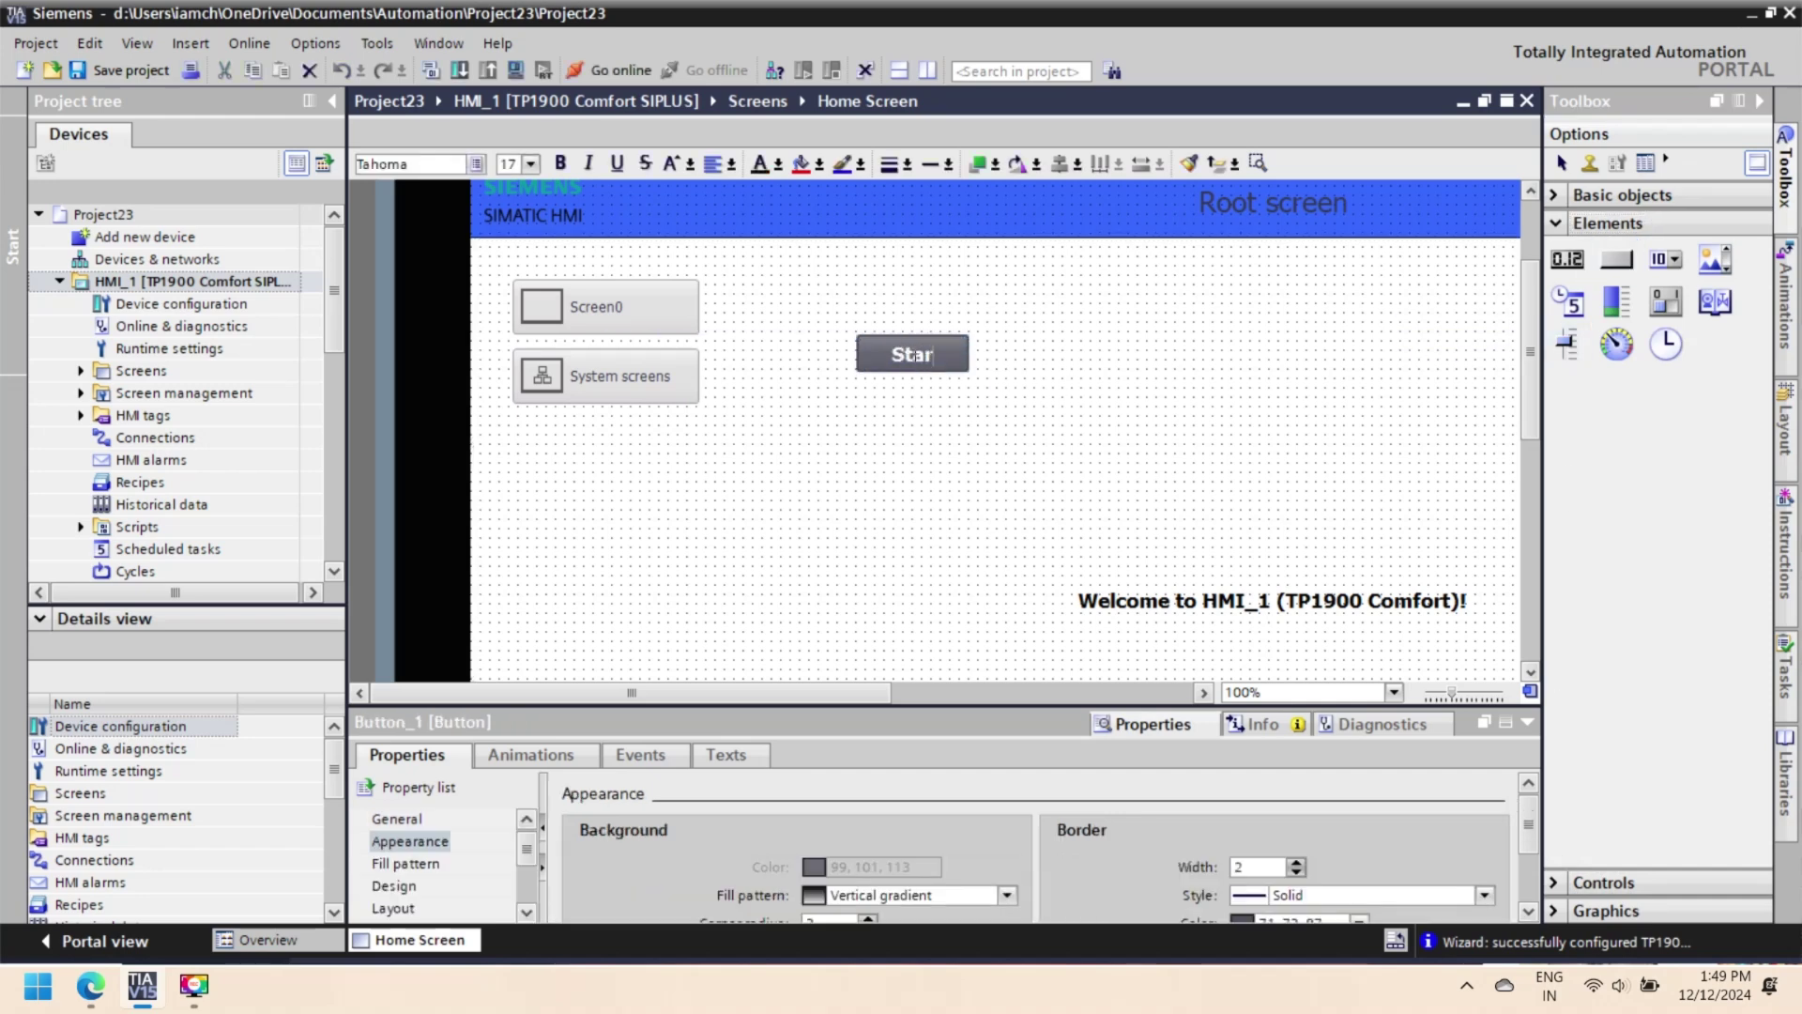
key(Return)
Duplicate the Start button below it and relabel the copy 'Stop'
key(ctrl+c)
key(ctrl+v)
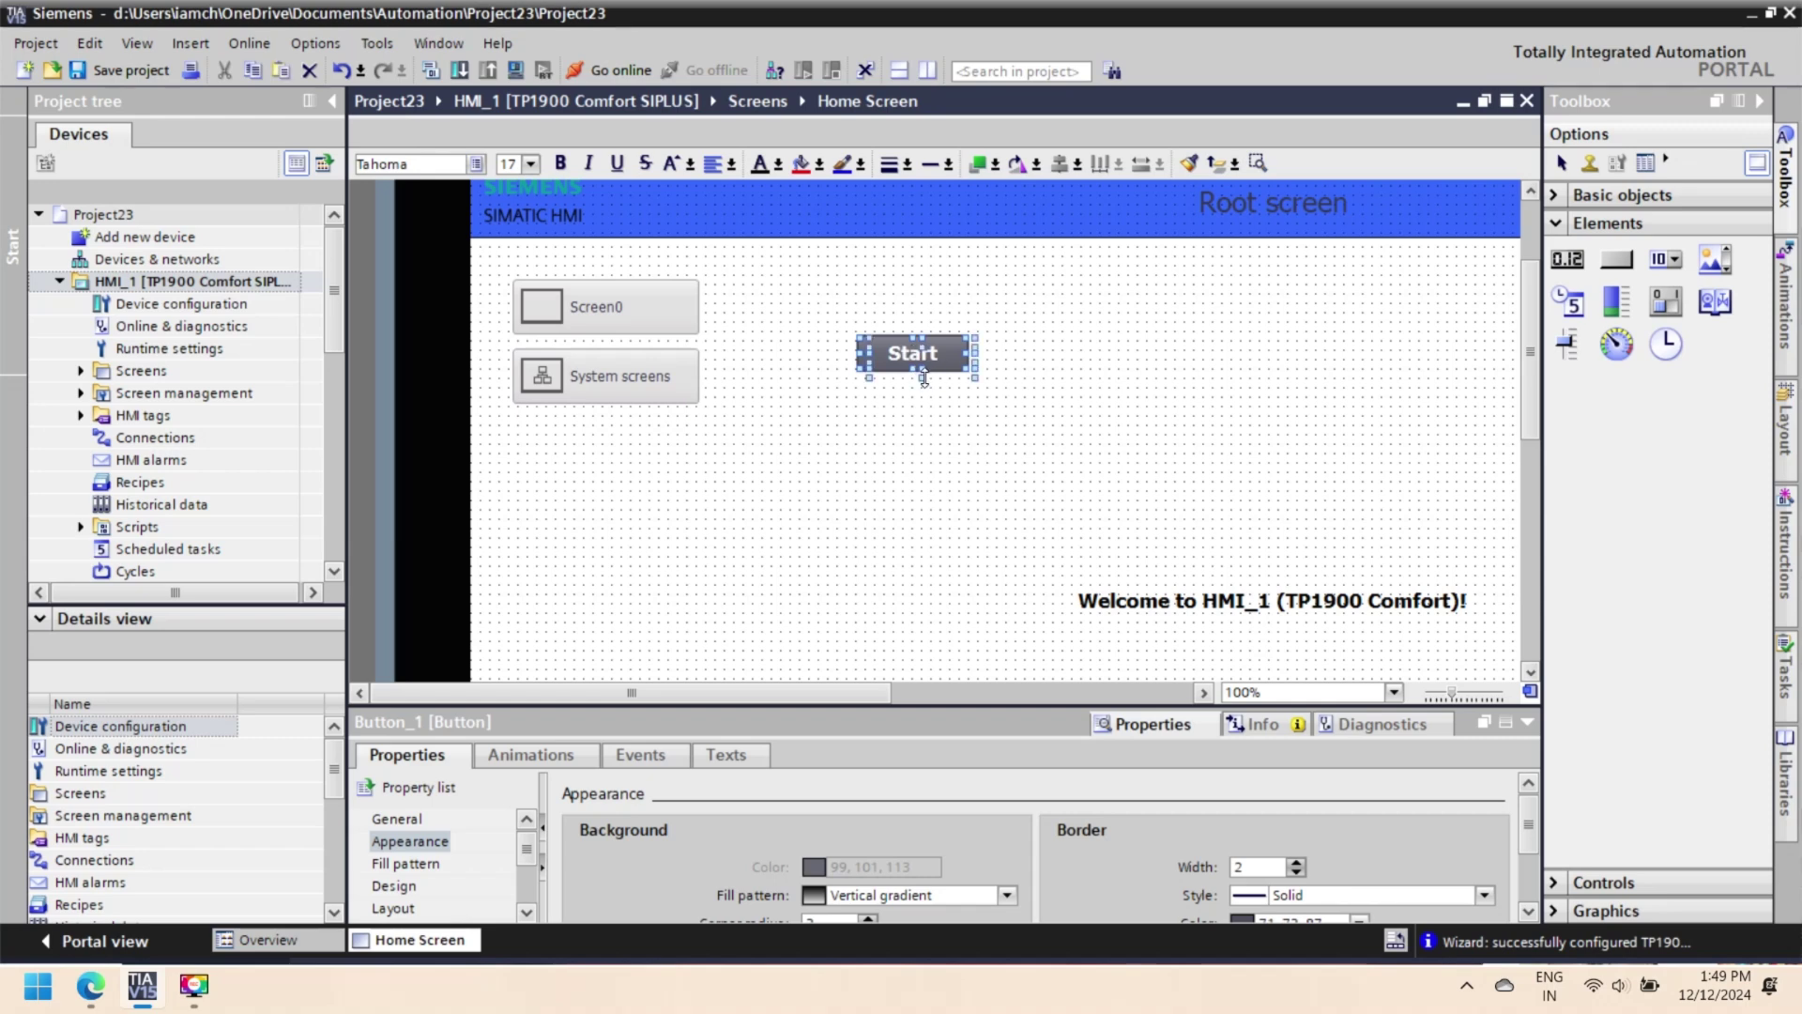
drag(932, 369, 925, 431)
double_click(929, 415)
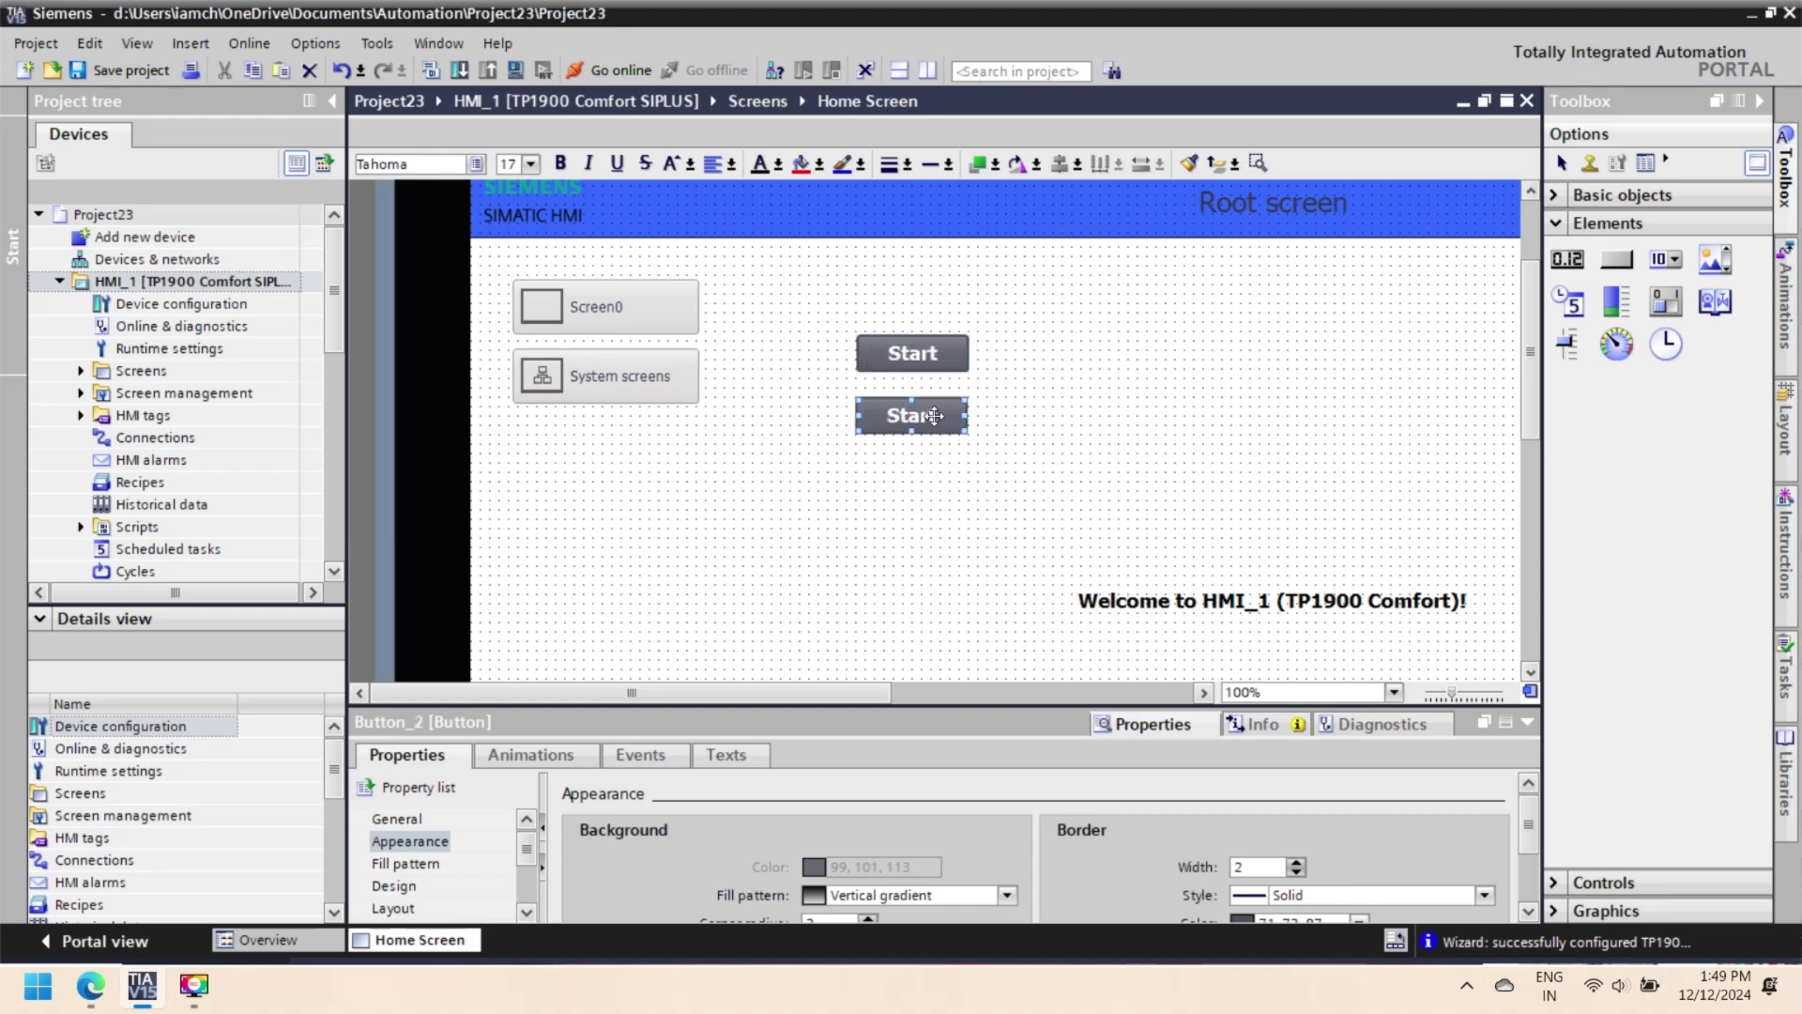
text(Stop)
click(1066, 396)
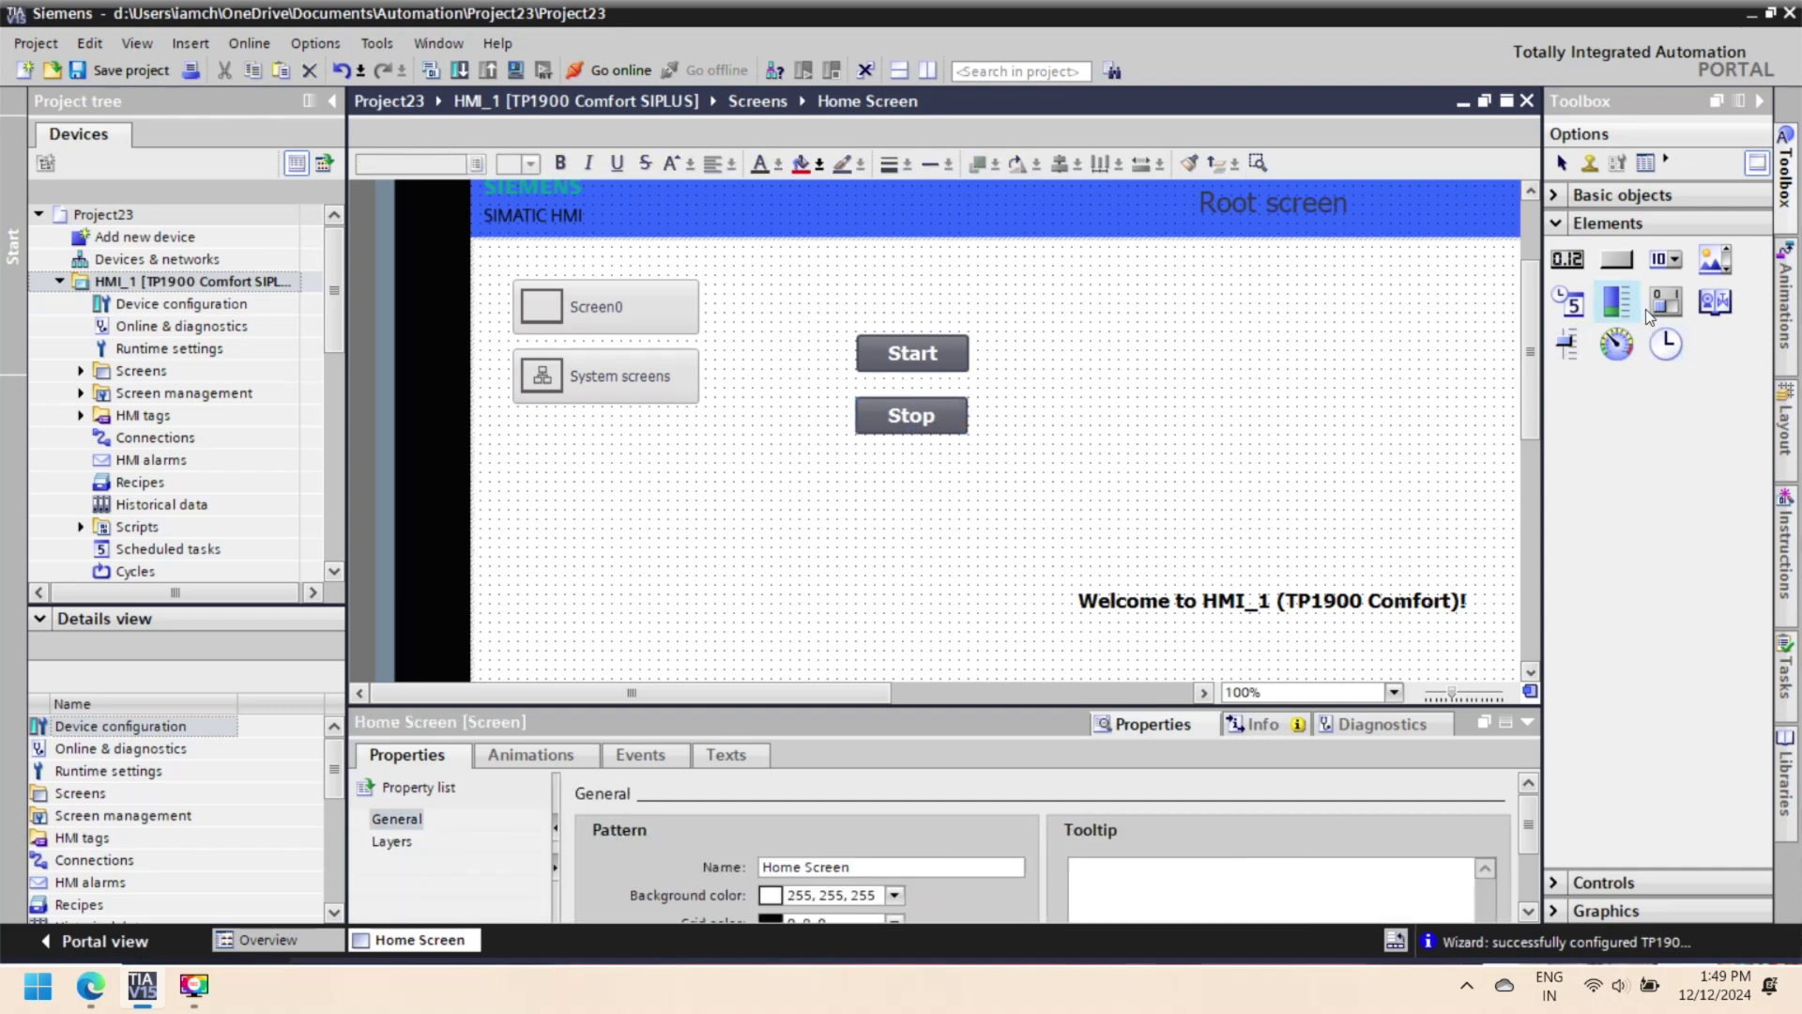
Add a slider and a gauge to the right side of the screen
click(1567, 343)
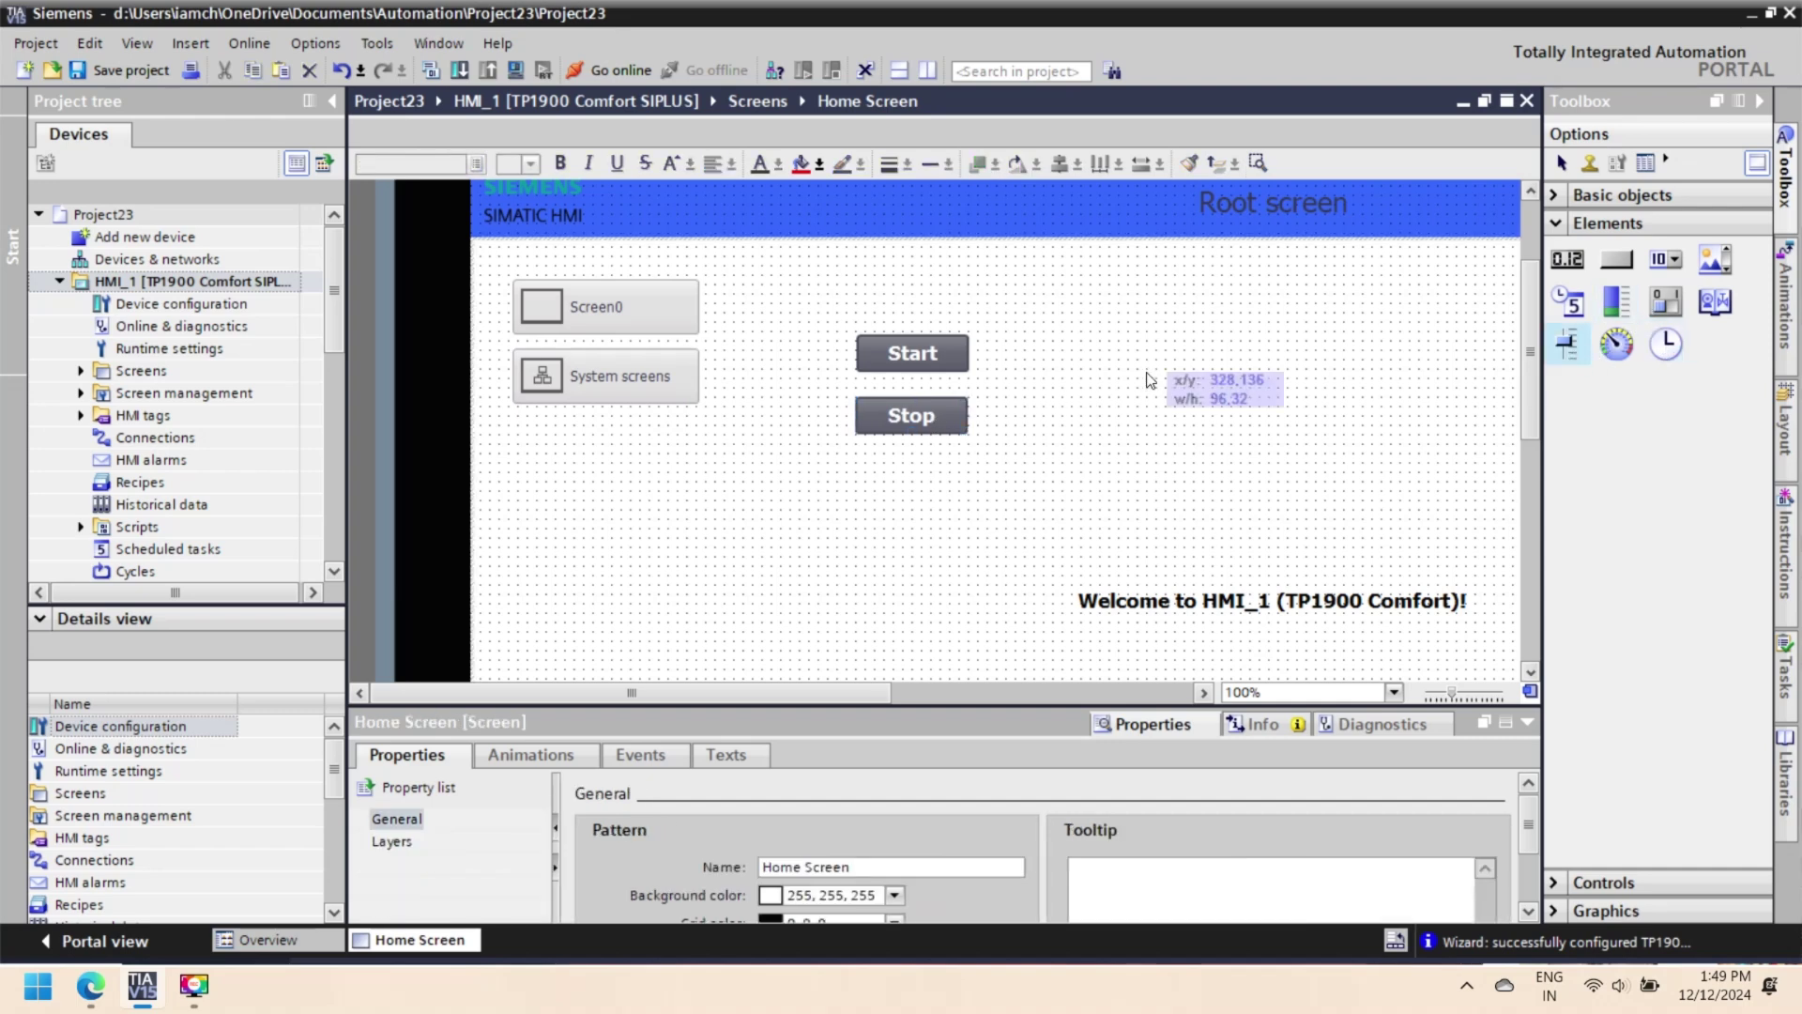
click(1229, 401)
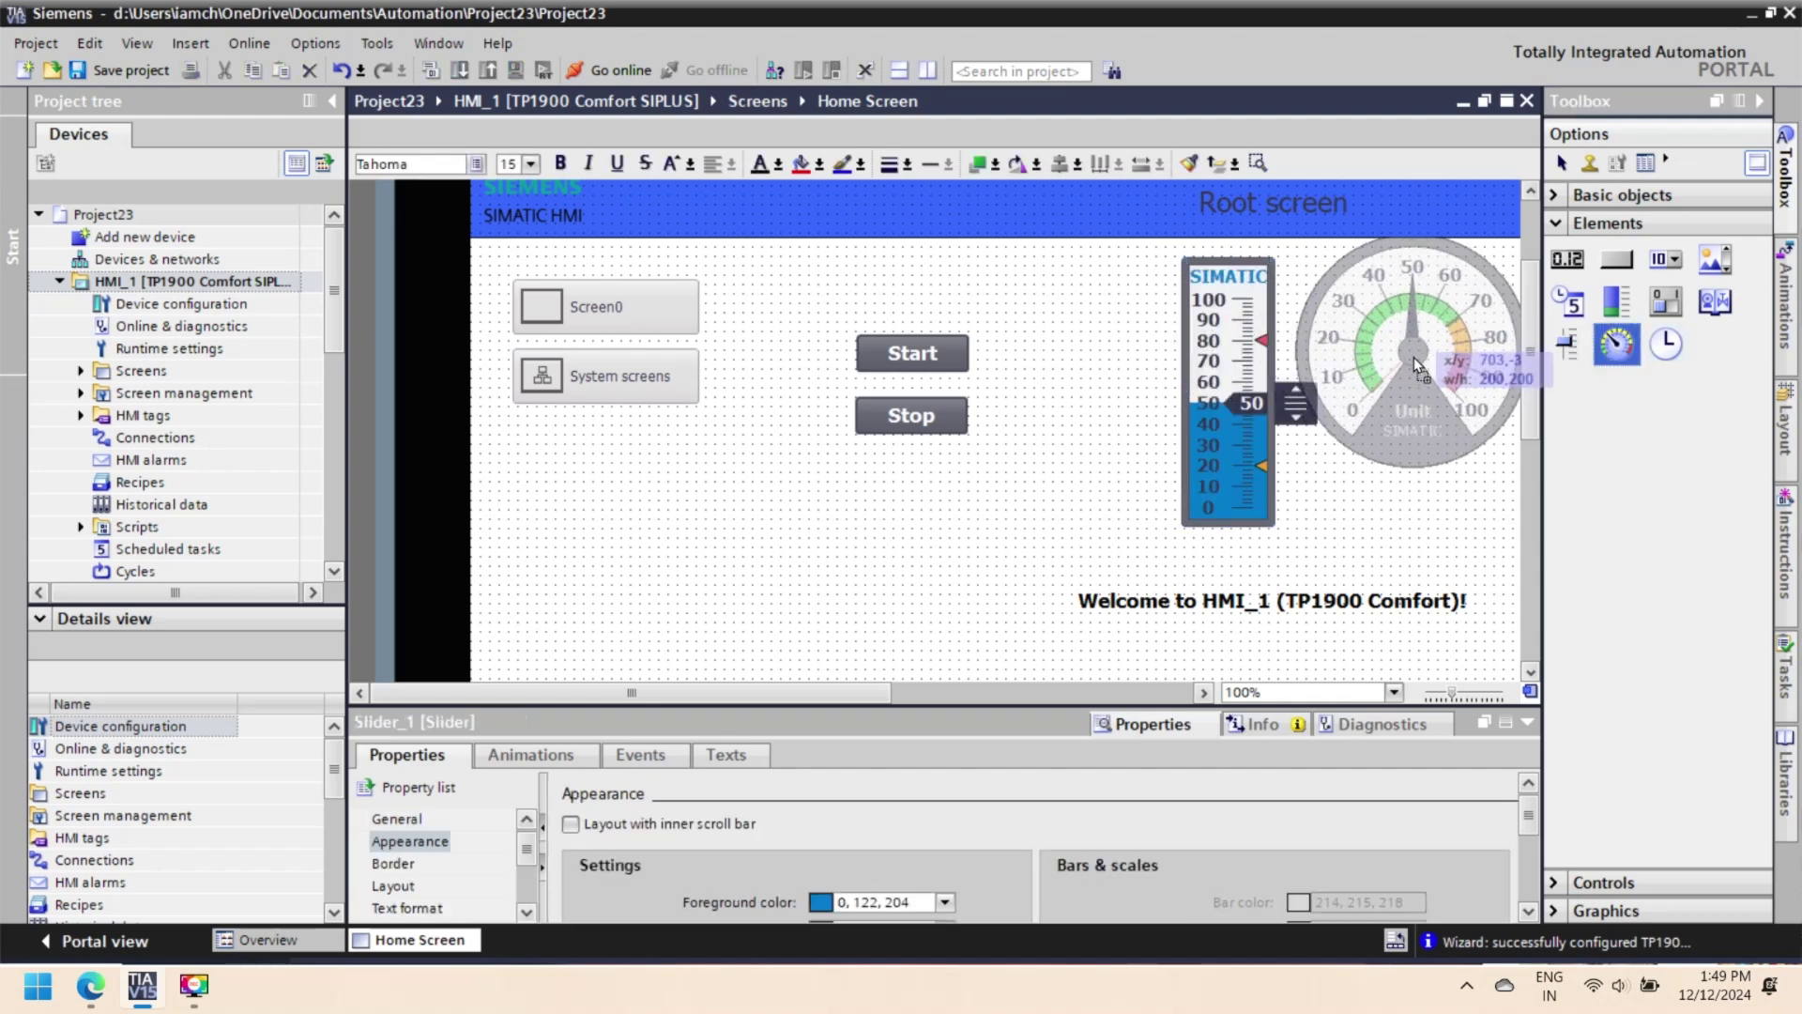
click(1413, 366)
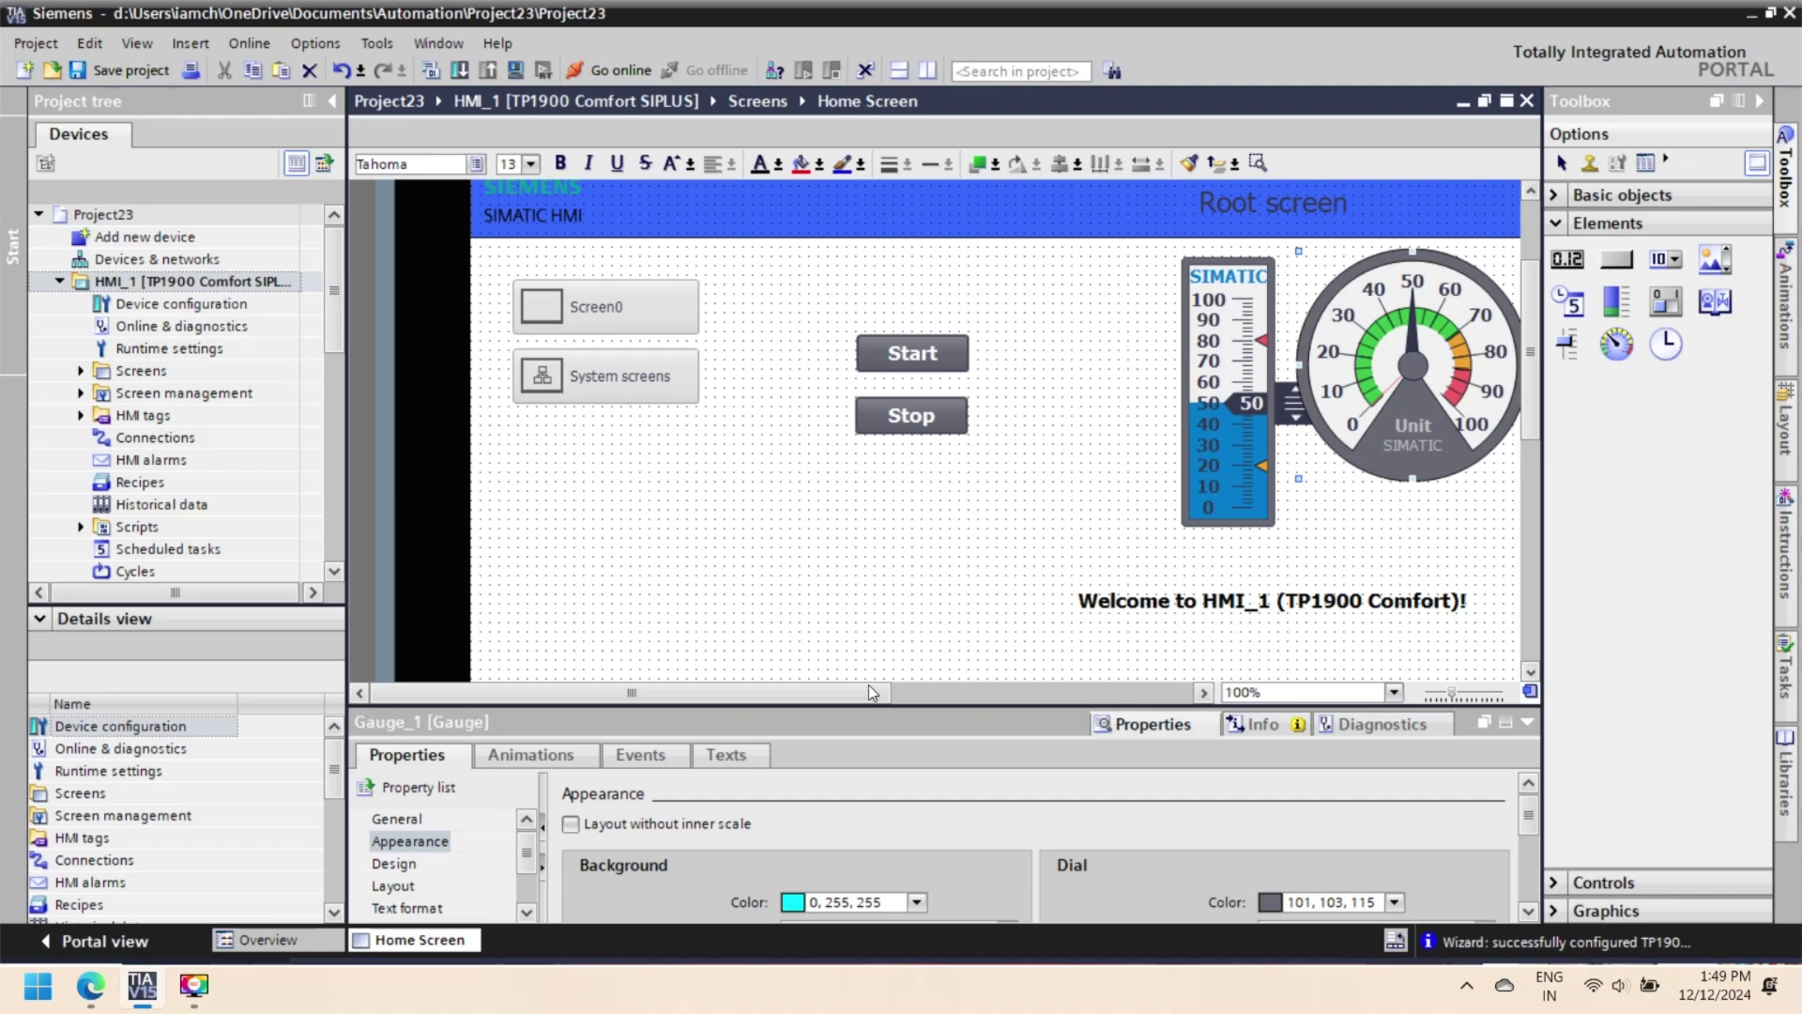
drag(874, 692, 1001, 709)
drag(1116, 403, 1160, 404)
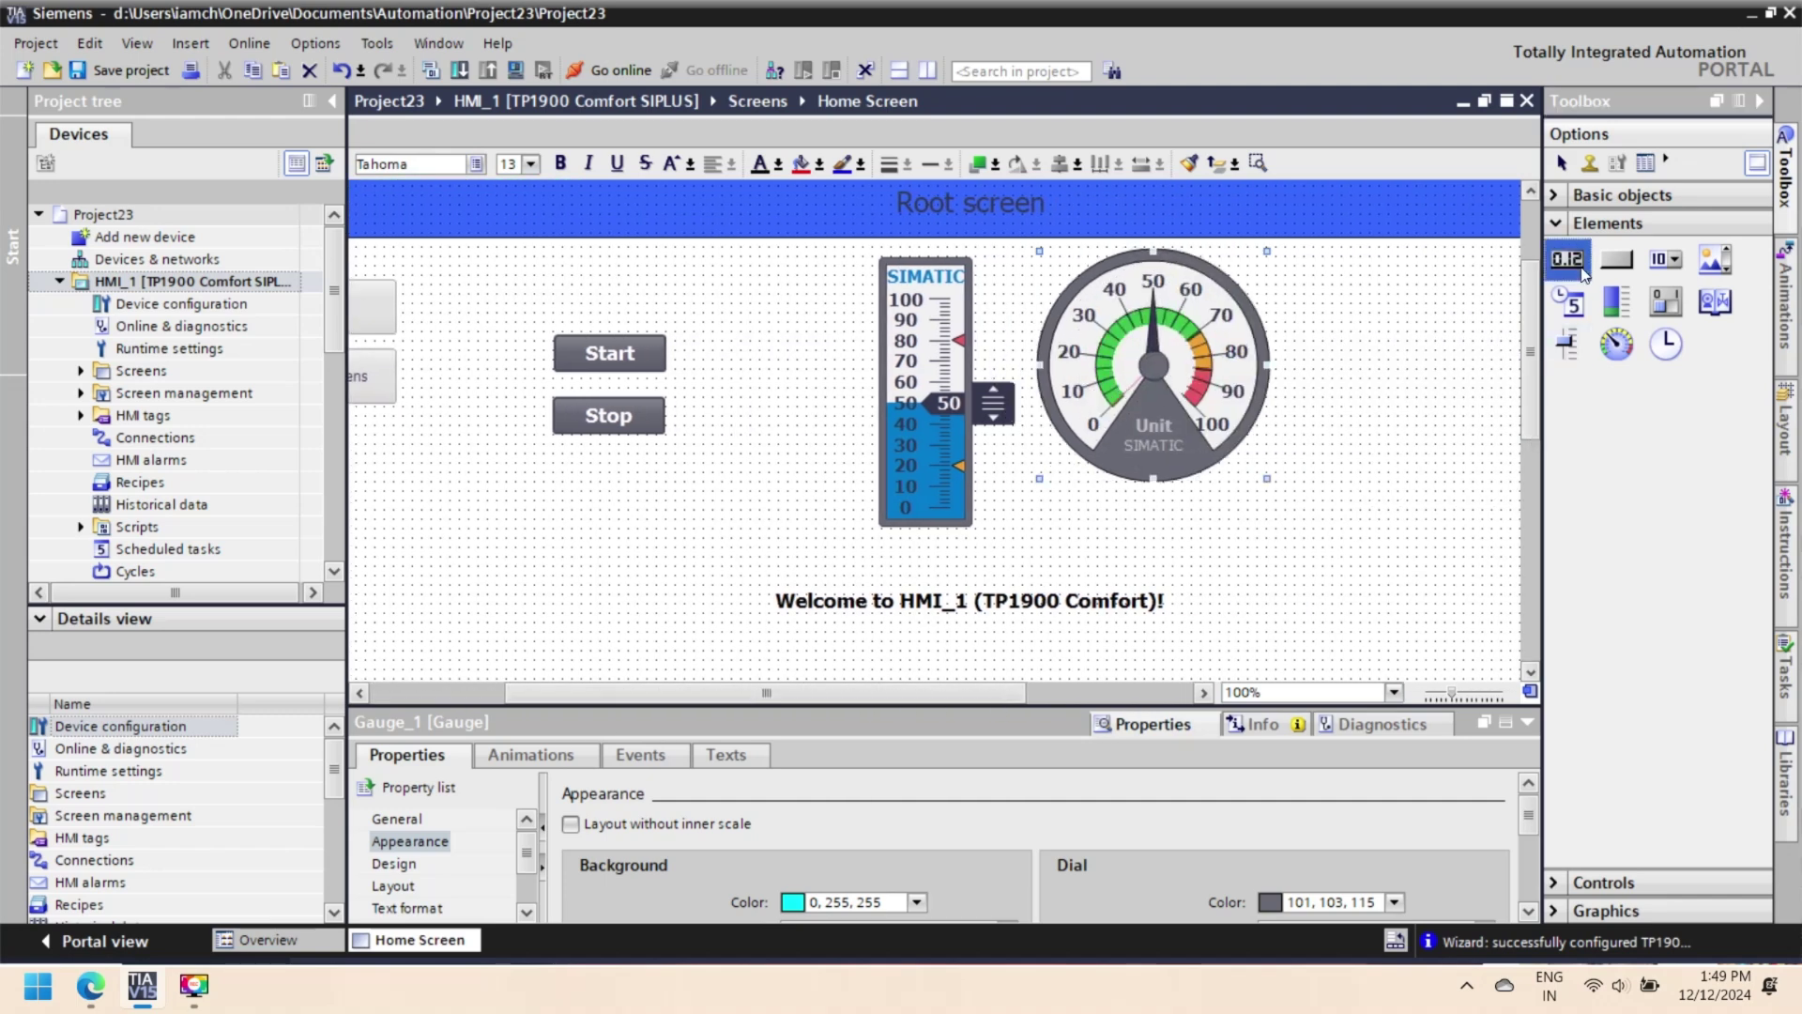
Add an I/O field below the slider and gauge, and a circle between the buttons and slider
drag(1566, 259, 1058, 542)
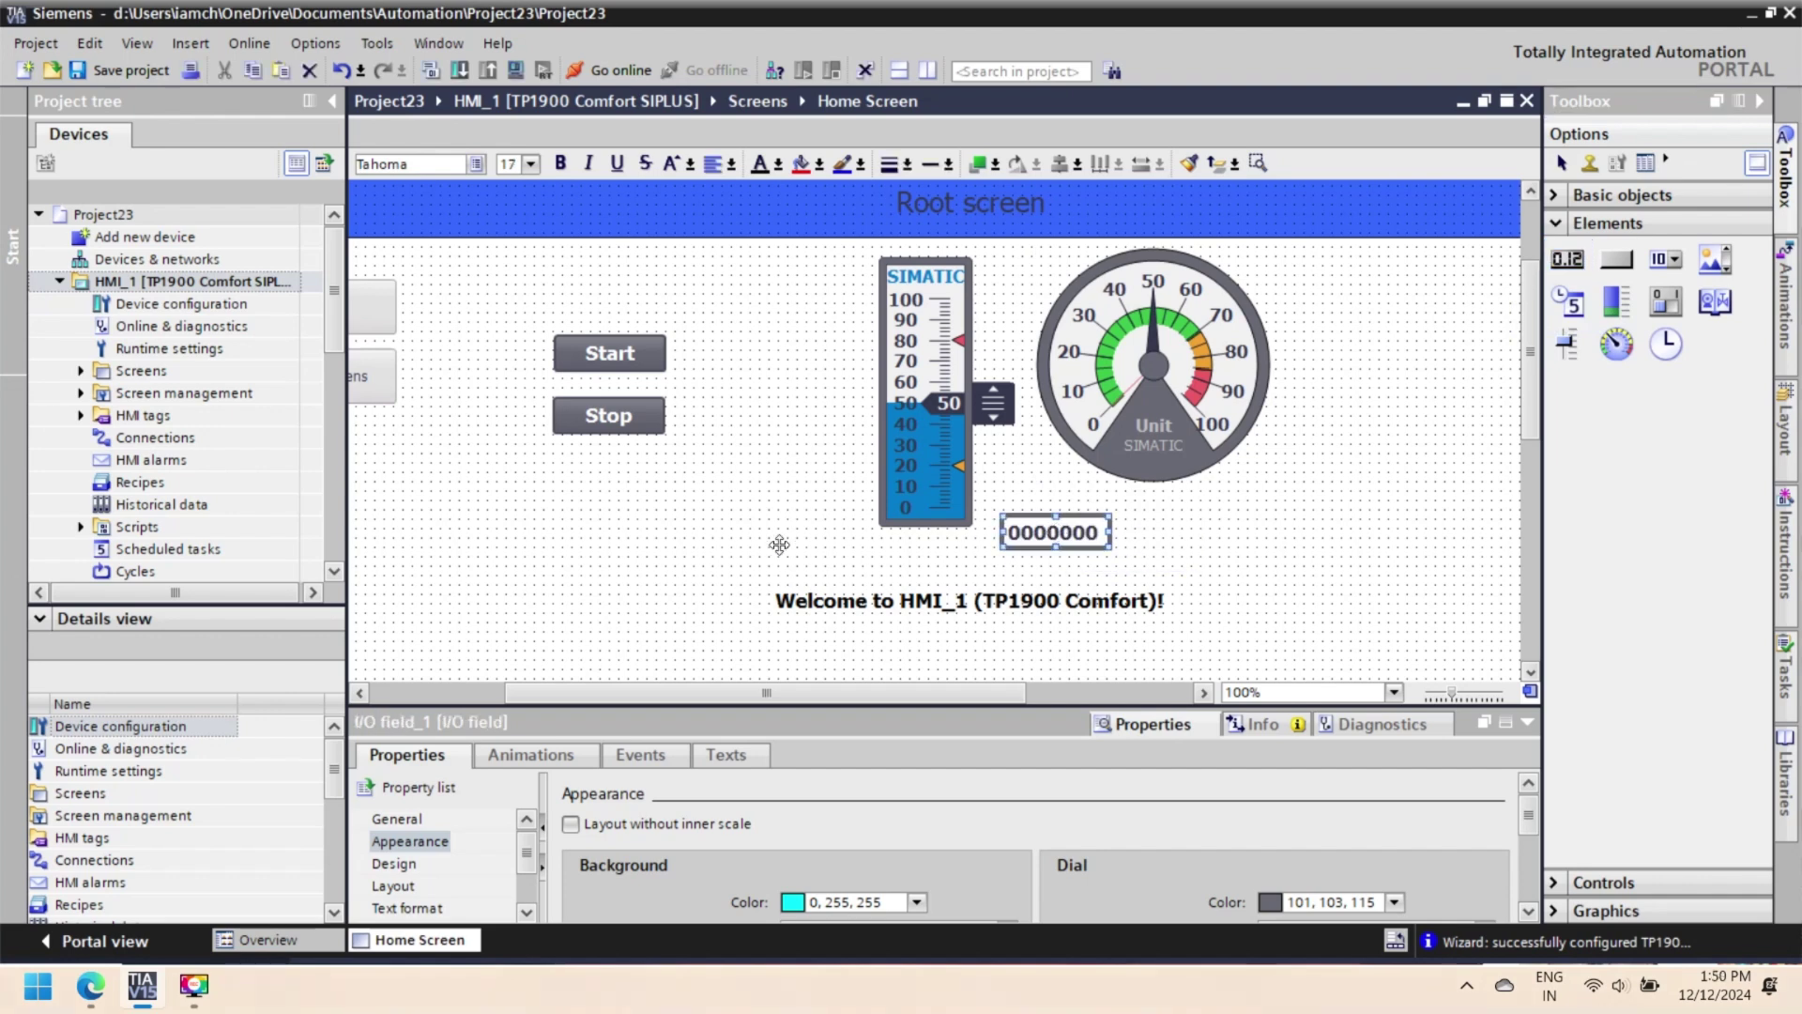
click(779, 547)
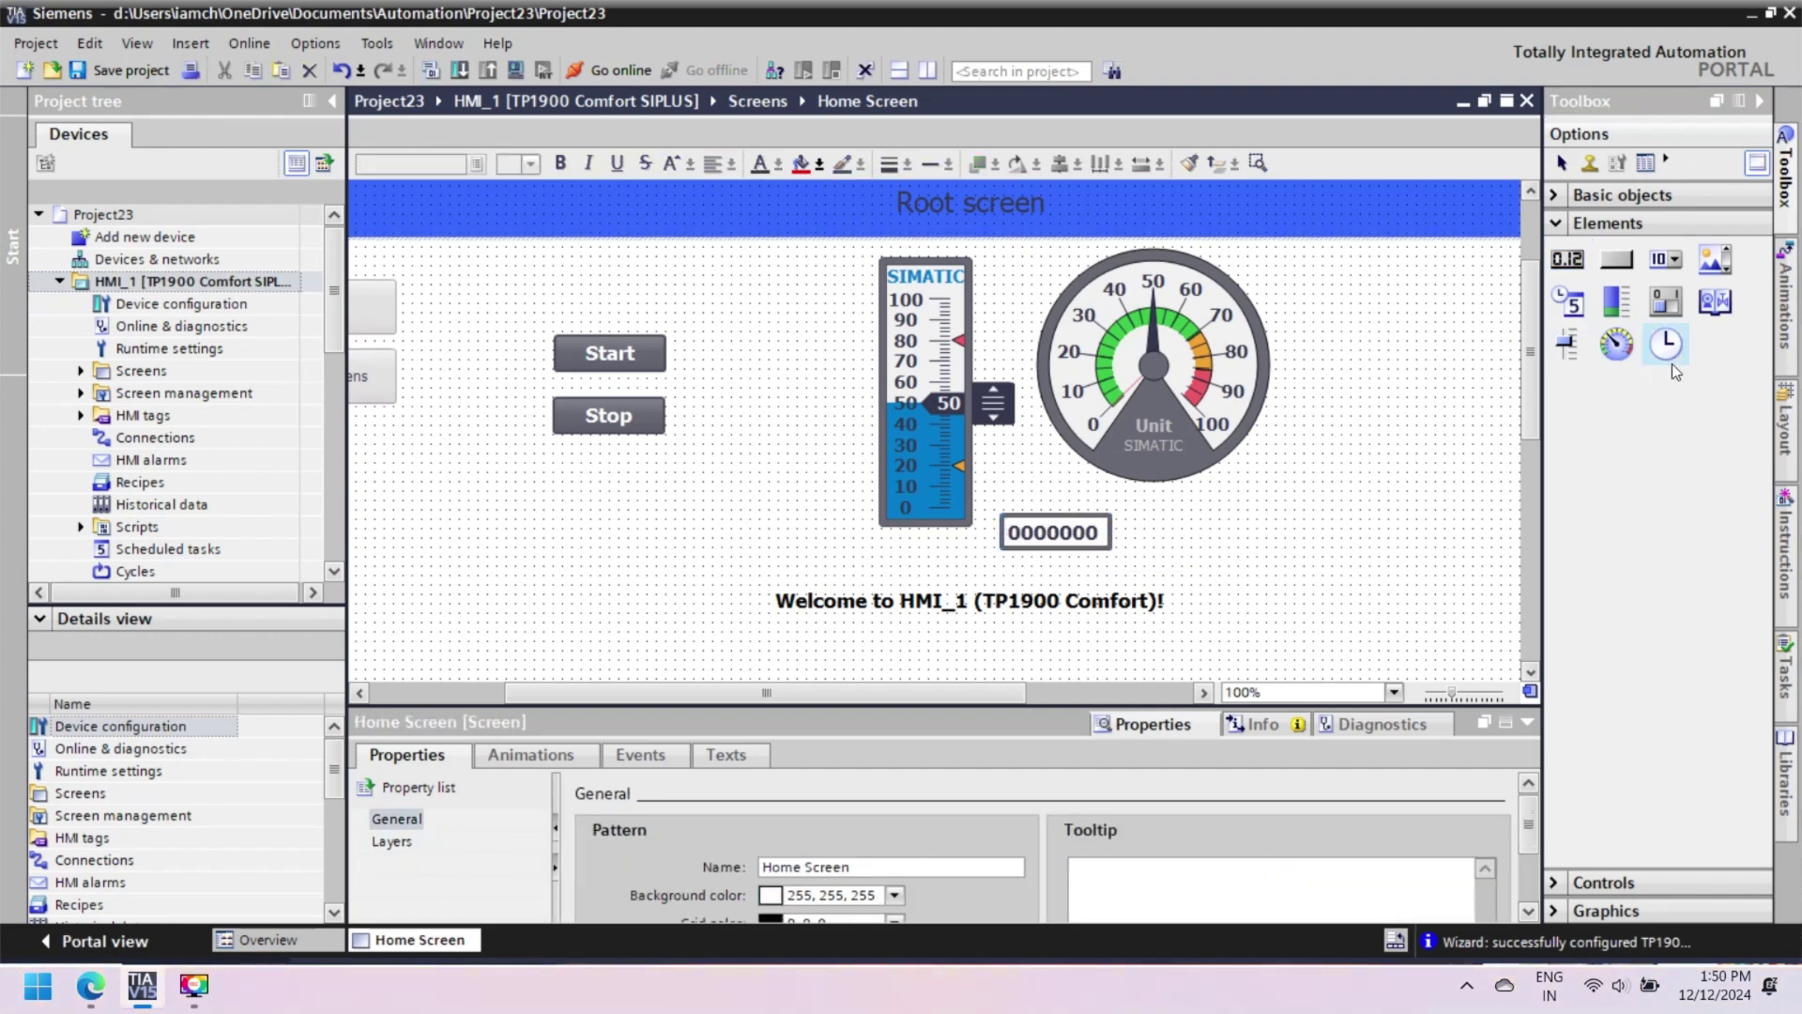
click(1565, 196)
drag(1576, 291, 730, 384)
Open the Default tag table under HMI tags
click(750, 528)
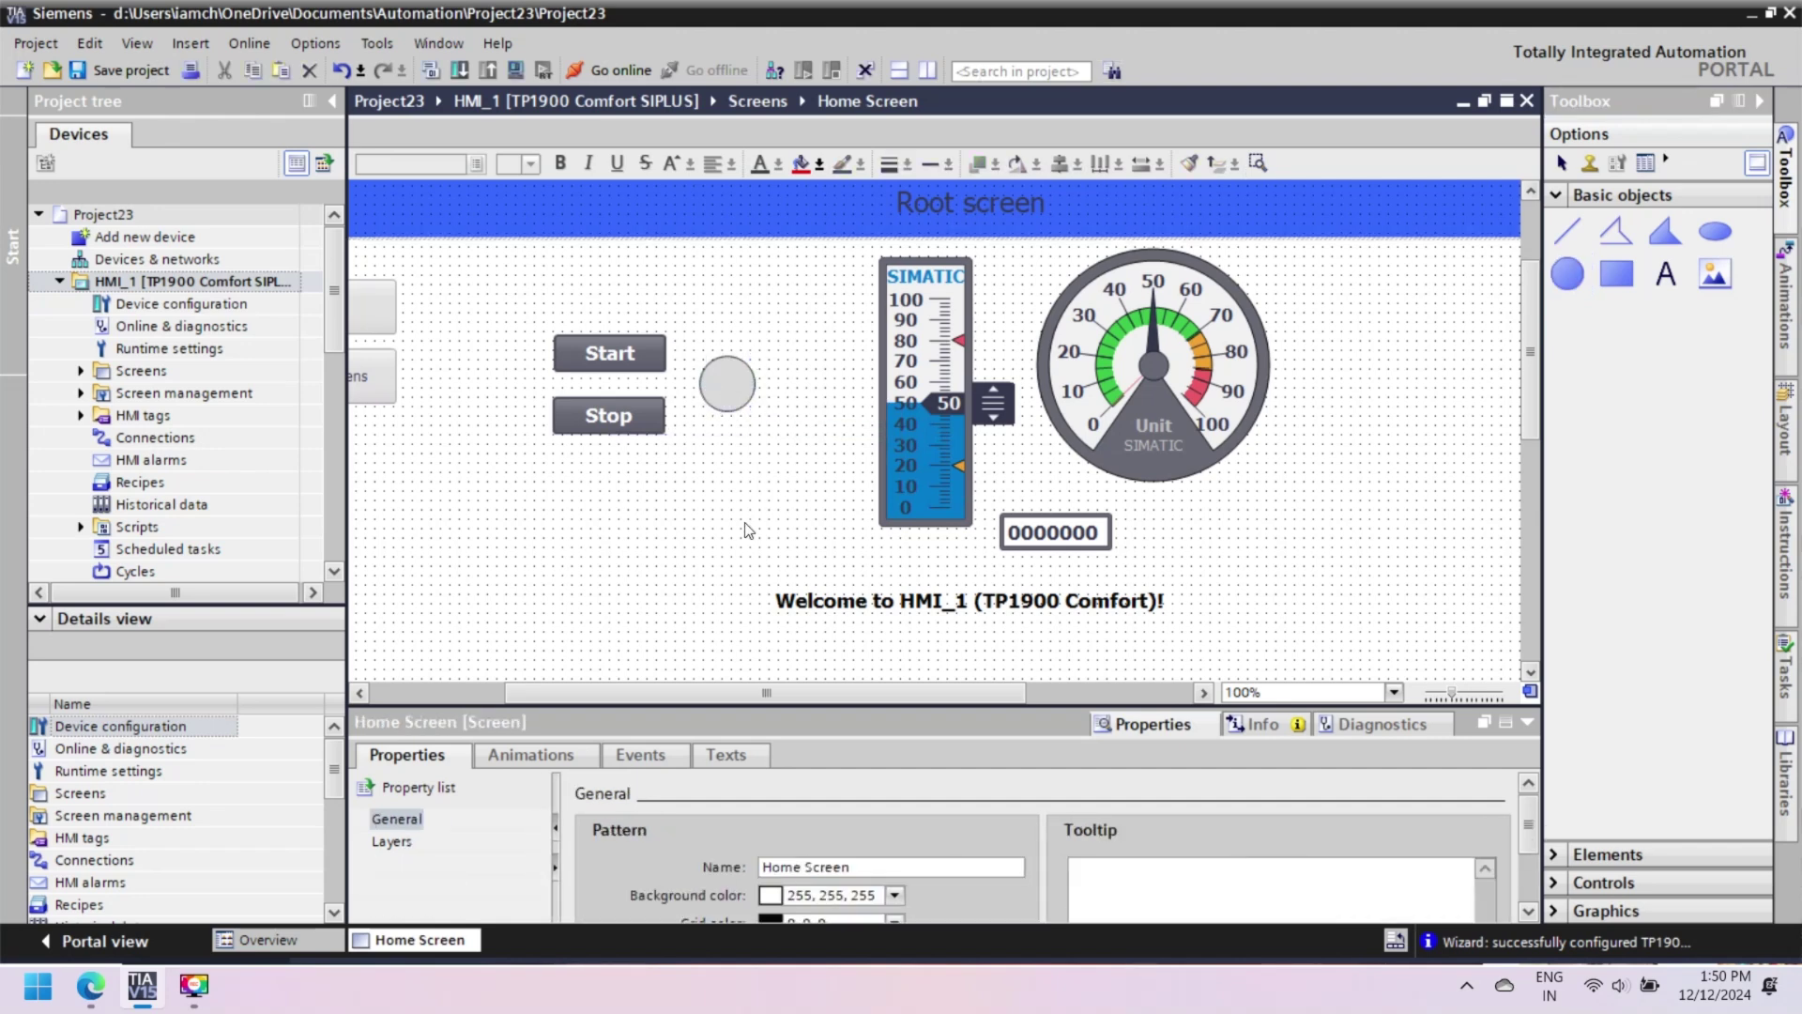
click(599, 349)
click(586, 420)
click(605, 346)
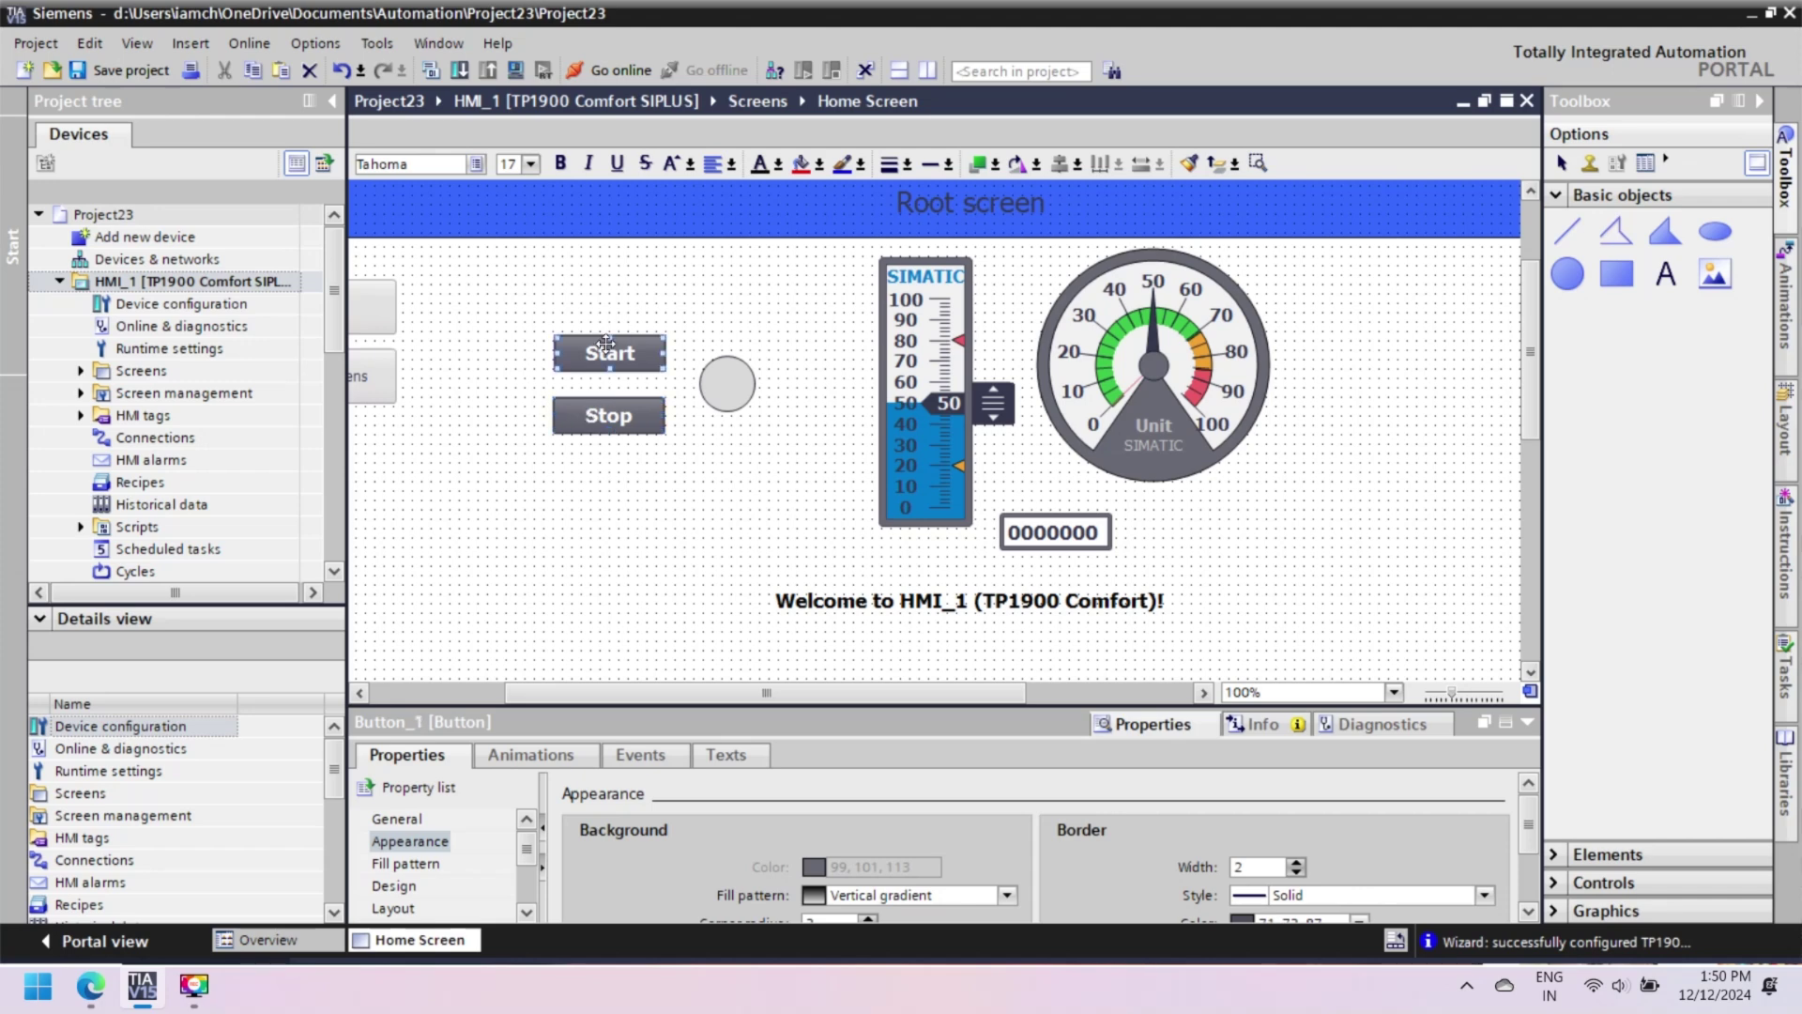
click(130, 418)
click(79, 416)
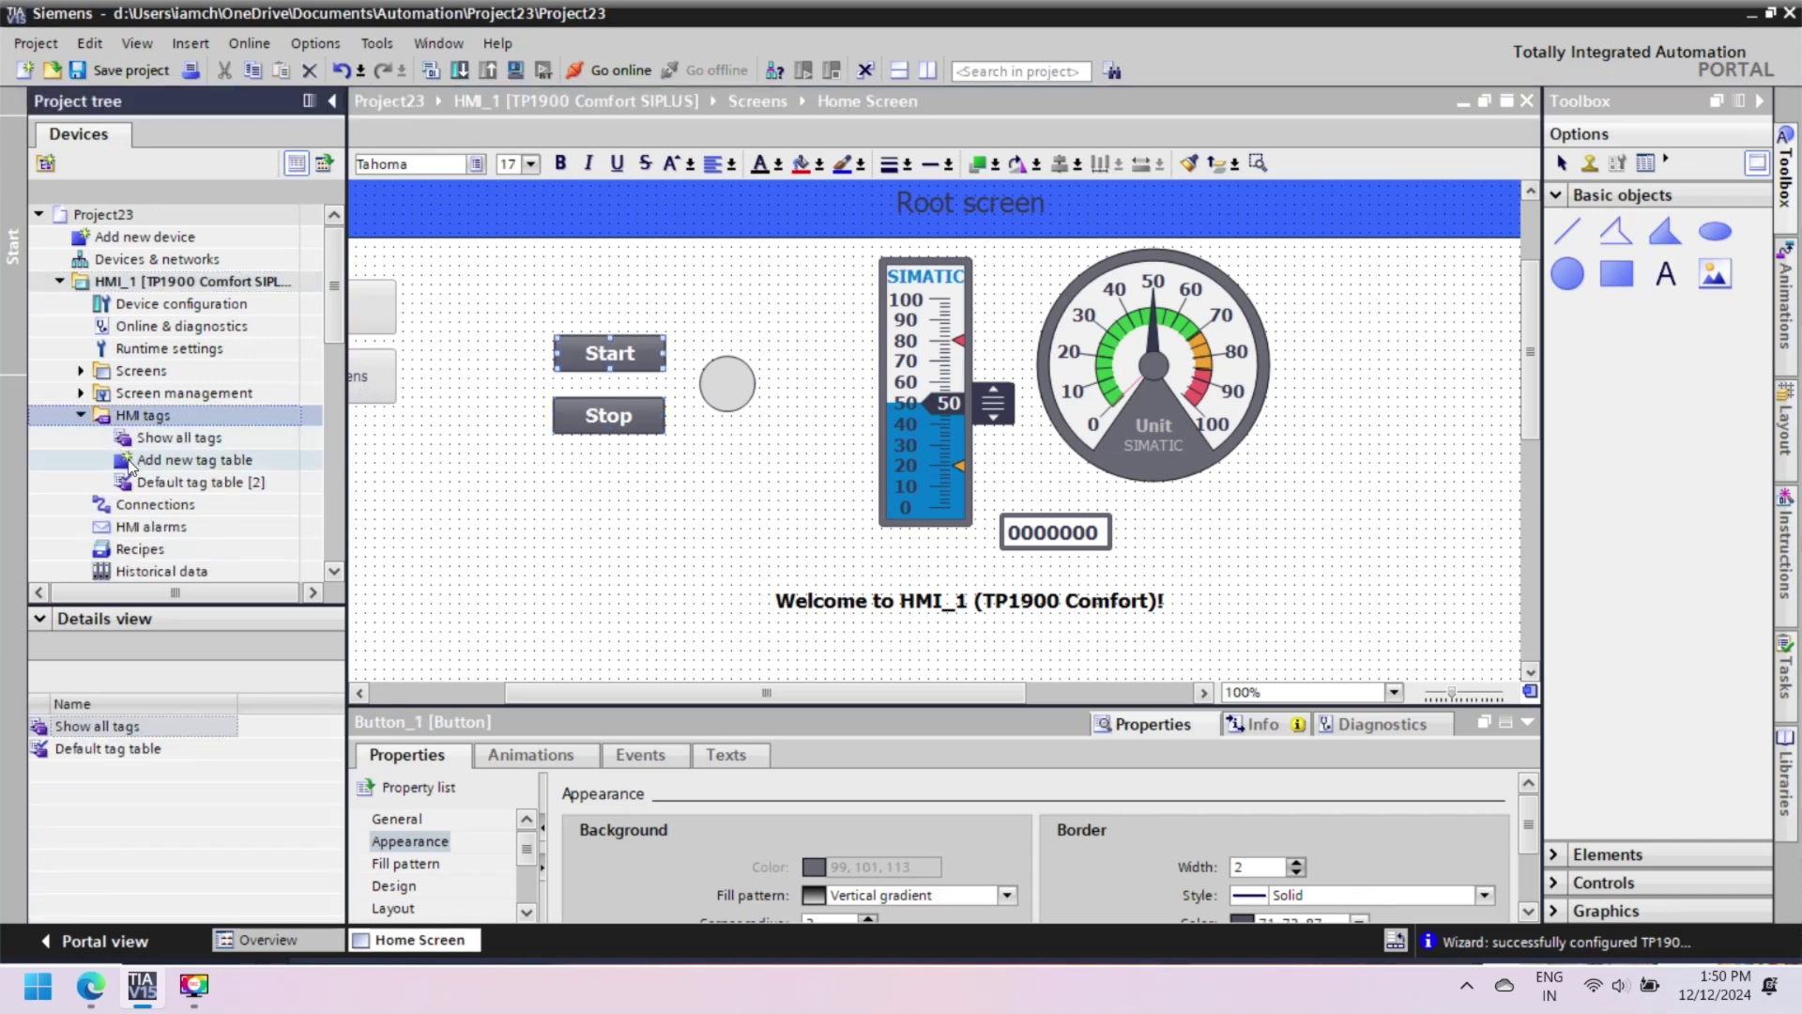
double_click(156, 483)
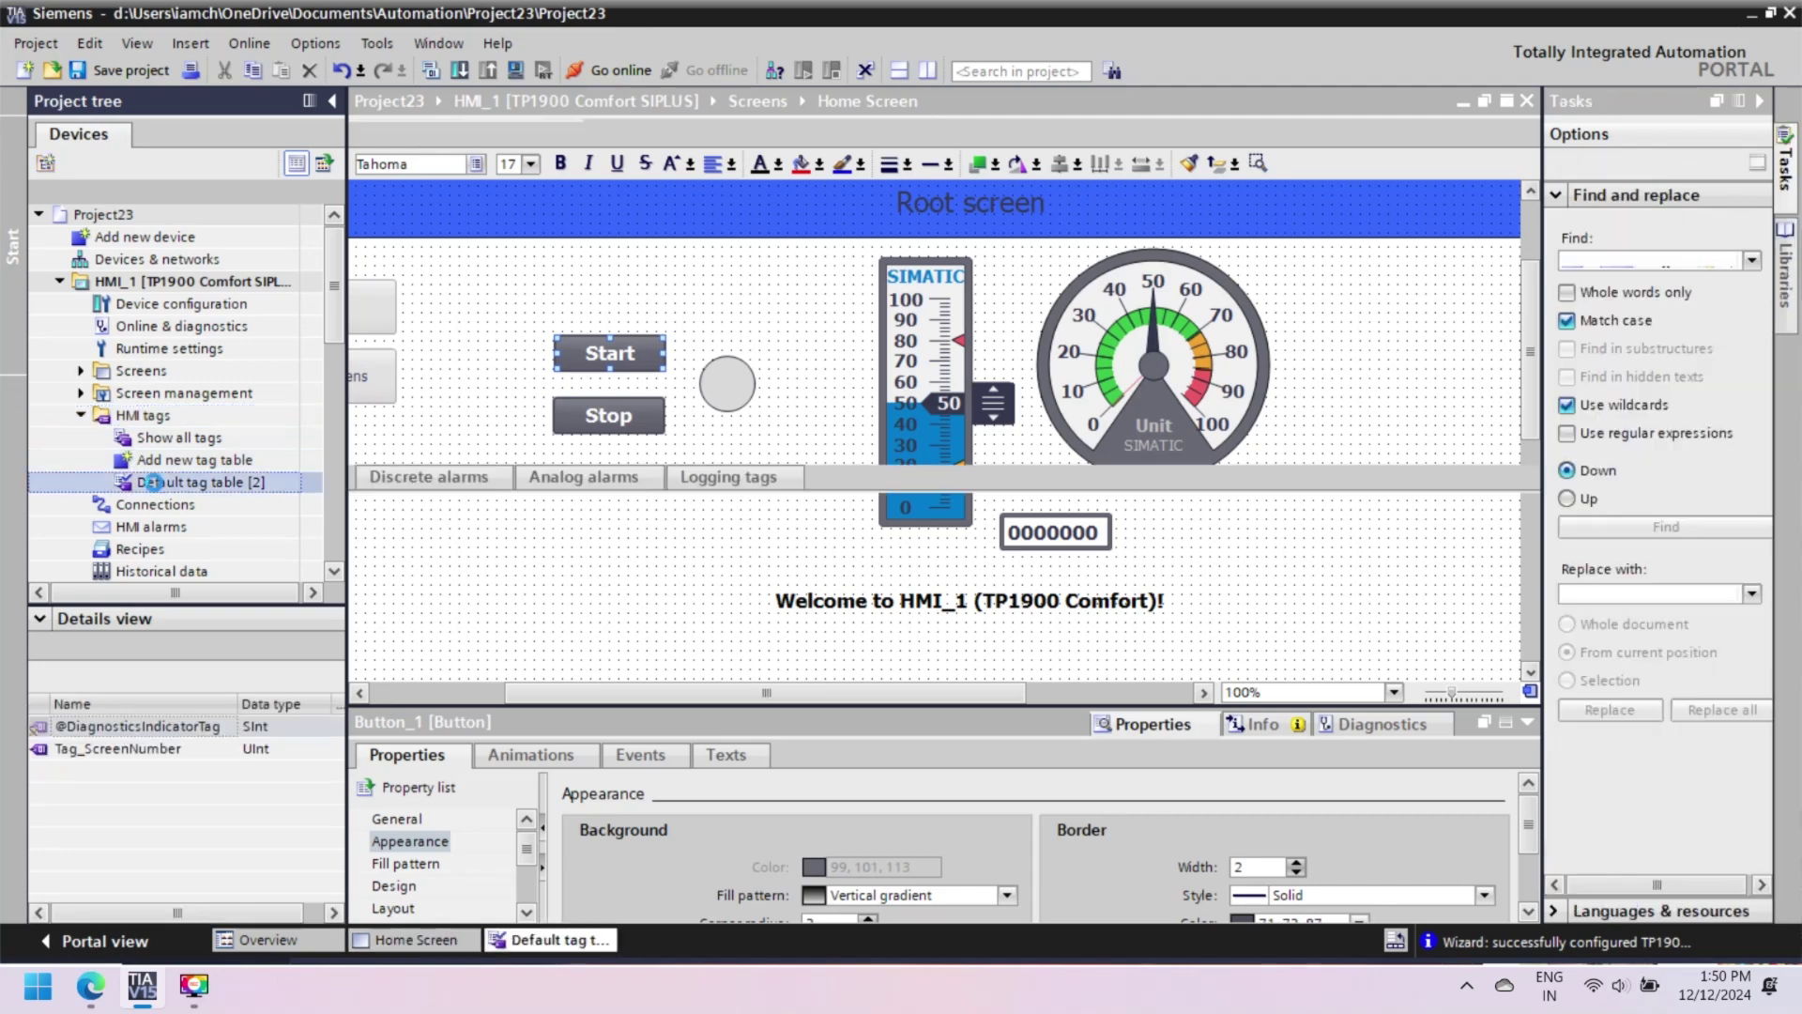
Add a tag named light_on with data type Bool
click(477, 265)
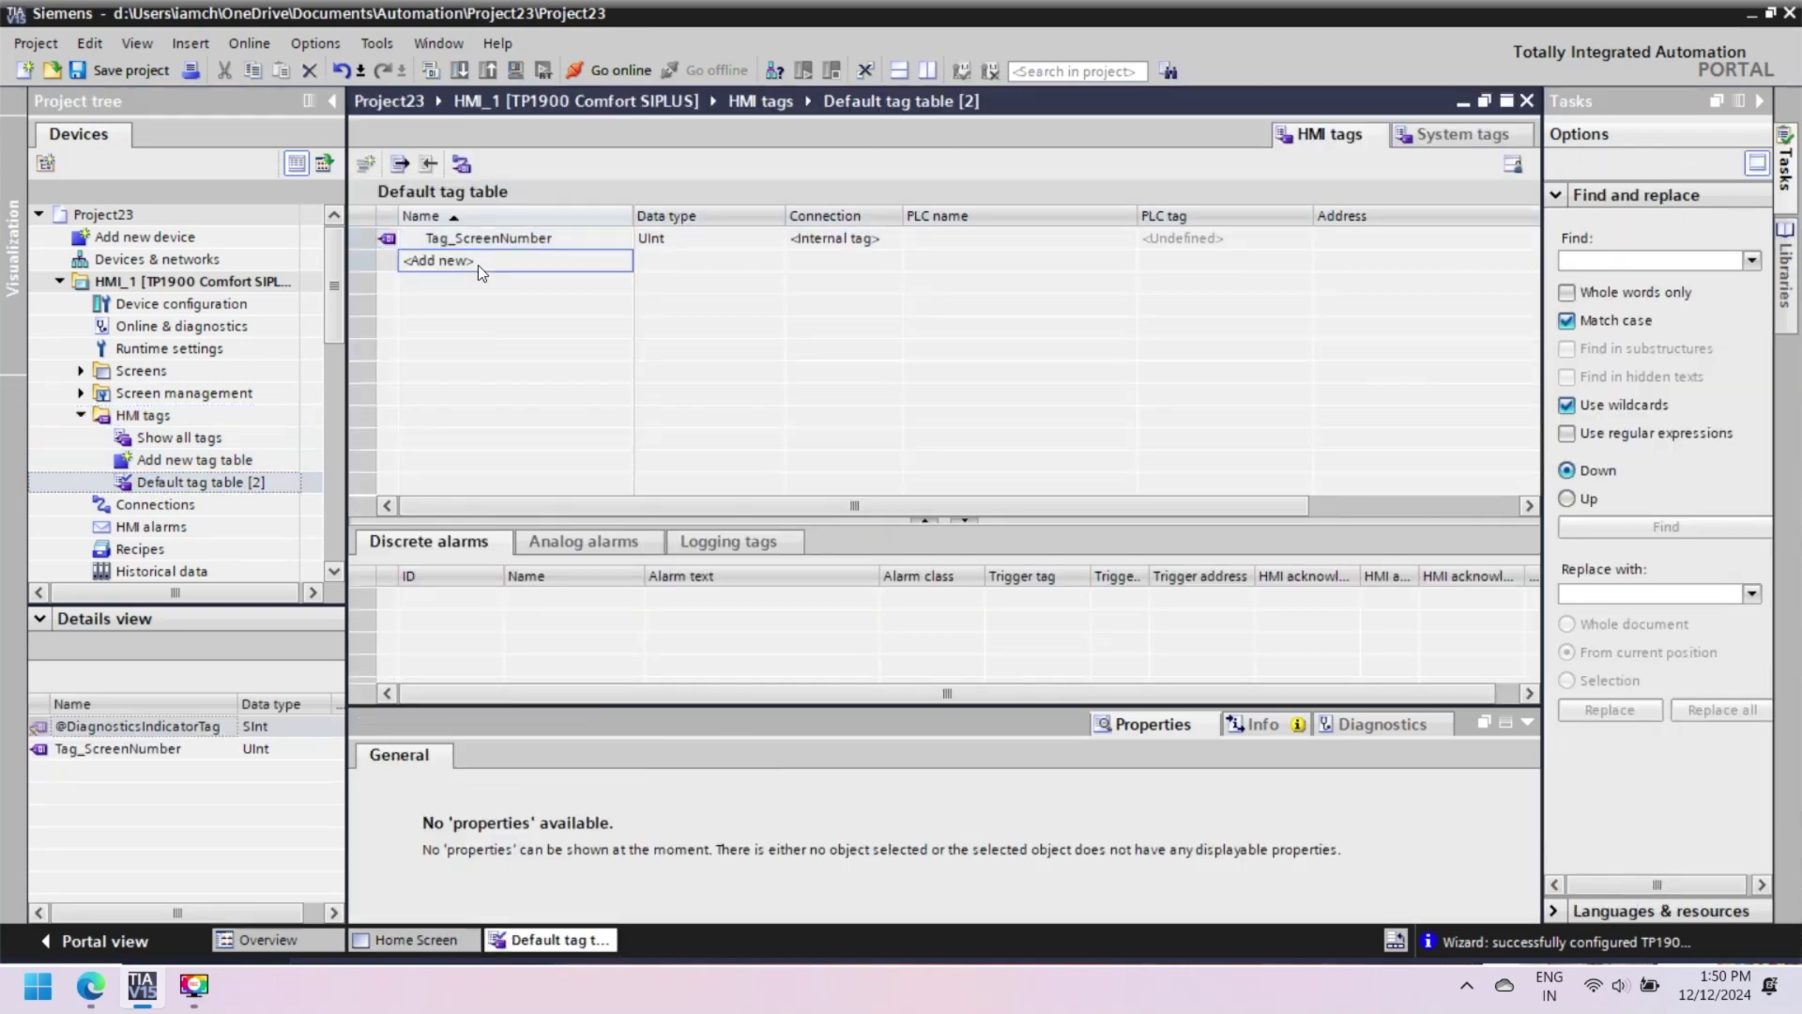
click(476, 265)
key(ctrl+a)
text(li)
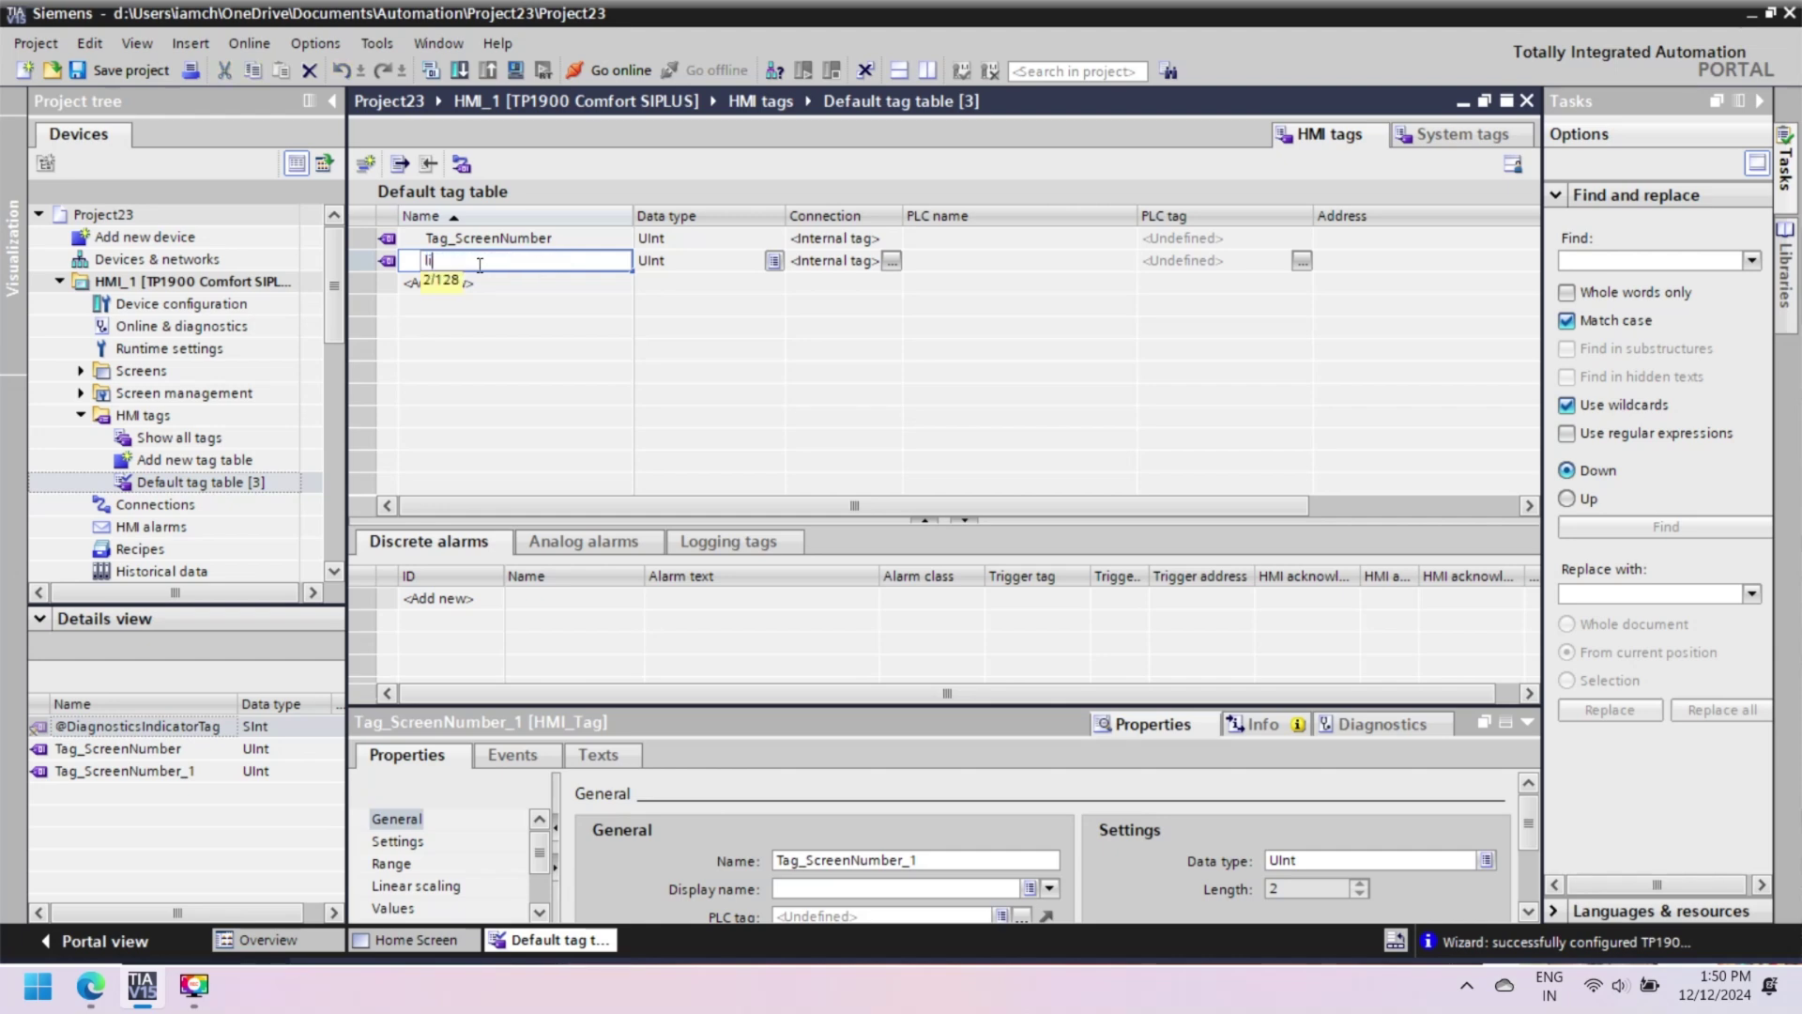
text(ght_on)
click(773, 263)
click(773, 261)
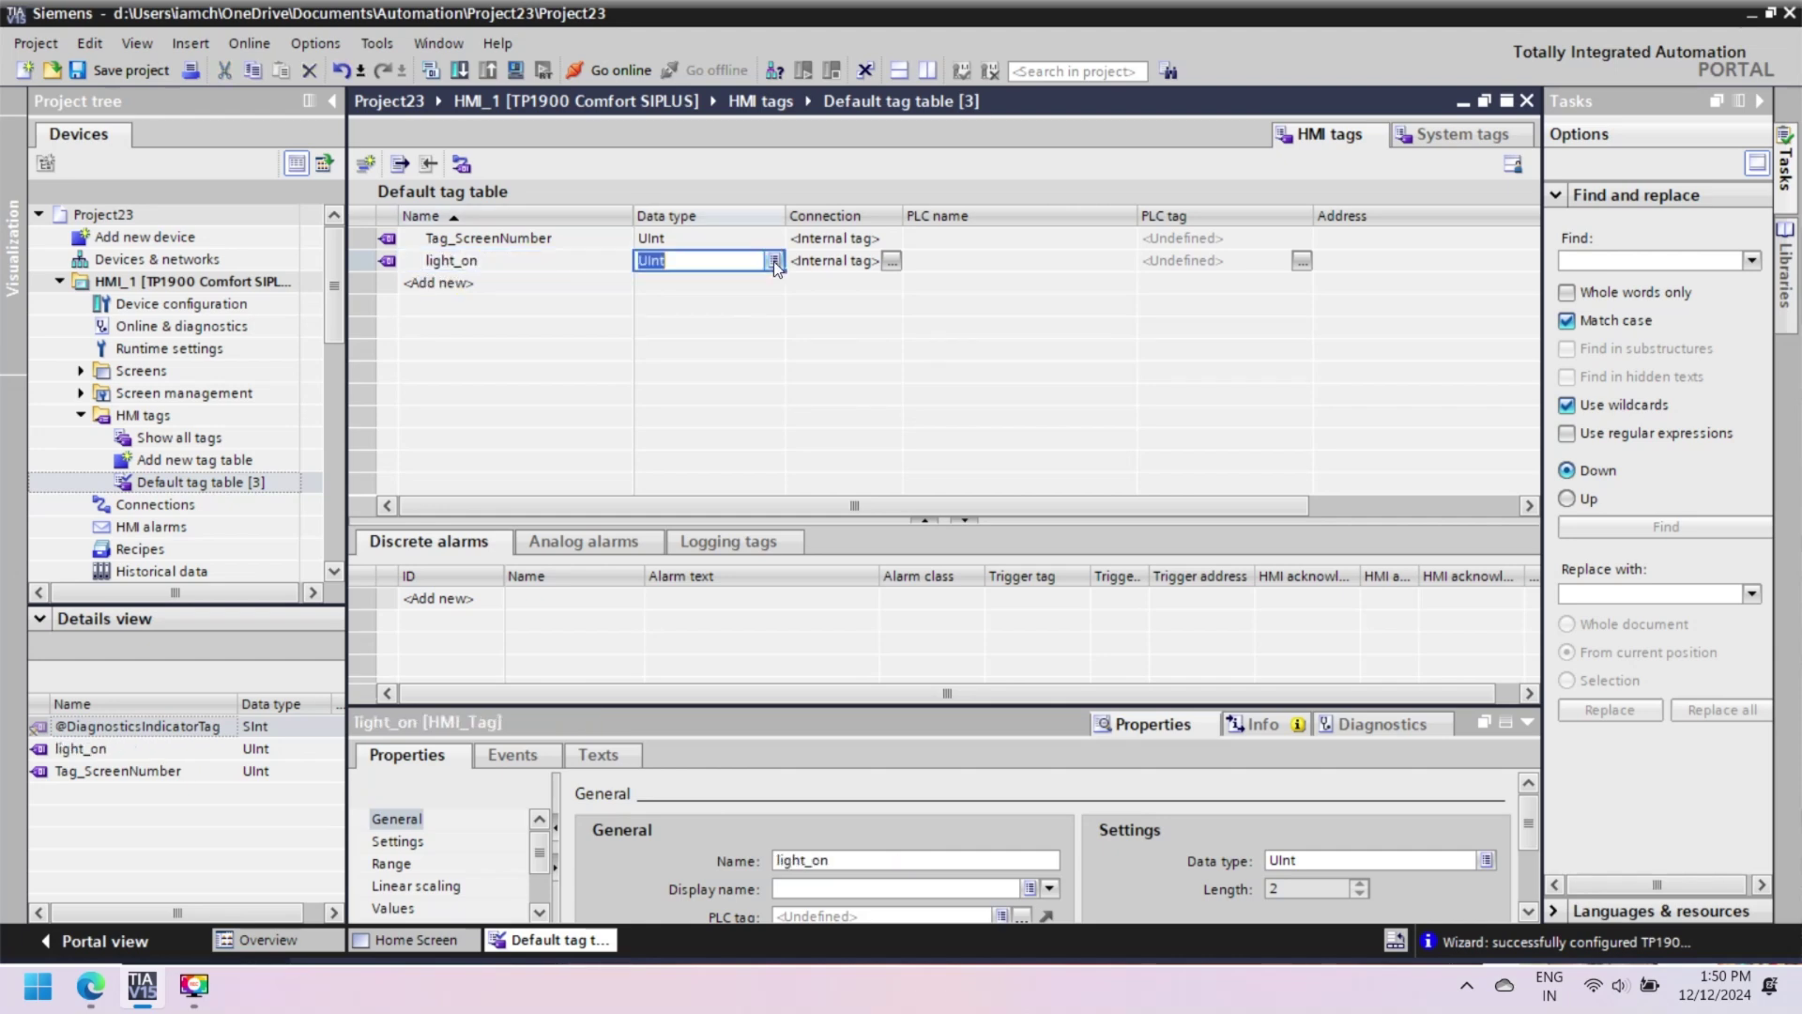
click(823, 308)
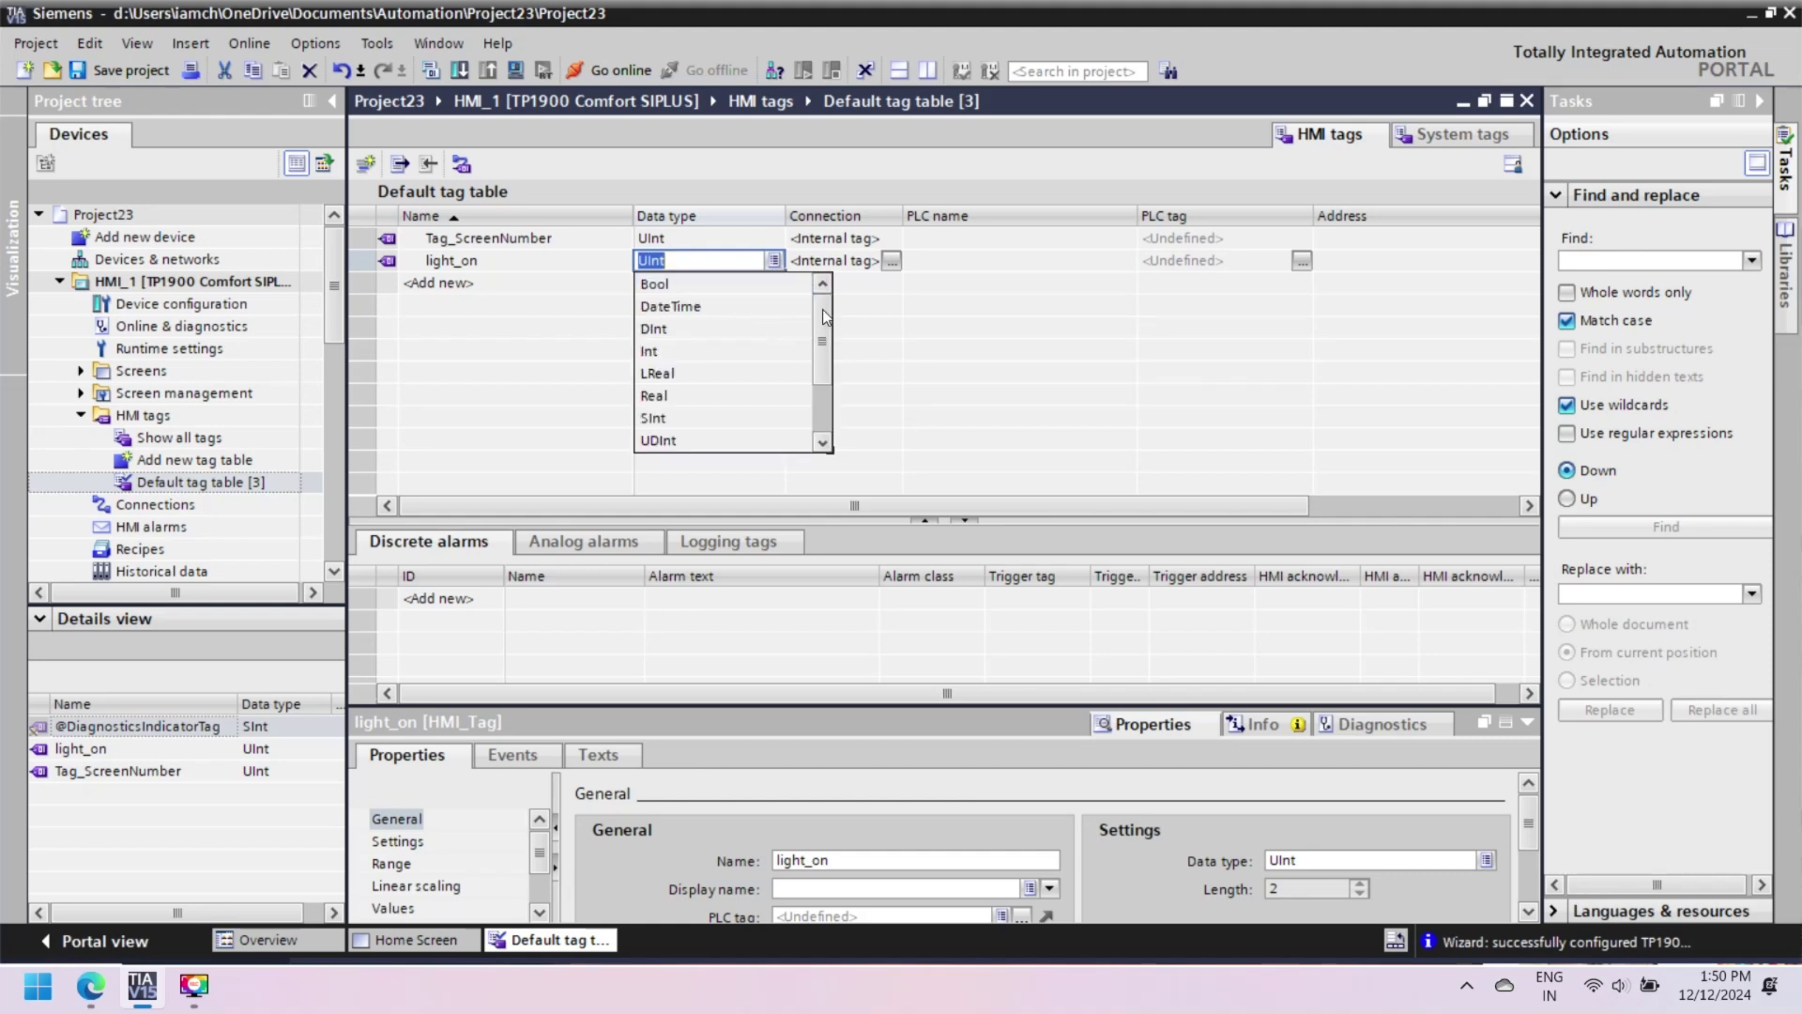
click(747, 285)
Add a tag named numerical_input with data type Int, then go back to the Home Screen
double_click(538, 283)
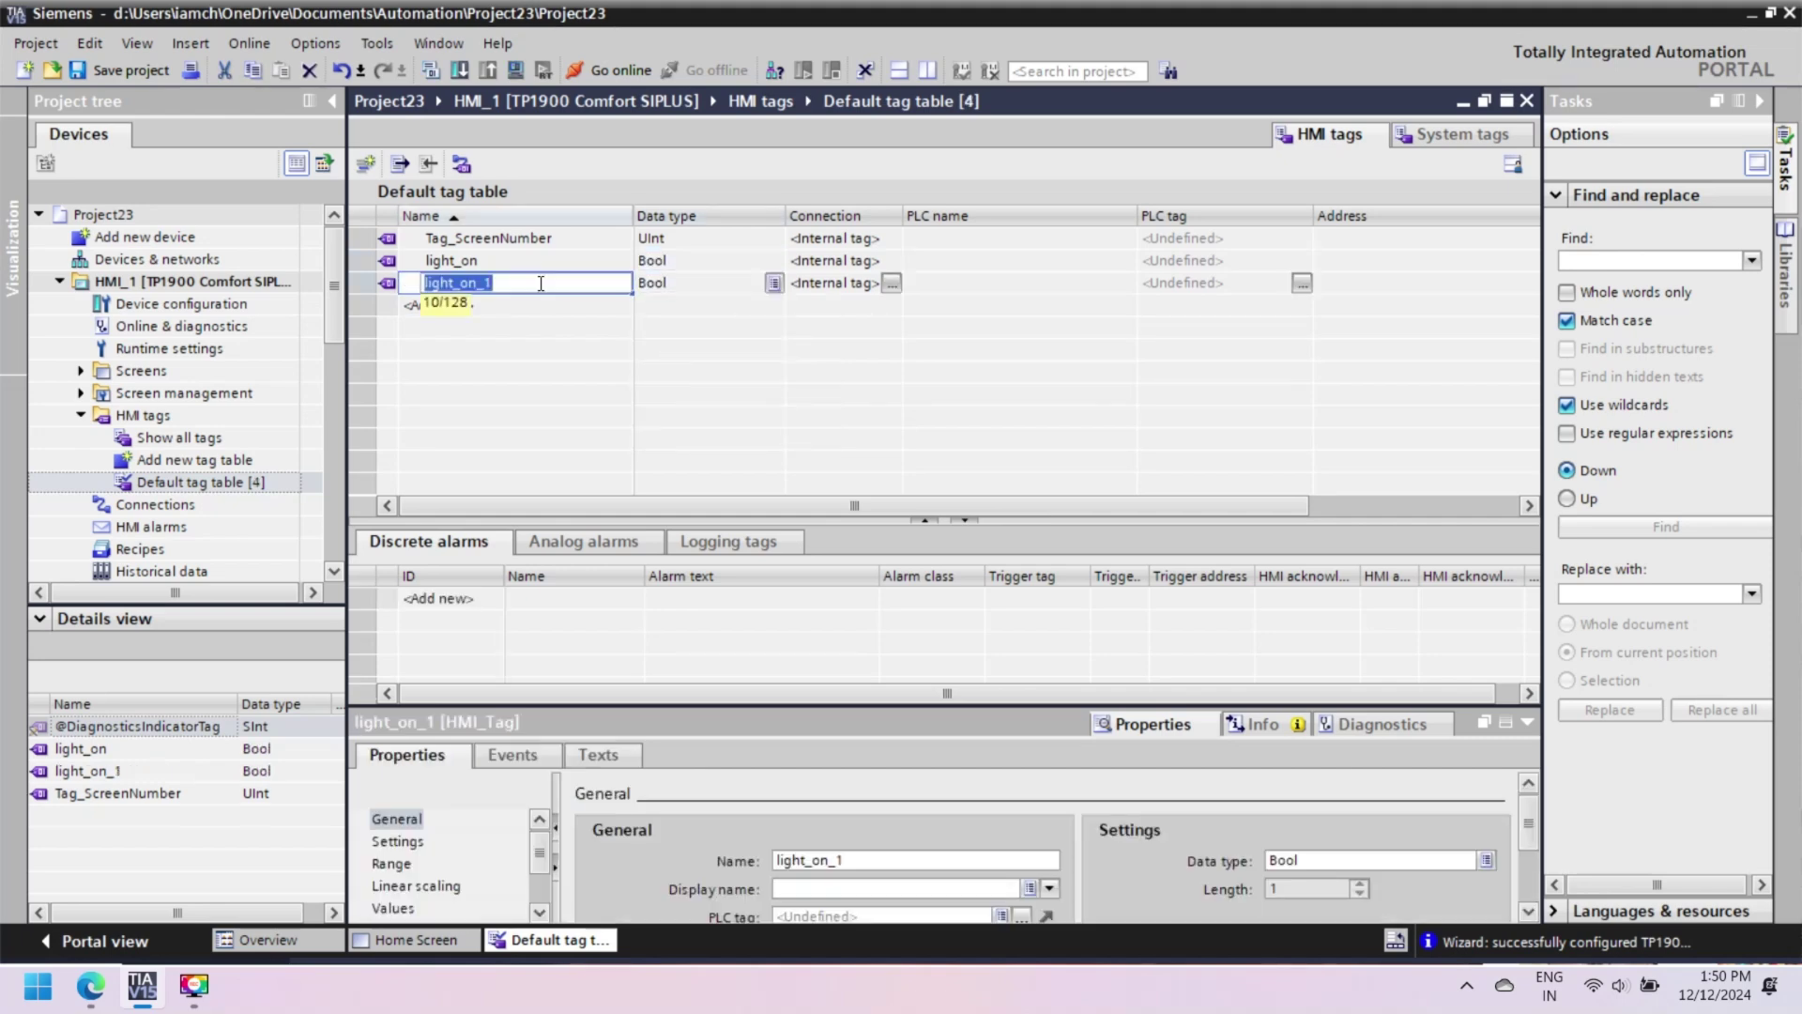
text(numerical)
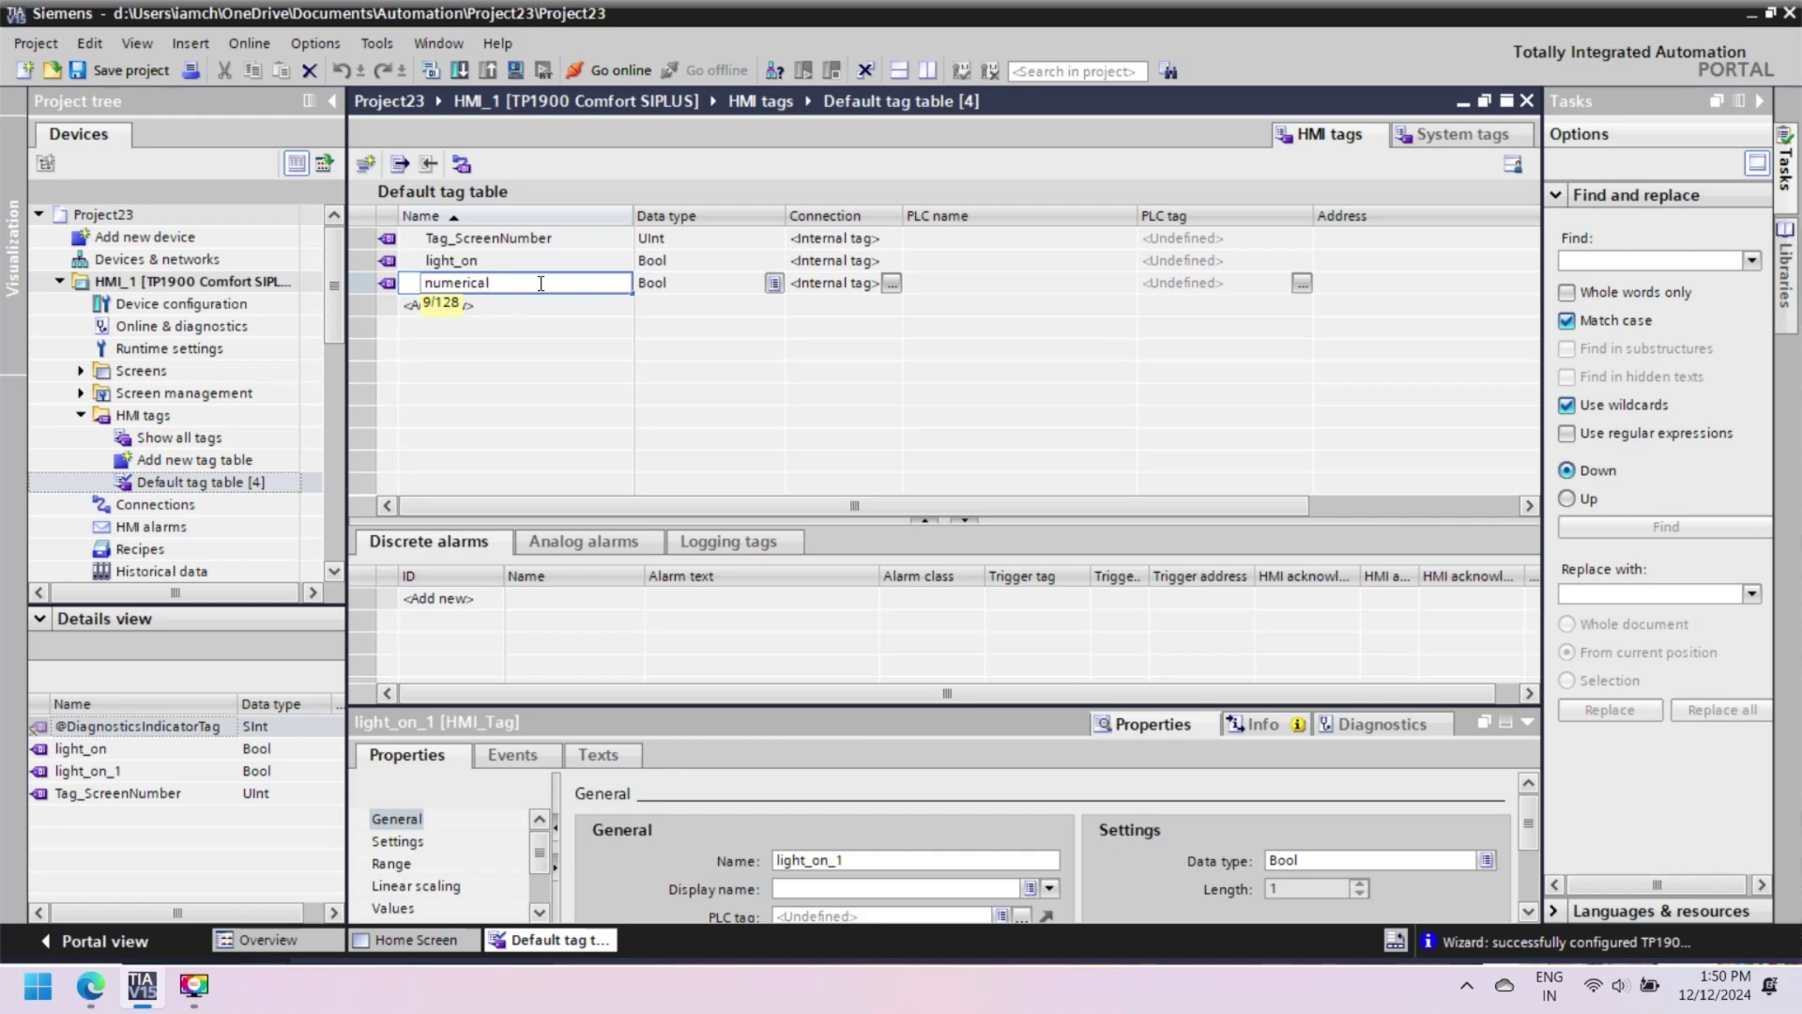
text(_input)
click(775, 286)
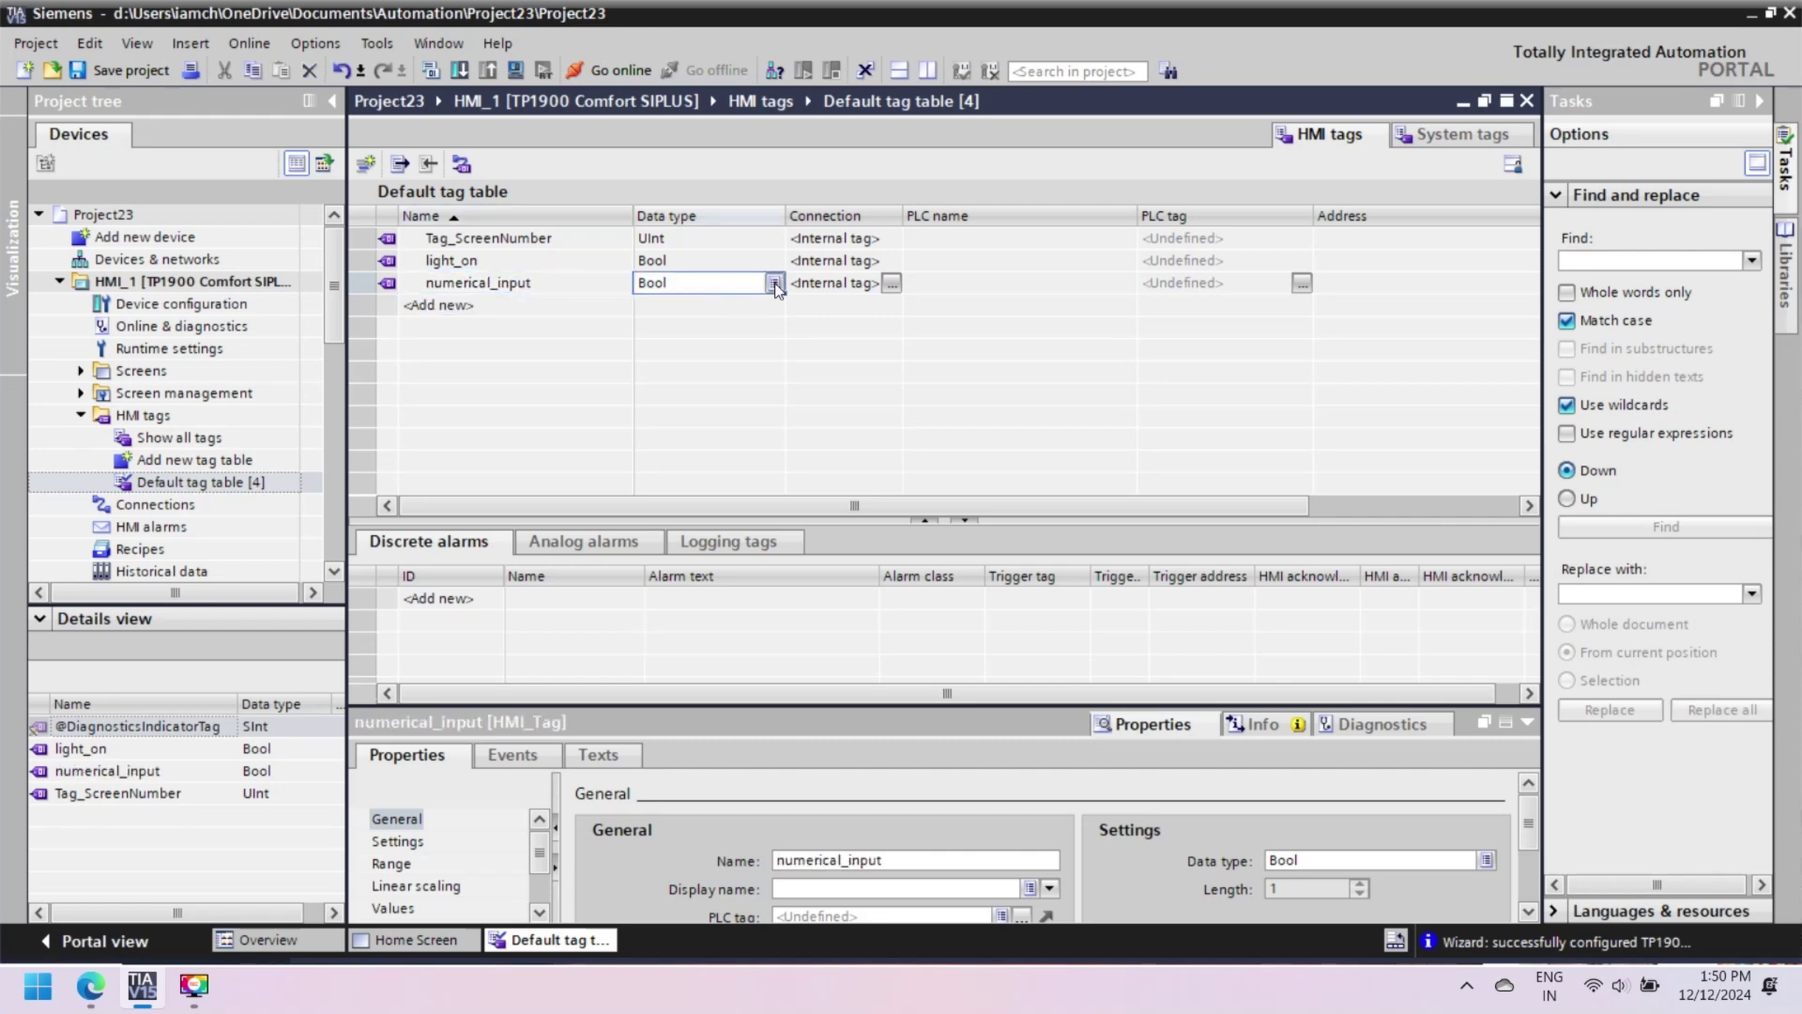
click(774, 283)
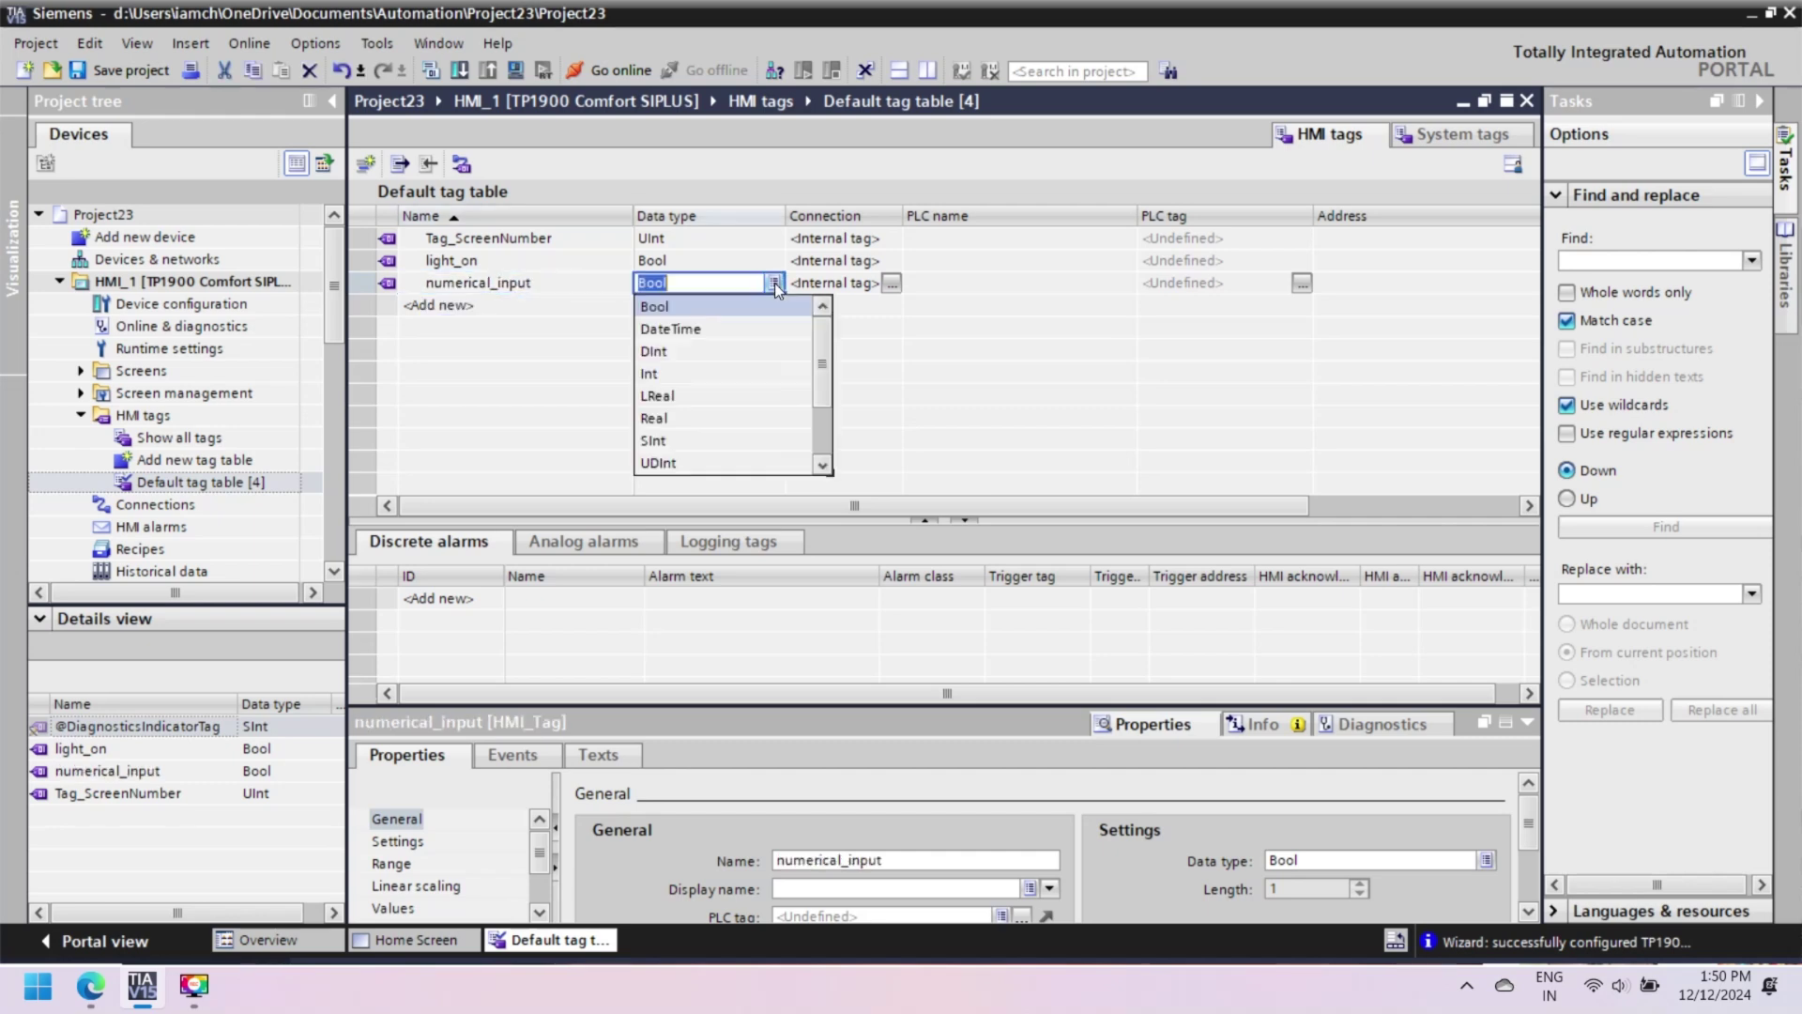
click(686, 372)
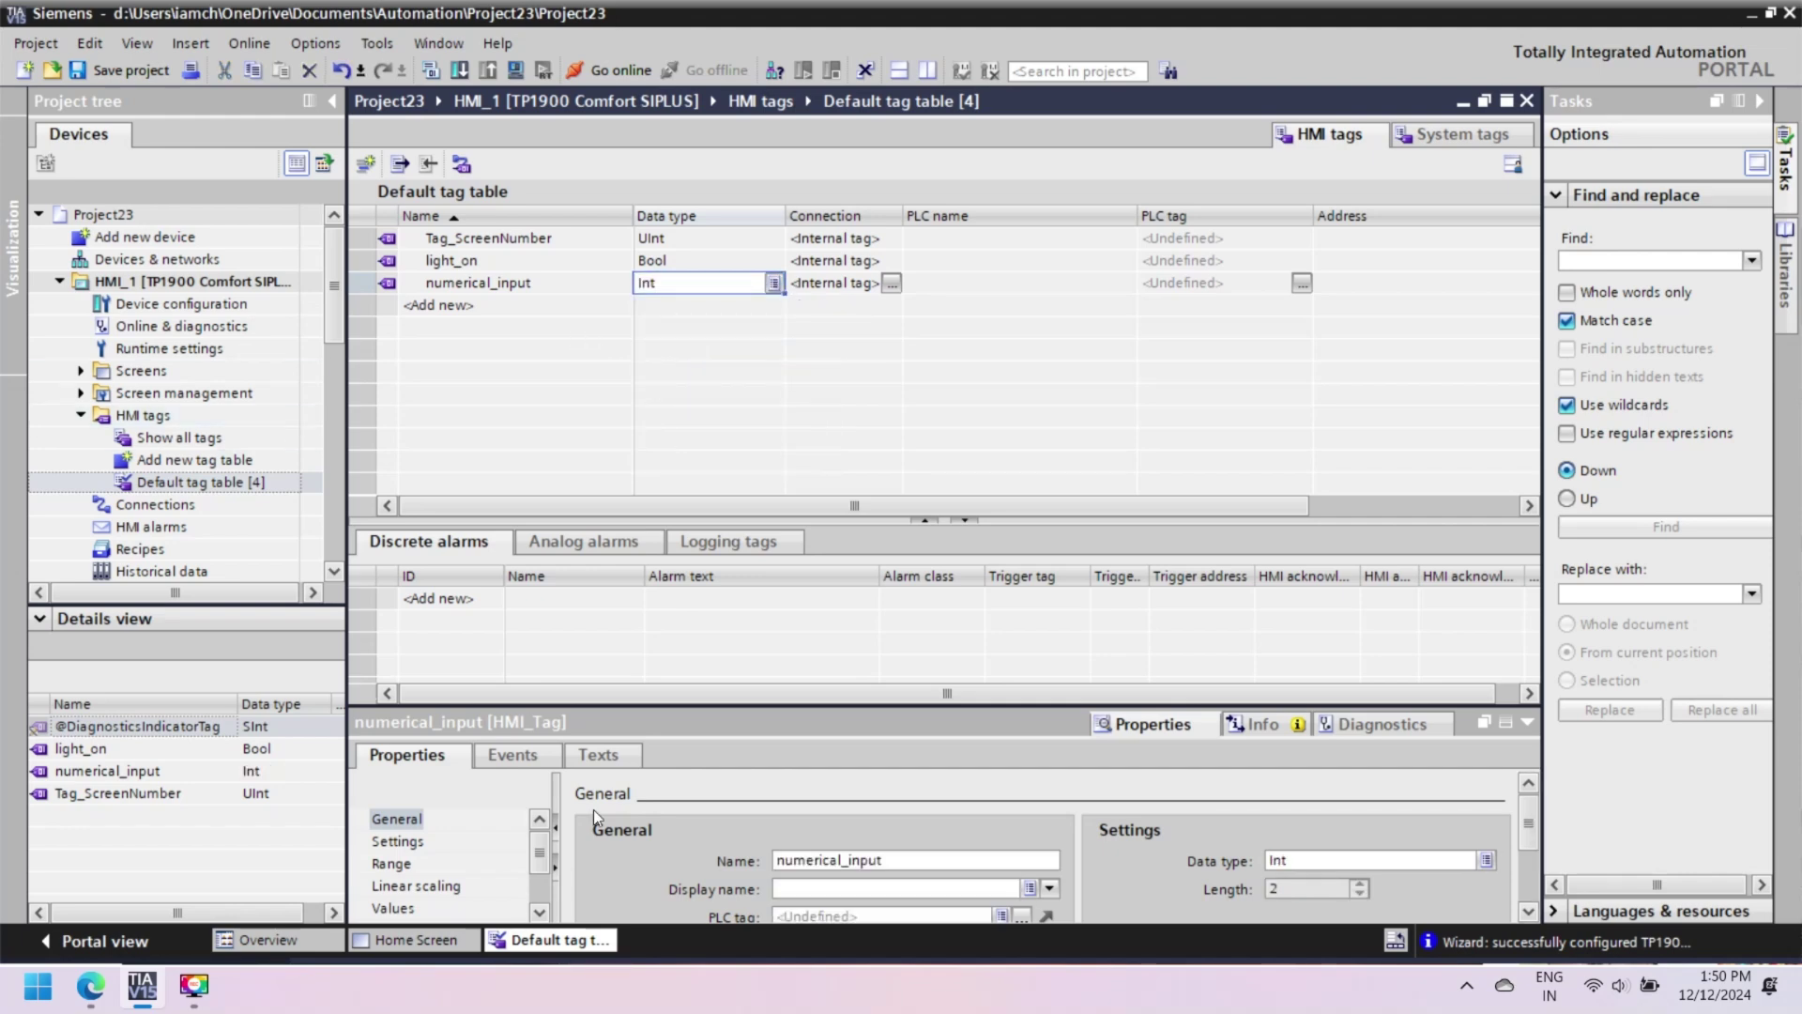
click(446, 932)
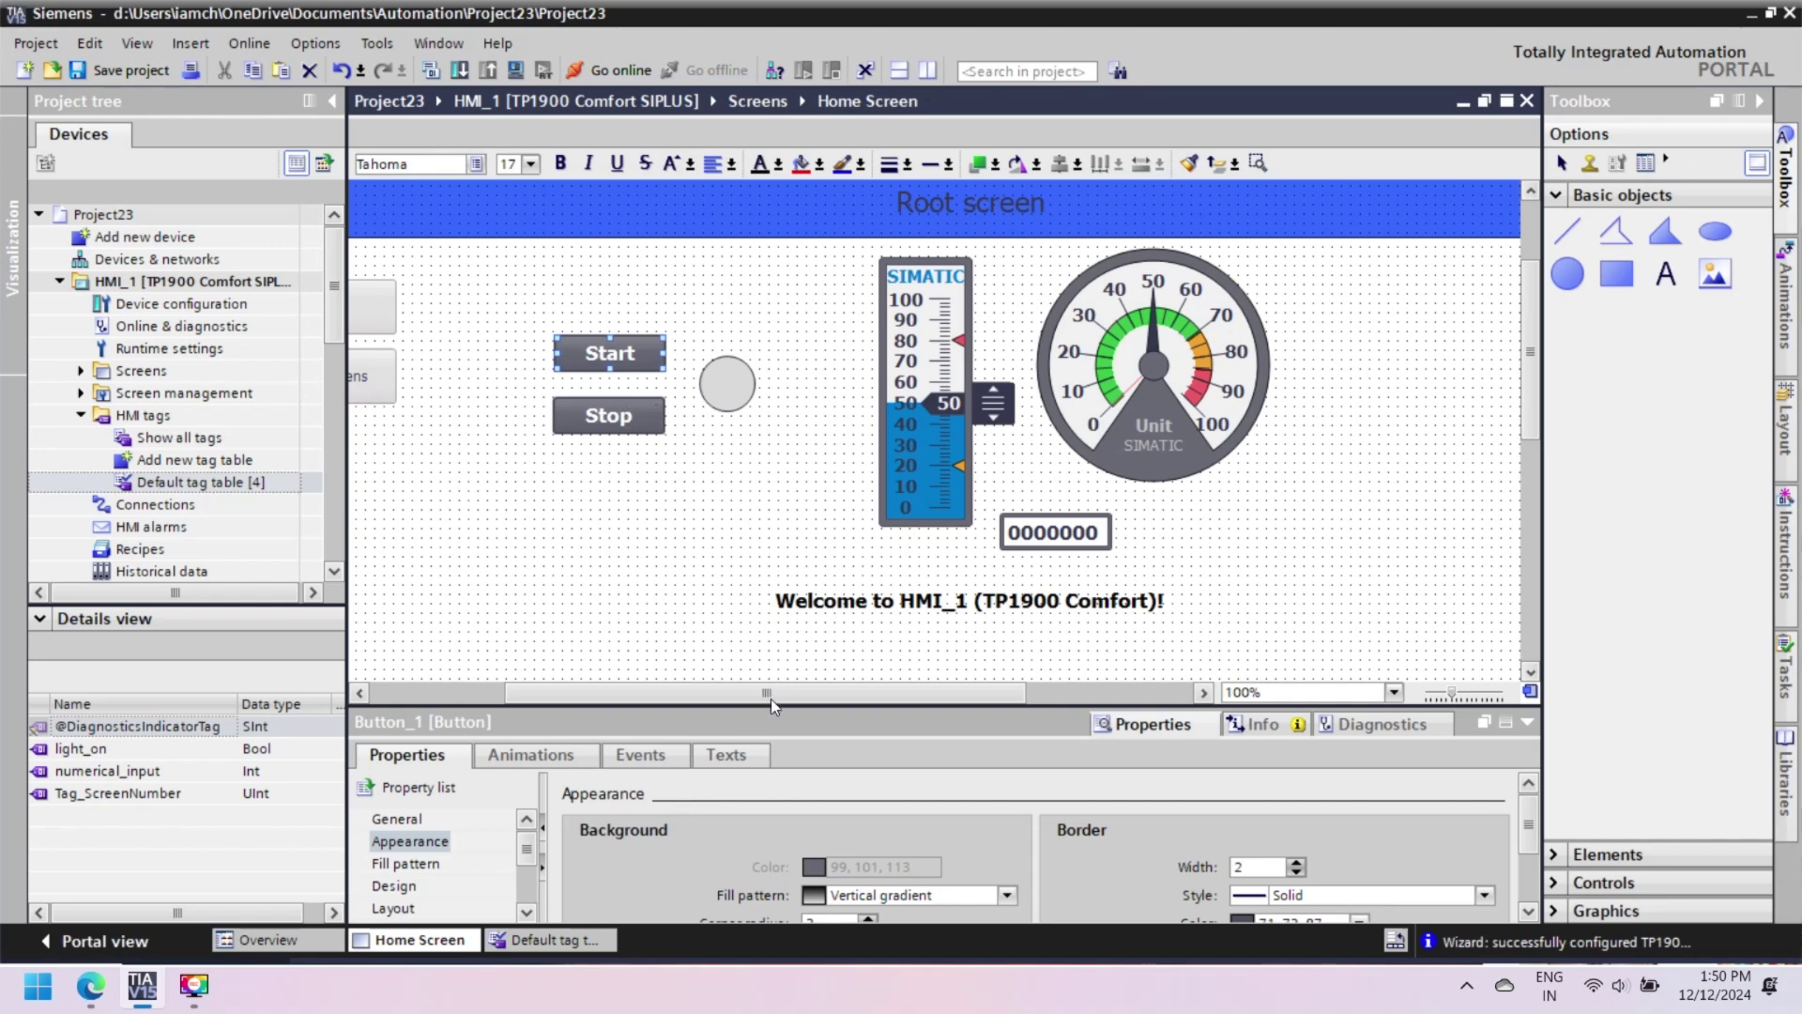
Give the Start button's Press event a SetBit function on tag light_on
drag(769, 710, 770, 575)
click(396, 687)
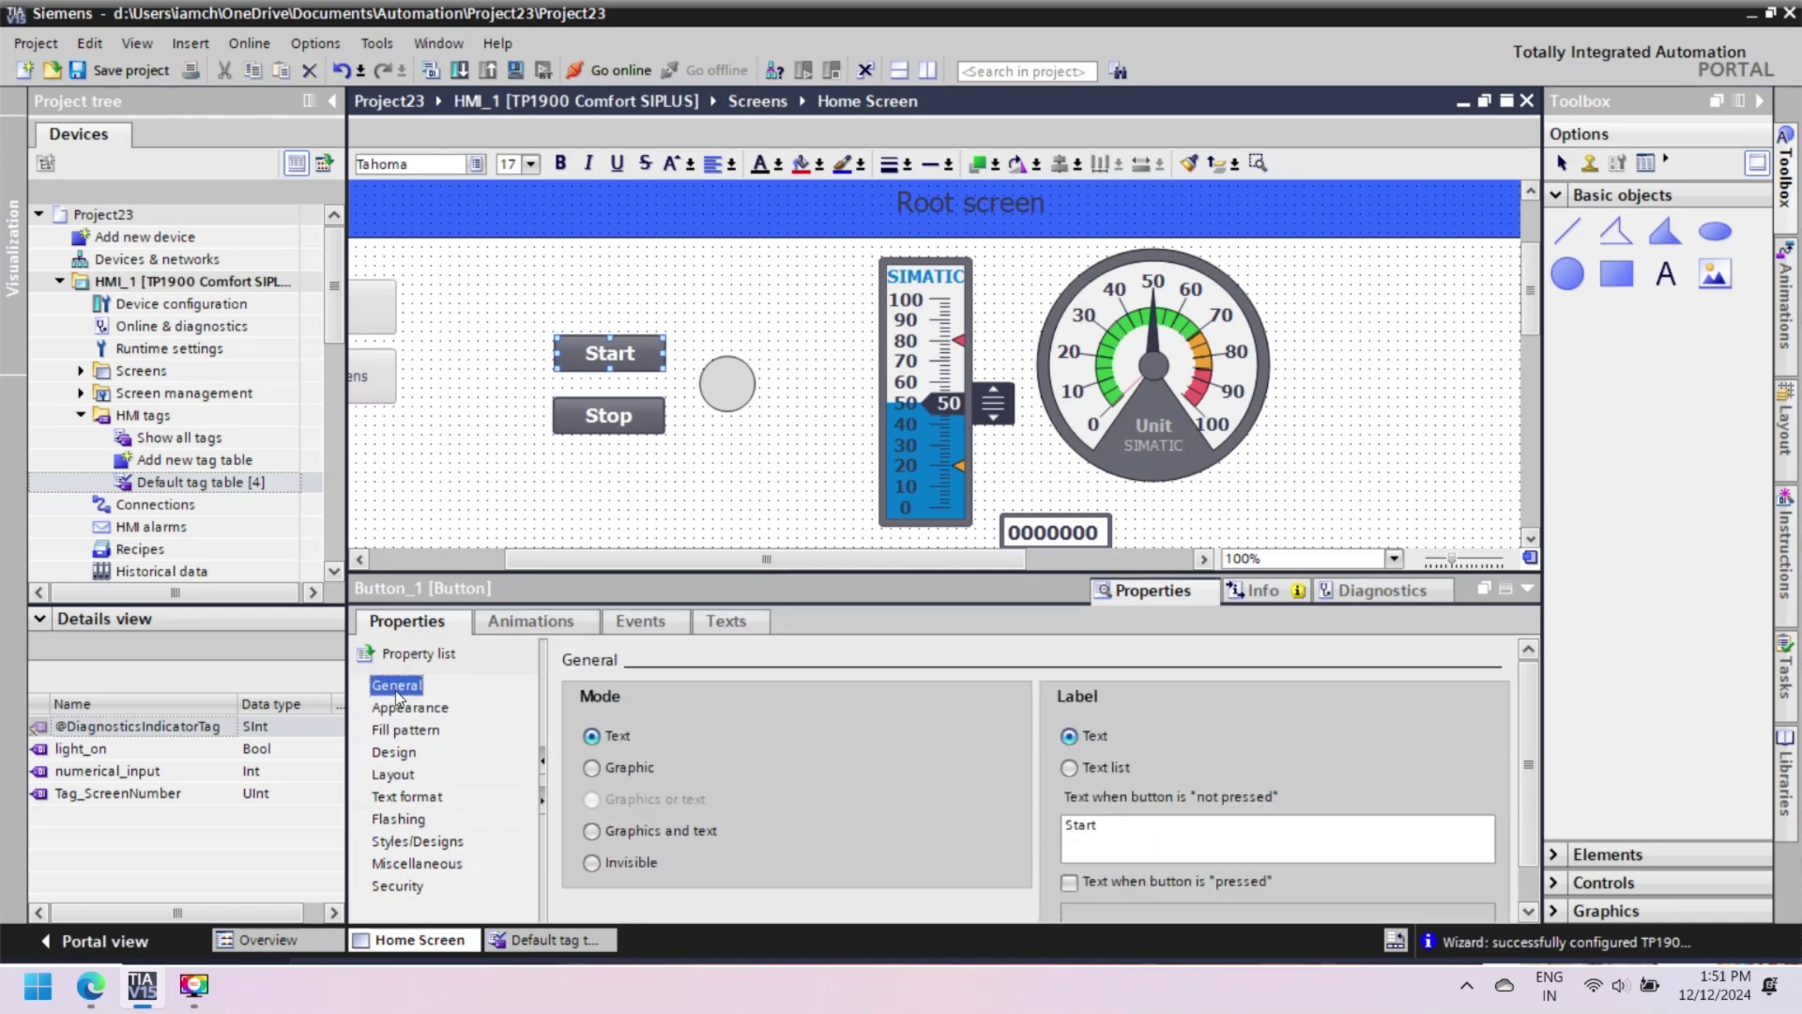
click(638, 621)
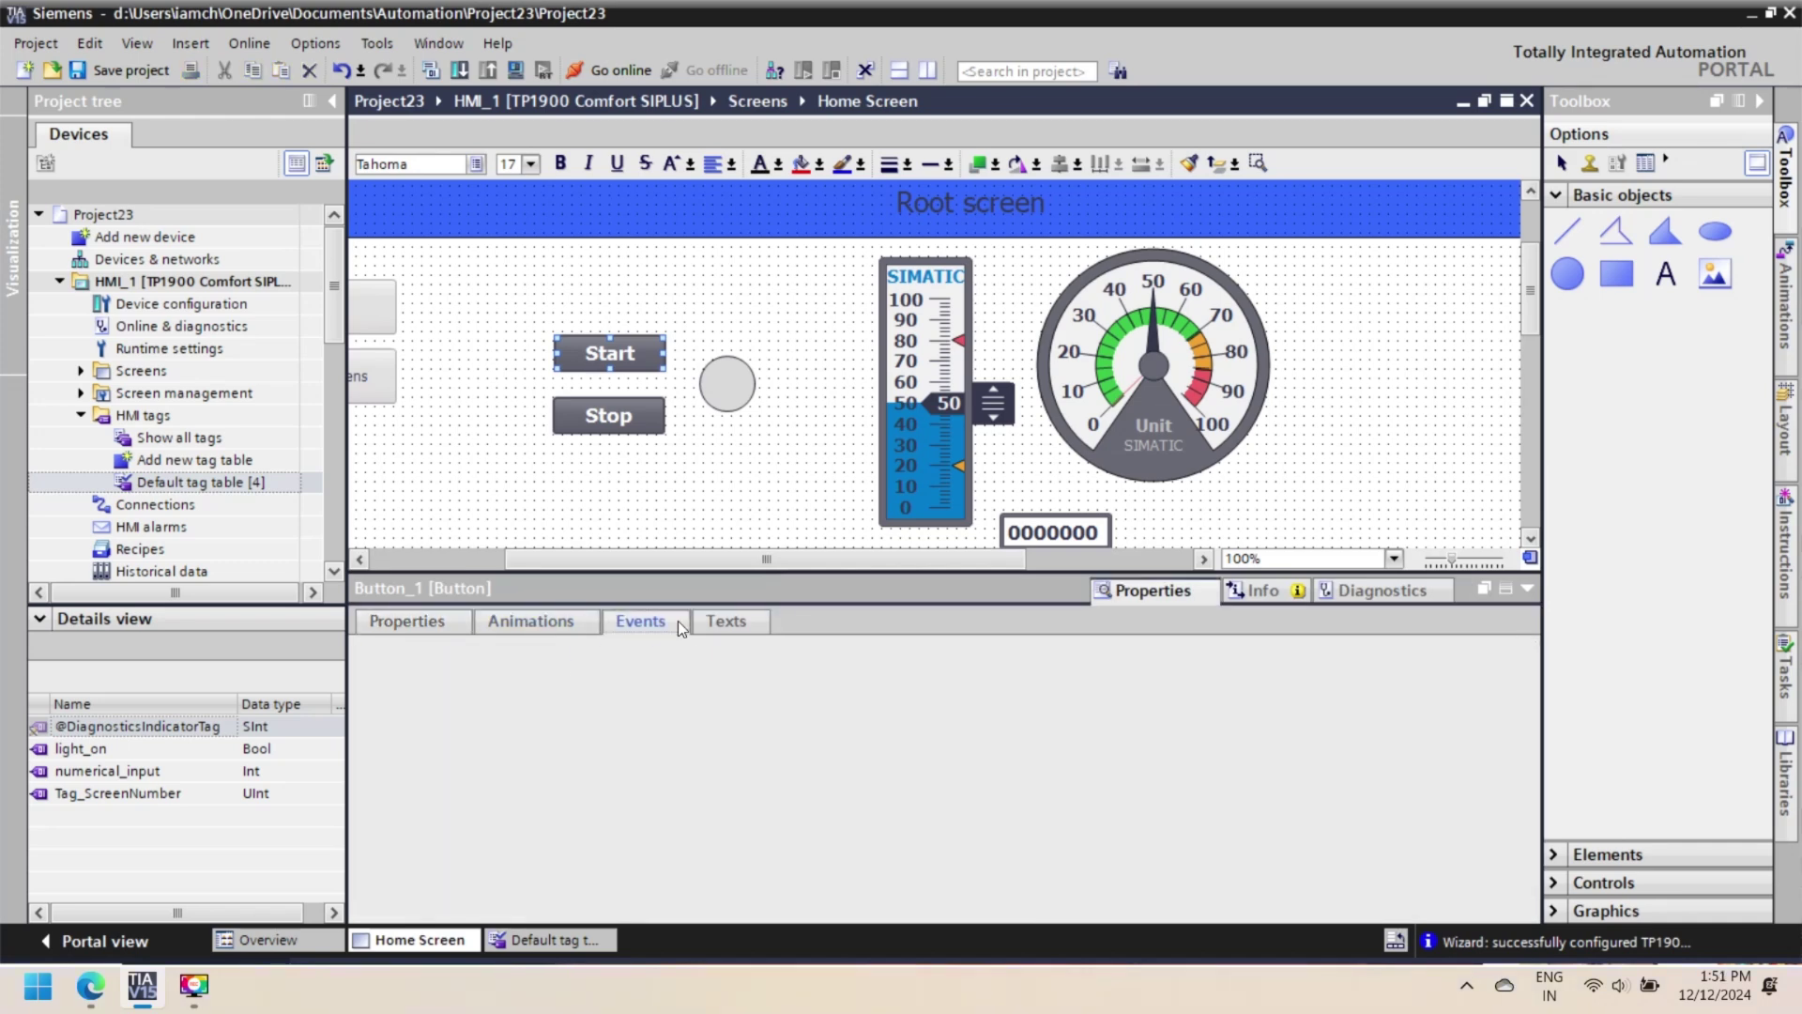
click(414, 712)
click(660, 711)
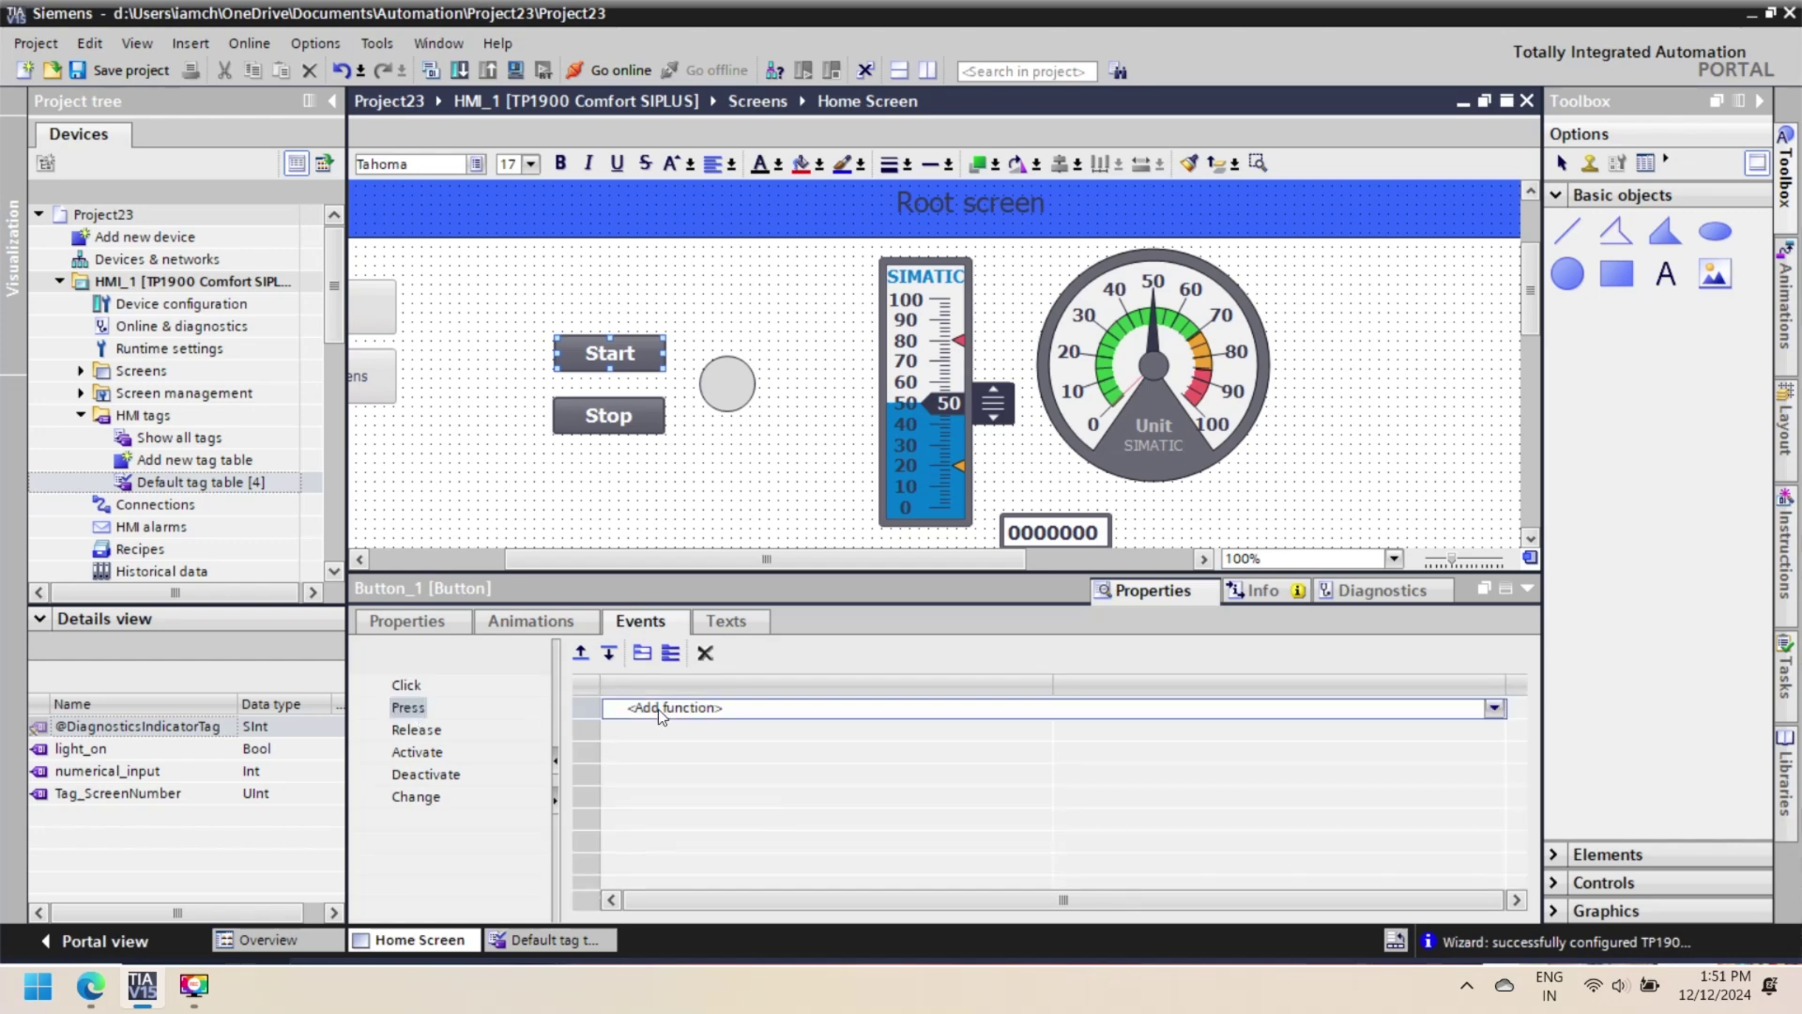
click(657, 708)
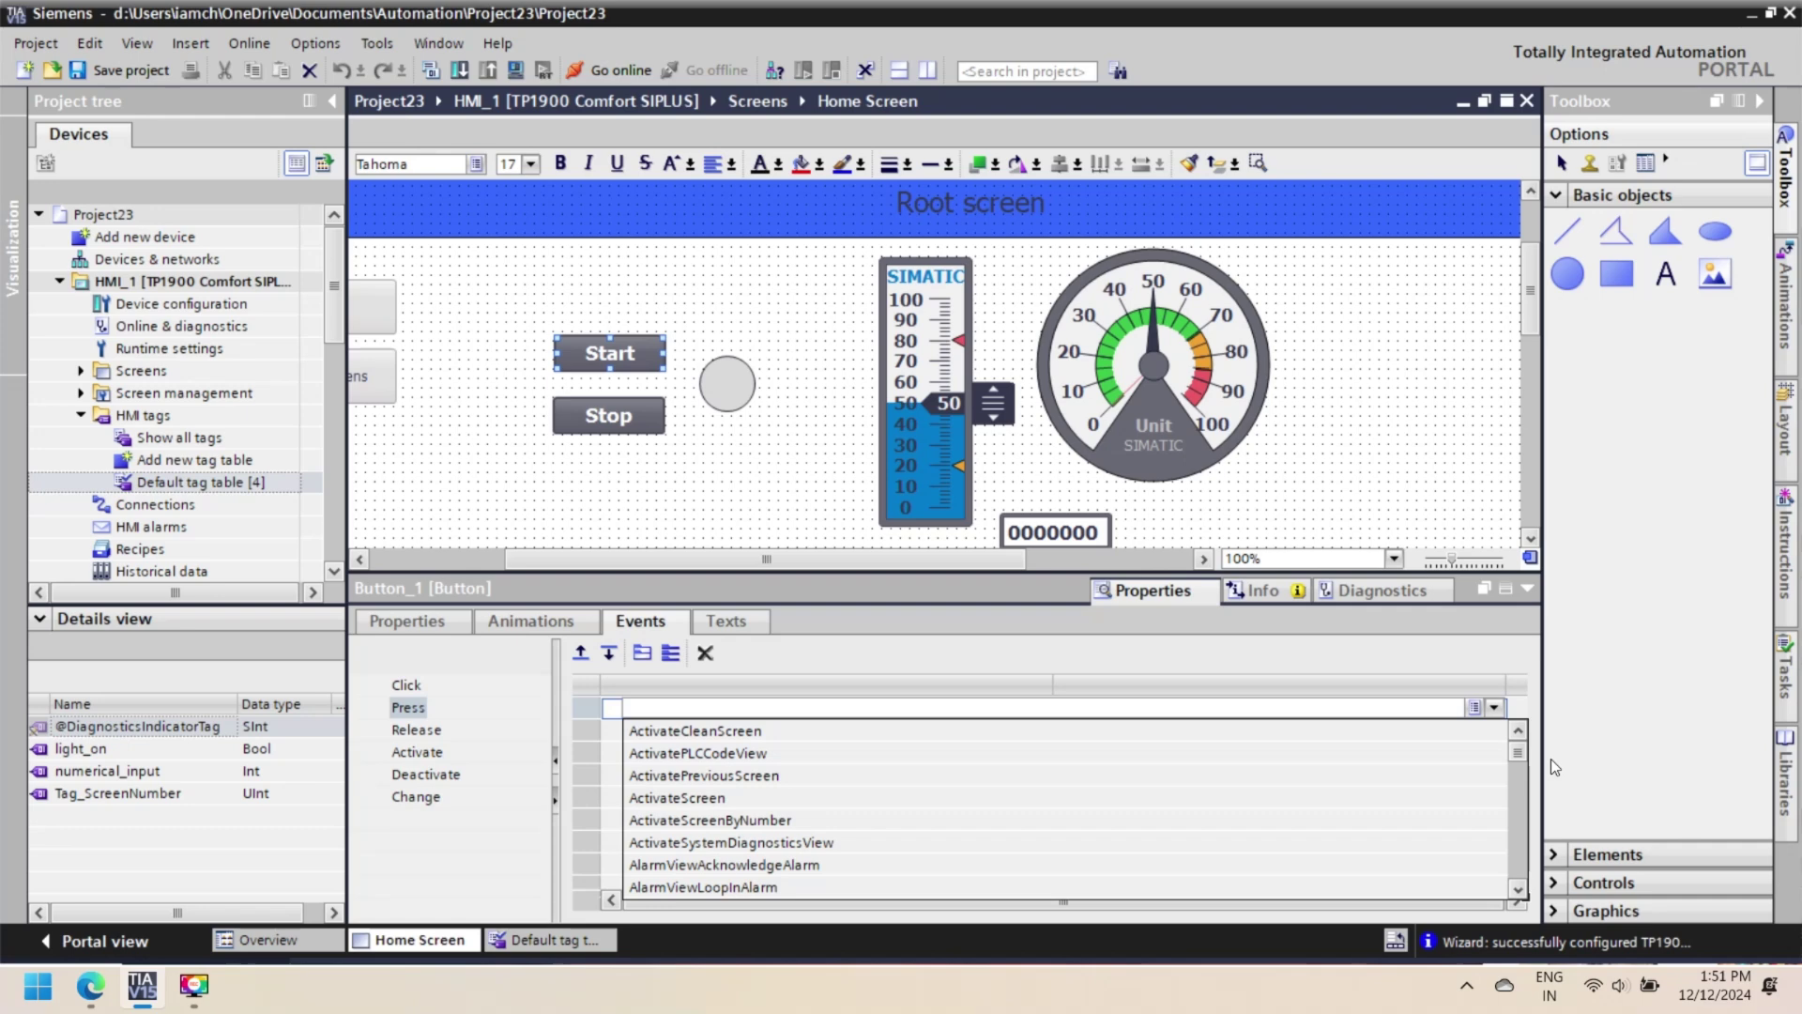
click(1494, 708)
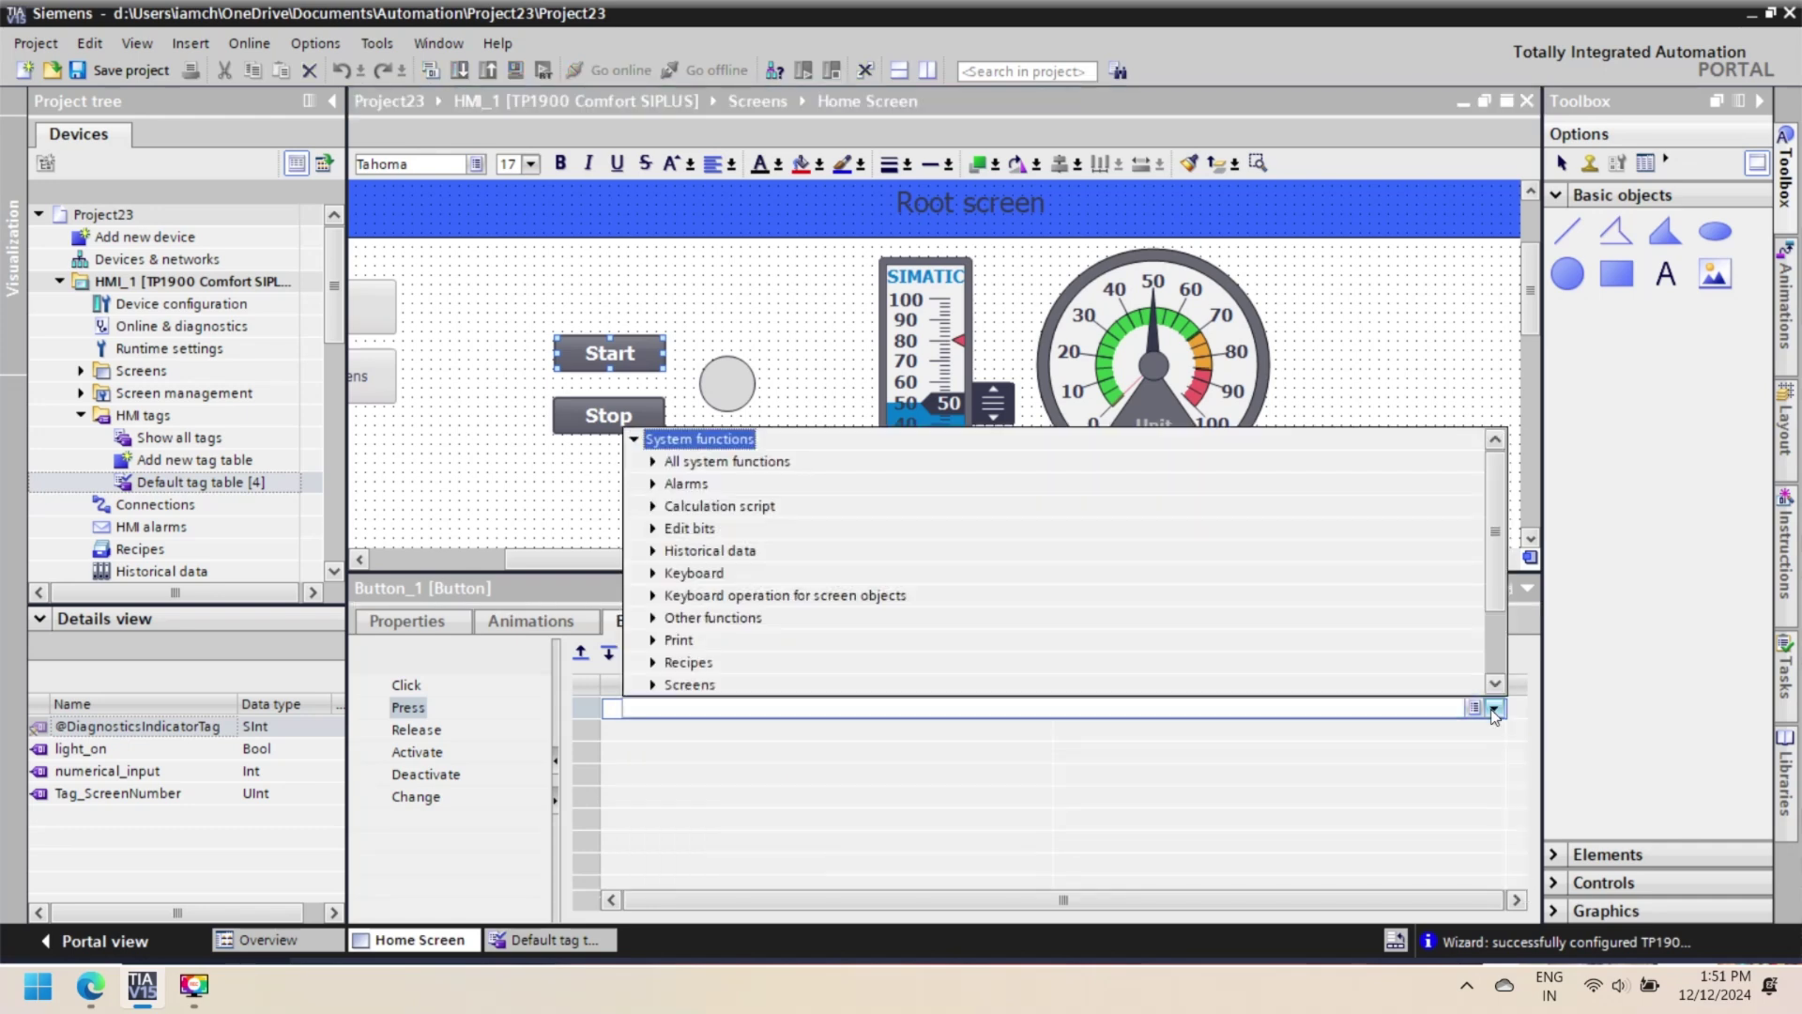
click(653, 528)
click(696, 605)
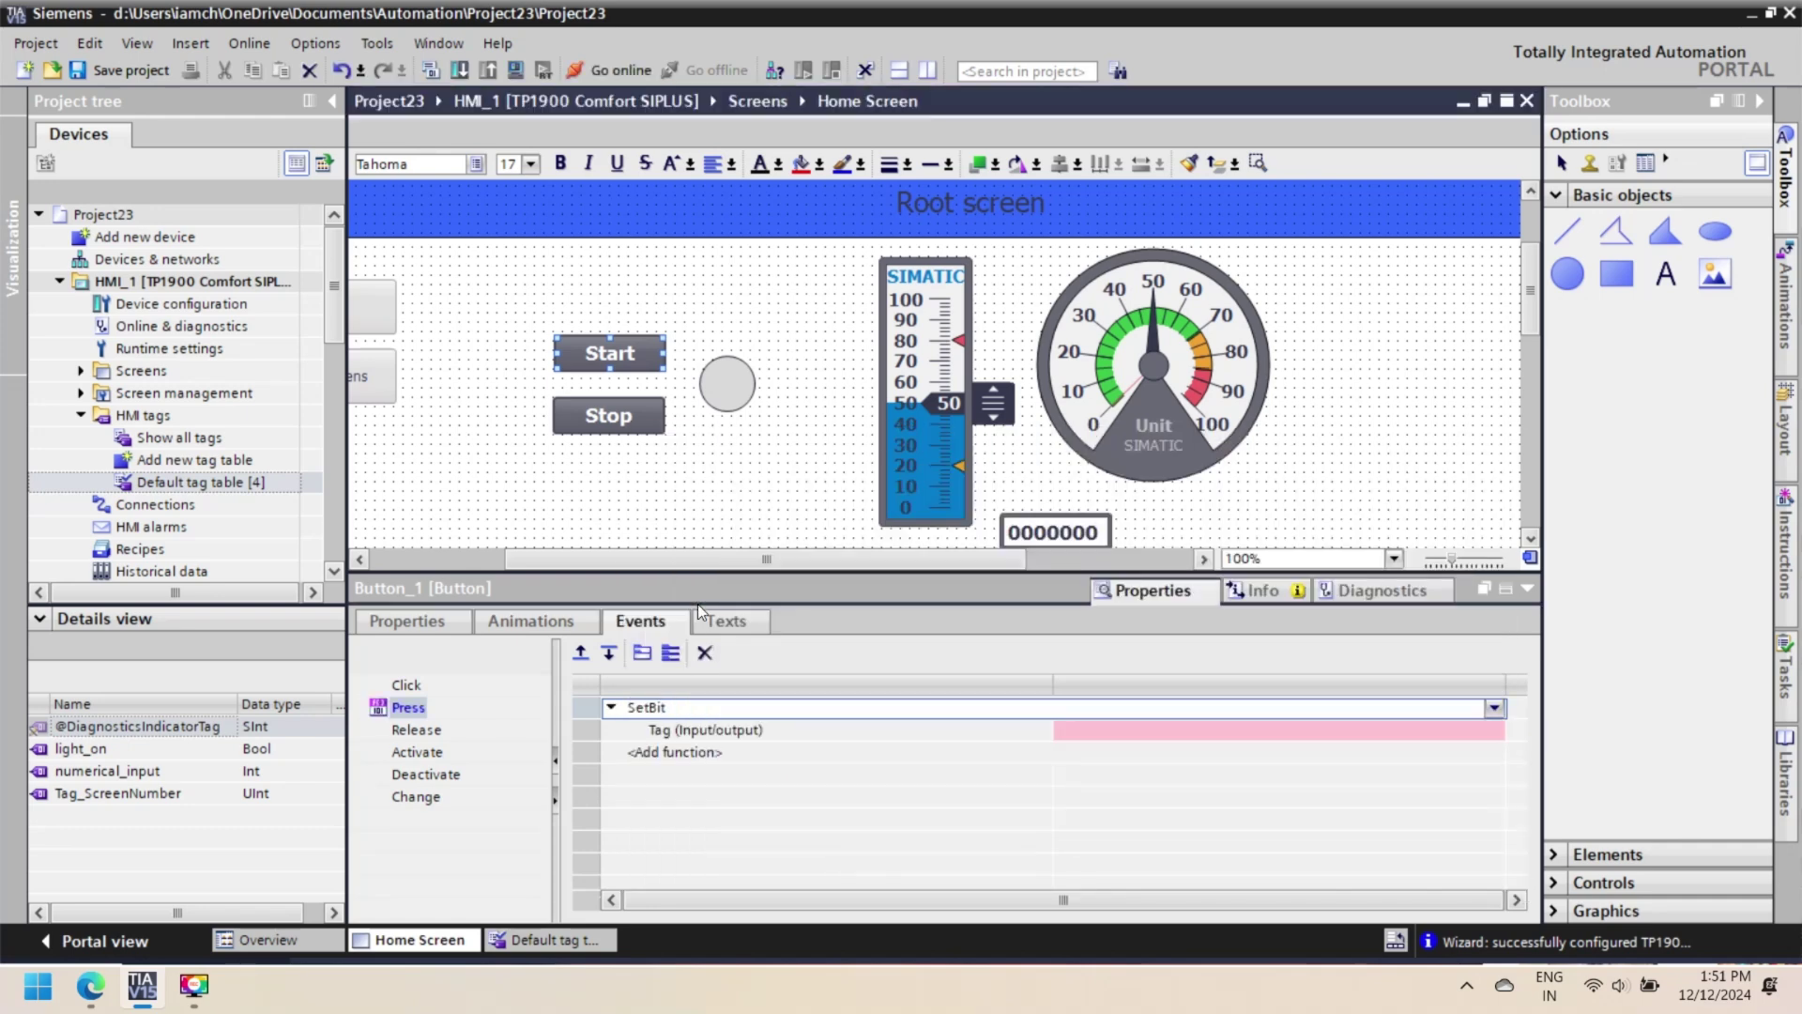
click(1061, 731)
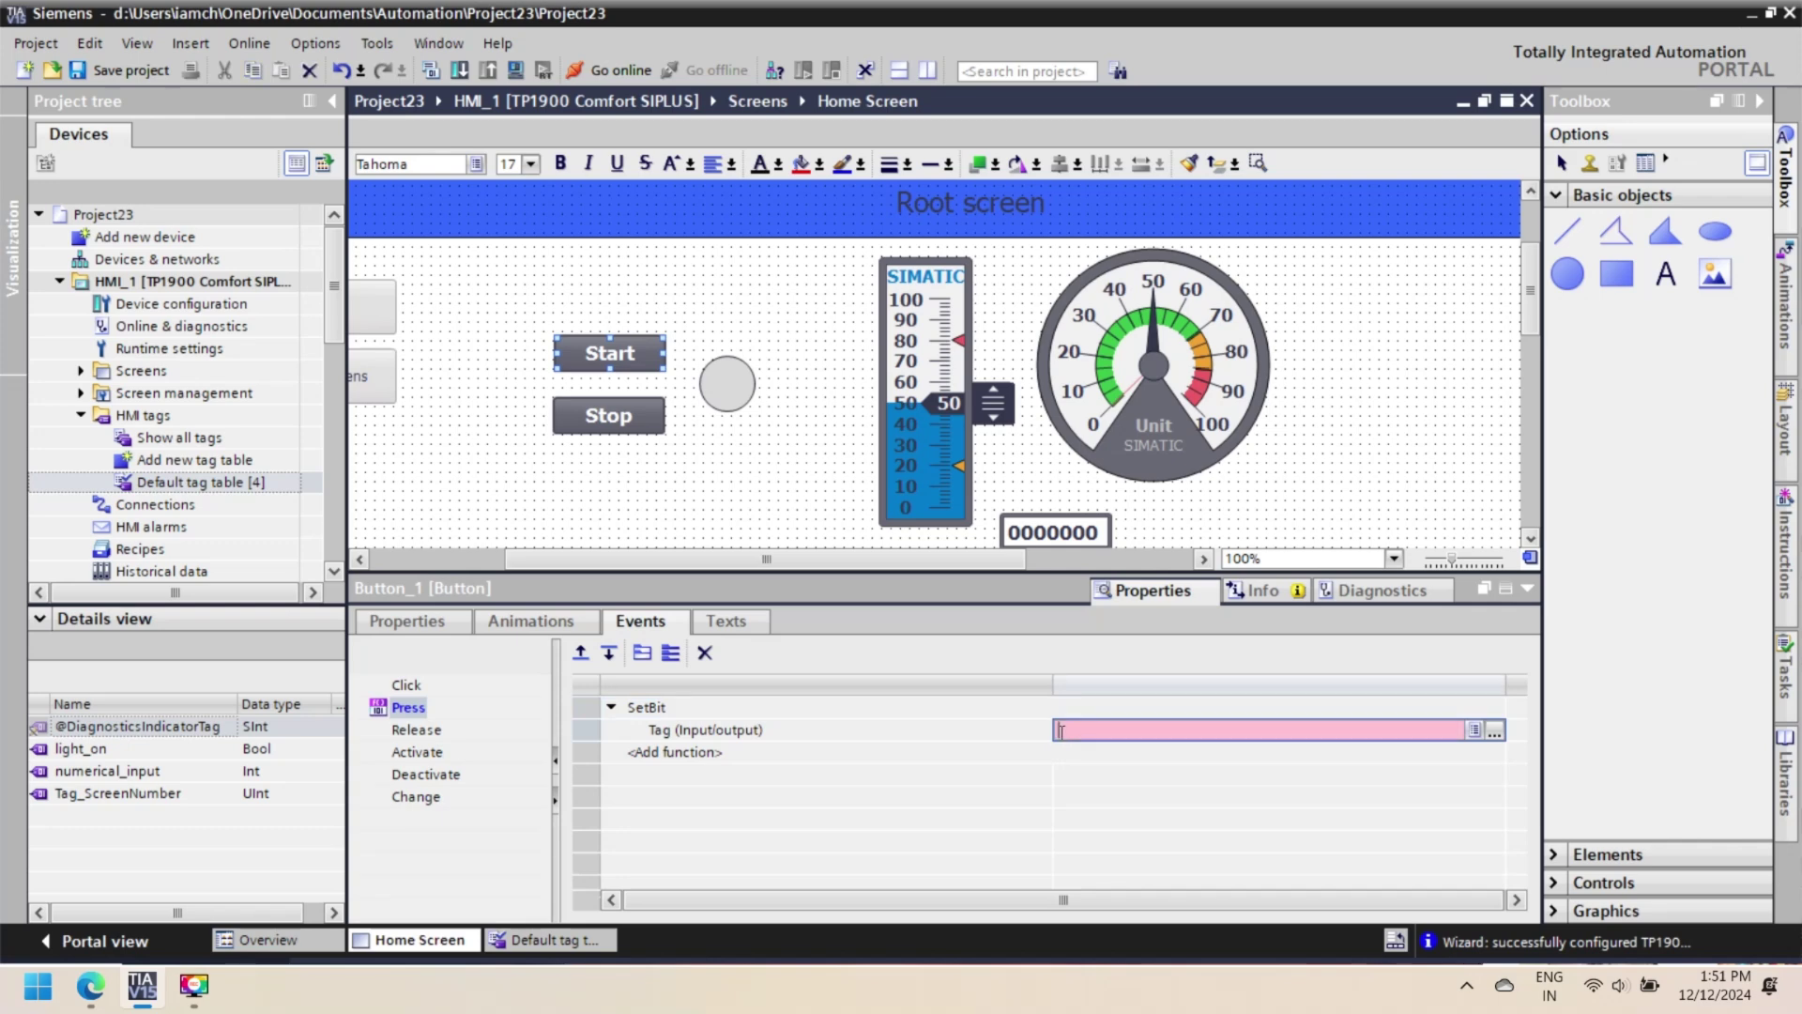
text(li)
key(Return)
click(1169, 776)
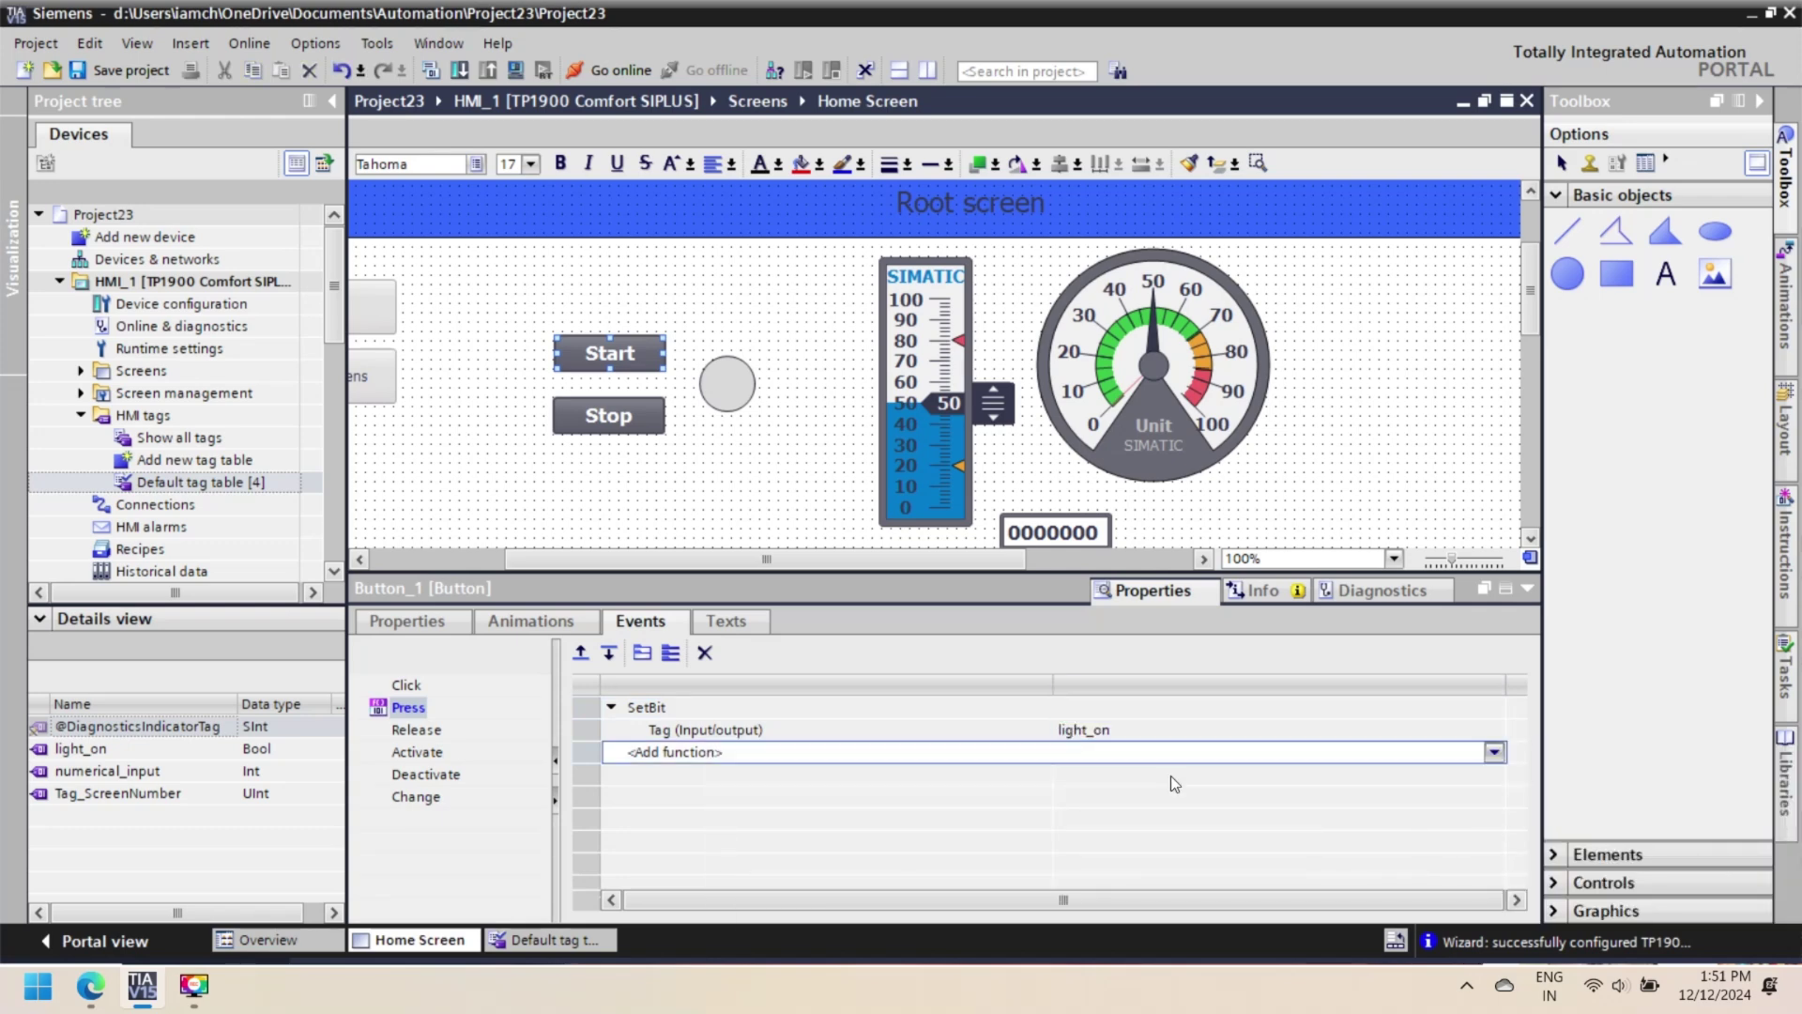
Give the Stop button's Press event a ResetBit function on tag light_on
click(626, 413)
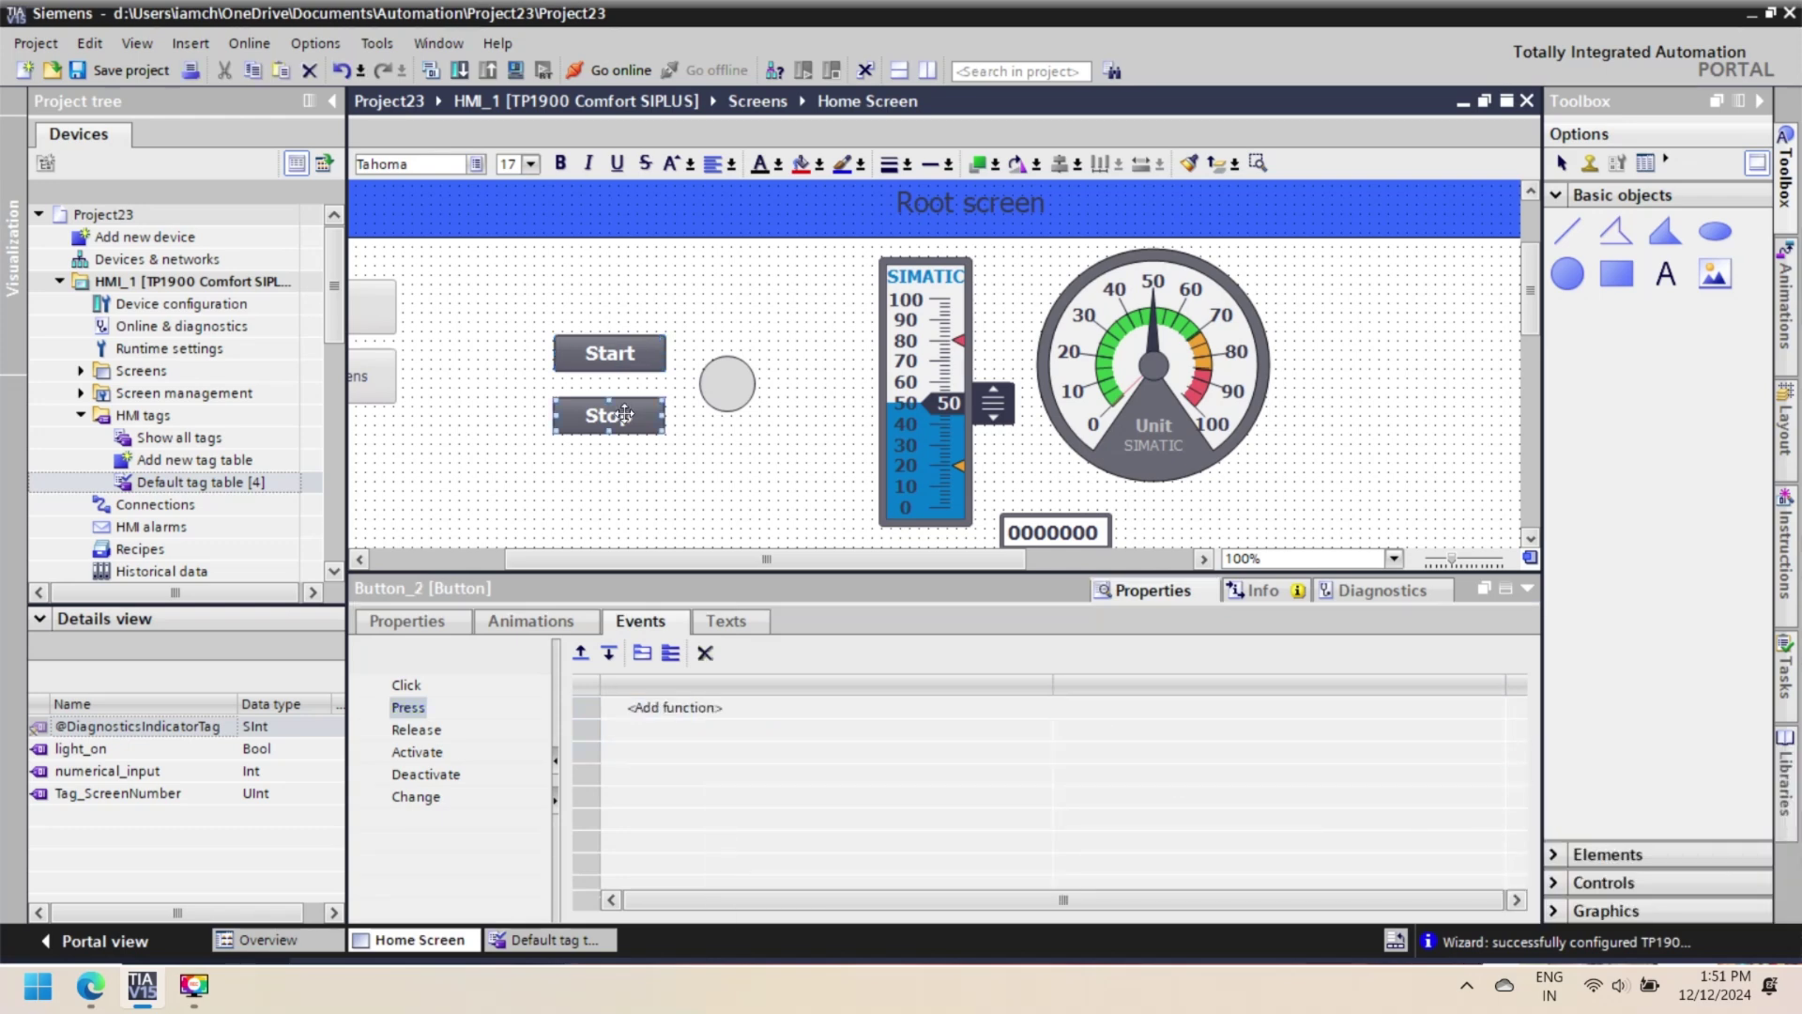
click(739, 710)
text(rese)
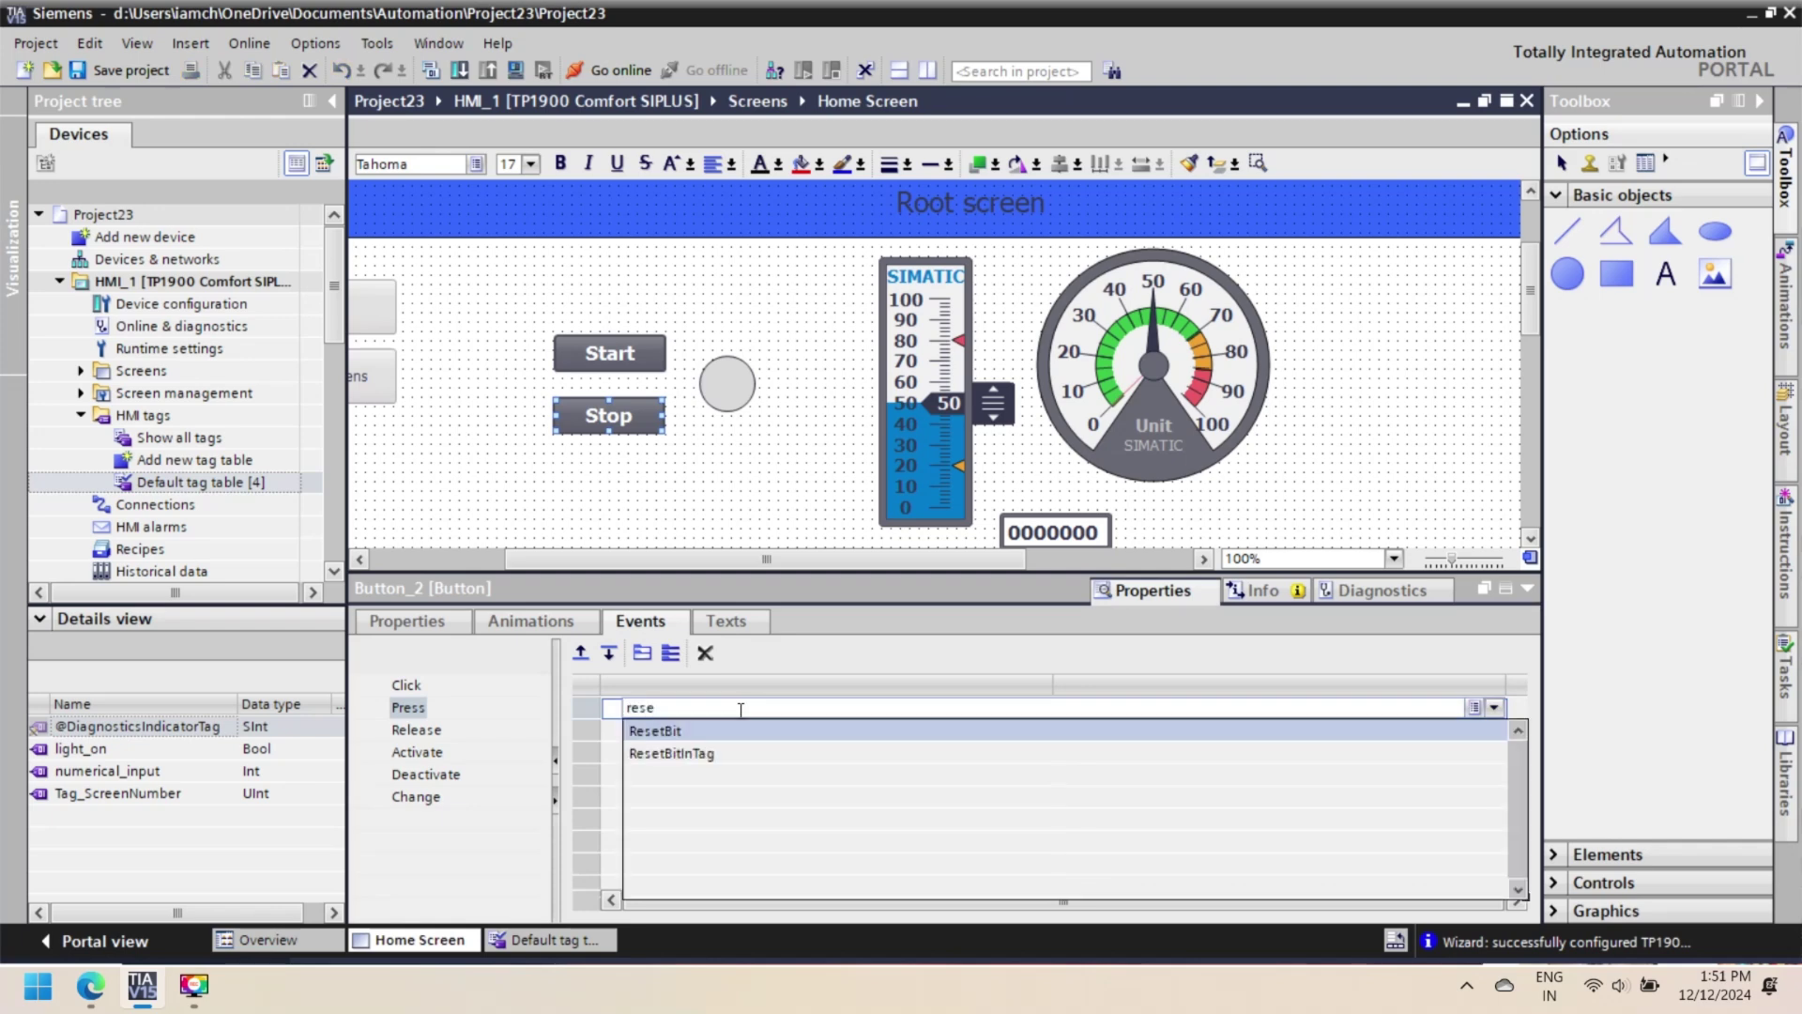
click(795, 724)
click(1063, 729)
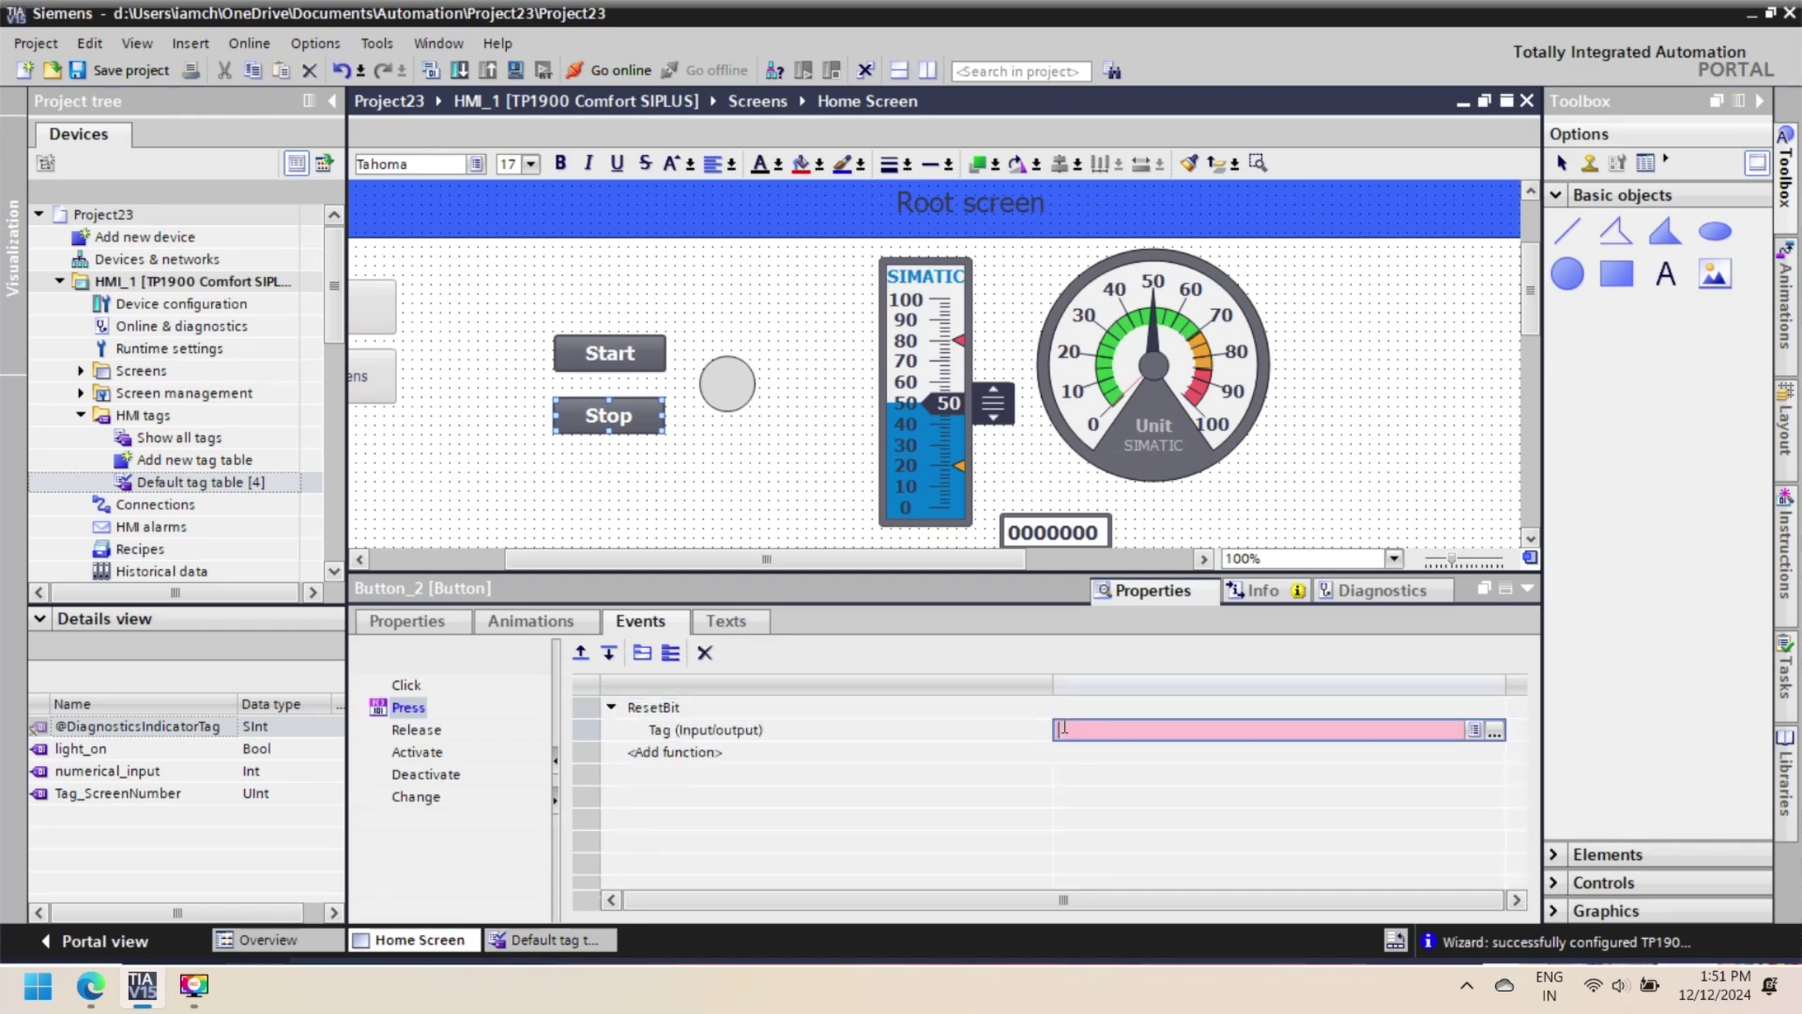
click(1494, 729)
double_click(1410, 615)
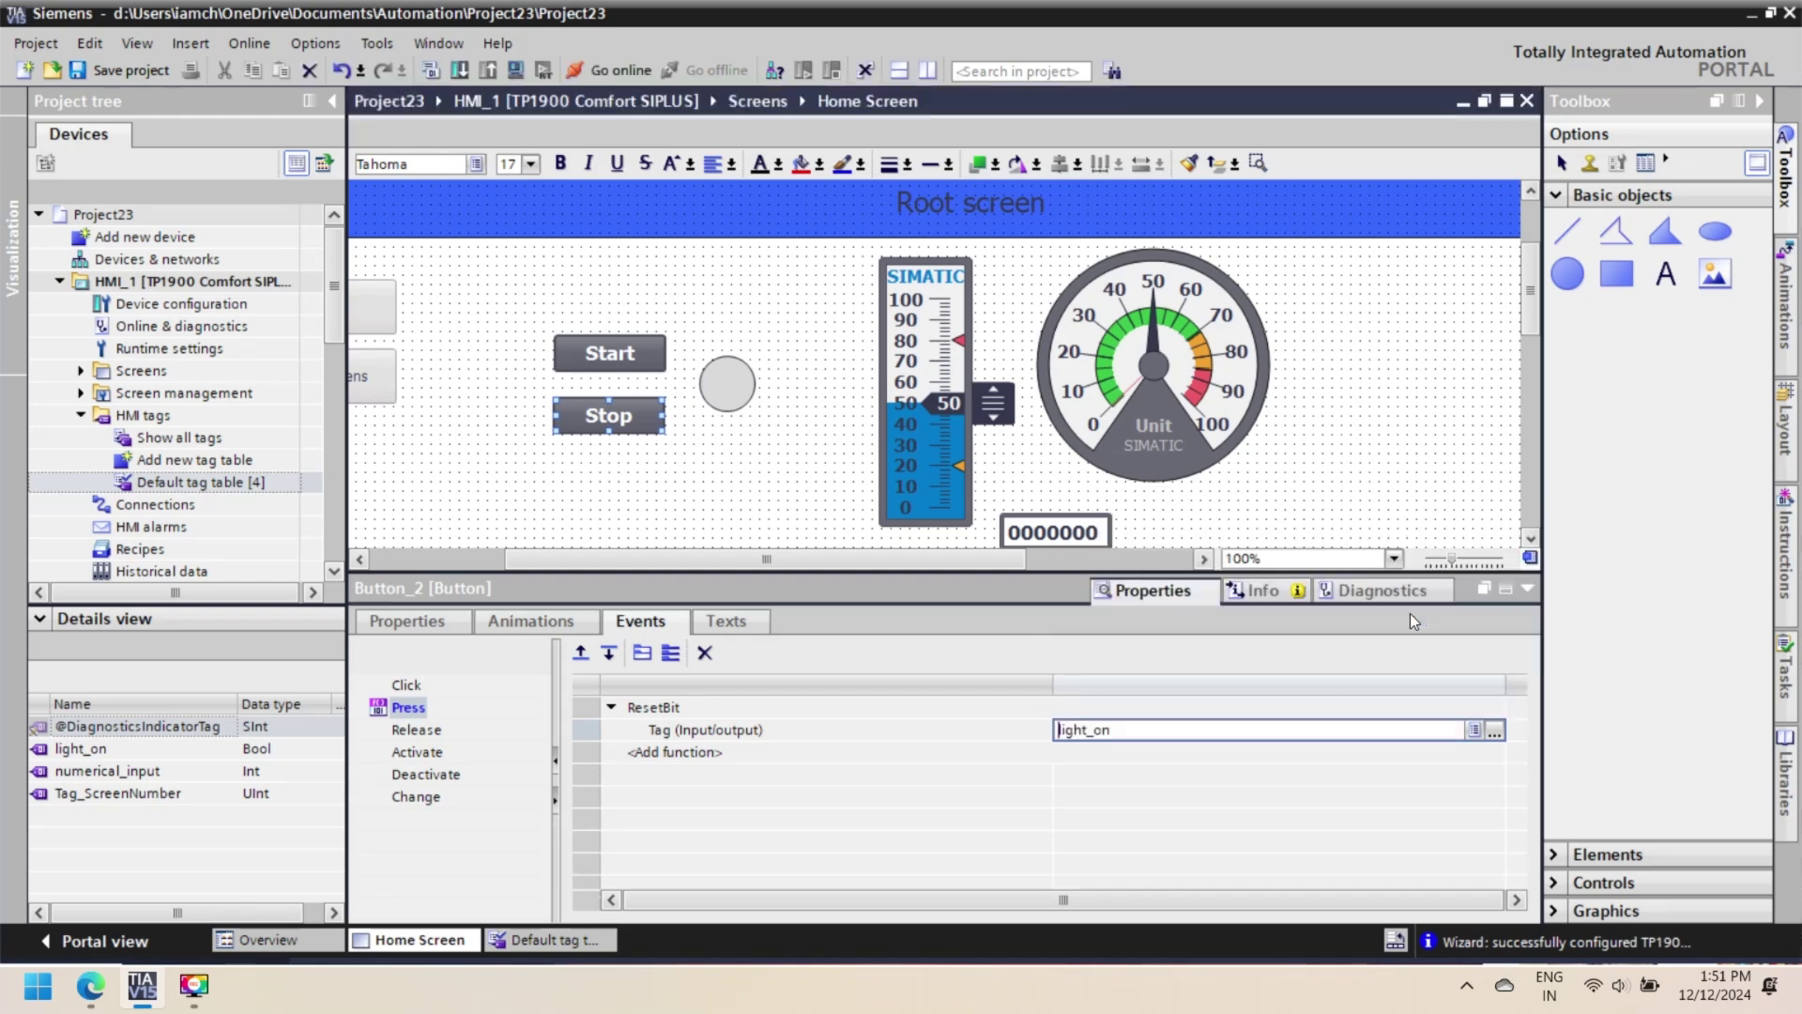
Add an Appearance animation to the circle, driven by tag light_on
click(729, 390)
click(539, 620)
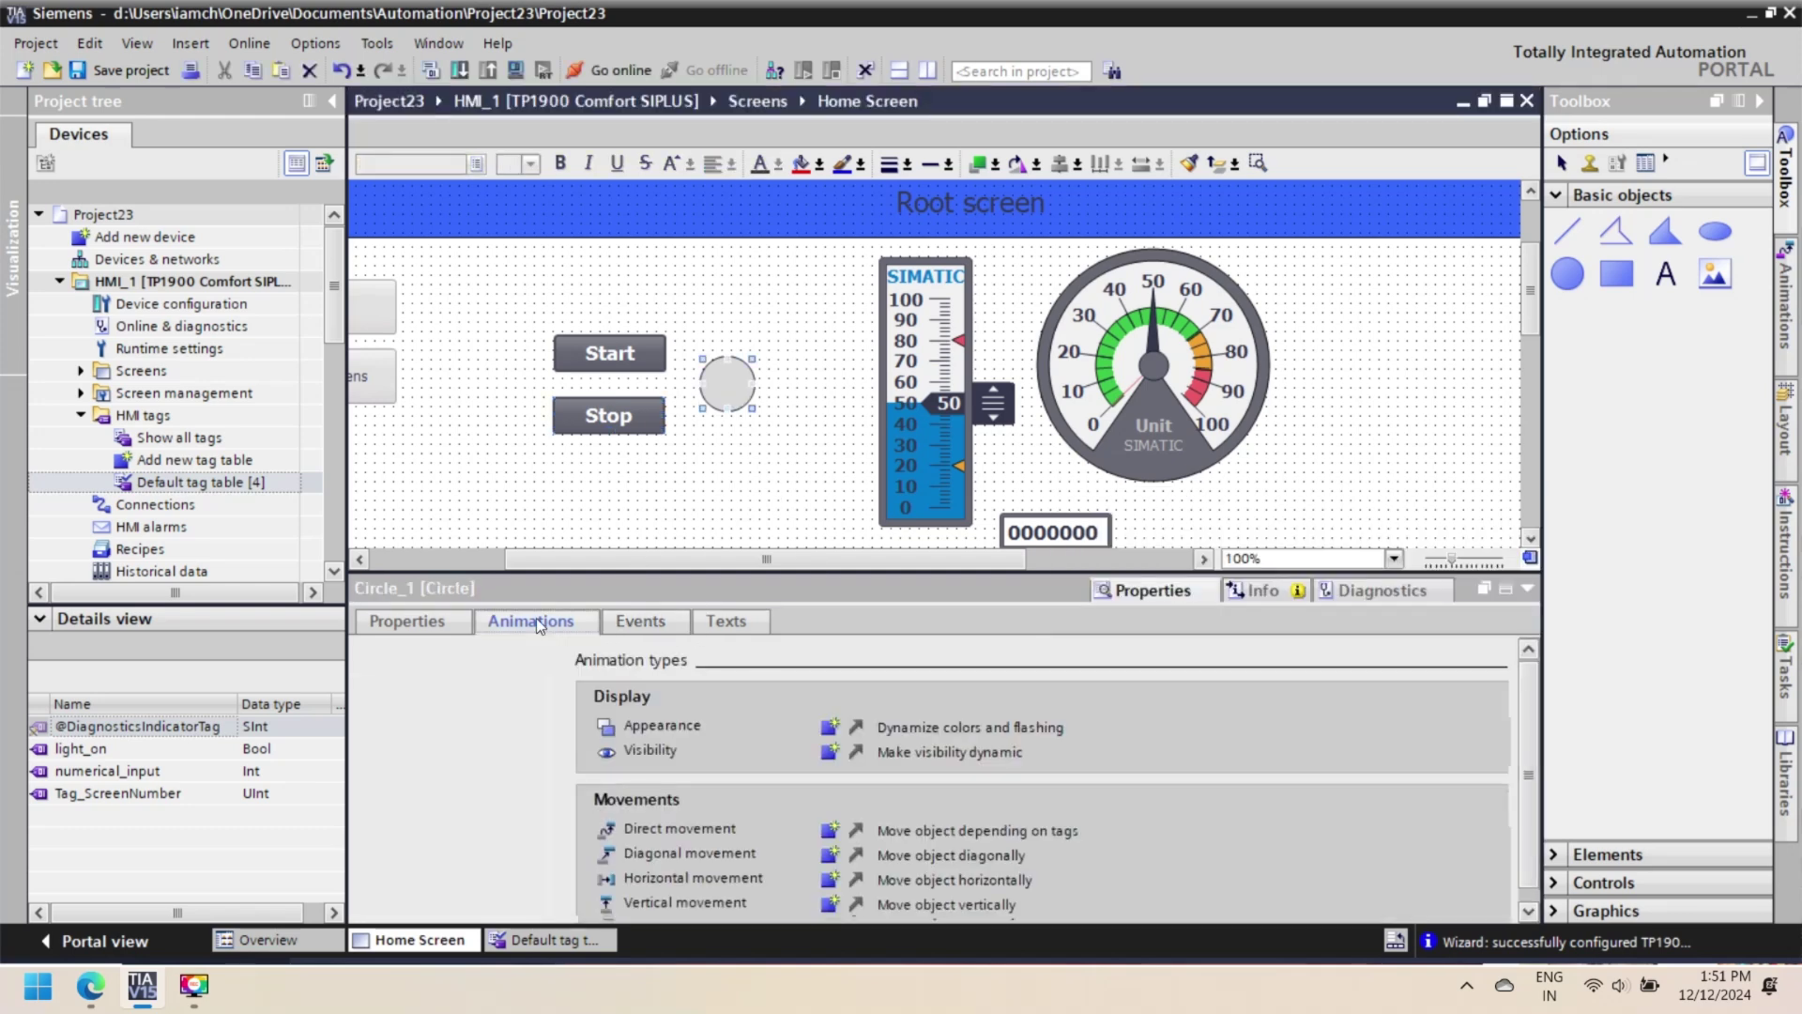
click(747, 533)
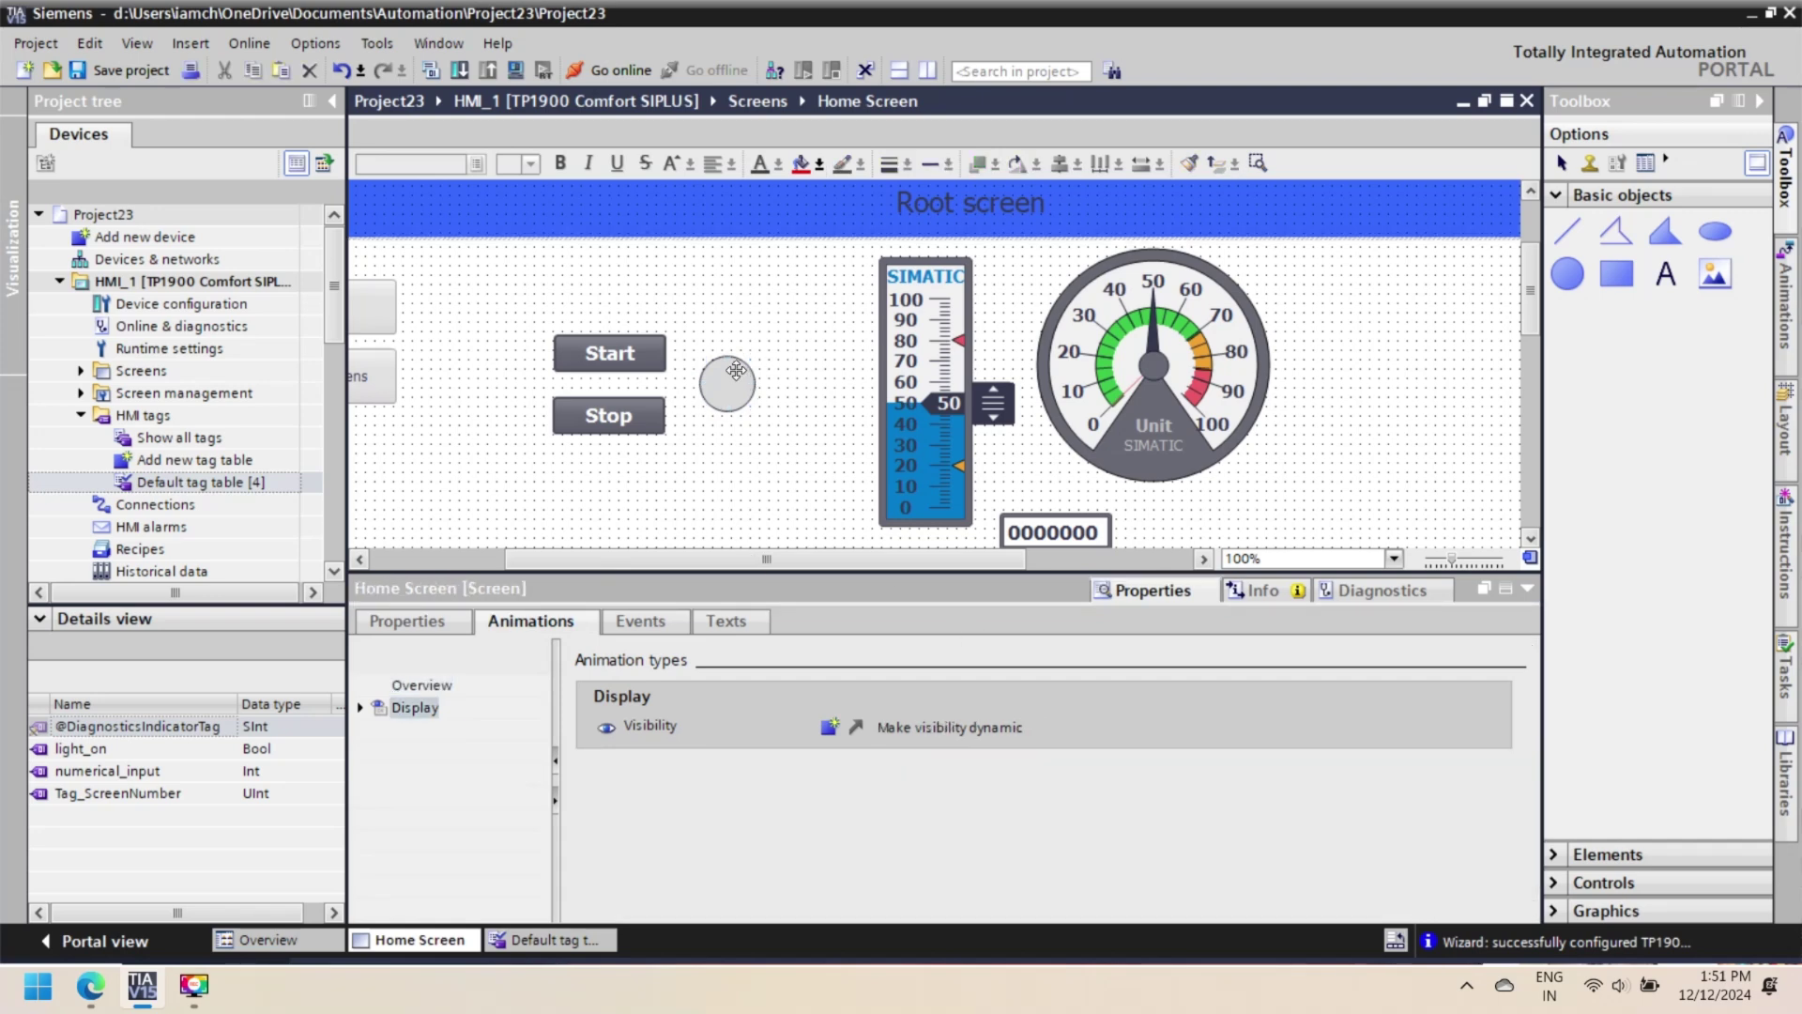
click(730, 380)
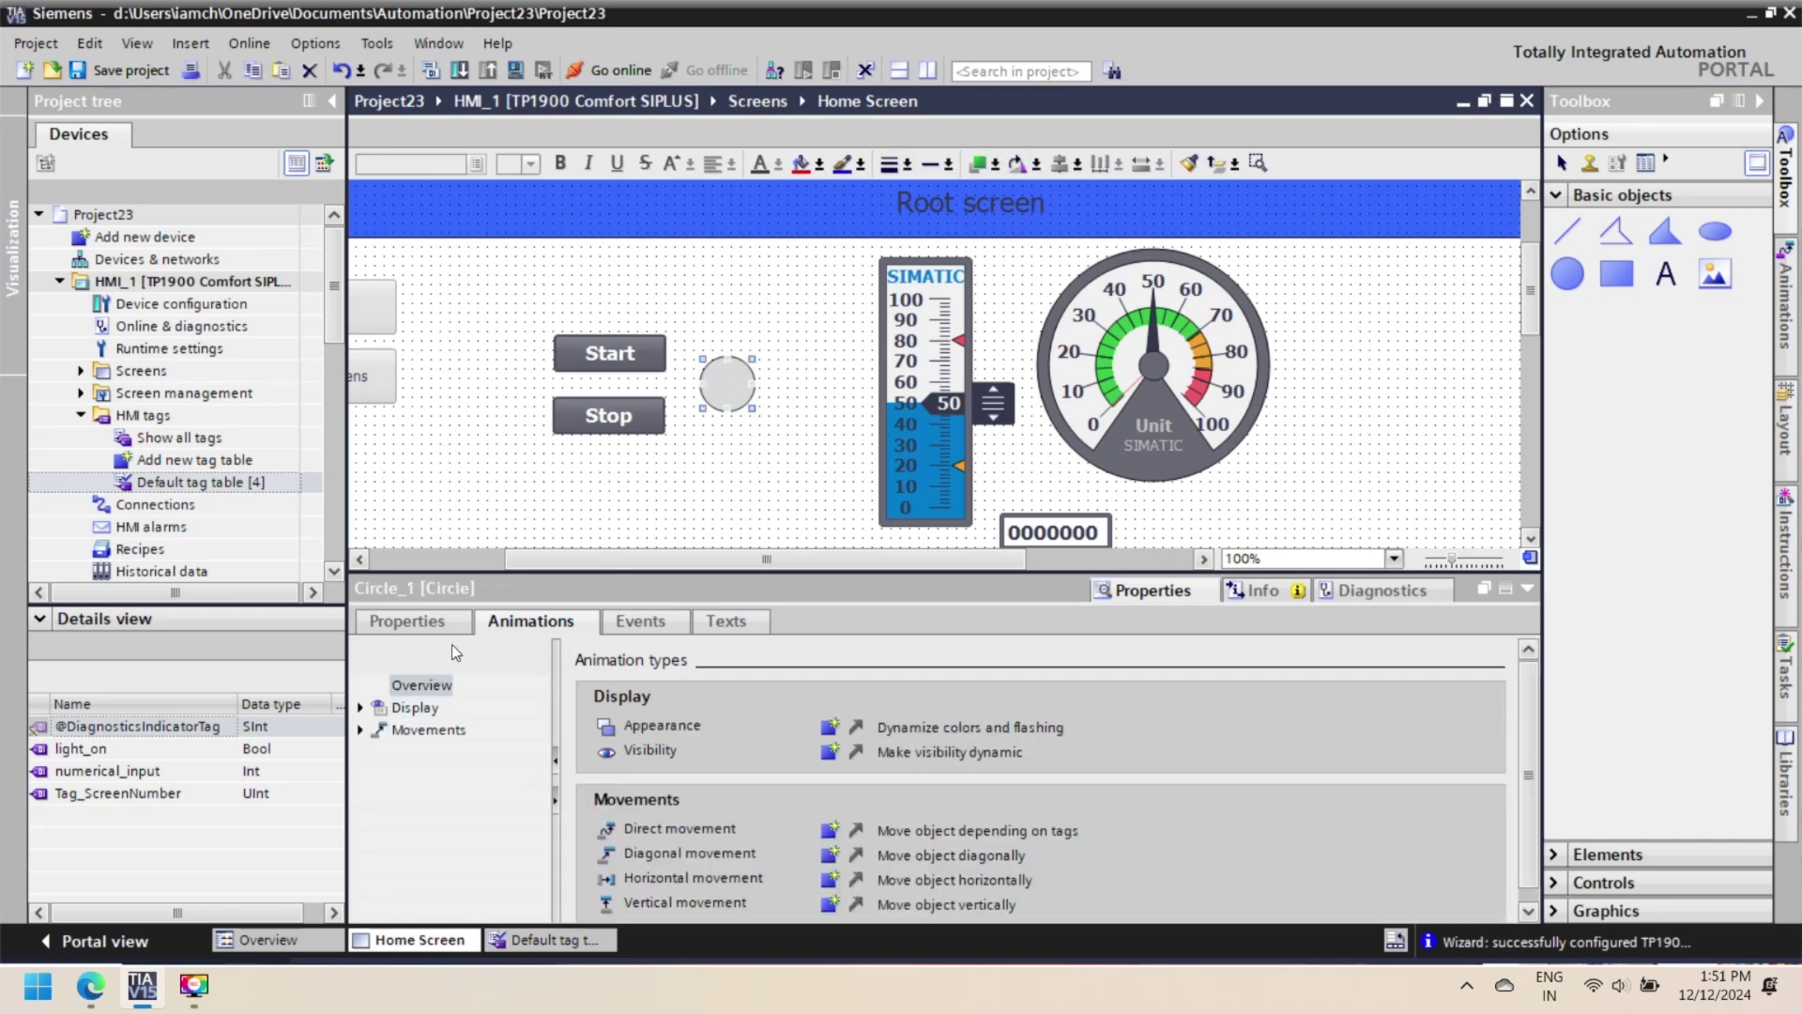
click(436, 622)
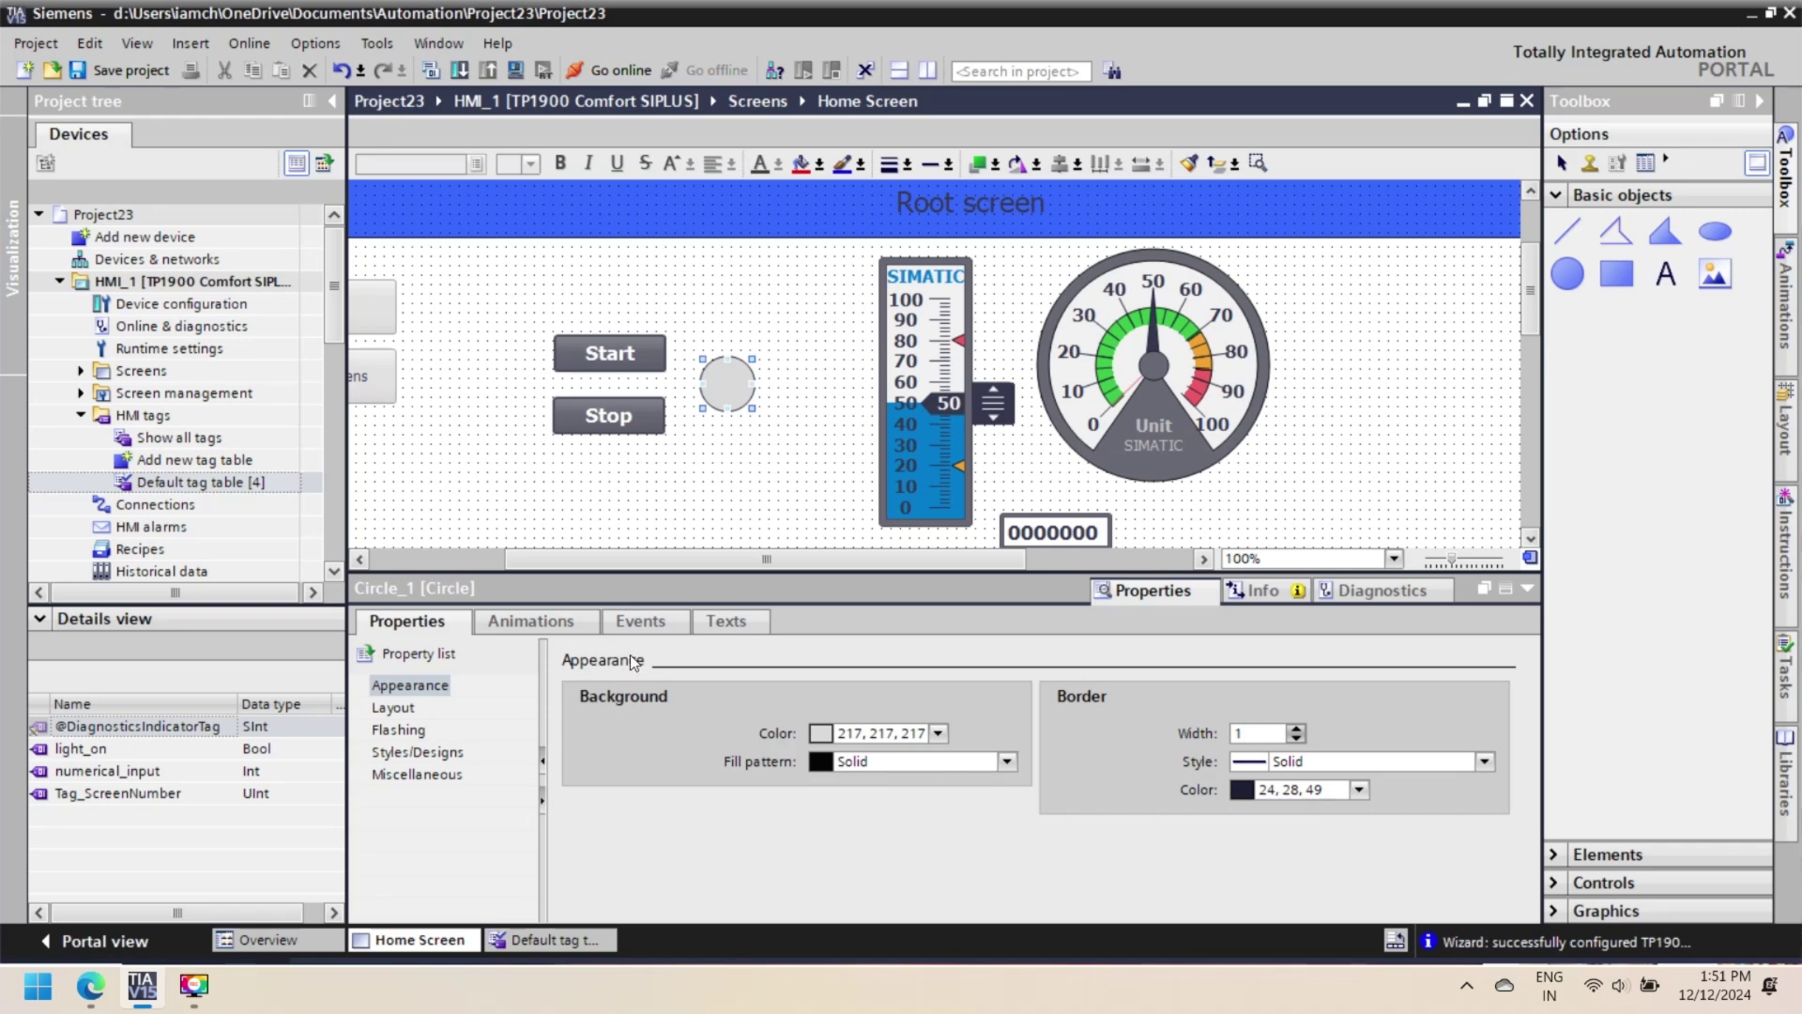
click(555, 627)
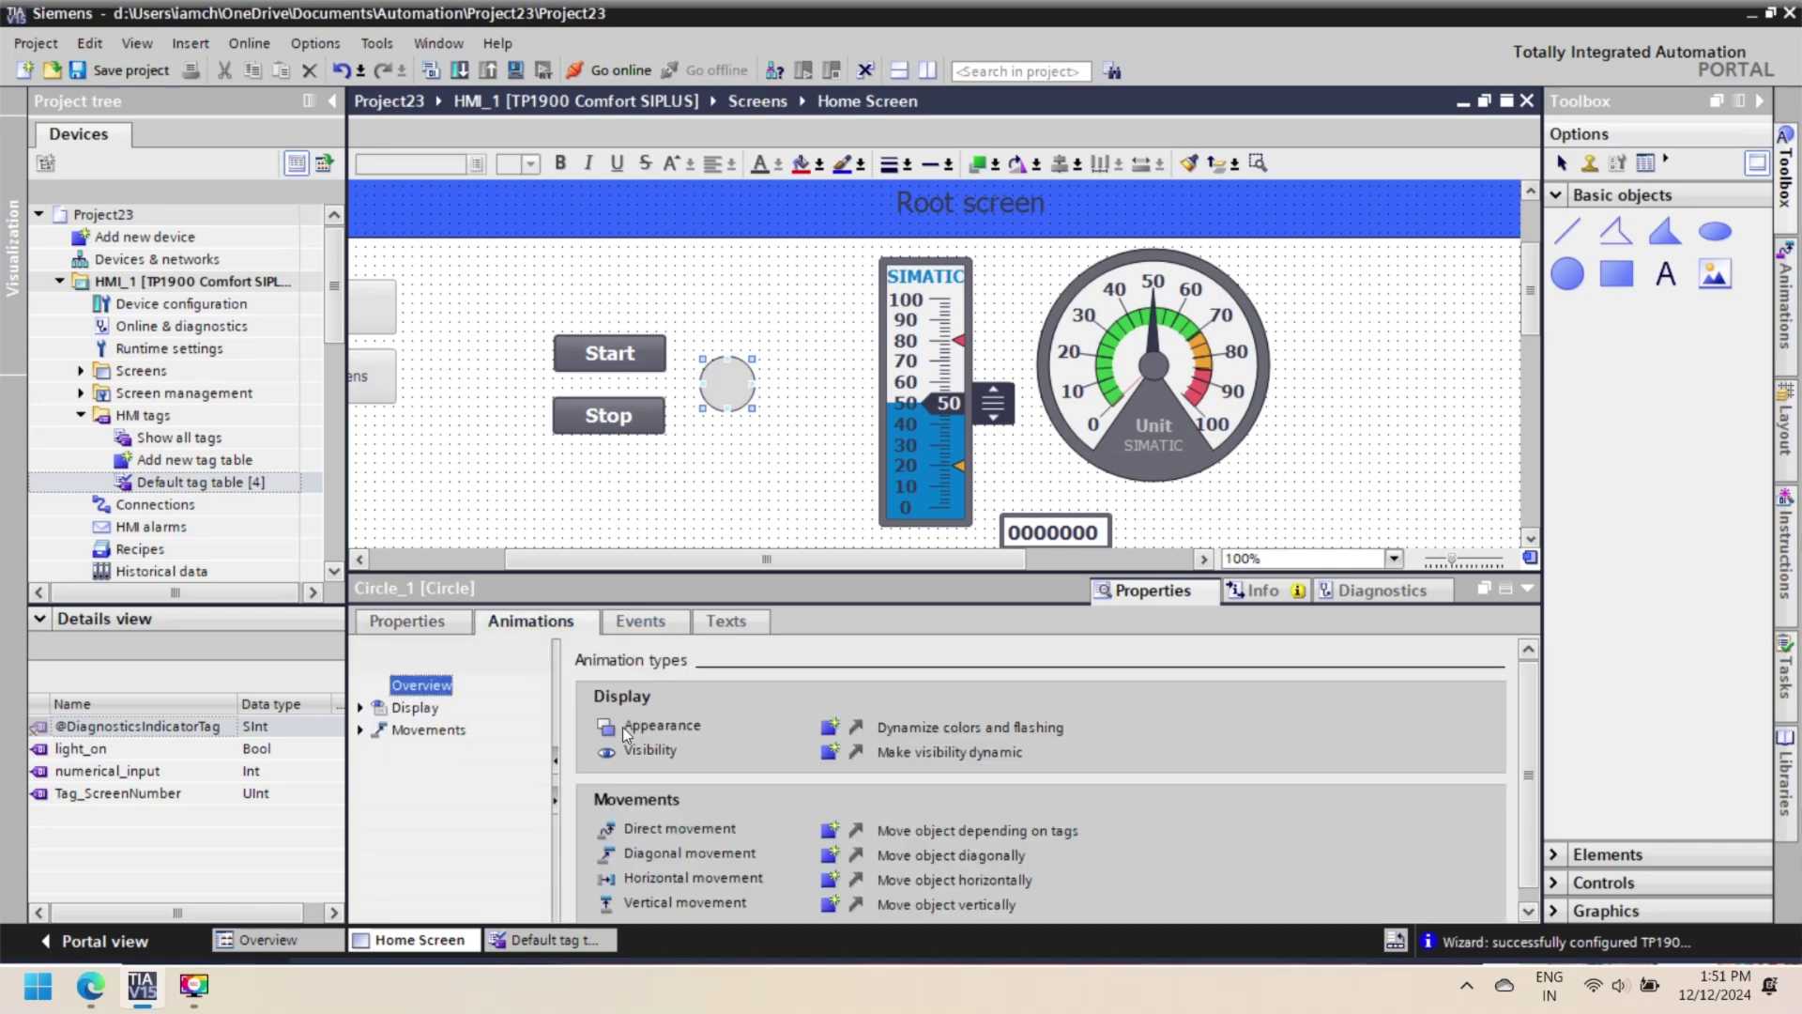
click(414, 708)
double_click(425, 731)
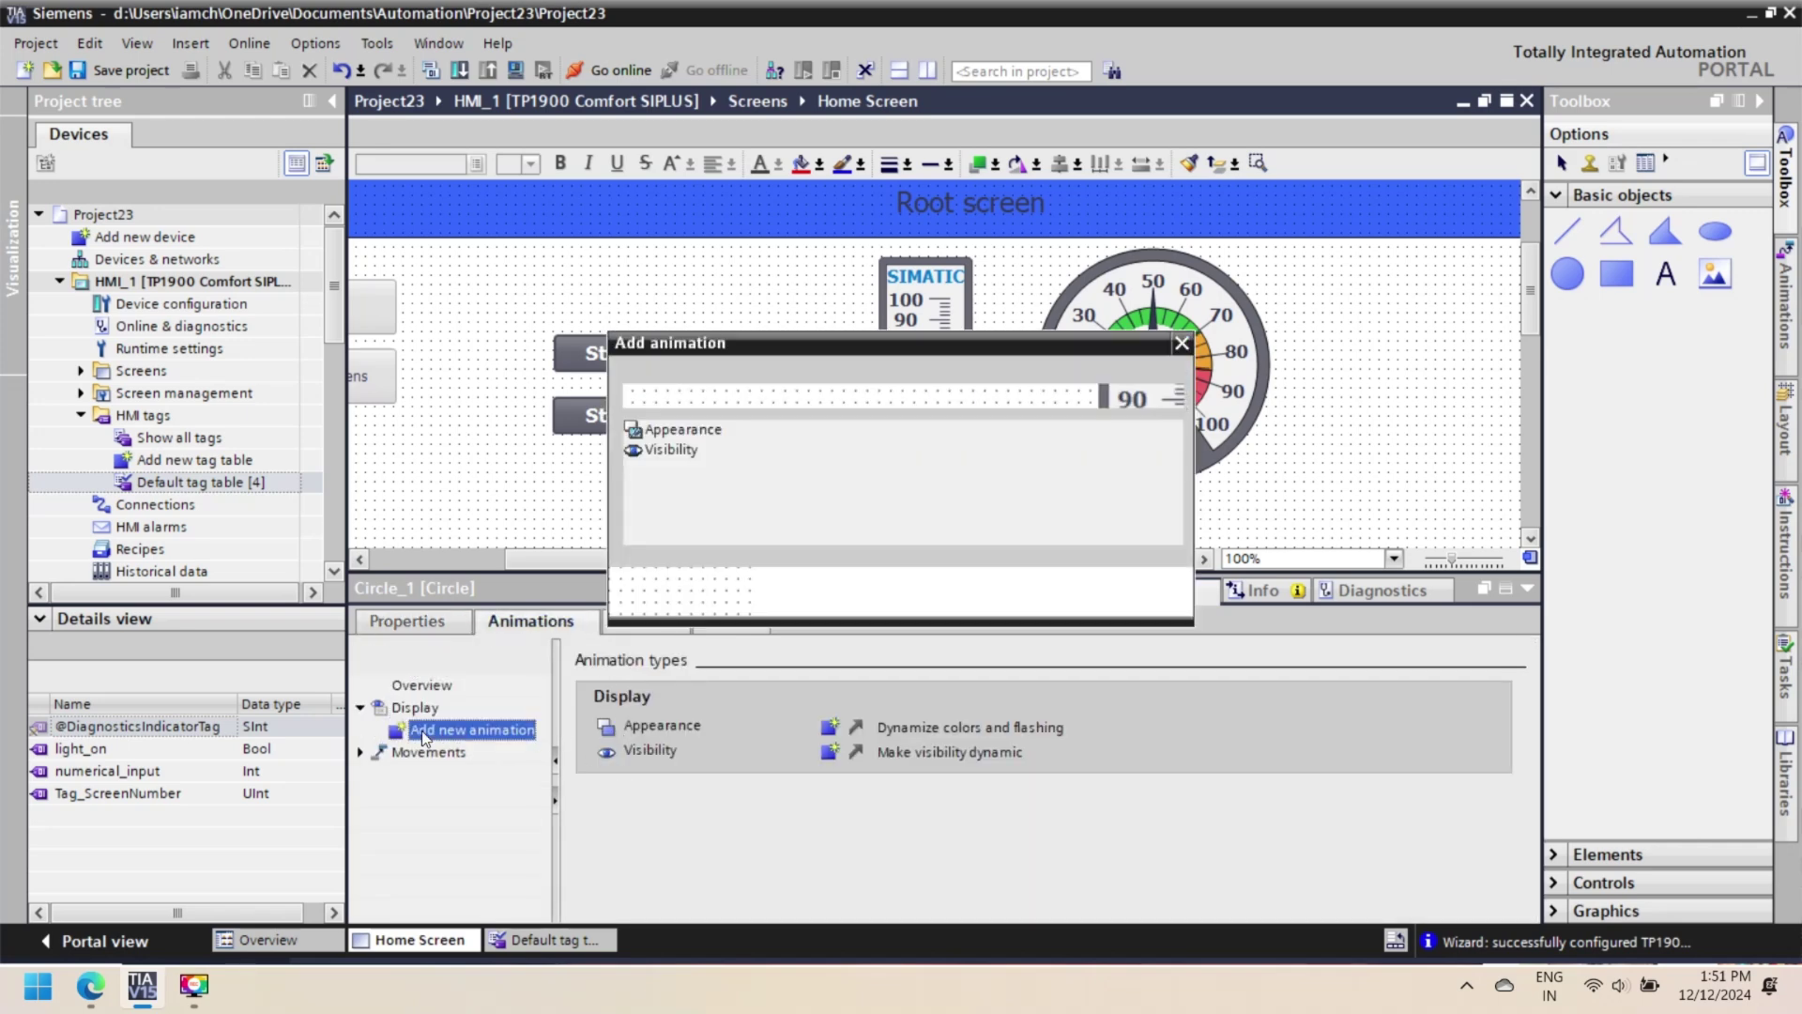
double_click(657, 430)
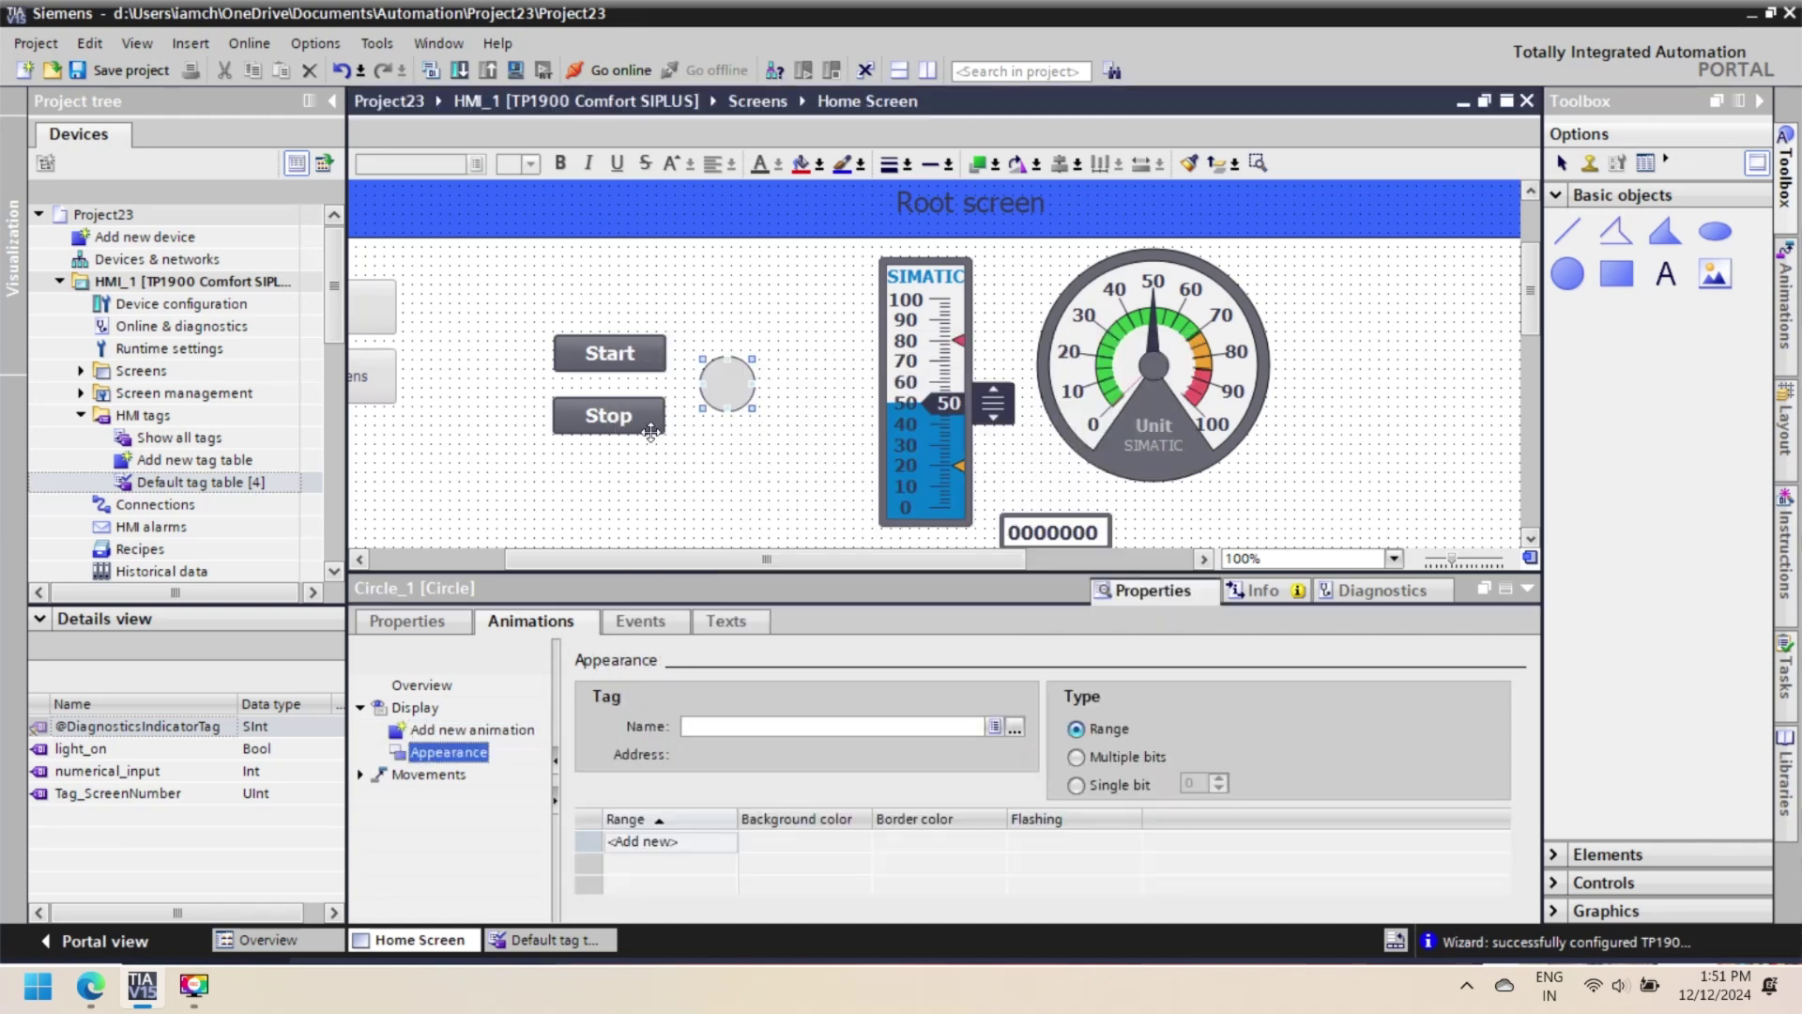
click(993, 728)
click(849, 779)
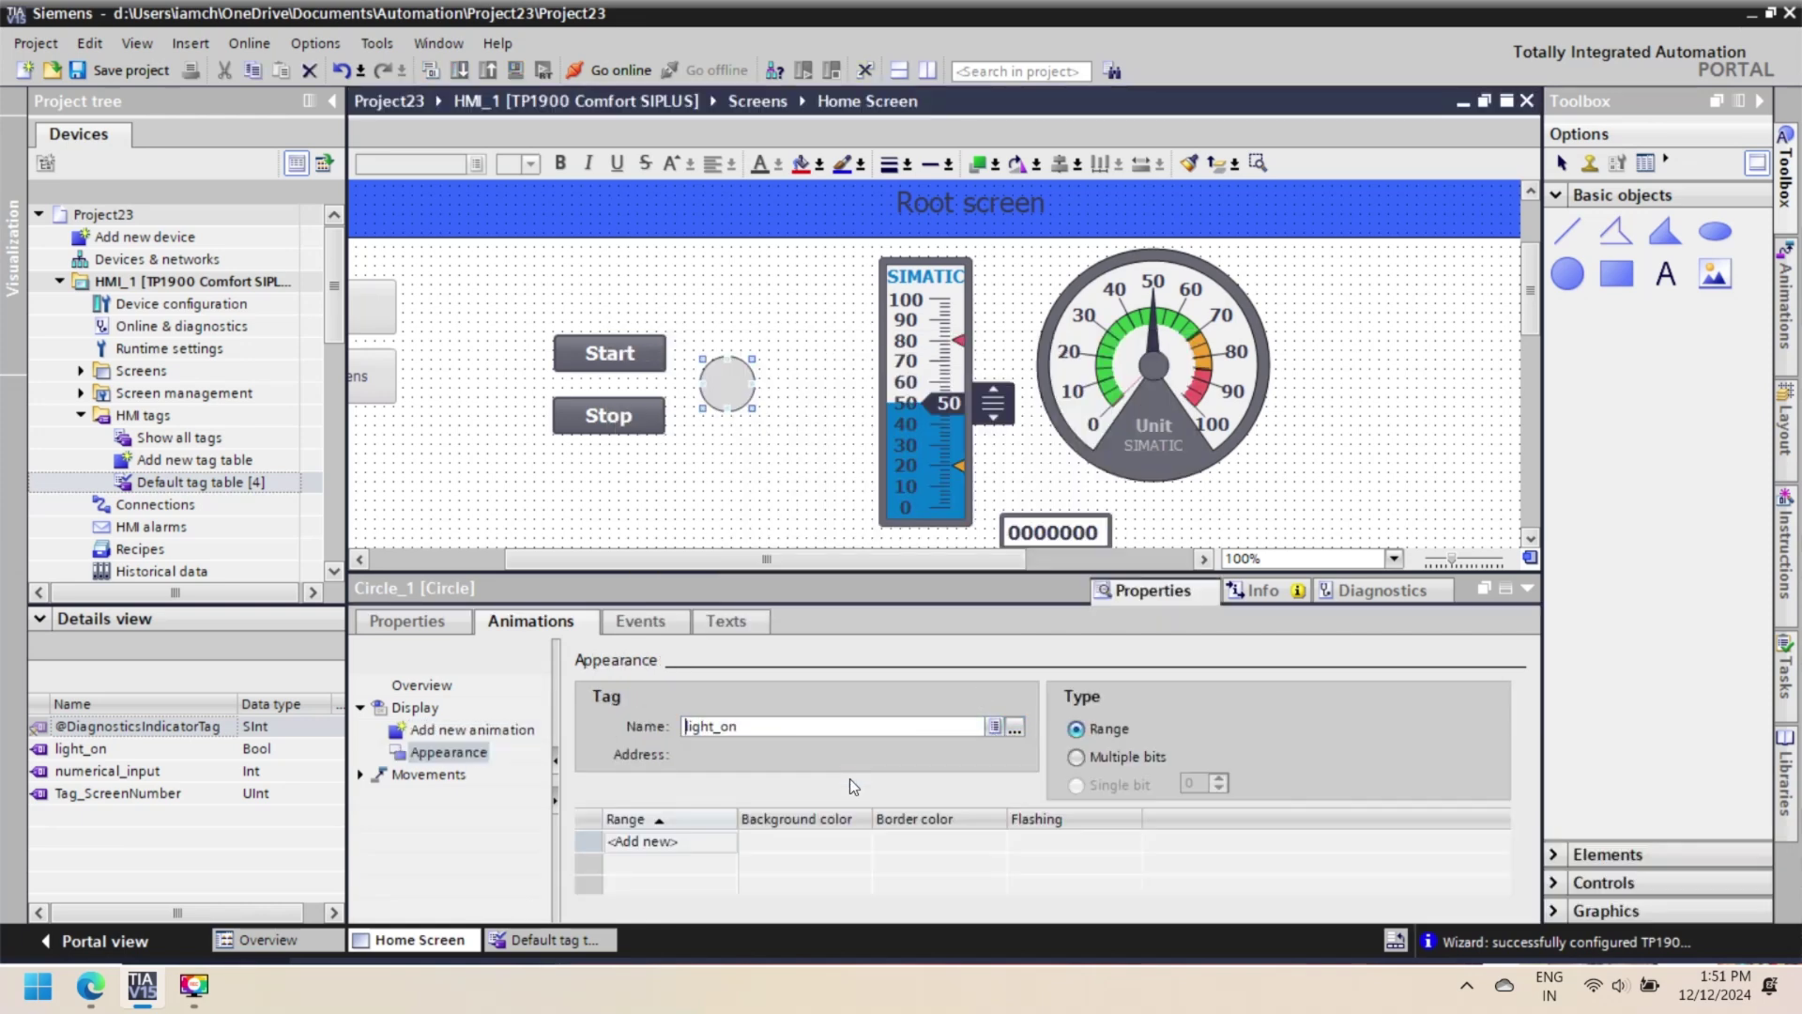
Make the animation's value 0 range show a red background and red border
click(709, 838)
click(858, 843)
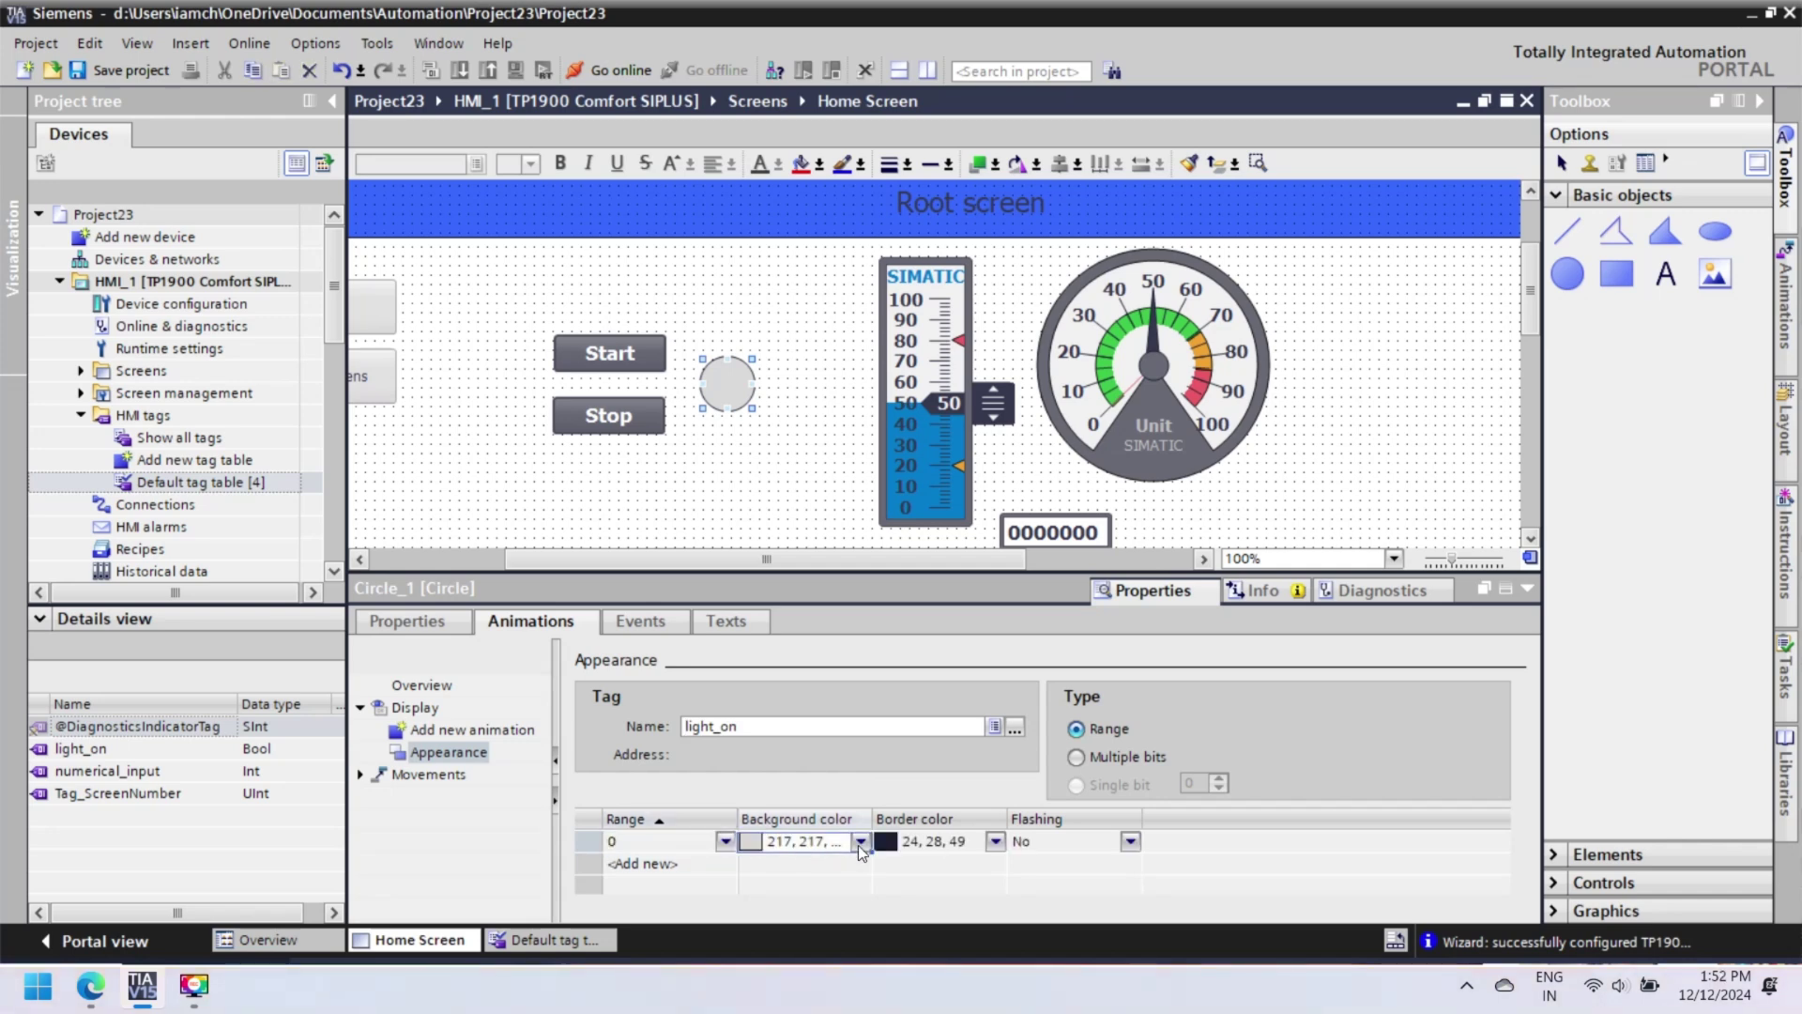
click(857, 843)
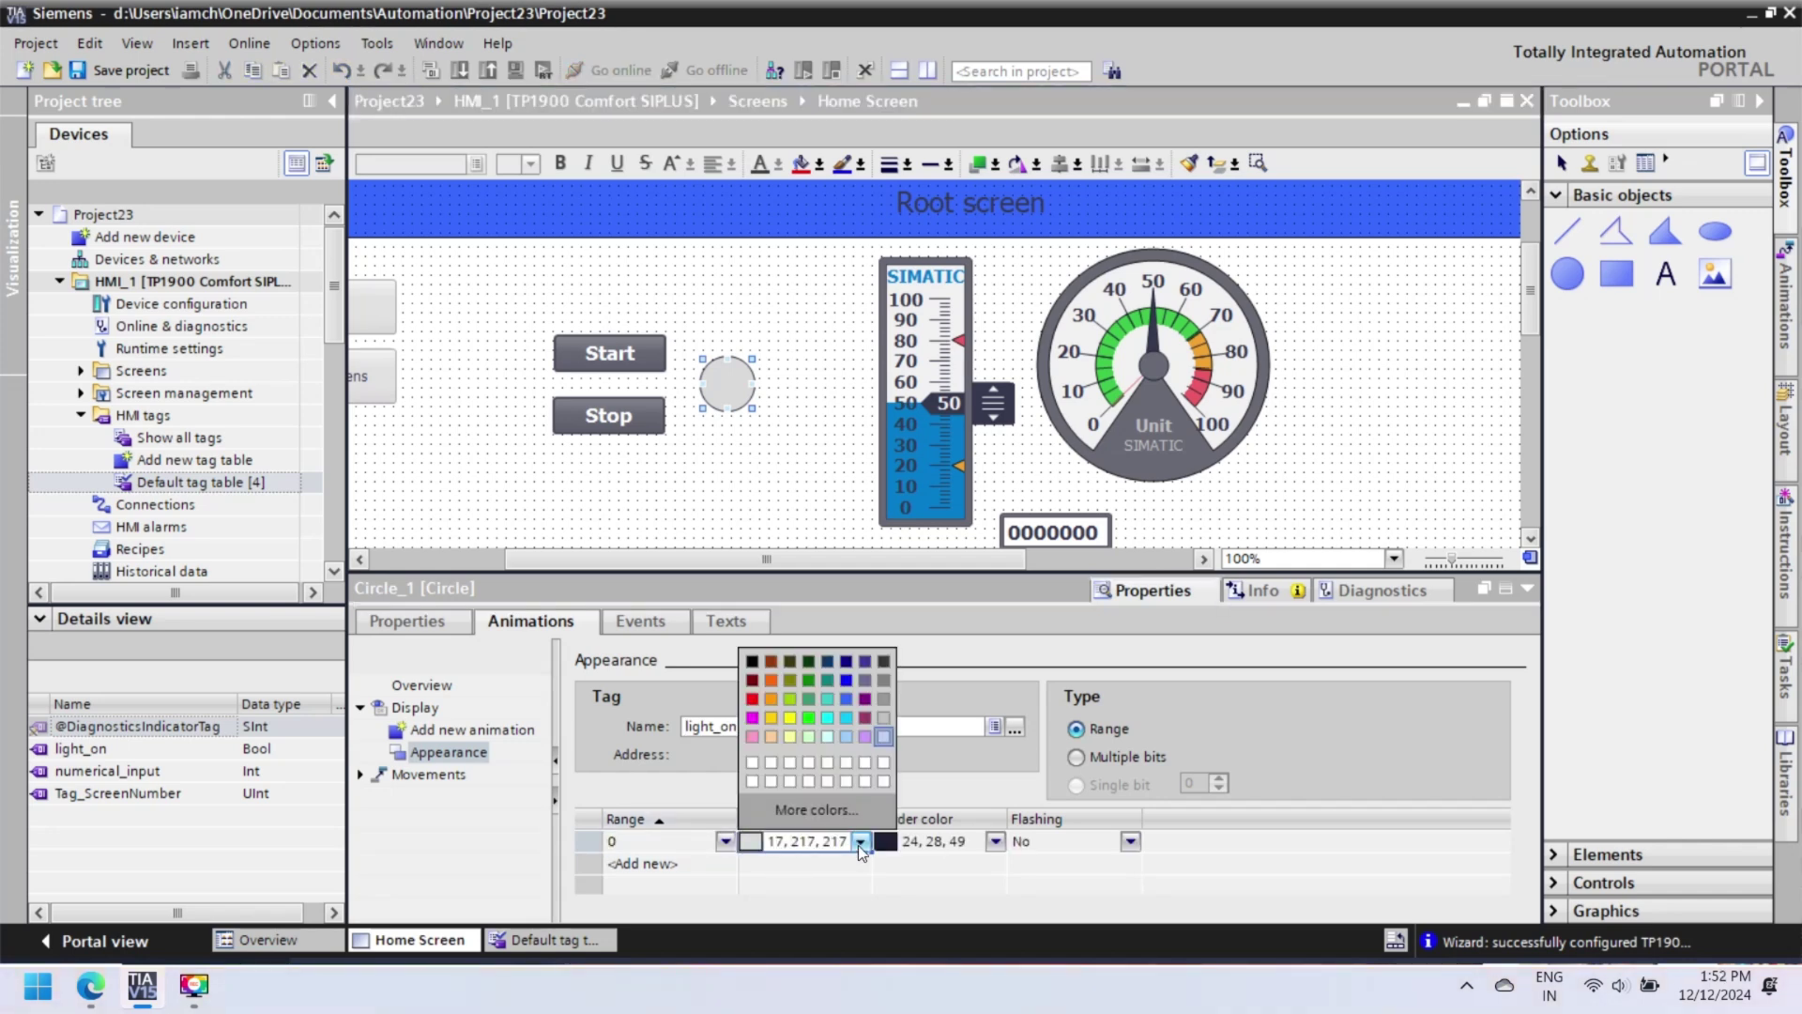
click(752, 698)
click(995, 842)
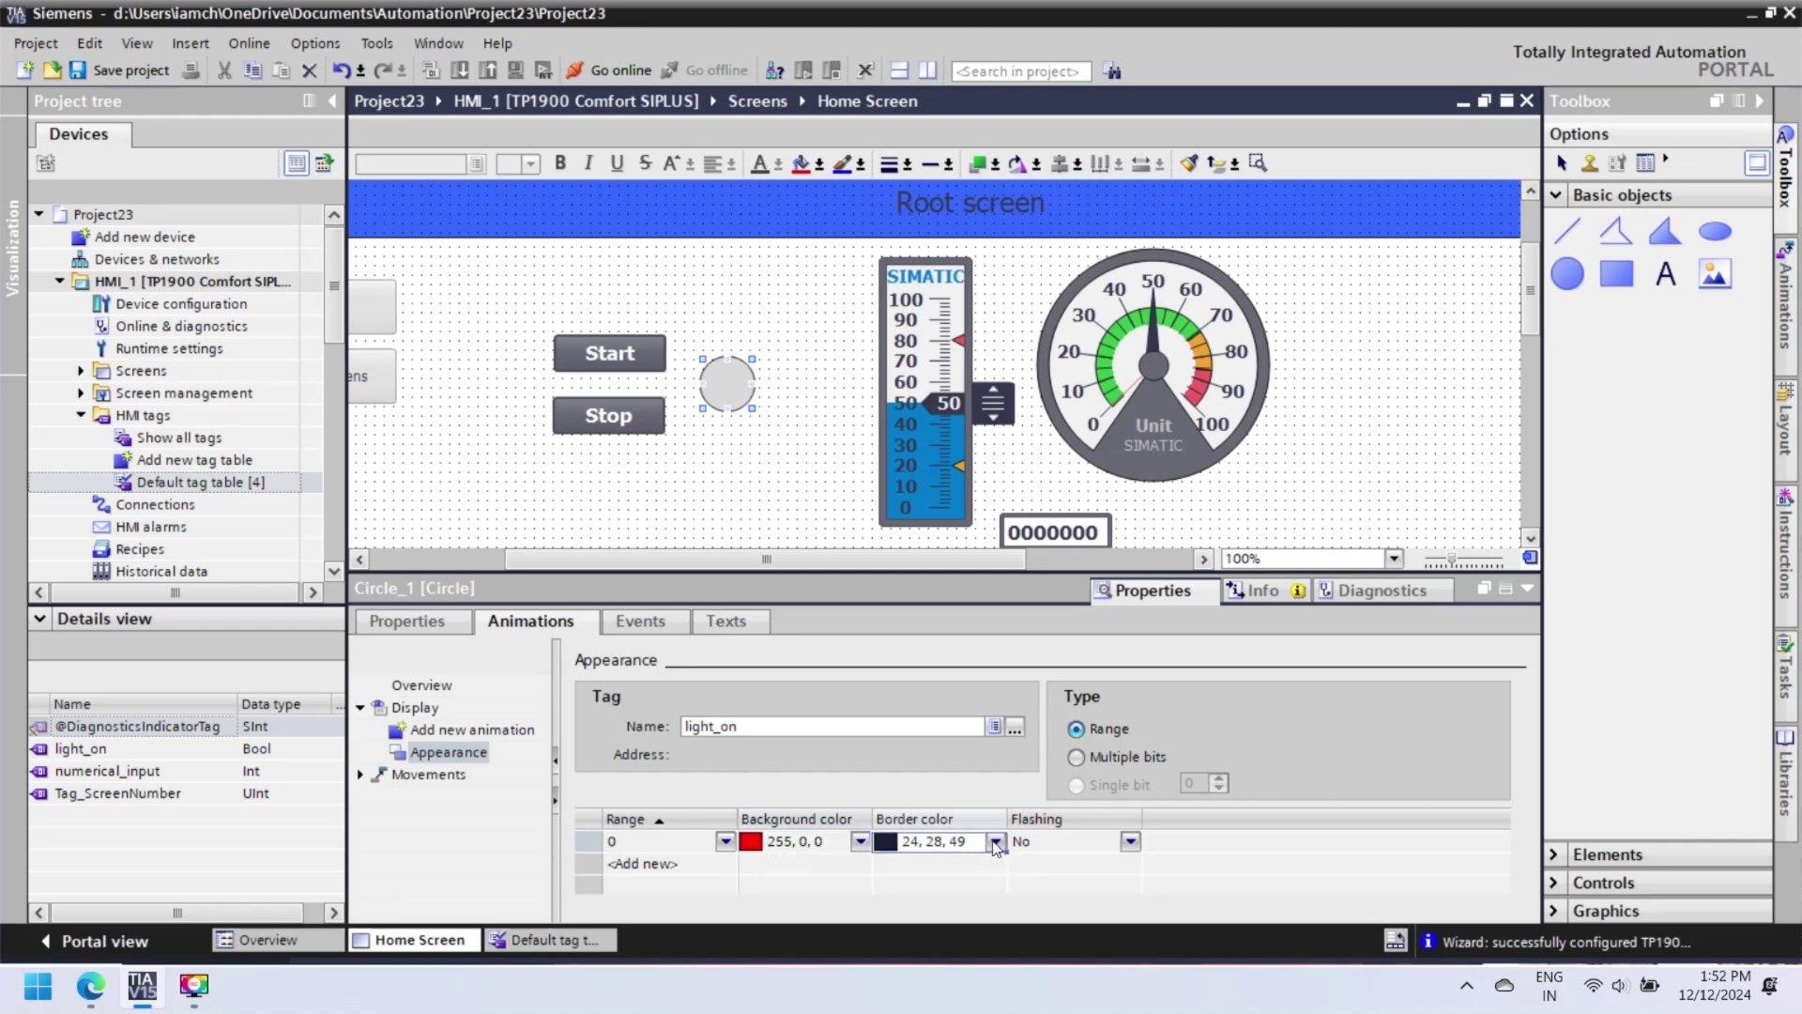
click(994, 842)
click(887, 698)
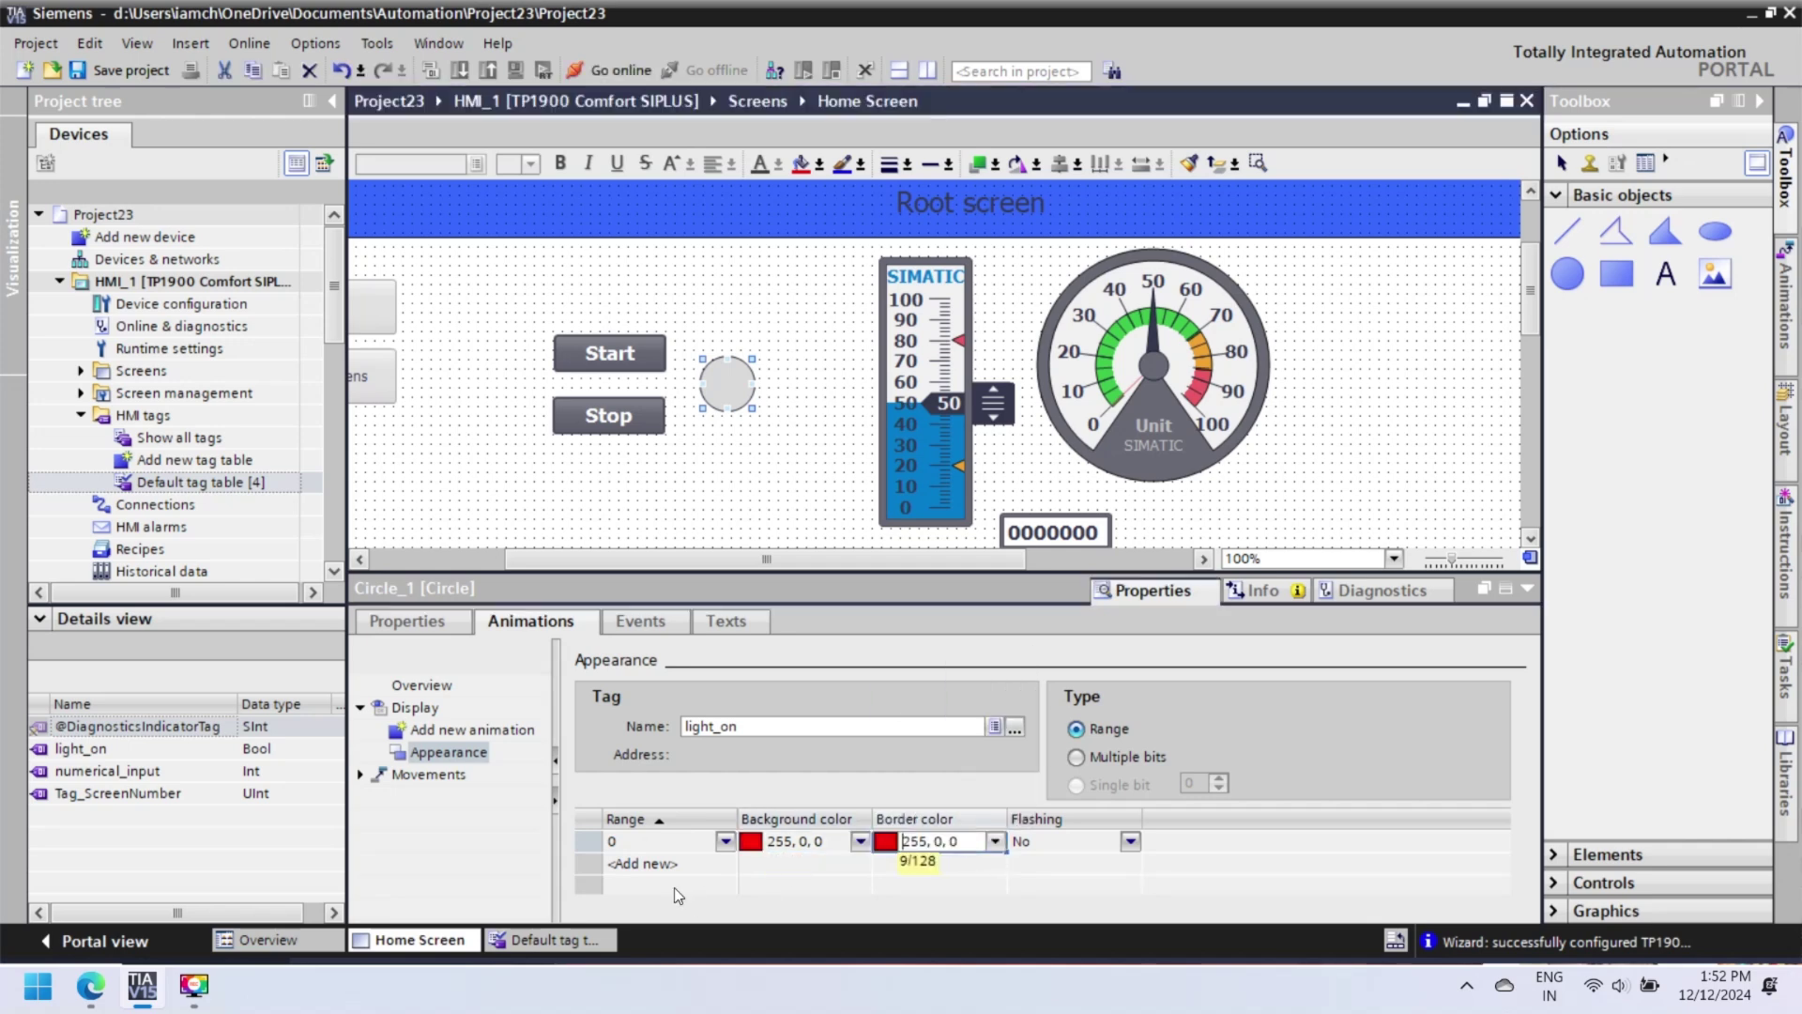
Make value 1 show a green background and green border with Flashing set to Yes
click(647, 863)
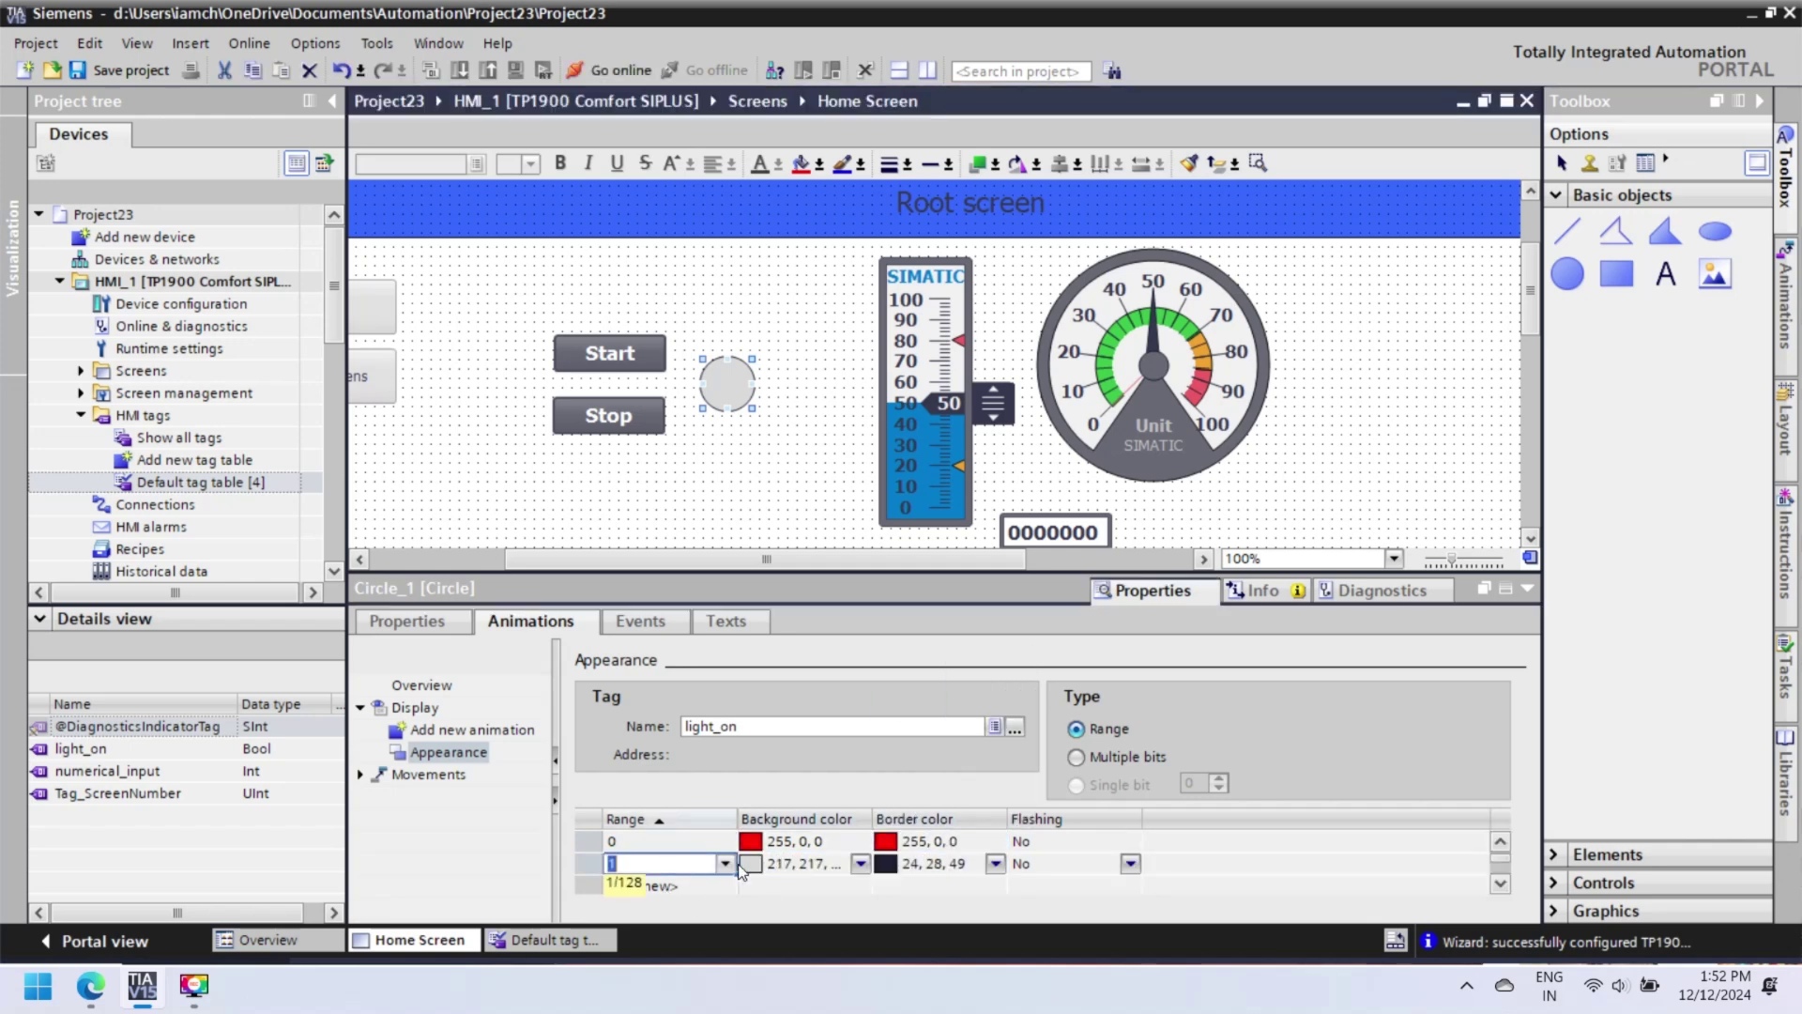
click(862, 866)
click(860, 864)
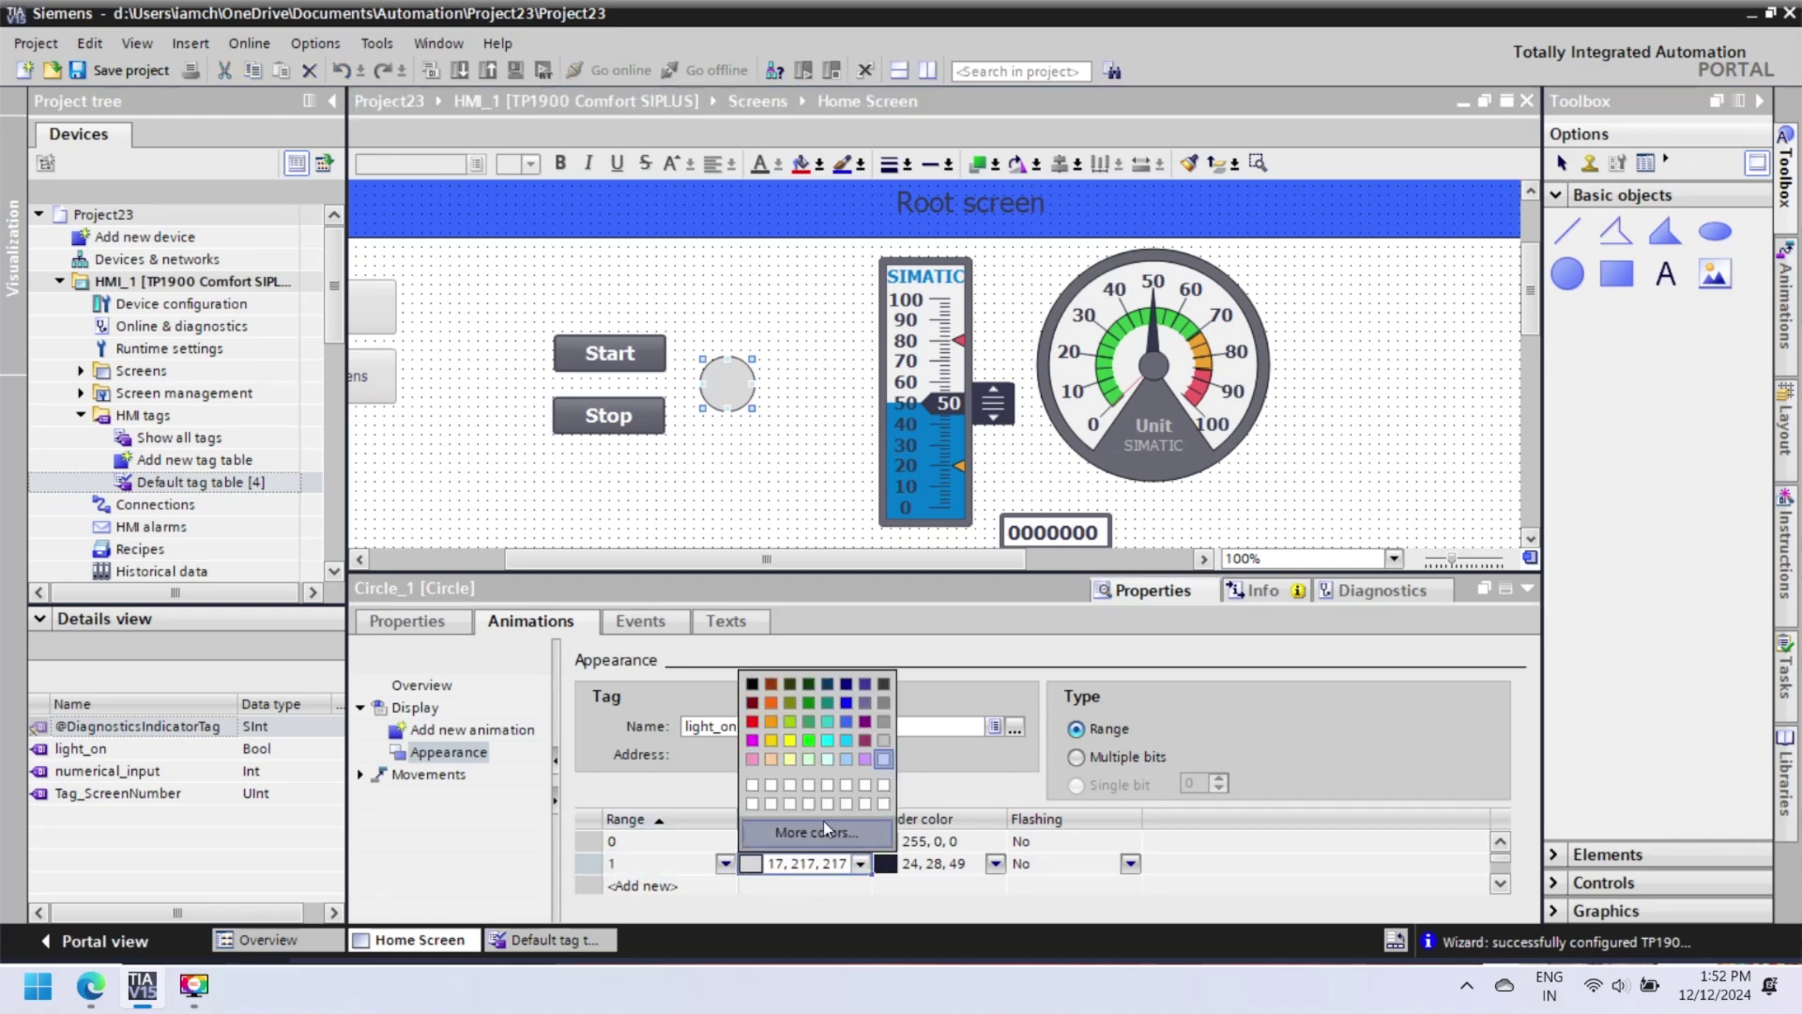
click(813, 737)
click(997, 864)
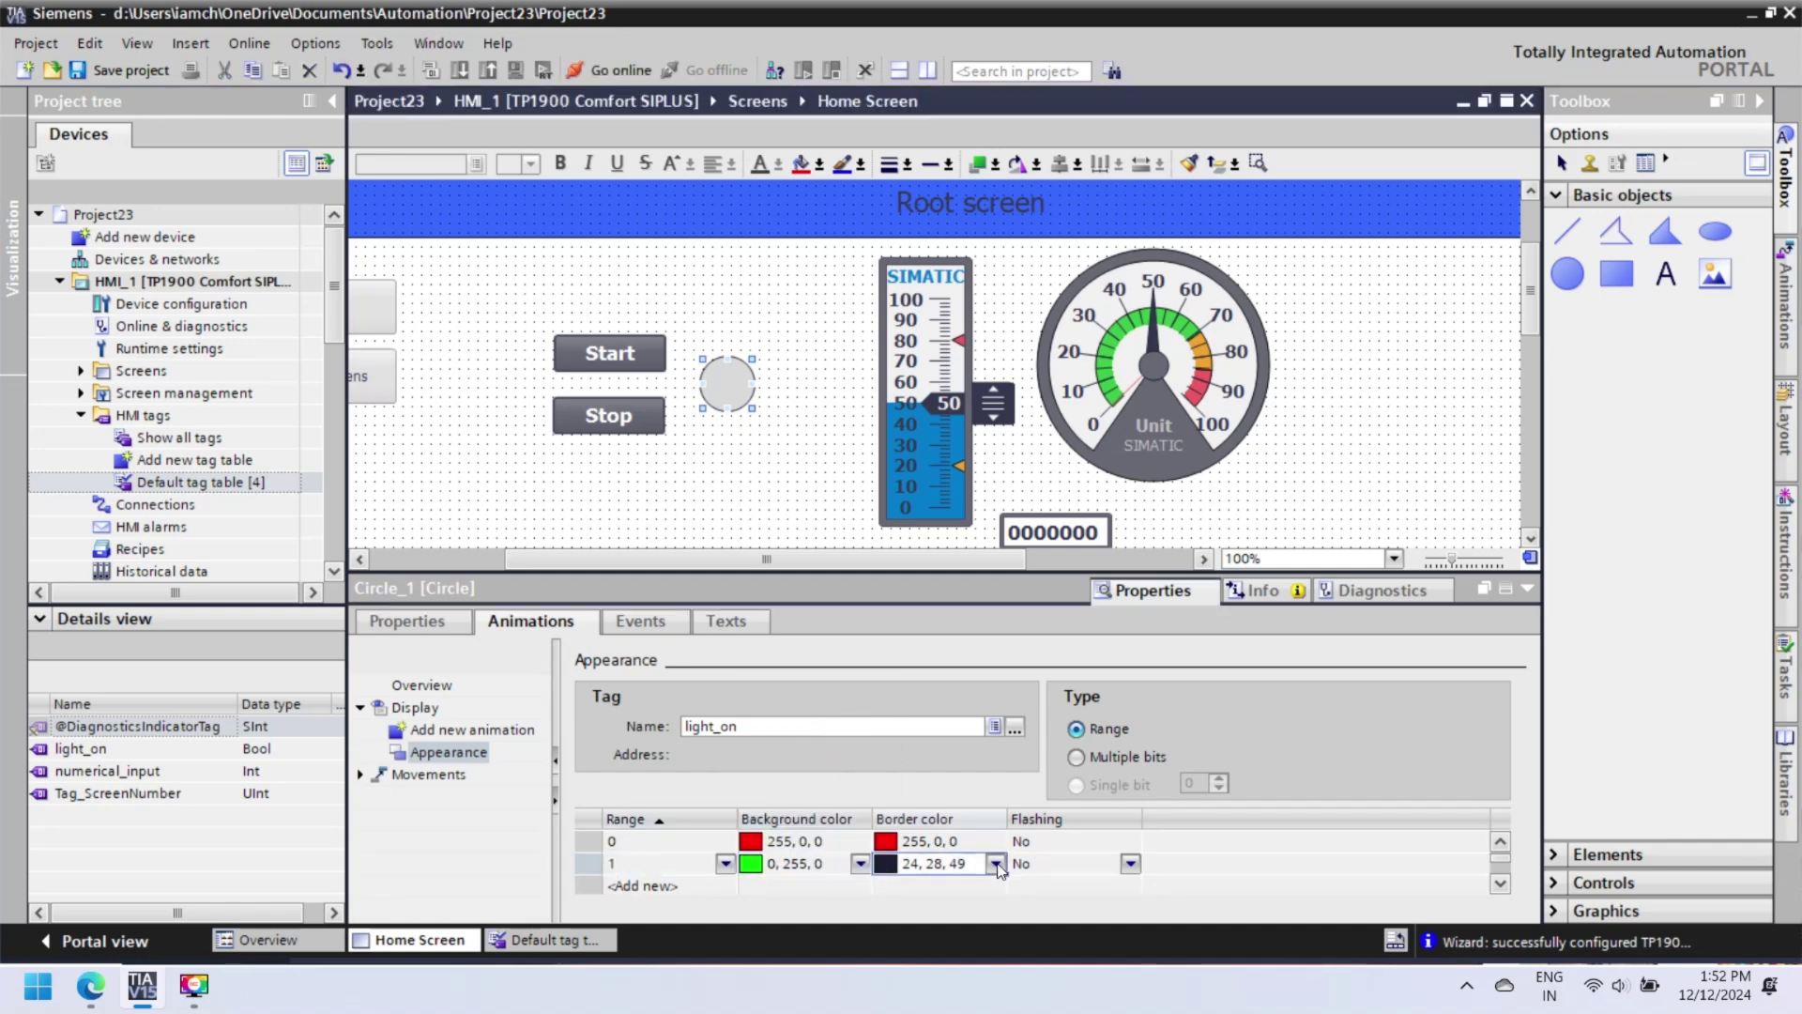
click(995, 863)
click(937, 741)
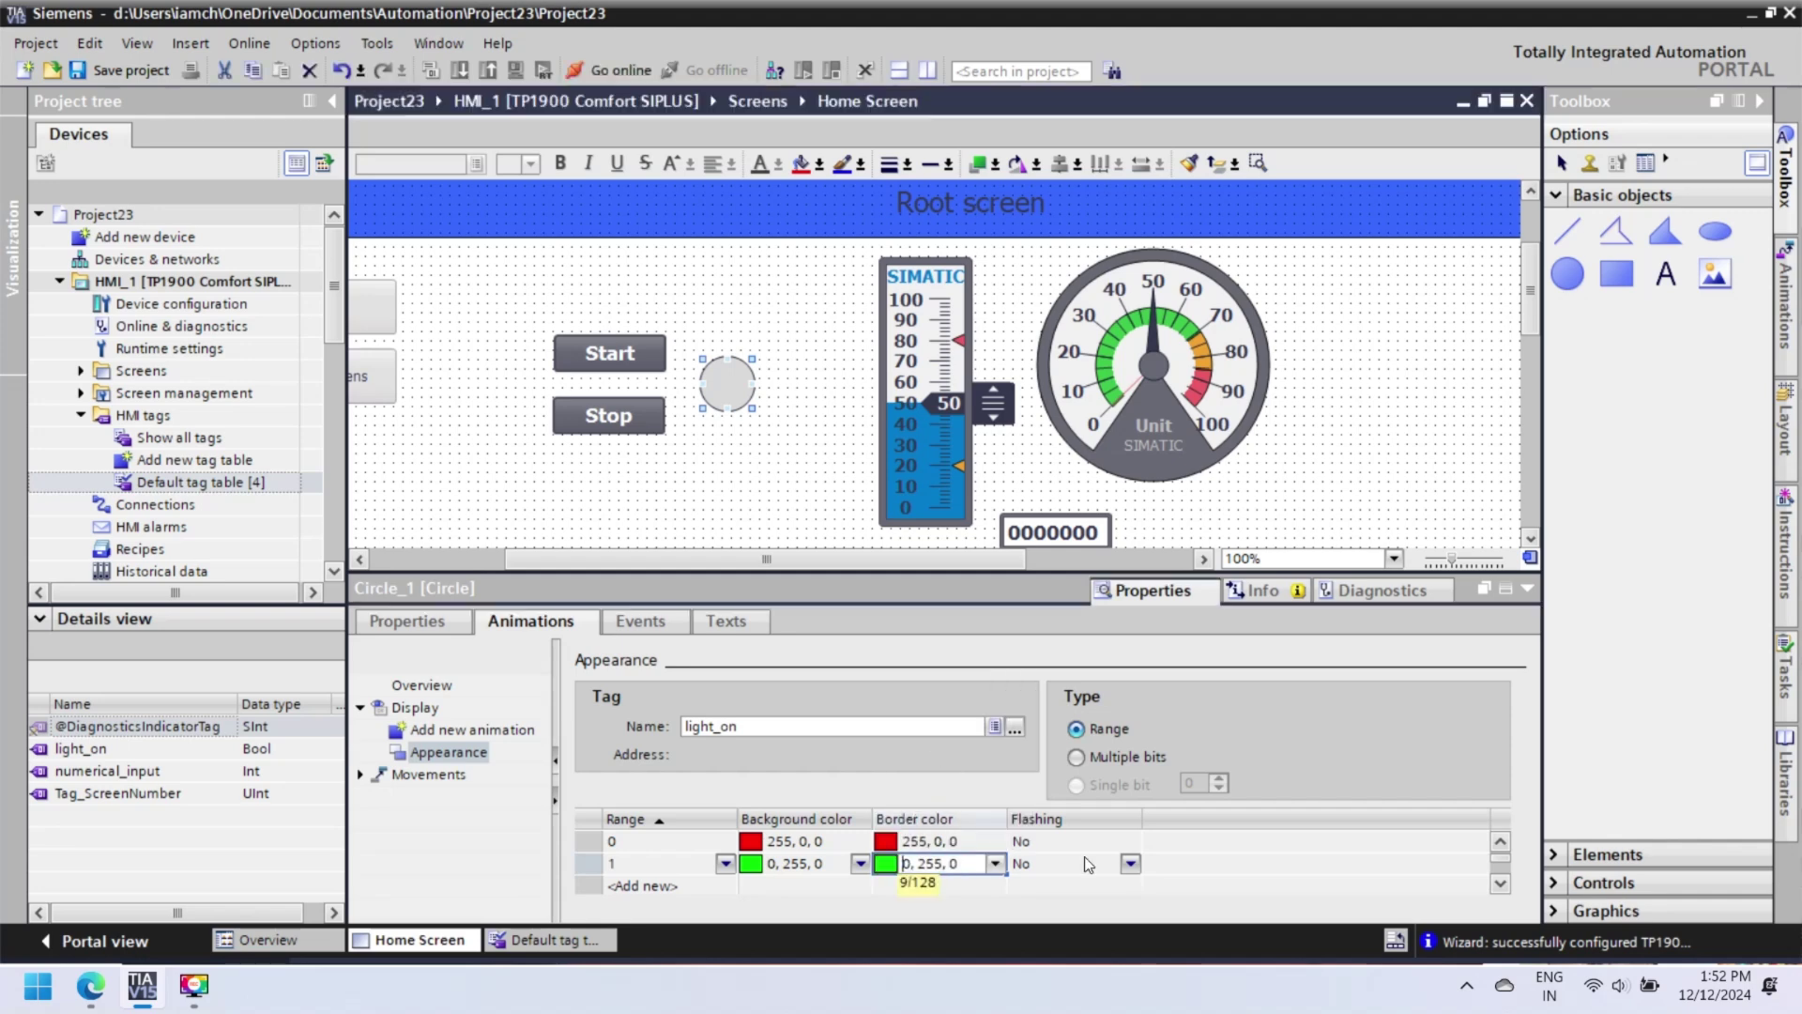
click(1130, 863)
click(1130, 863)
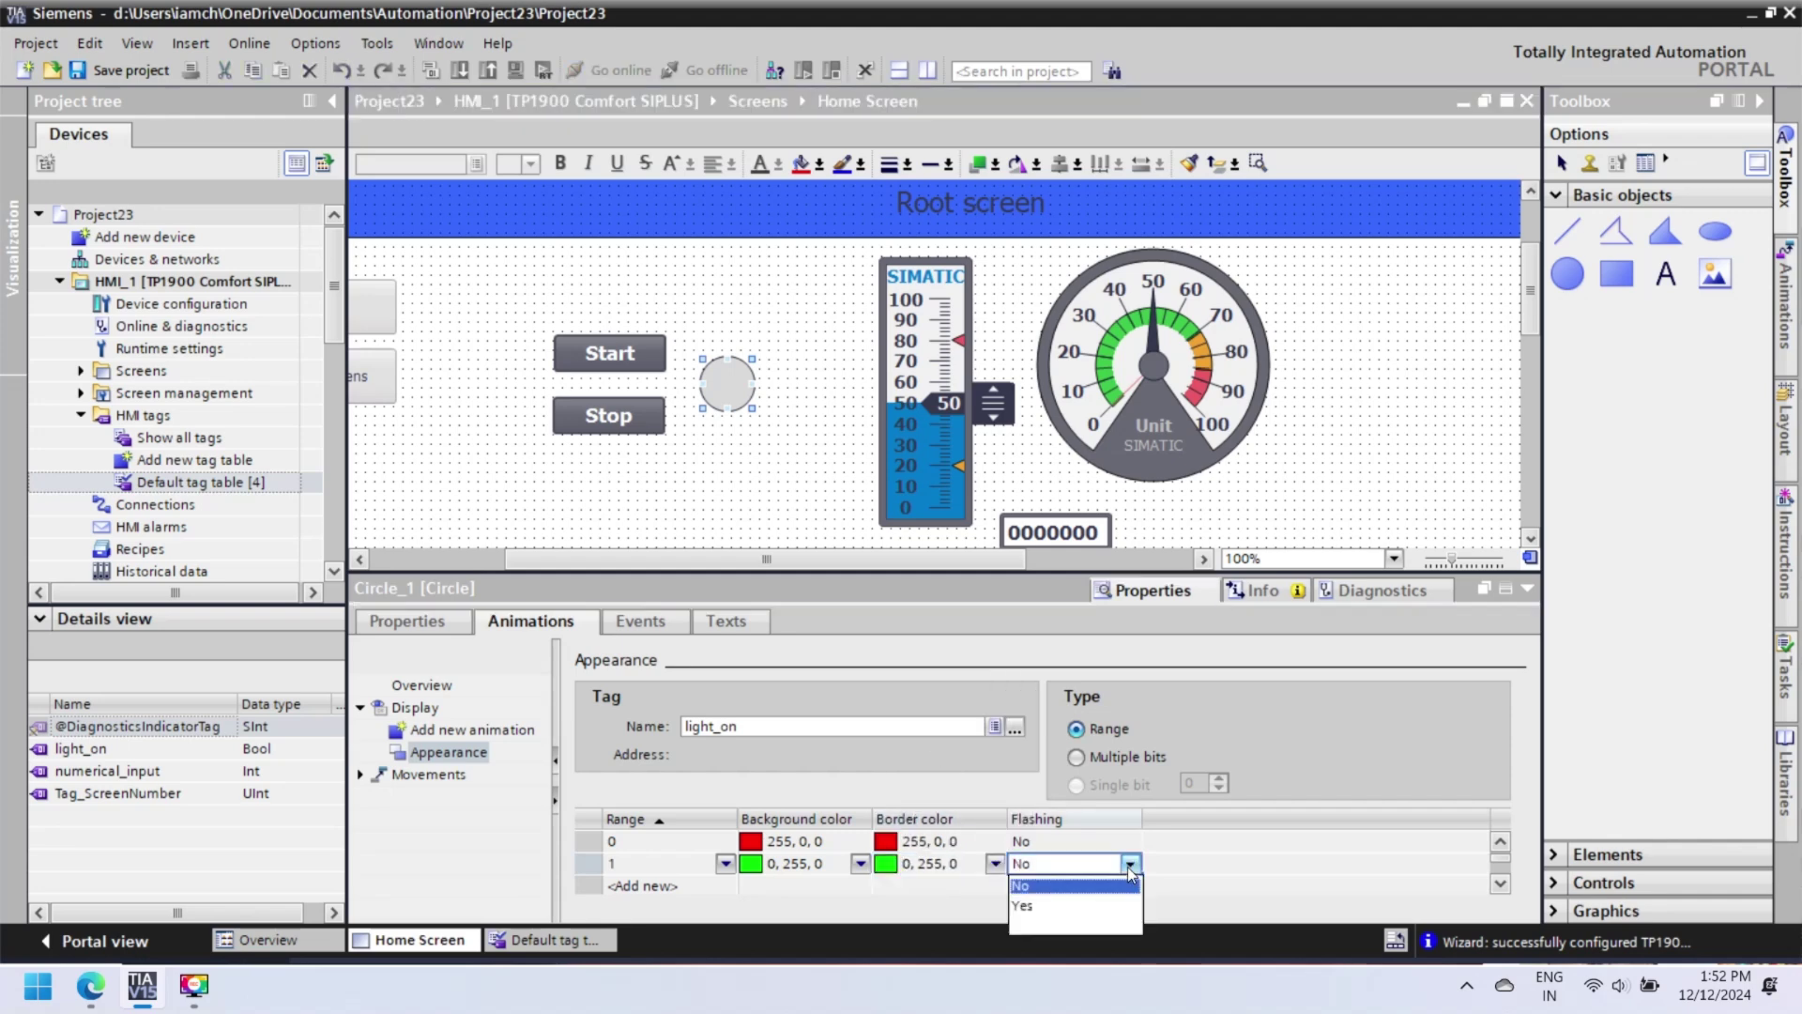
click(1069, 908)
click(983, 646)
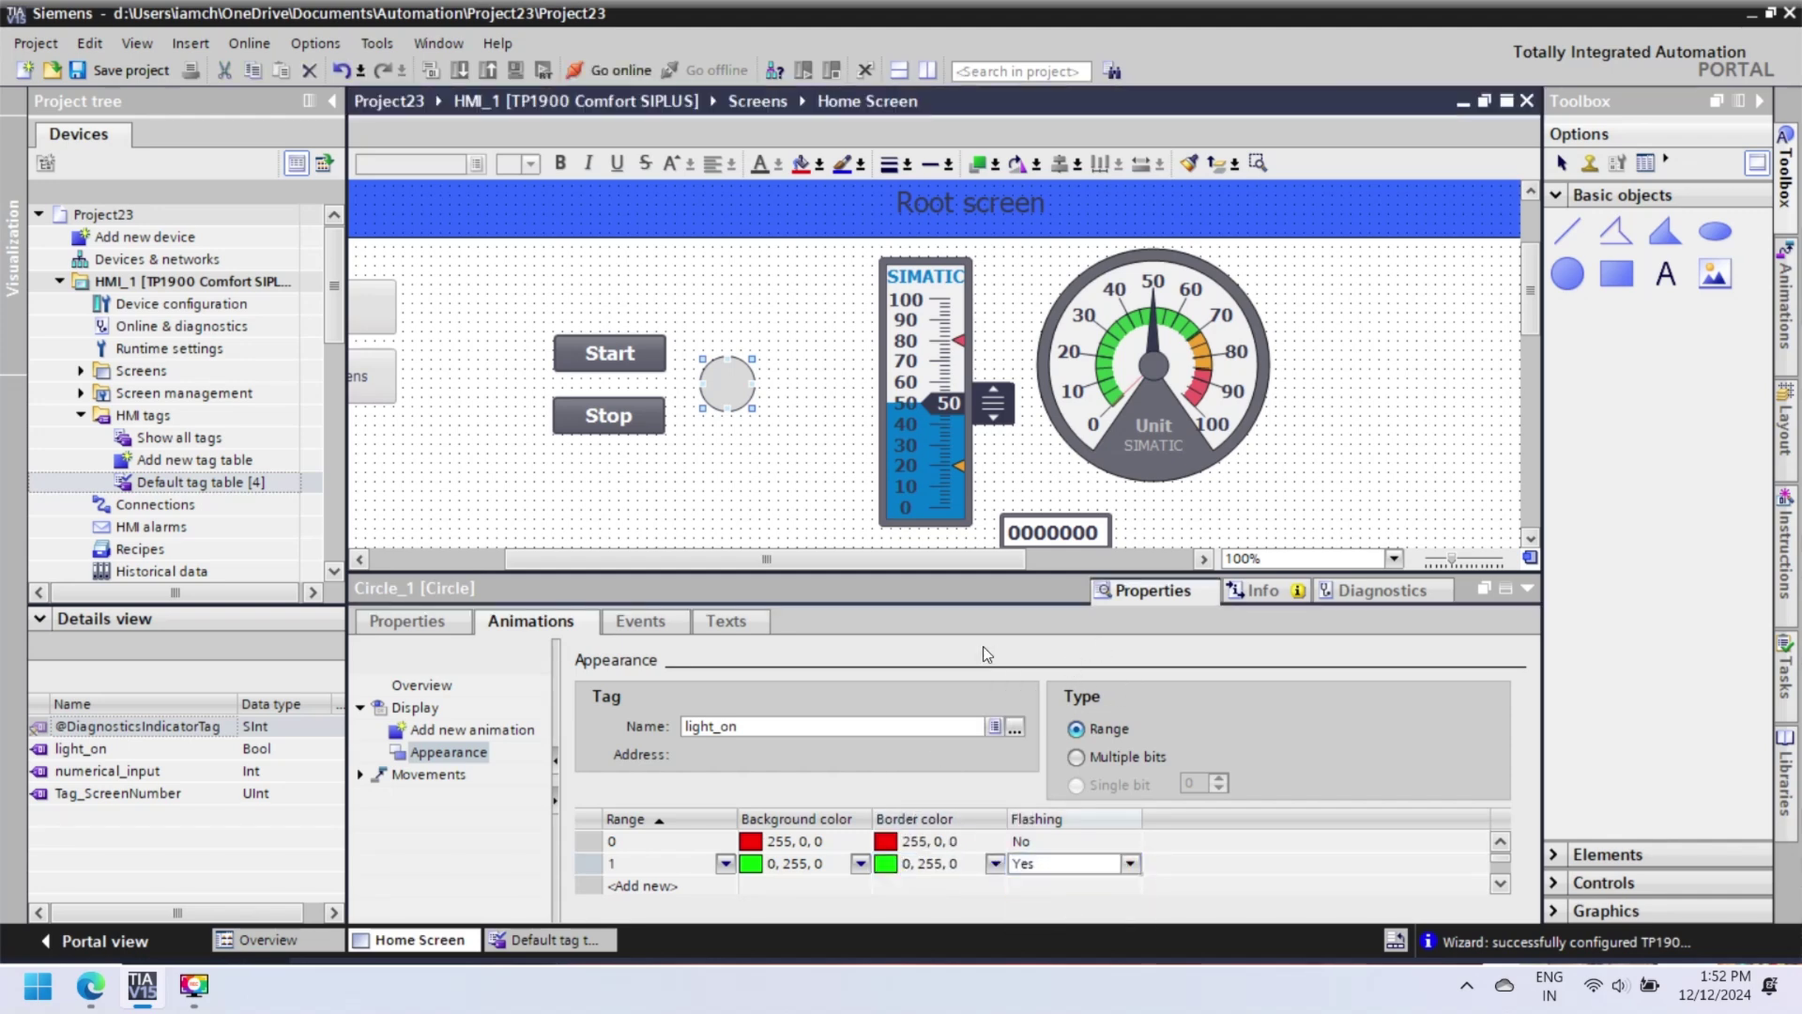
Set the circle's border style to Dash with a width of 5
click(437, 622)
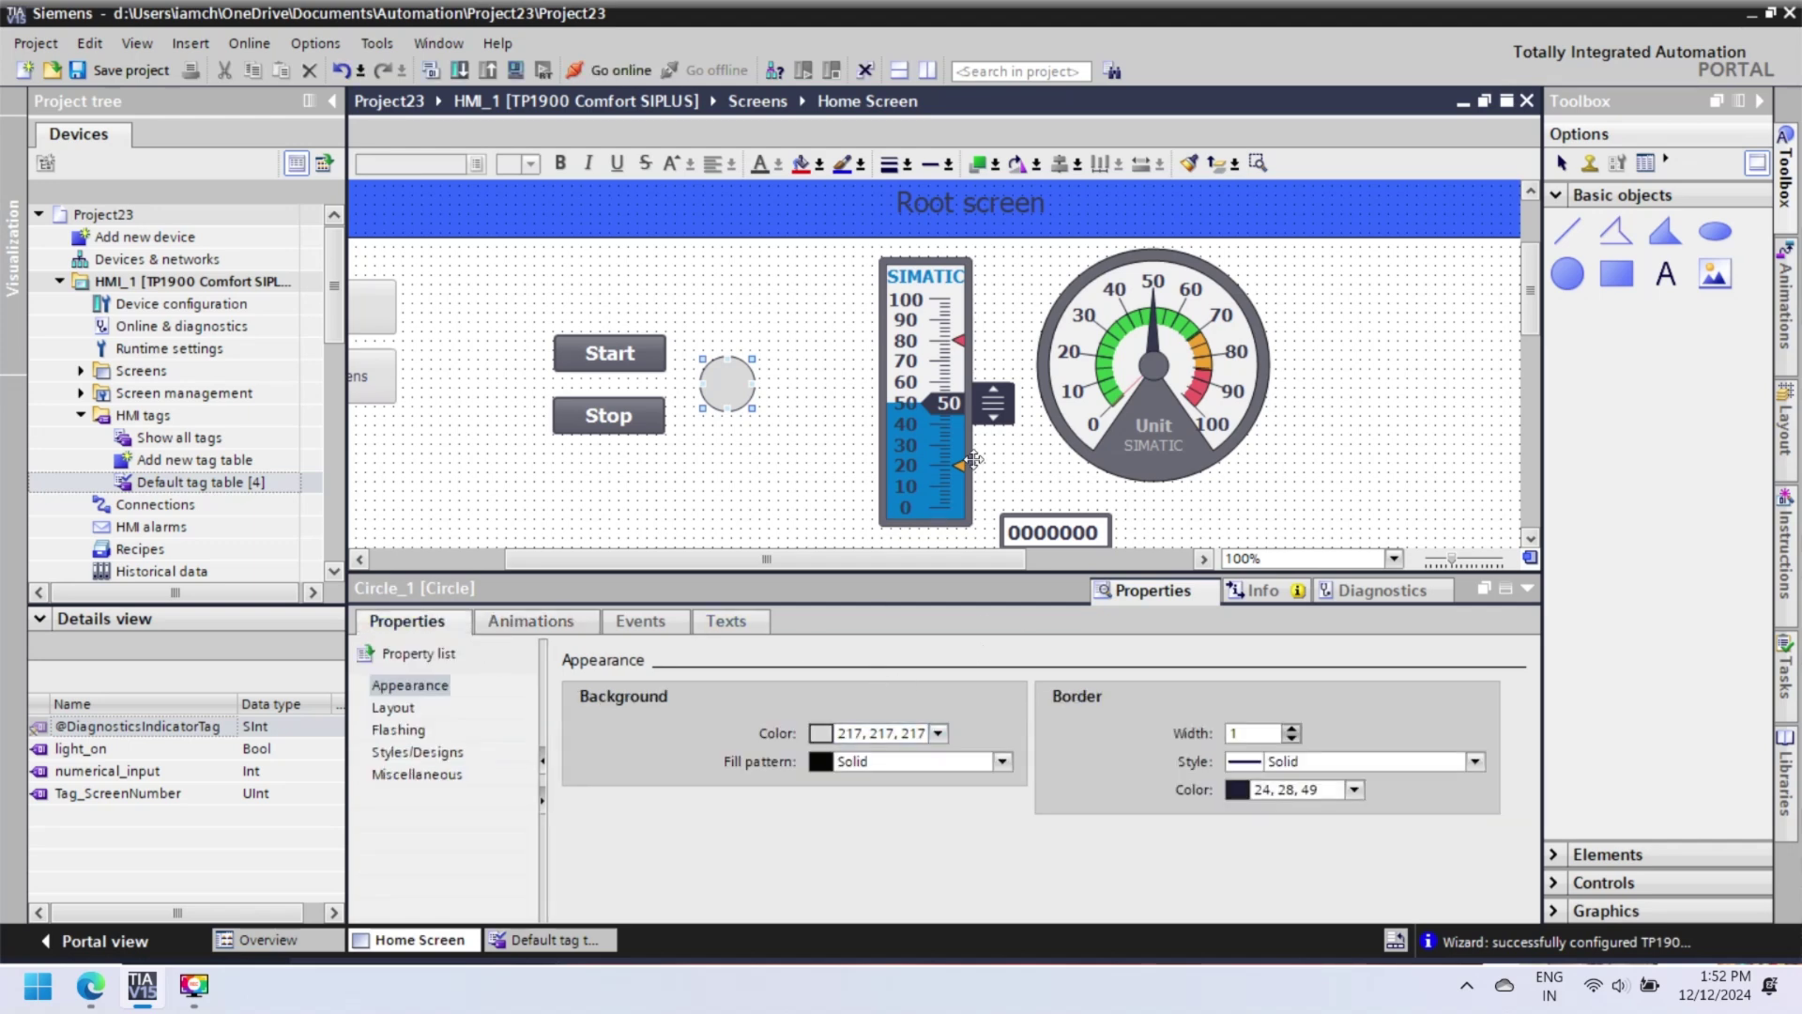
click(1473, 761)
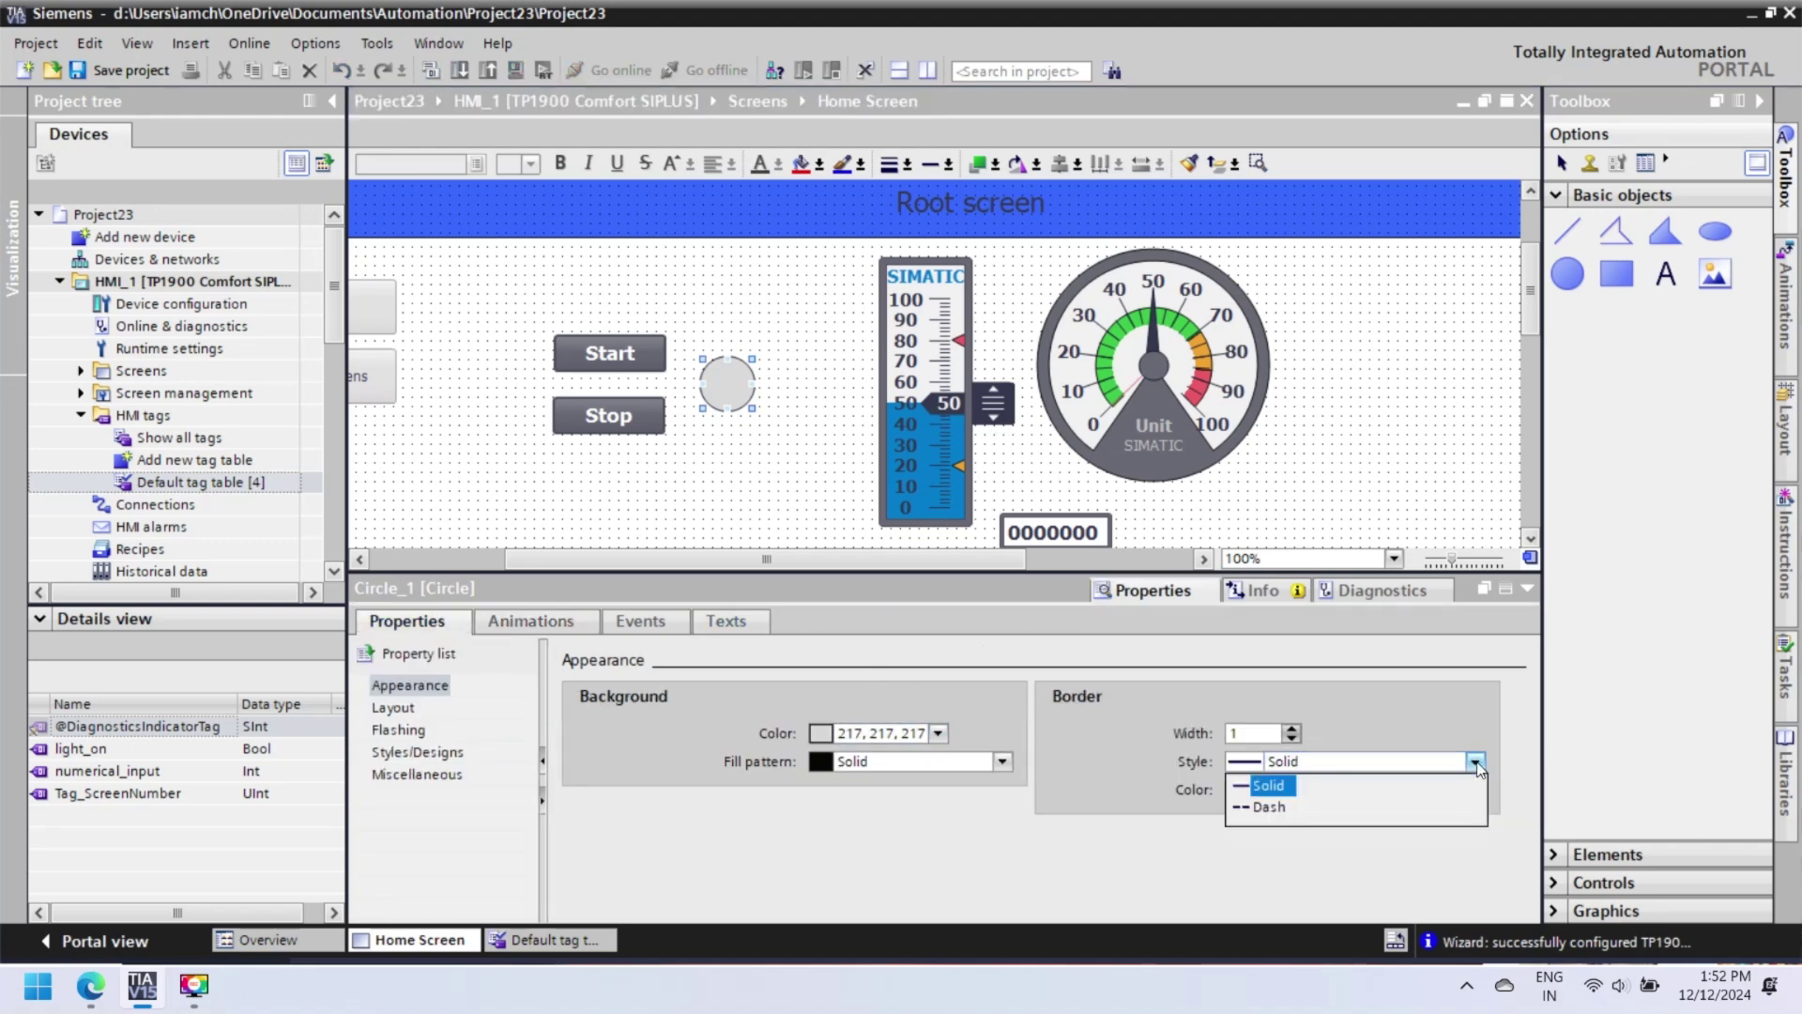
click(1275, 809)
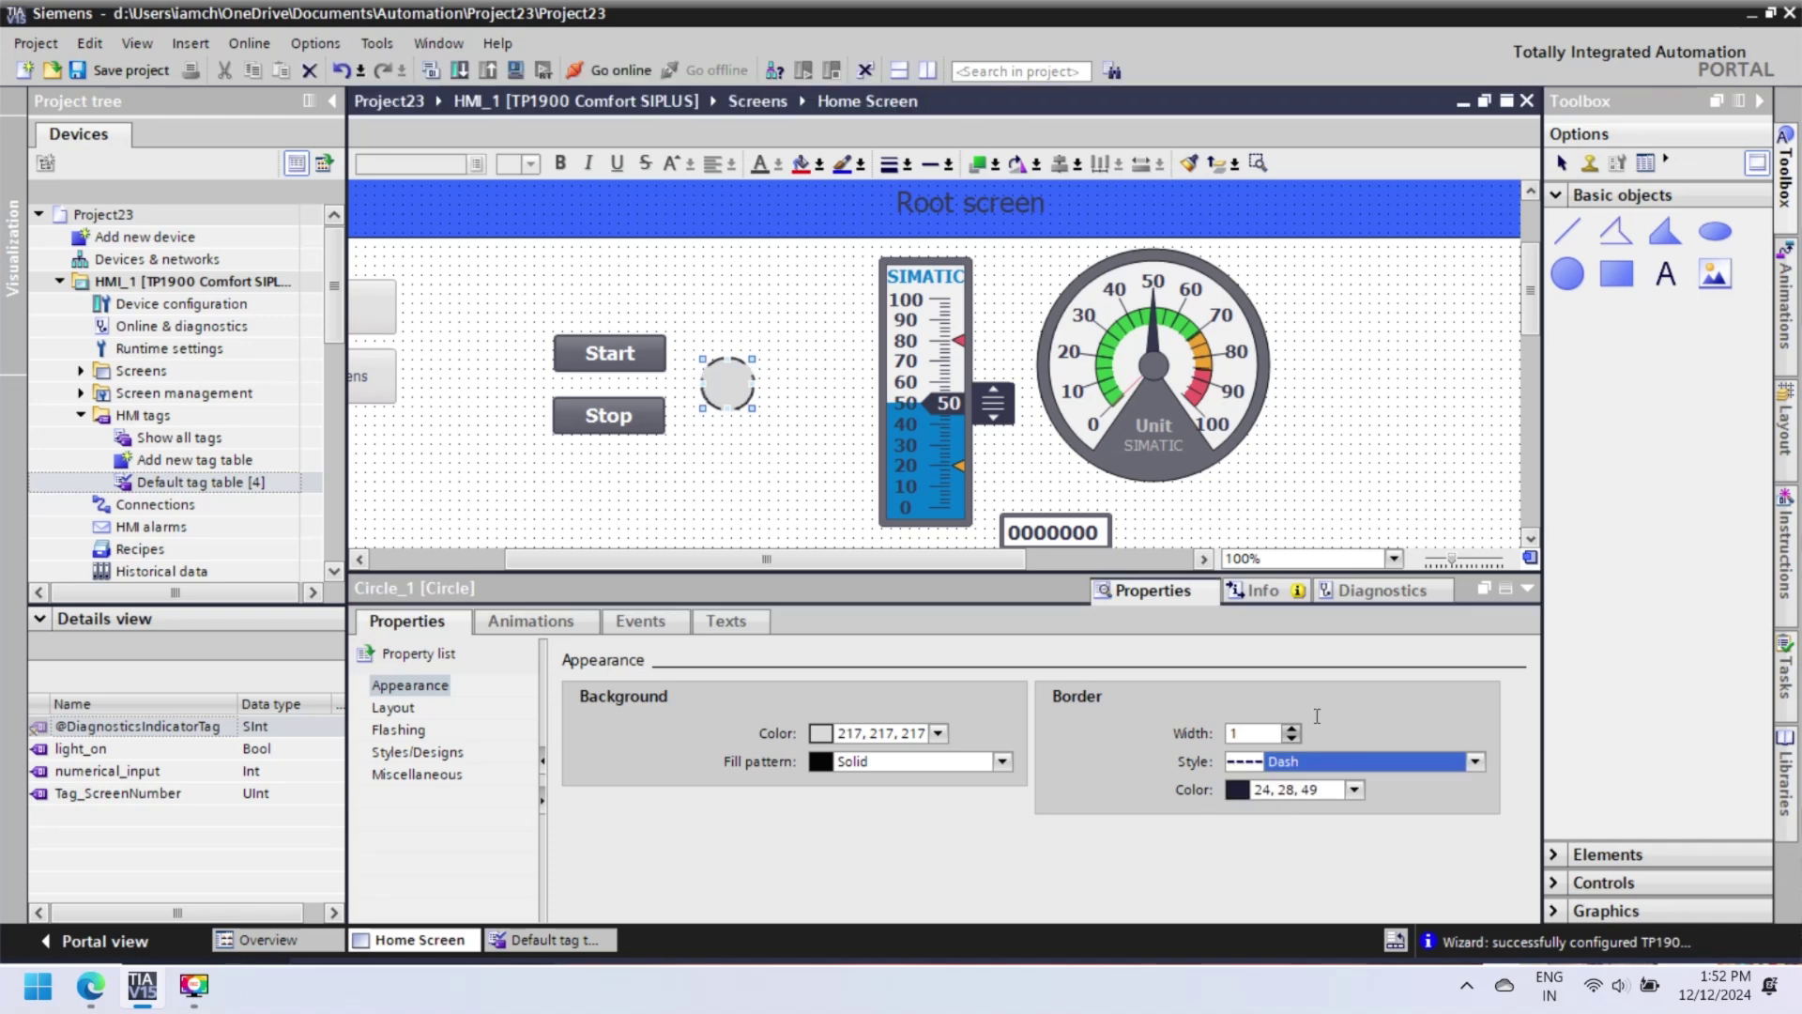
click(1272, 734)
key(BackSpace)
text(5)
key(Return)
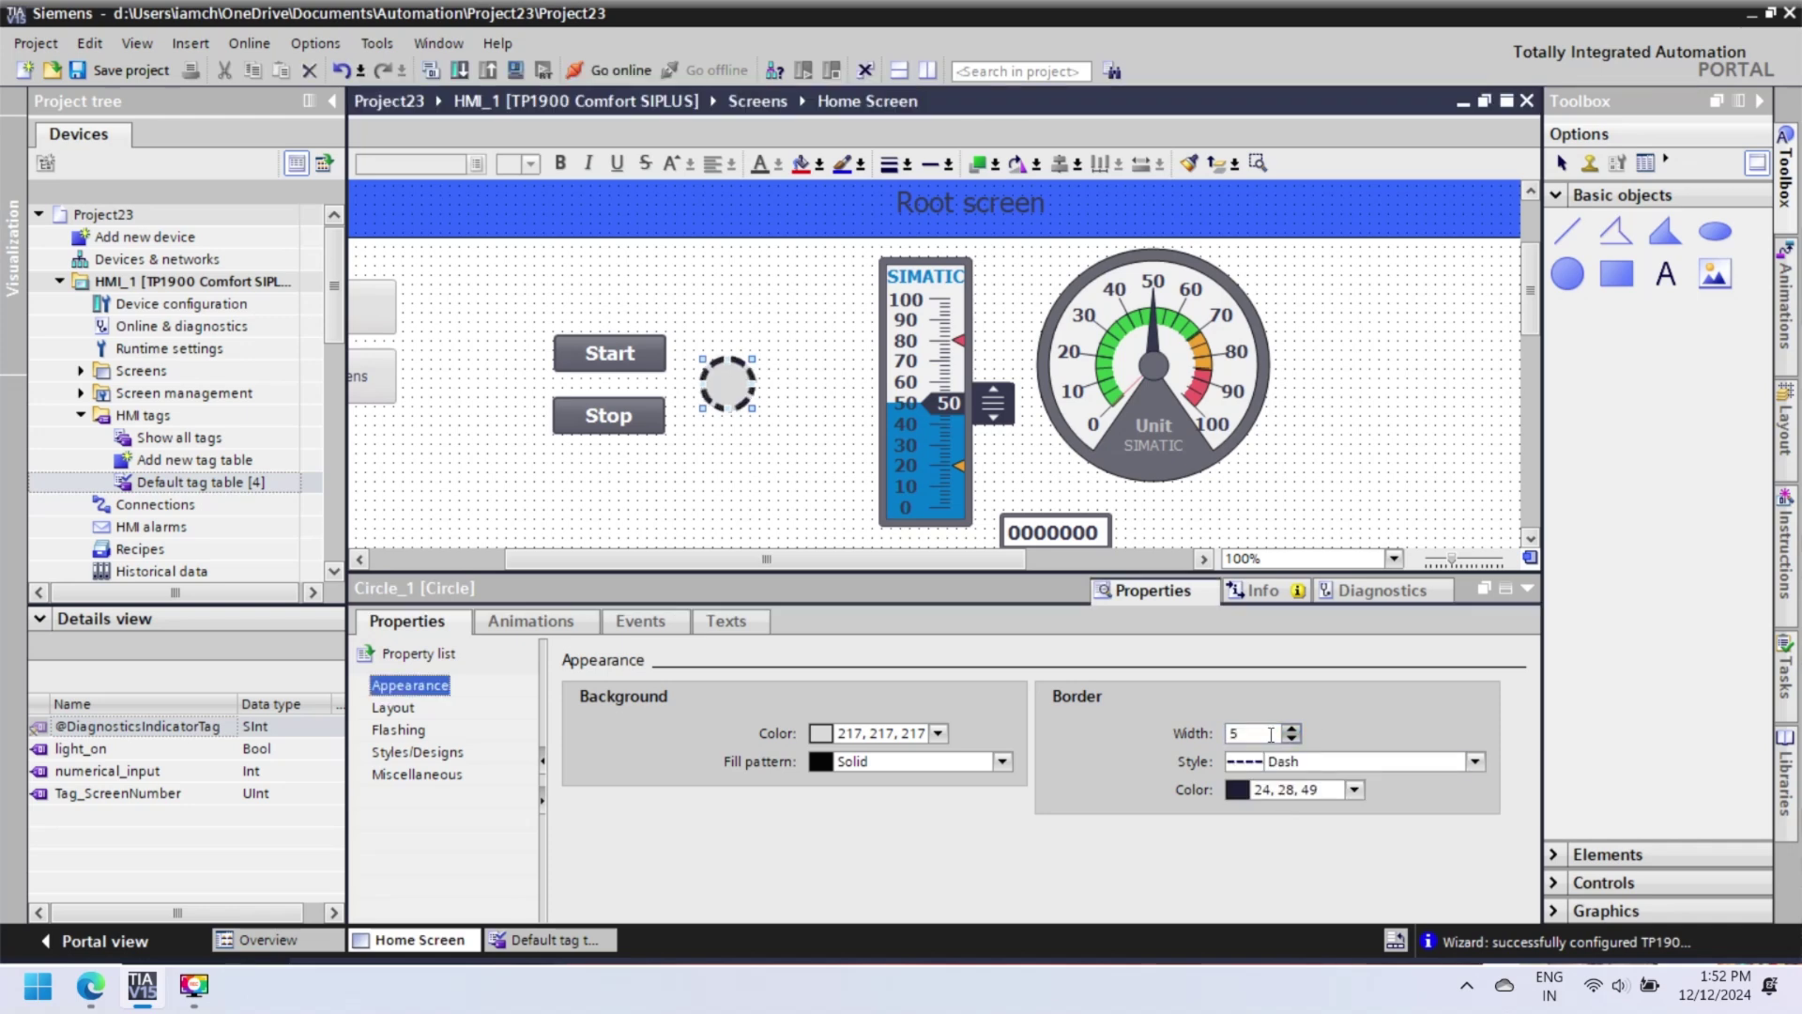
click(916, 477)
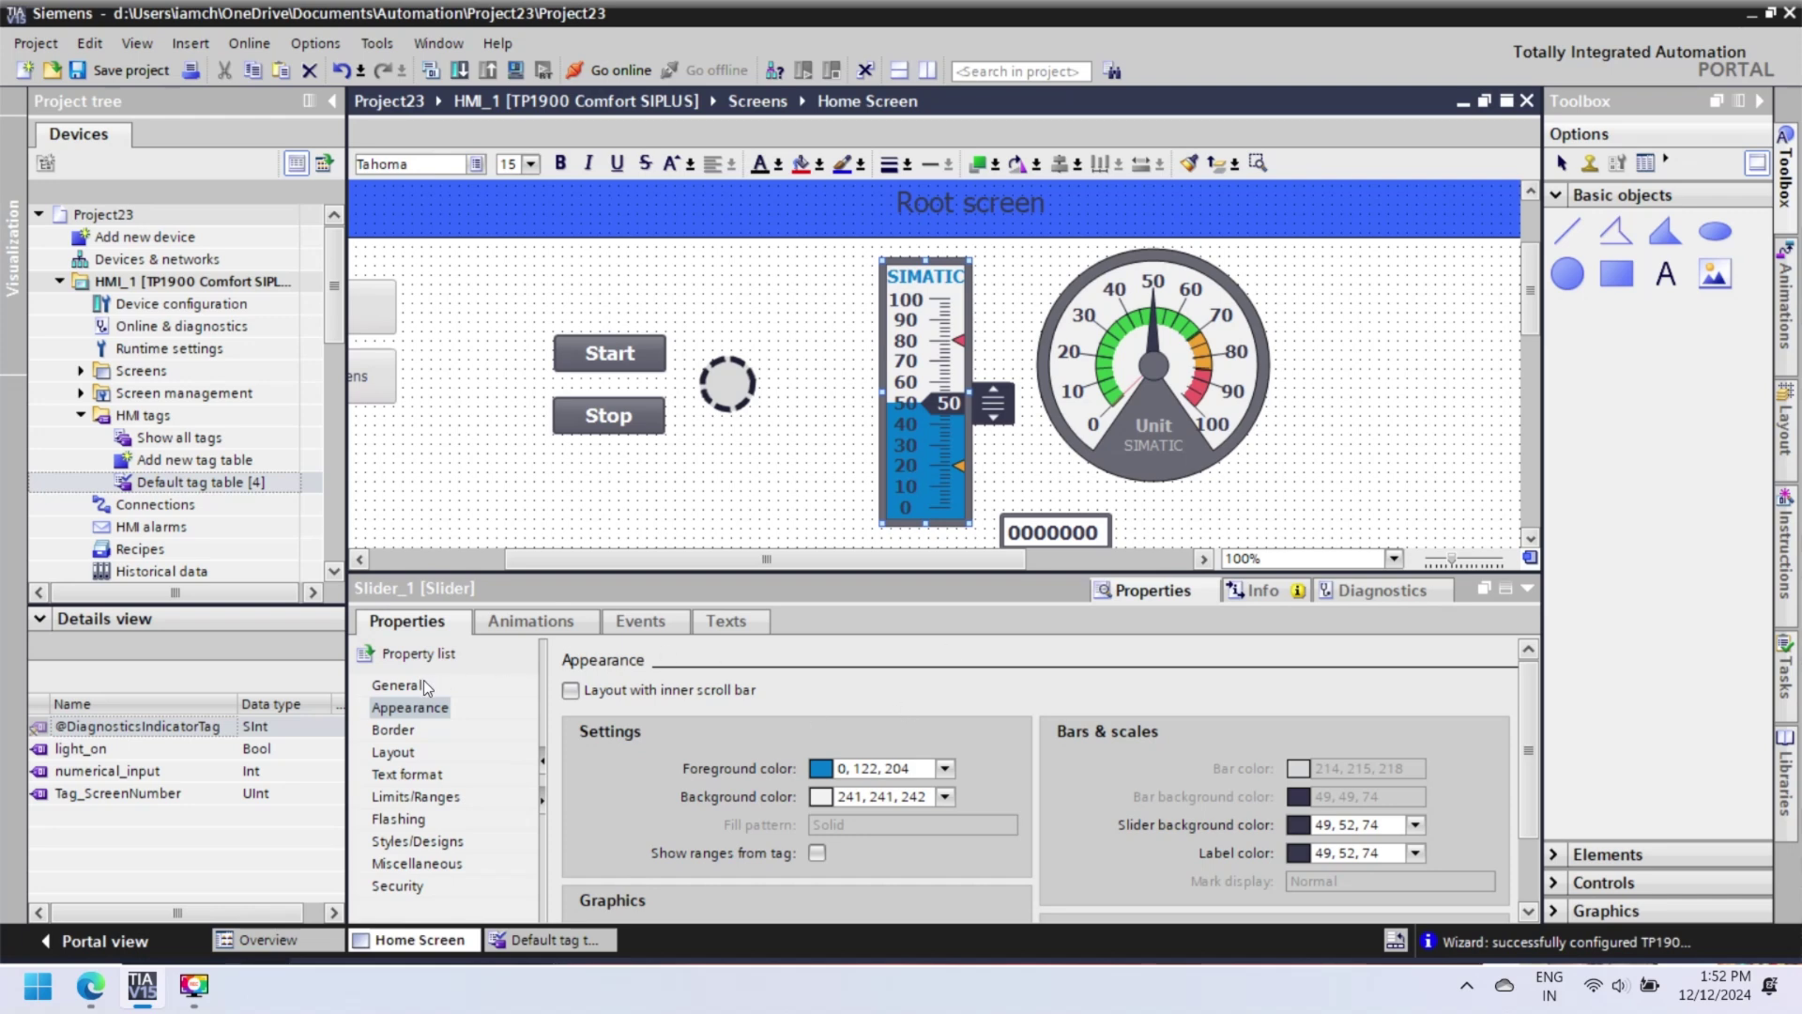
Set the slider's process tag to numerical_input
click(397, 686)
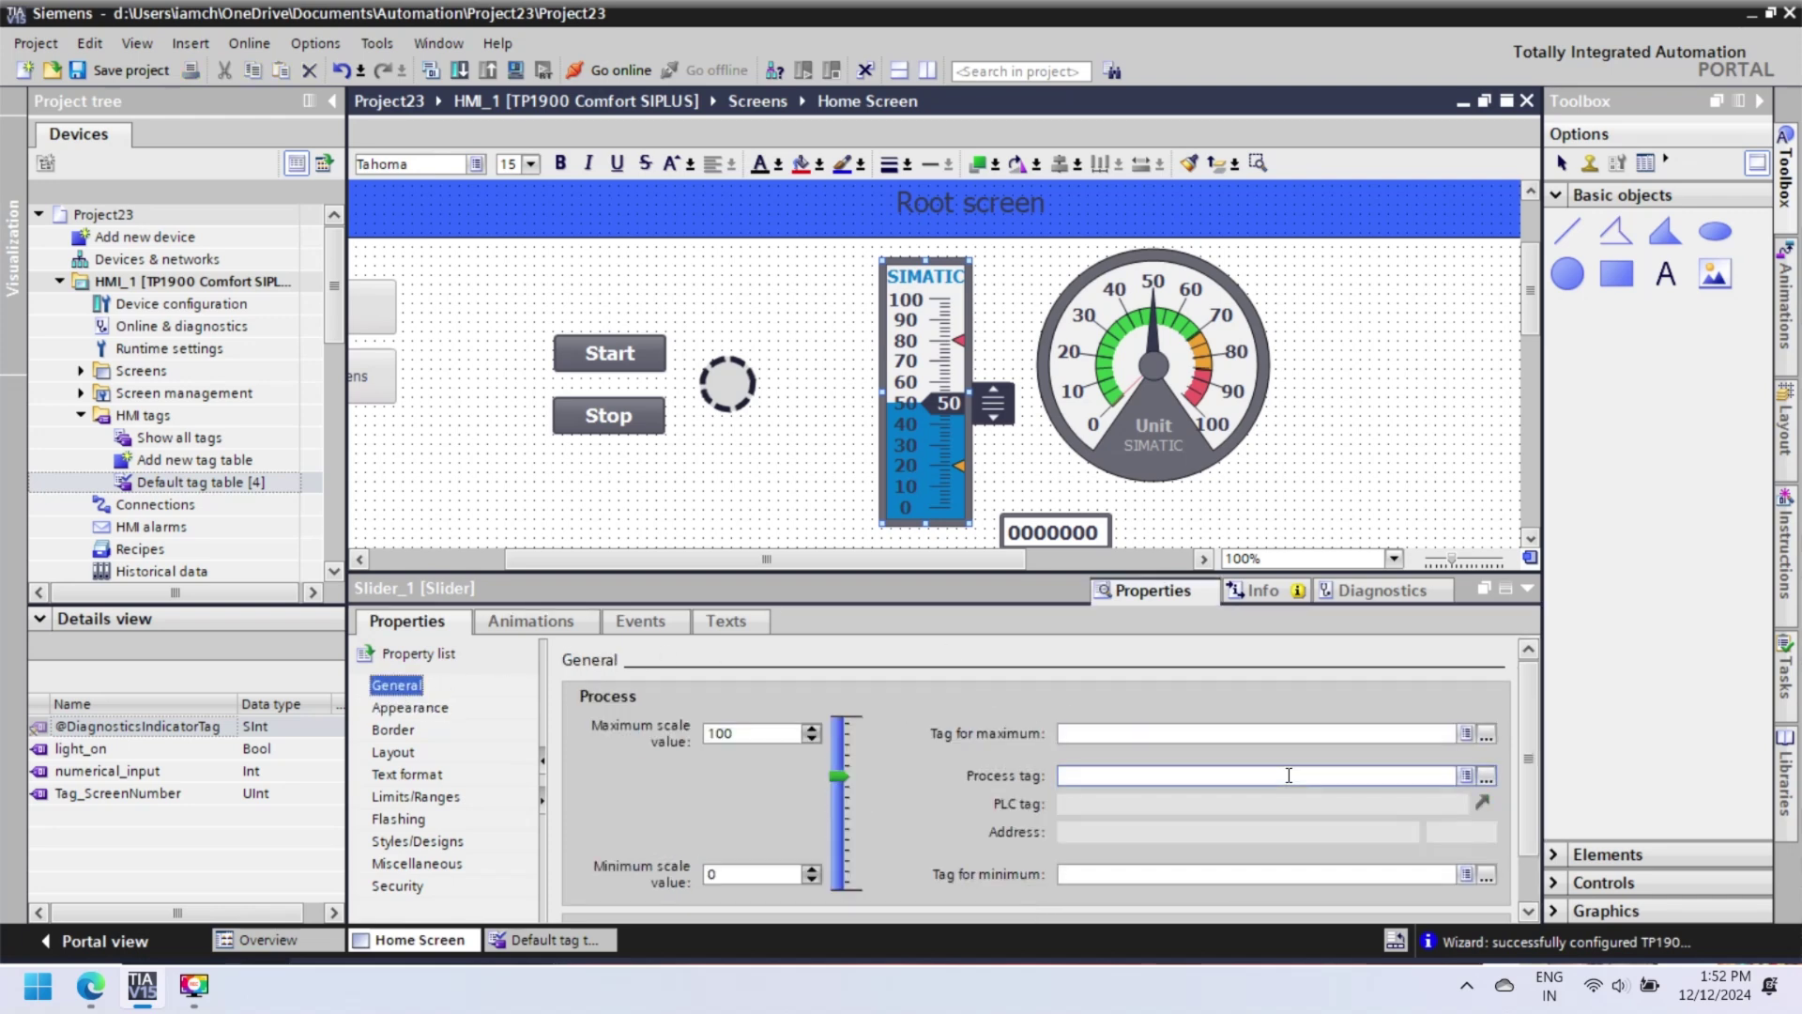
click(1464, 775)
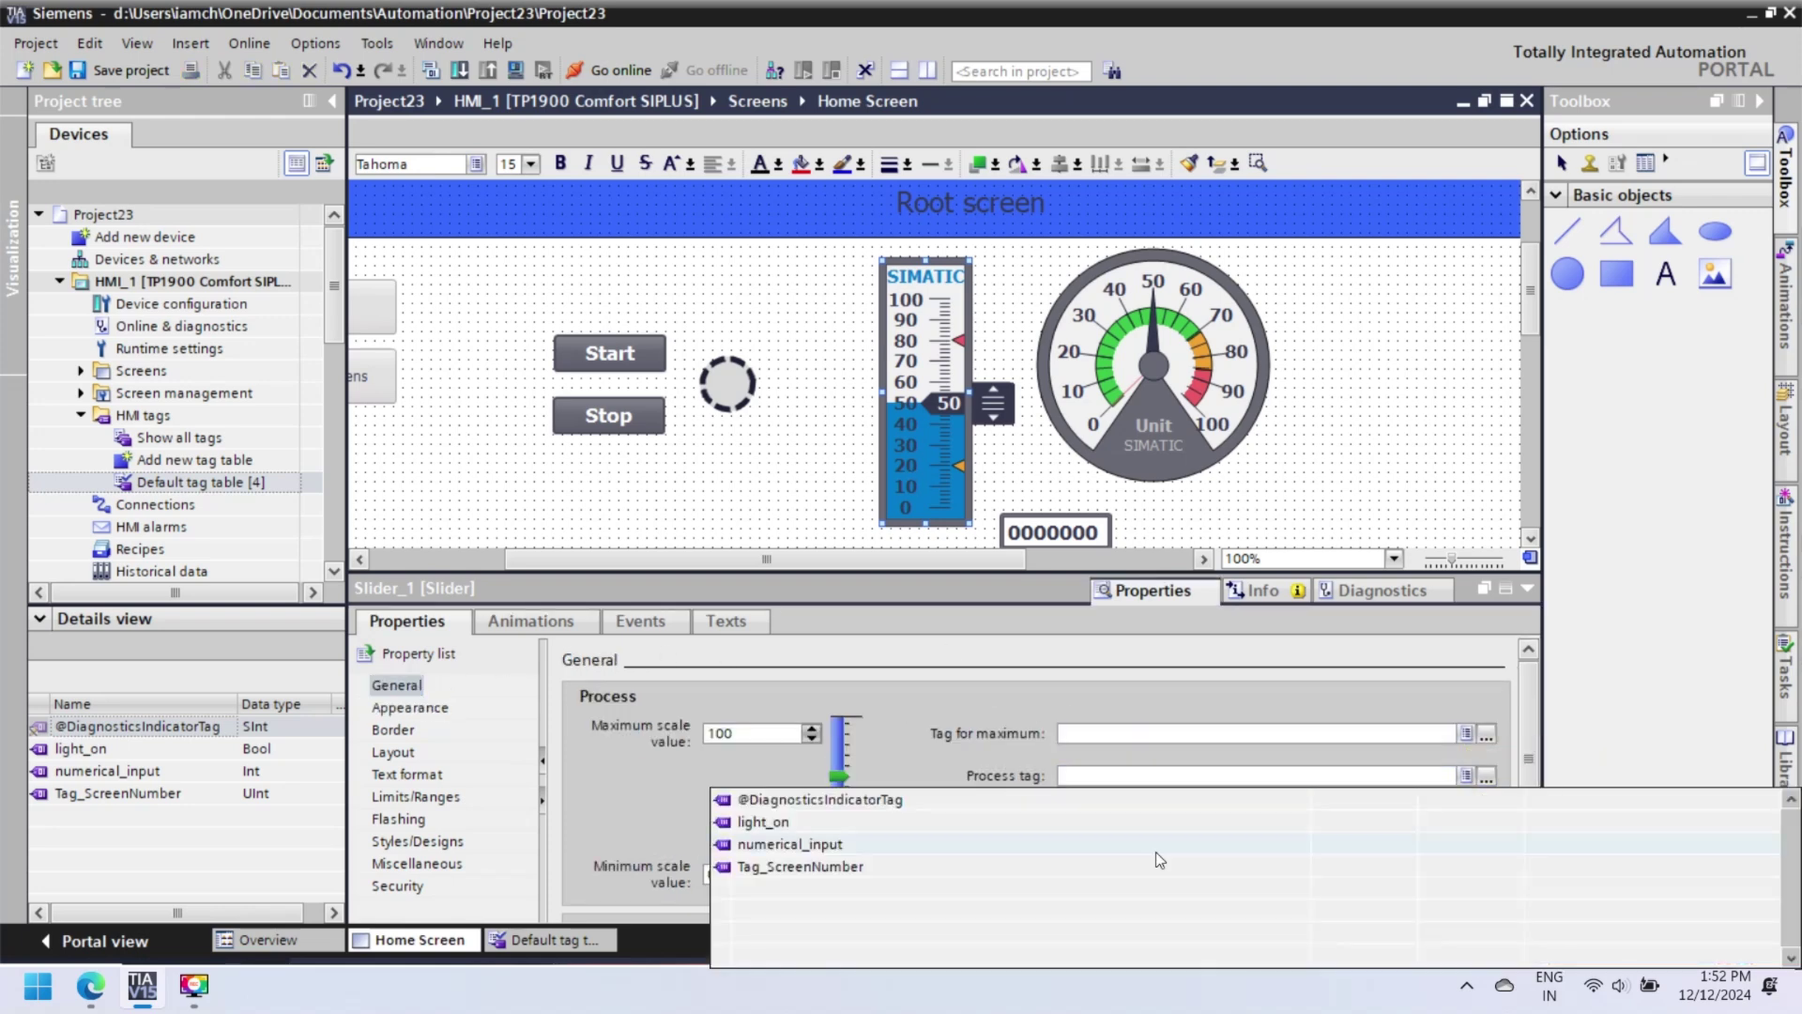
click(838, 846)
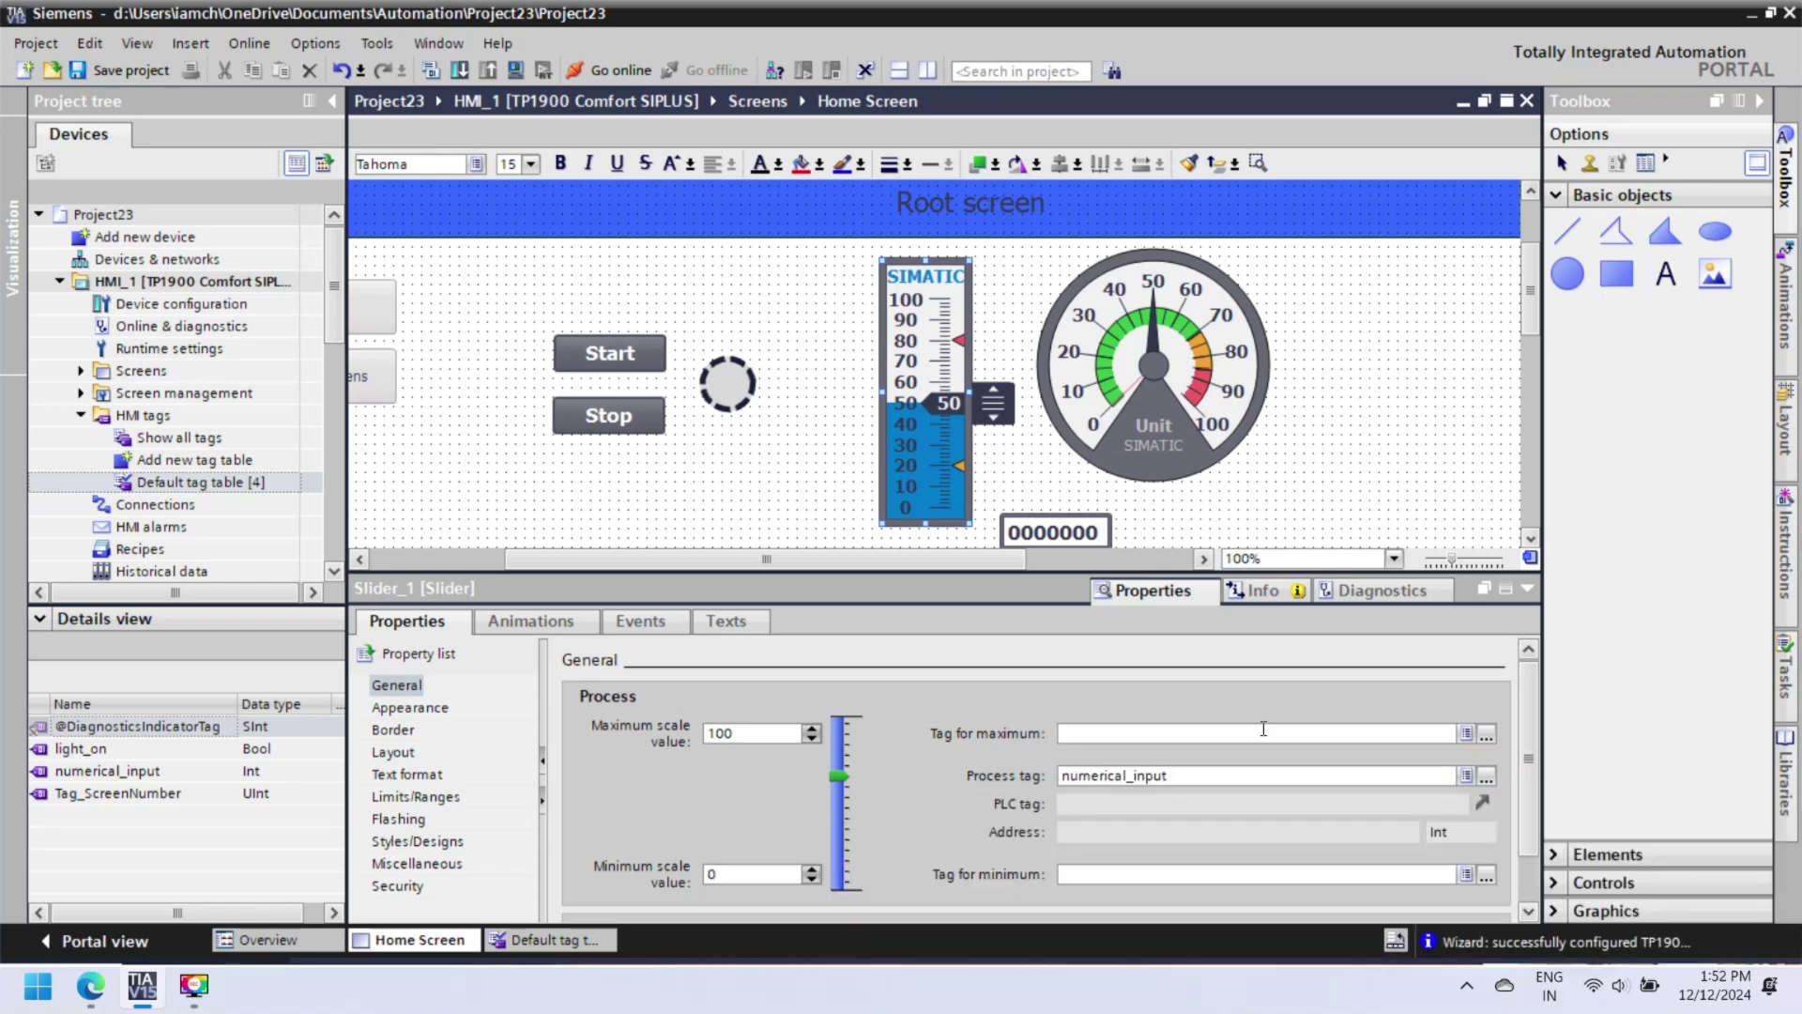
Link the I/O field to numerical_input and keep its format Decimal
click(1031, 535)
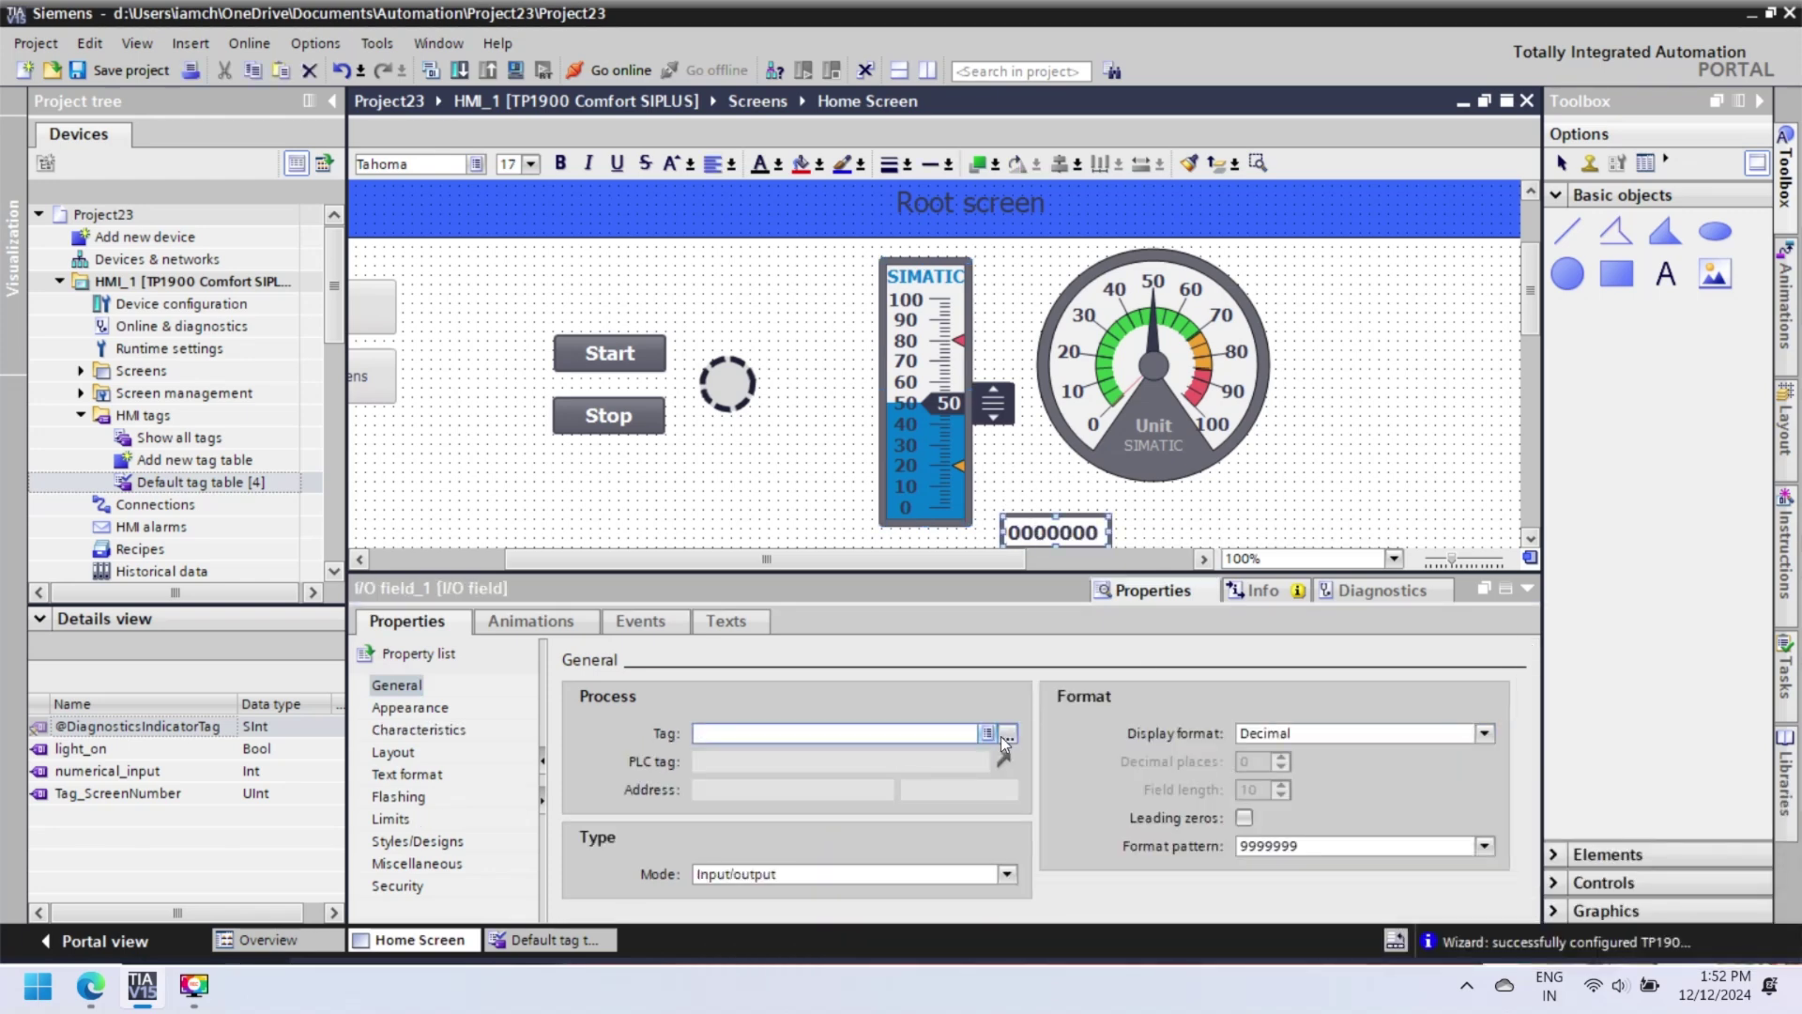
click(986, 731)
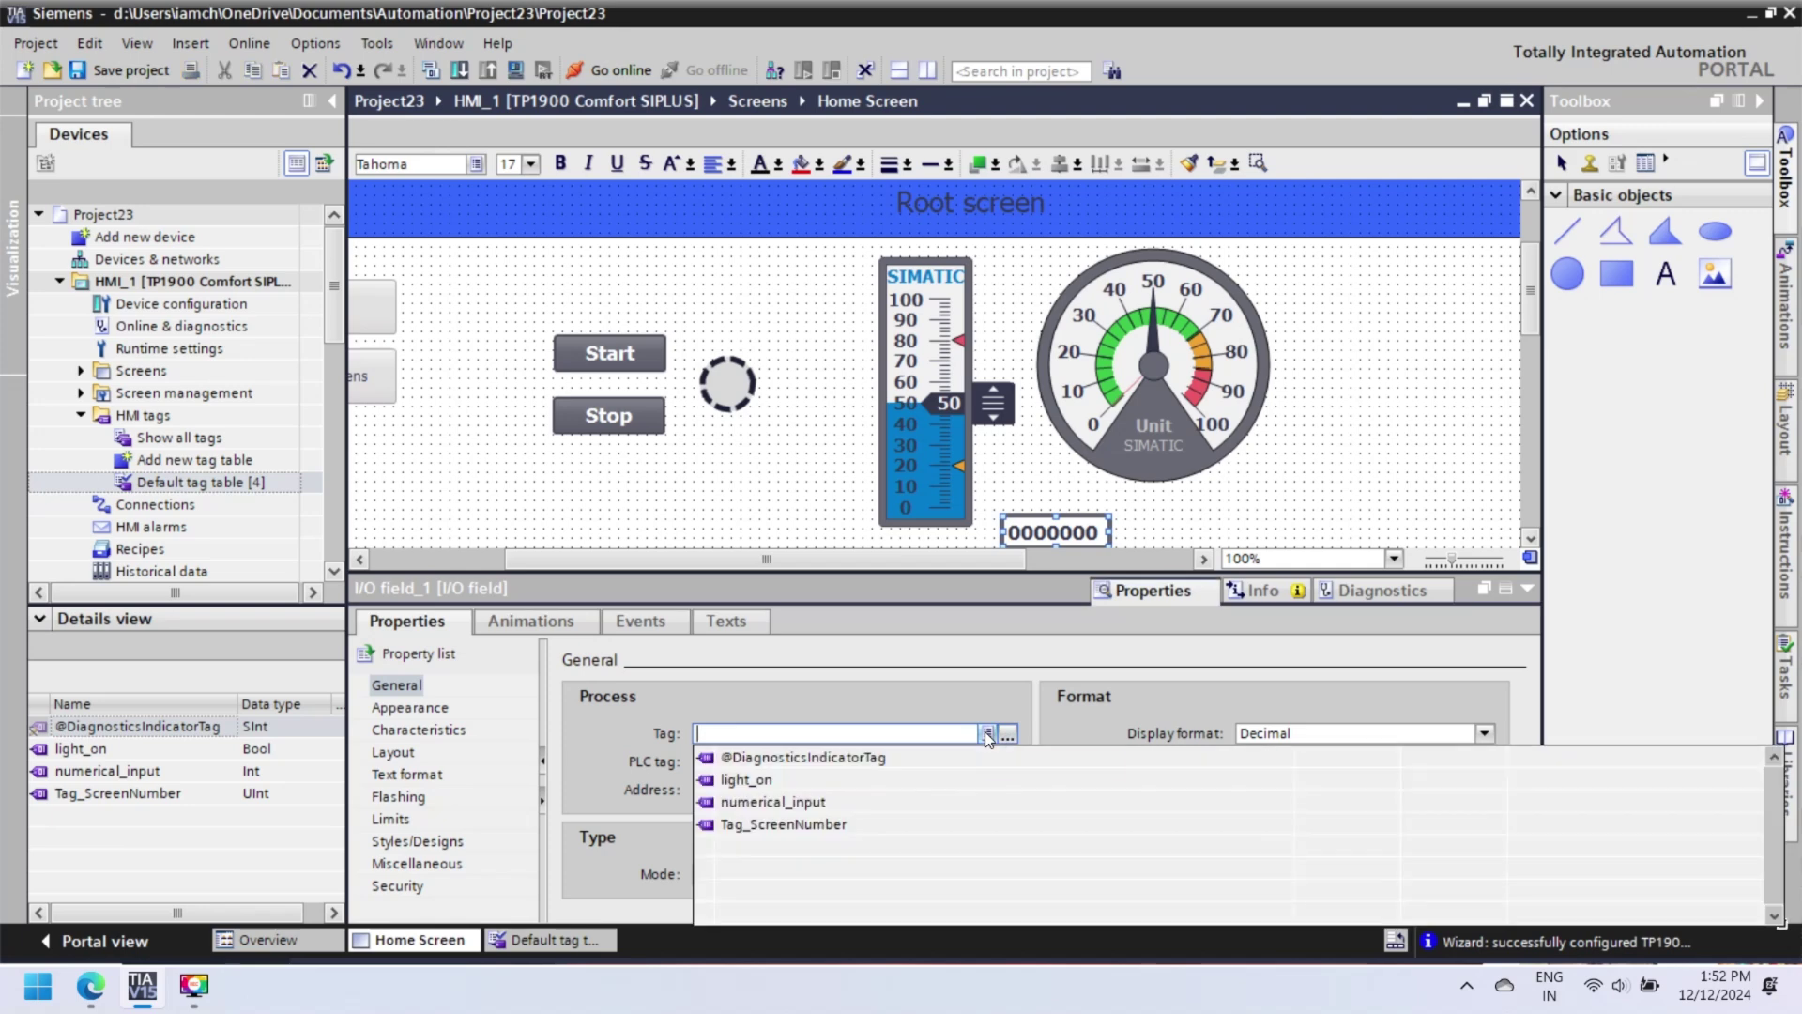
click(762, 796)
click(1484, 733)
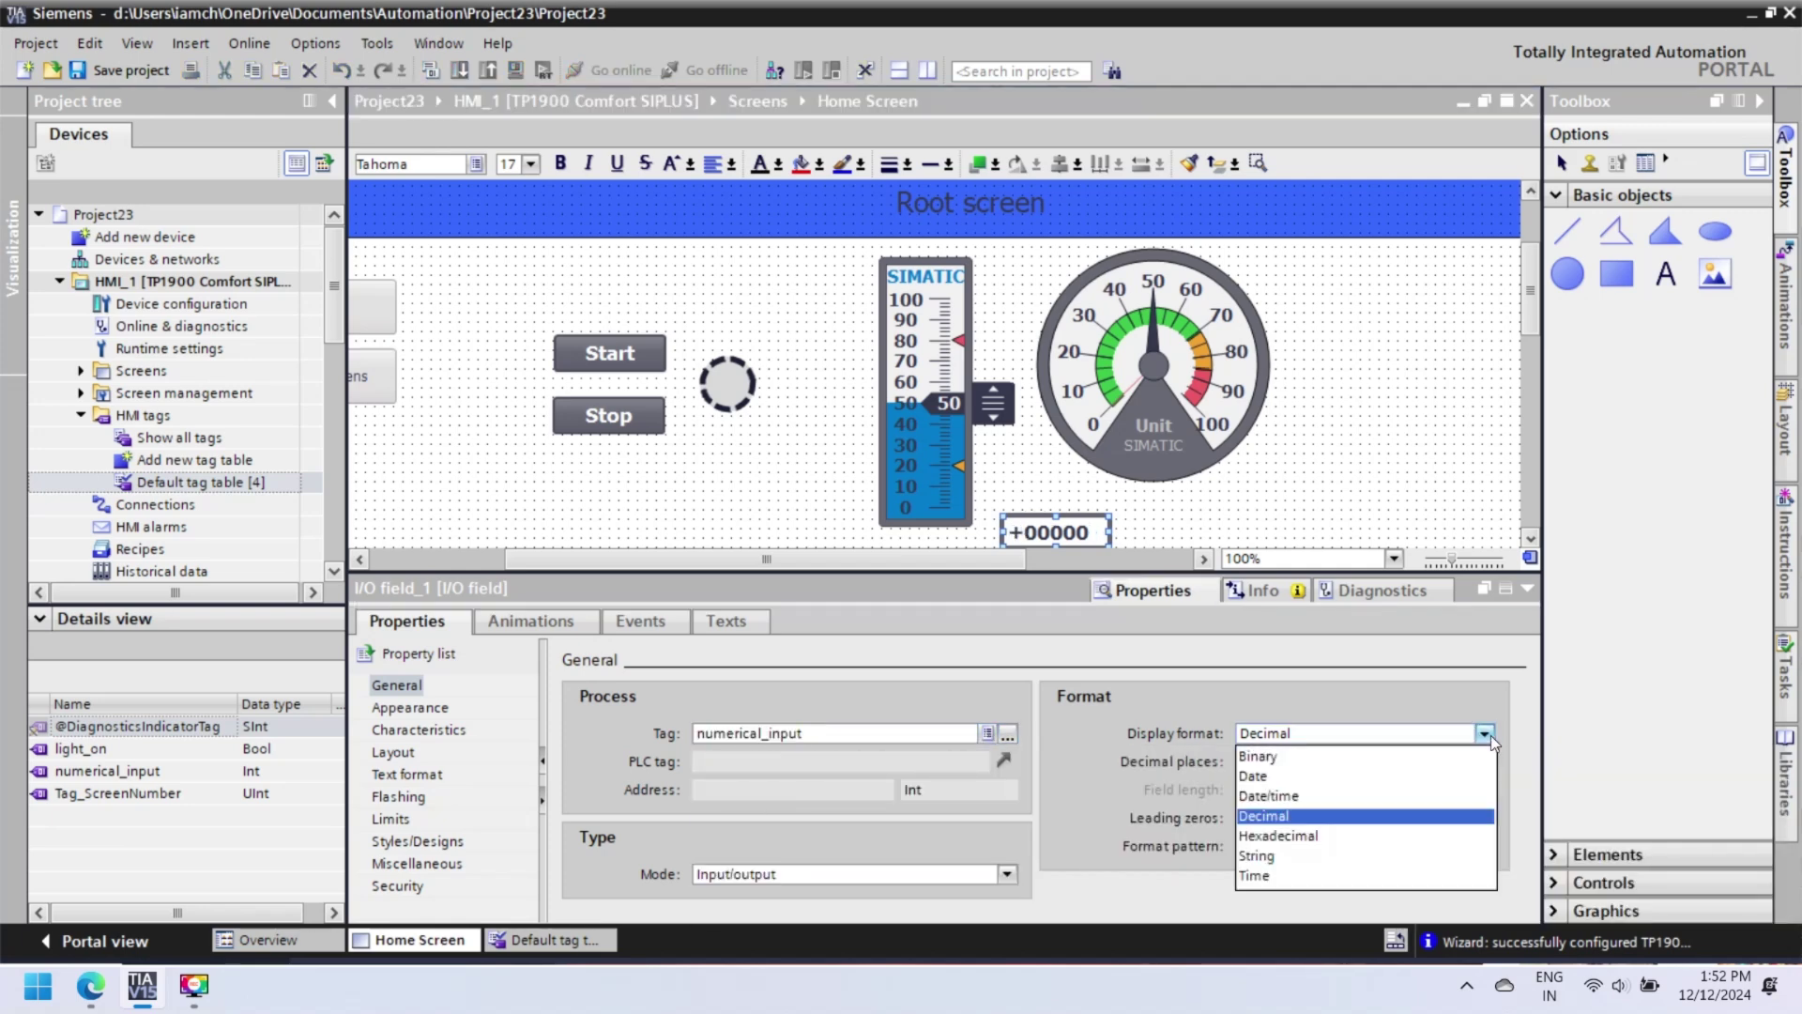
click(1283, 816)
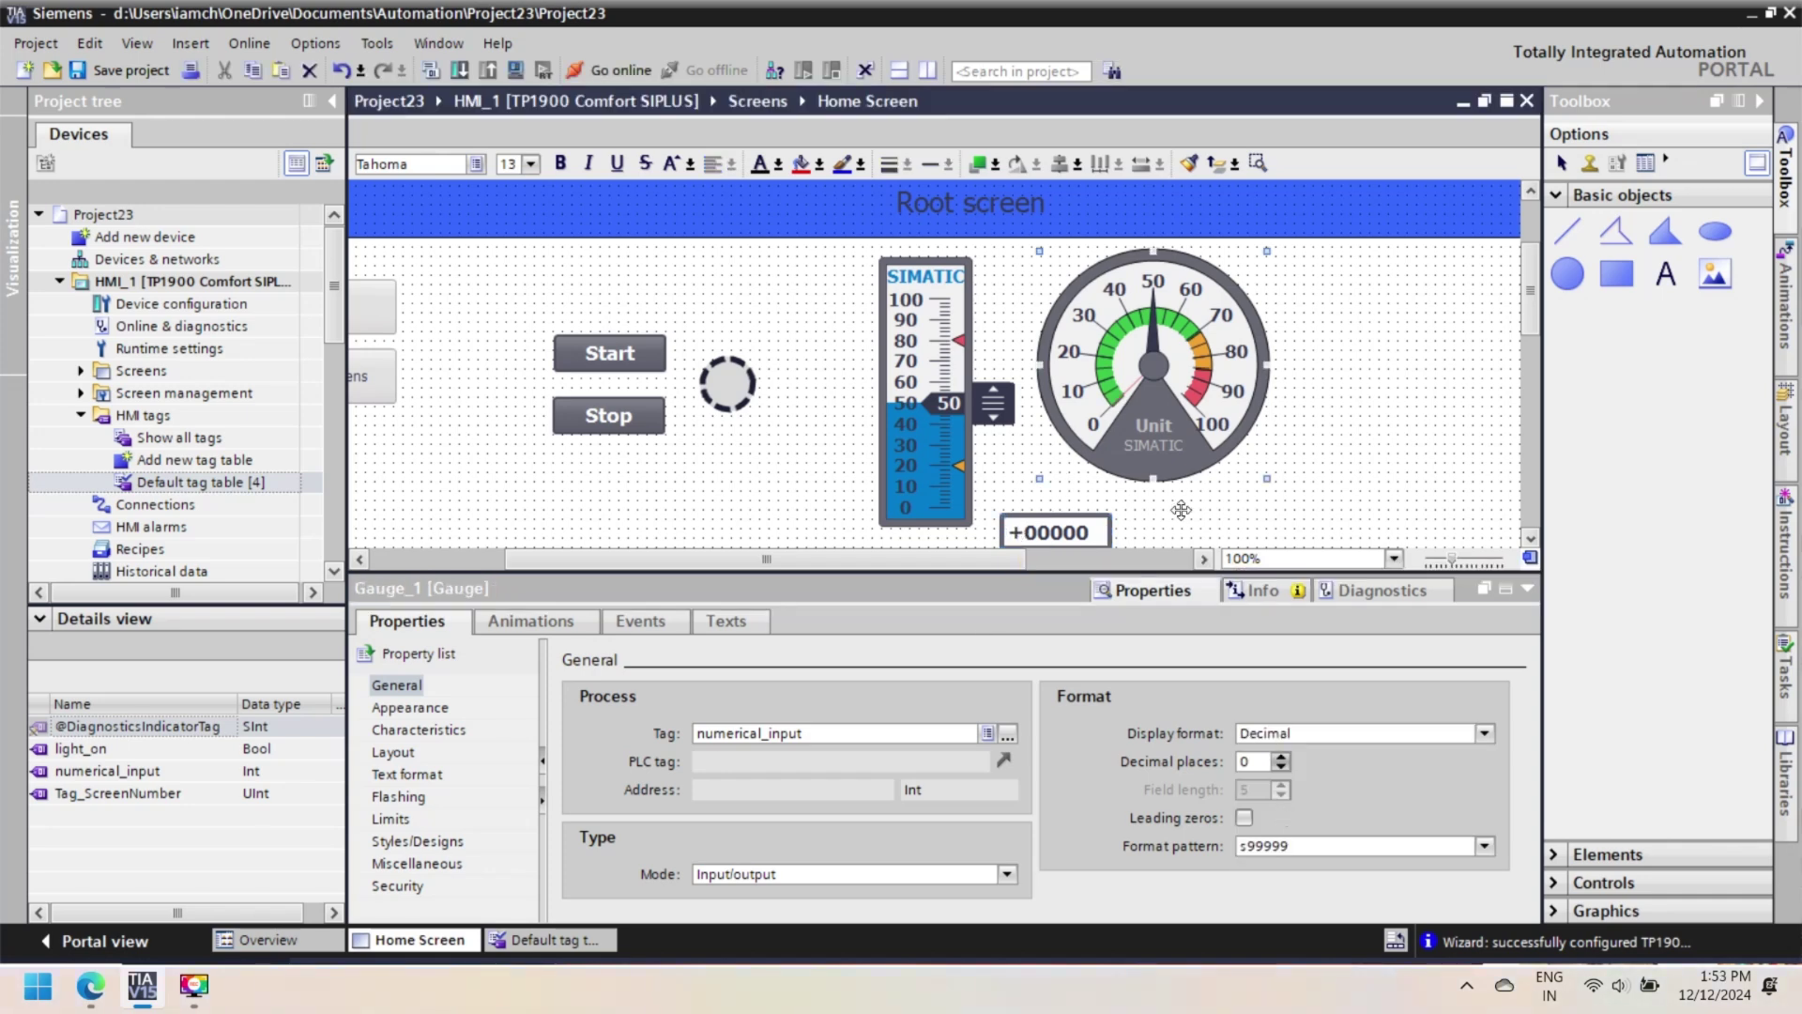
Set the gauge's process tag to numerical_input
click(1154, 441)
click(1422, 772)
click(1468, 775)
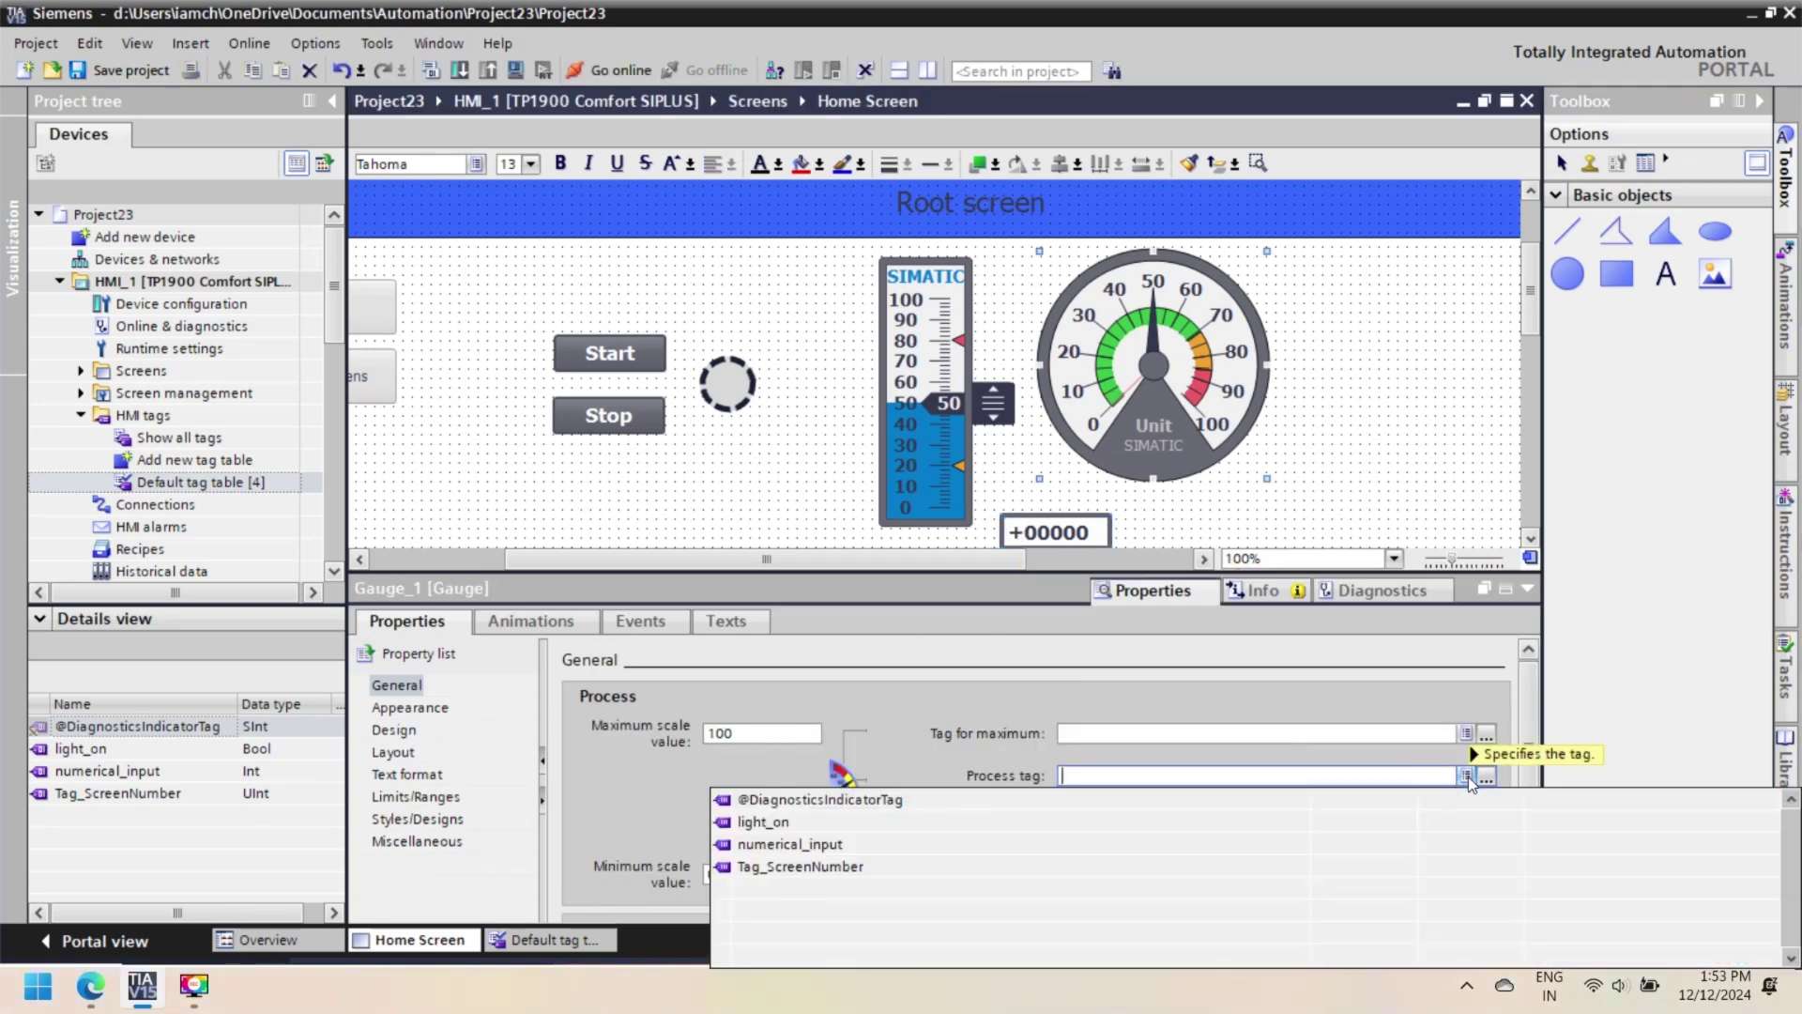
click(910, 845)
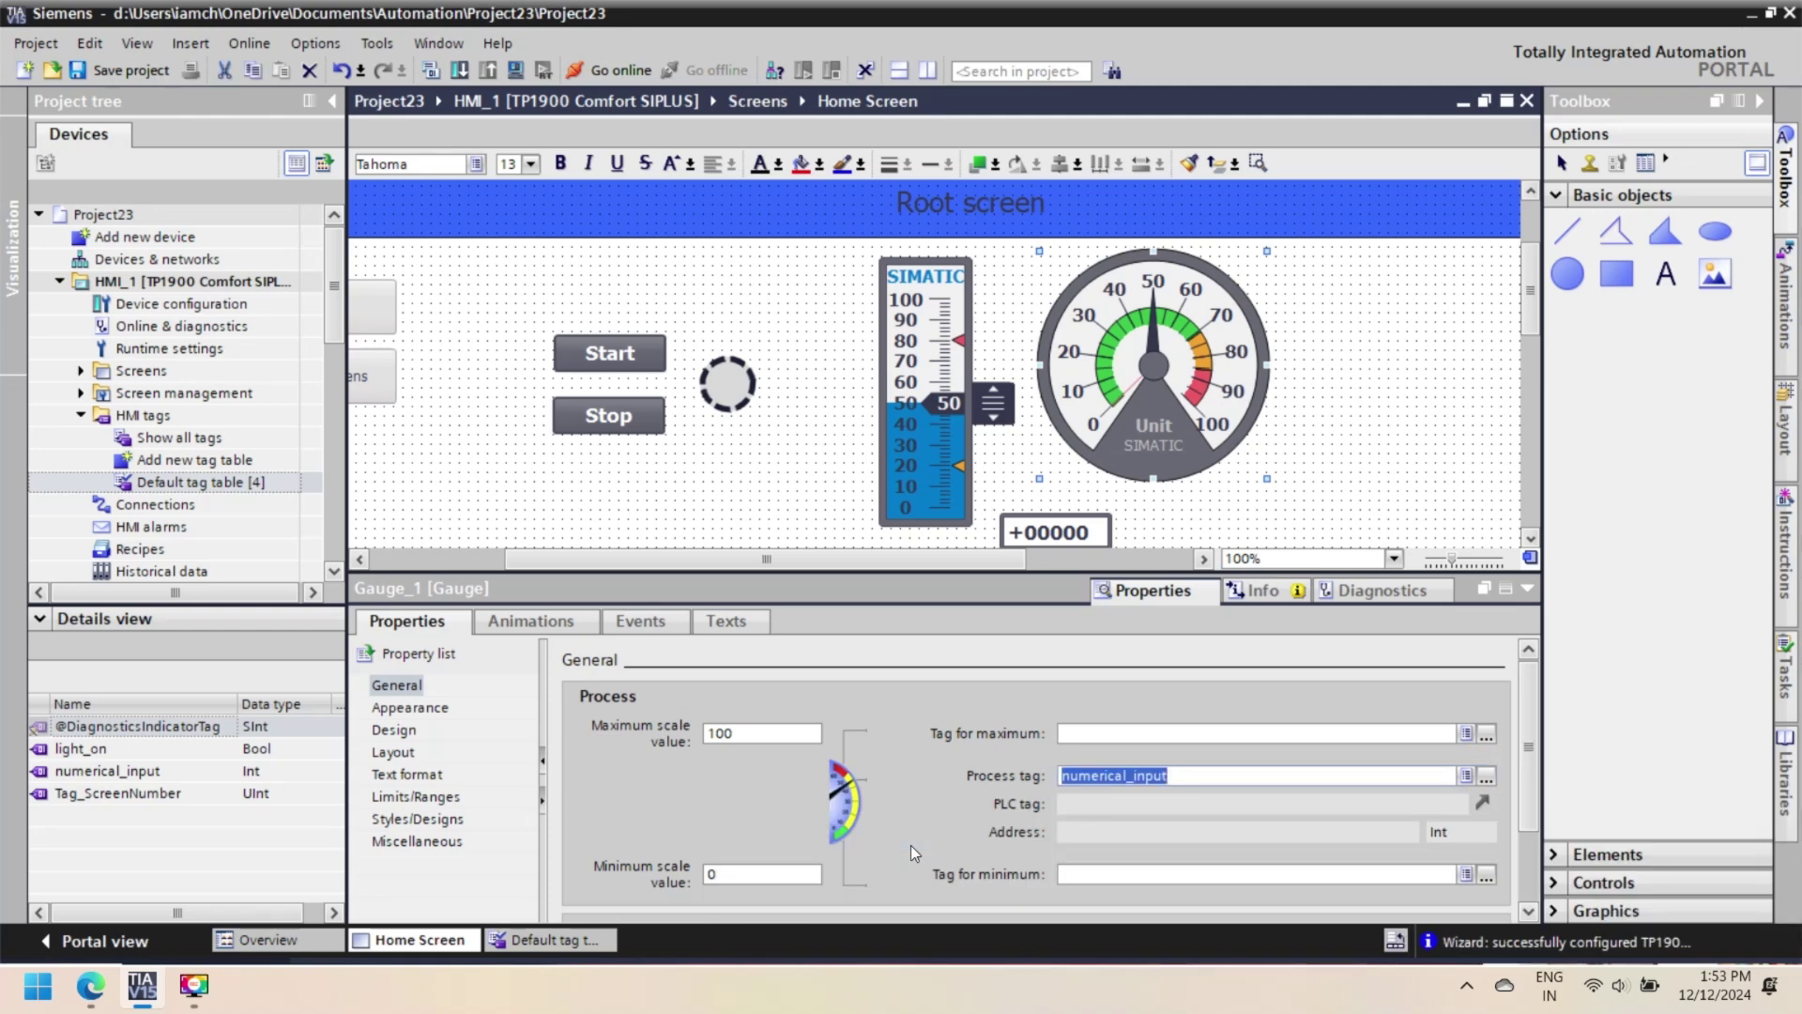
Give the gauge a layout without inner scale and a purple dial colour
click(407, 730)
click(573, 691)
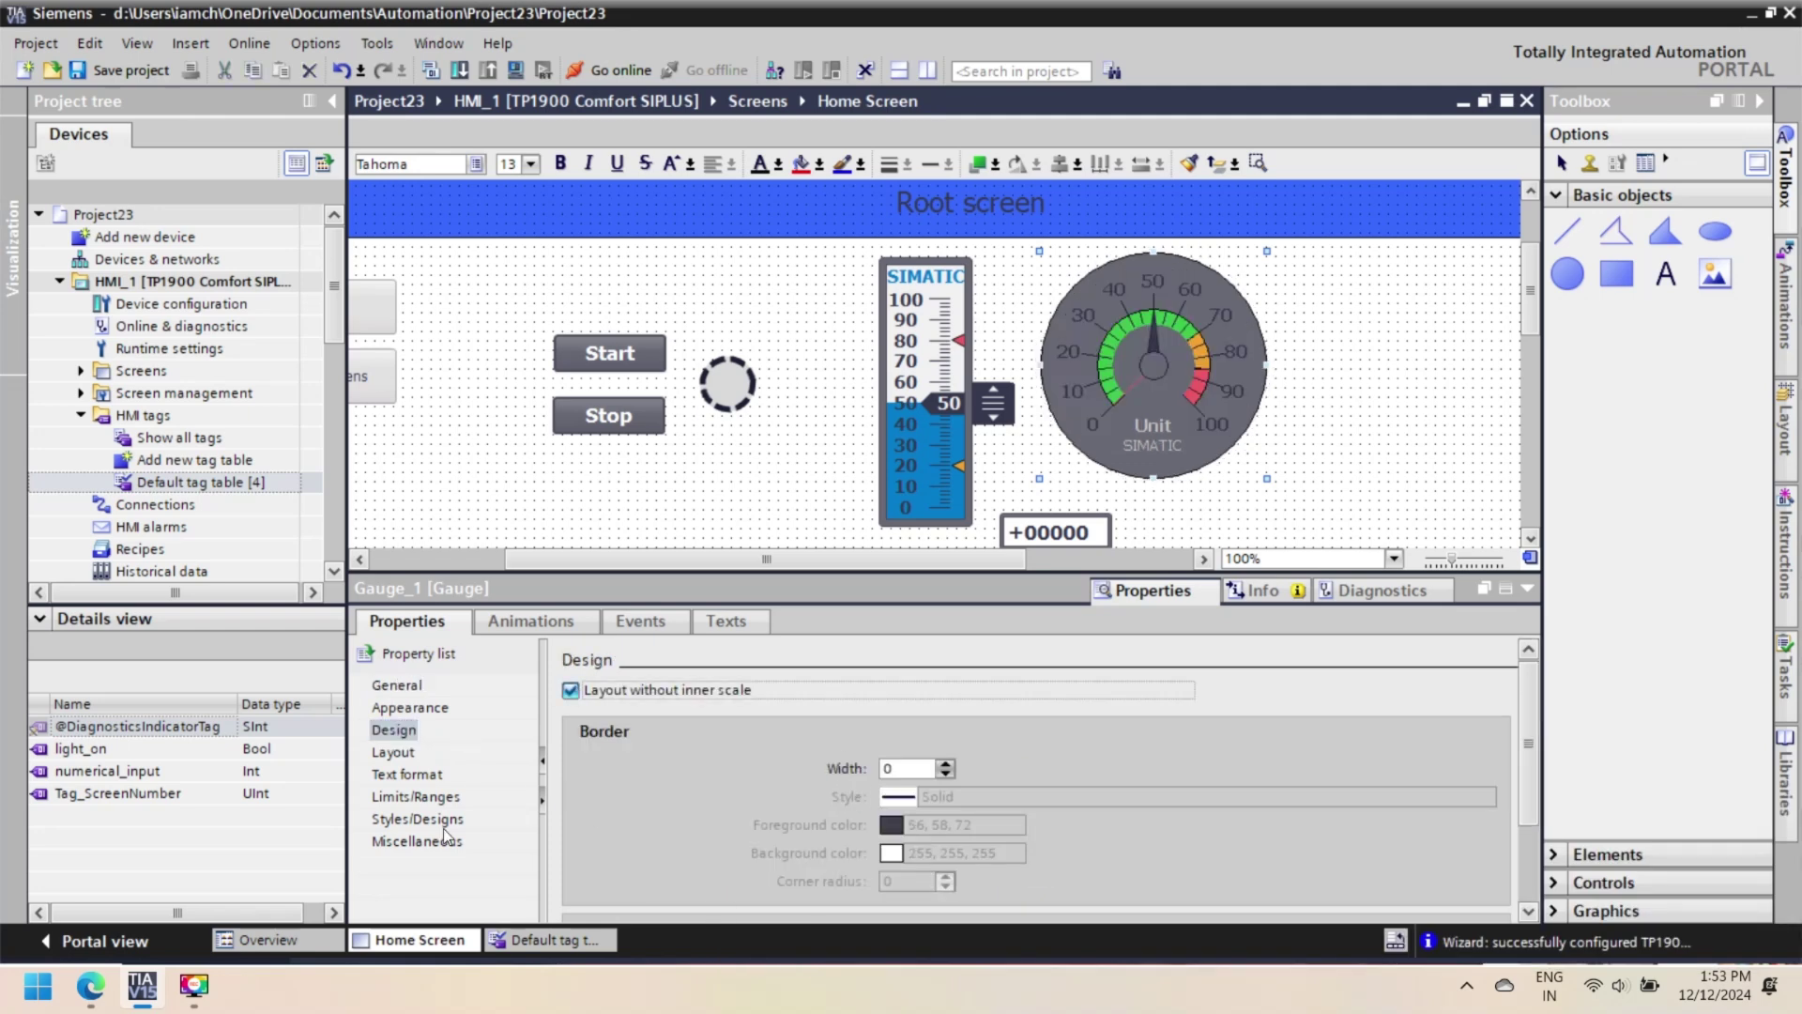
click(398, 686)
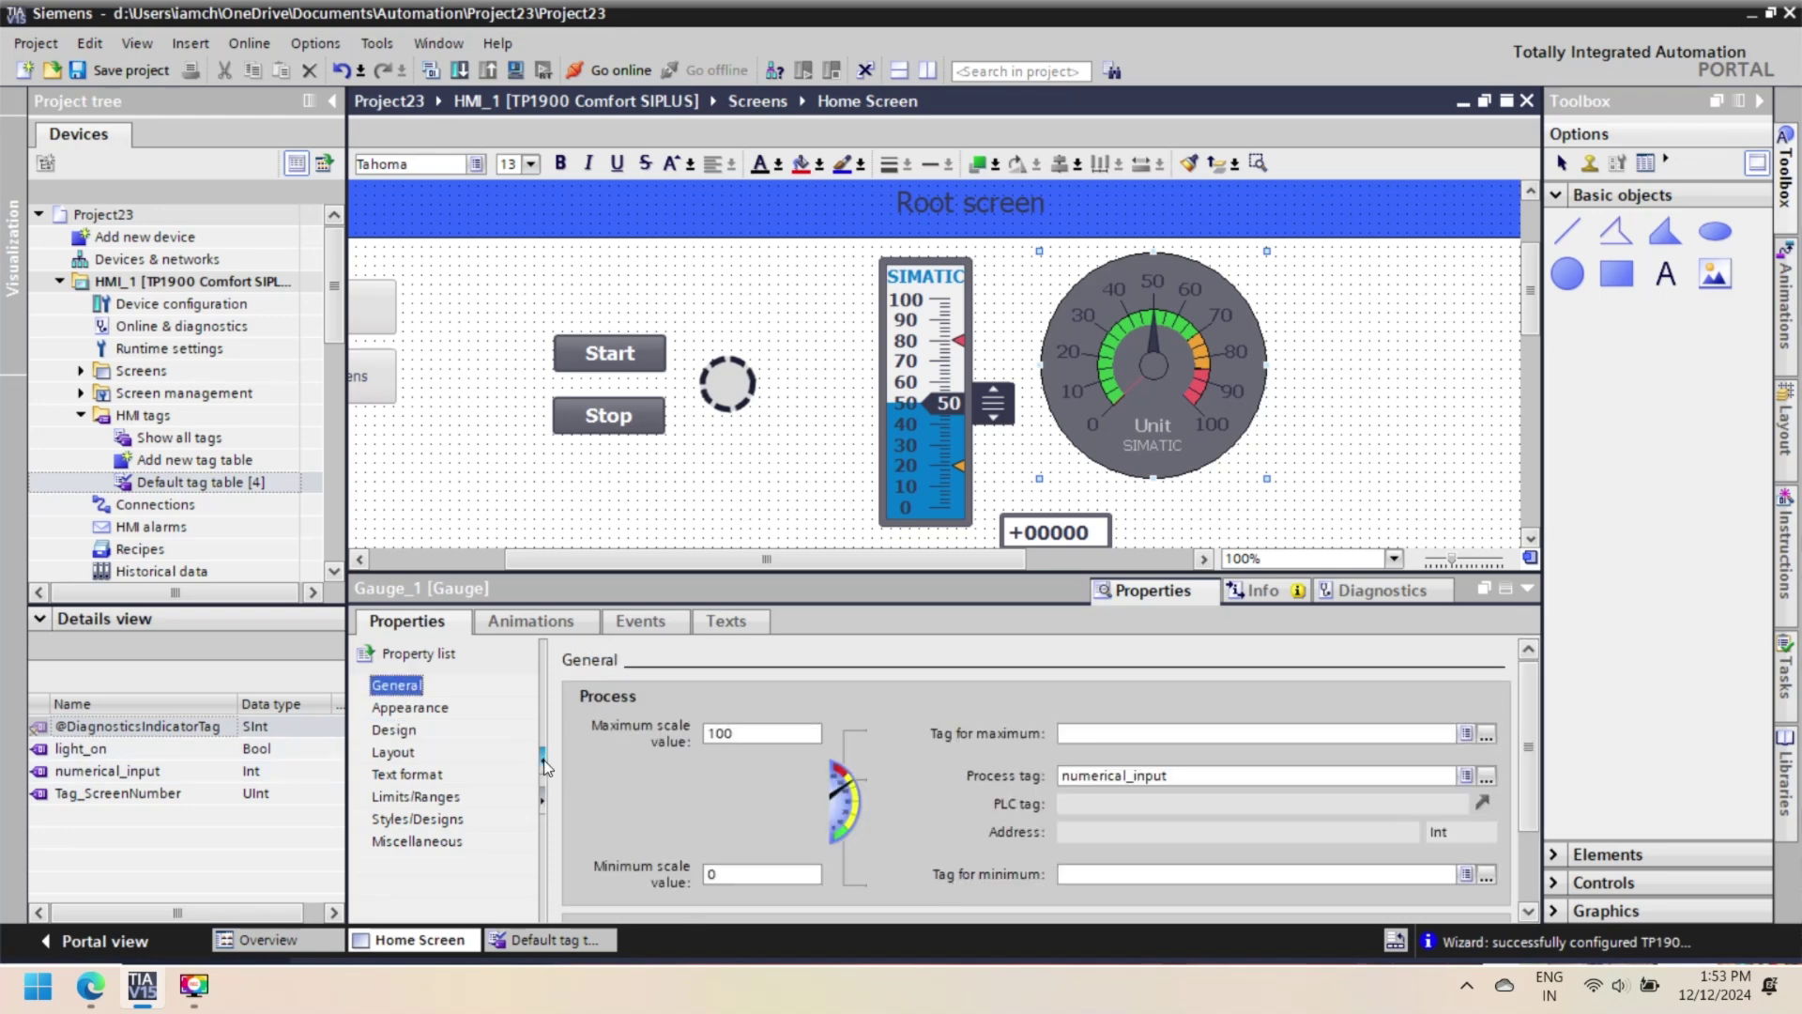
click(436, 715)
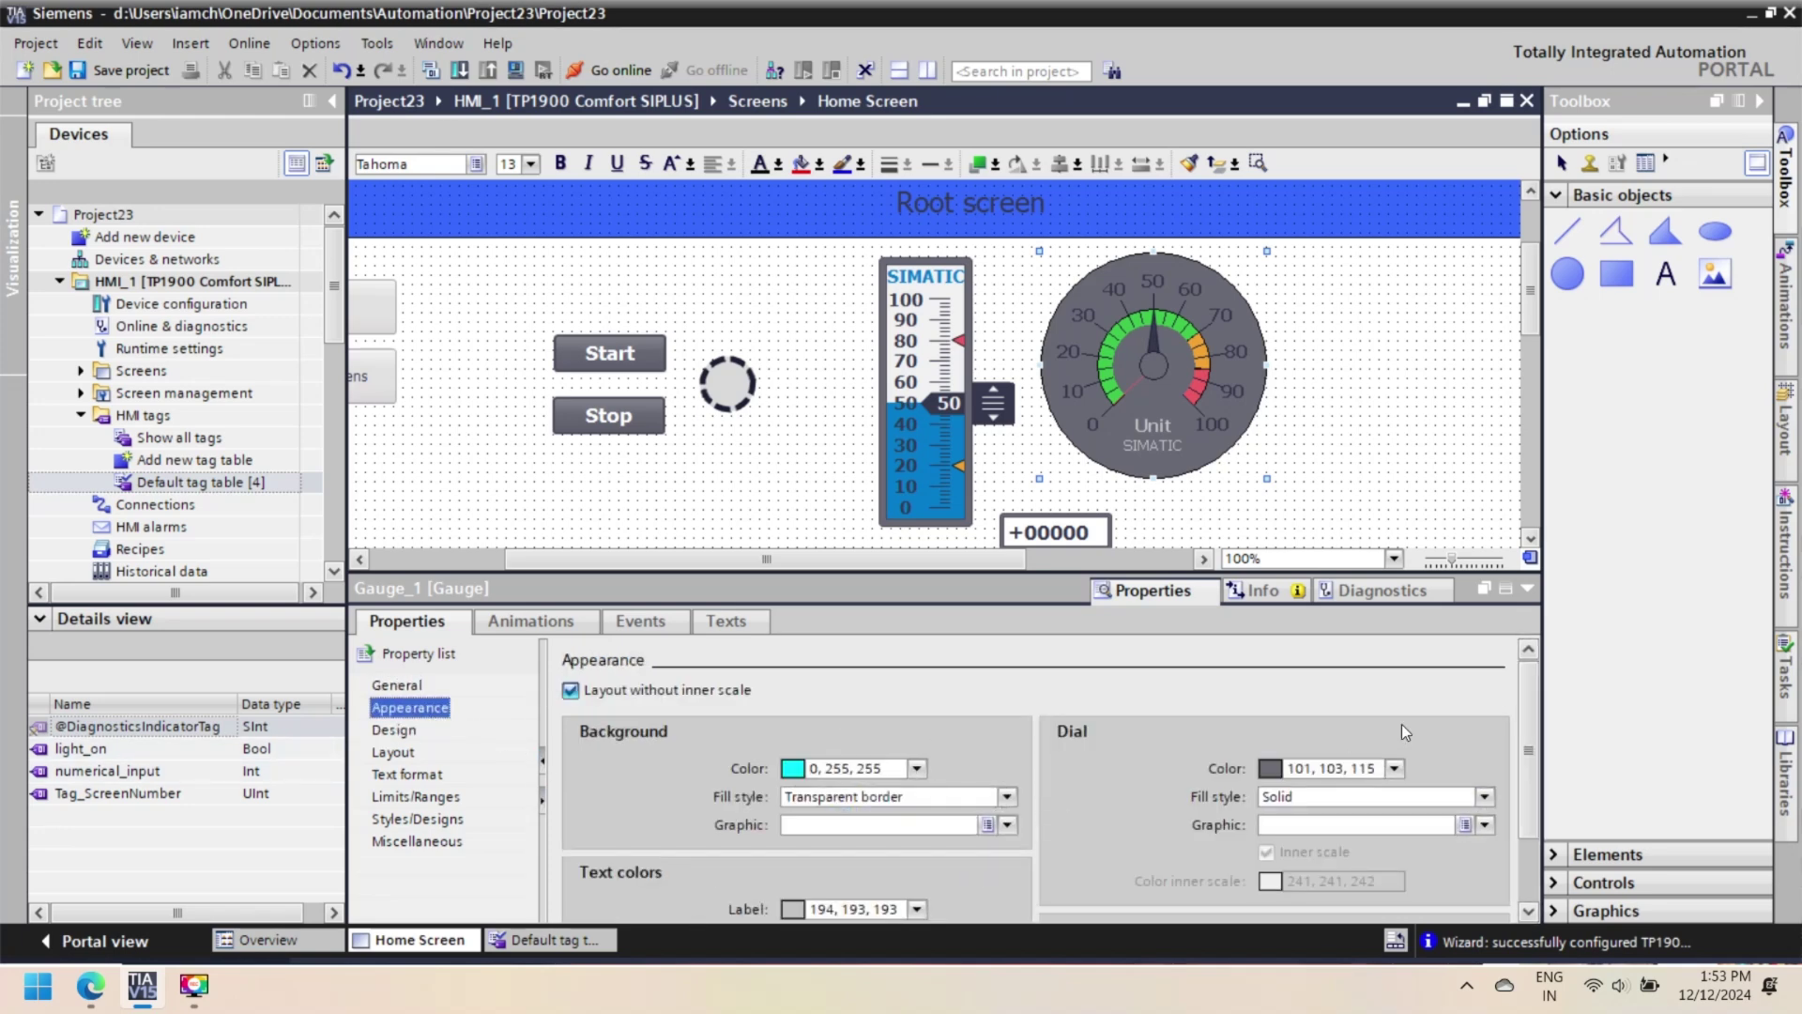
click(1403, 770)
click(1323, 708)
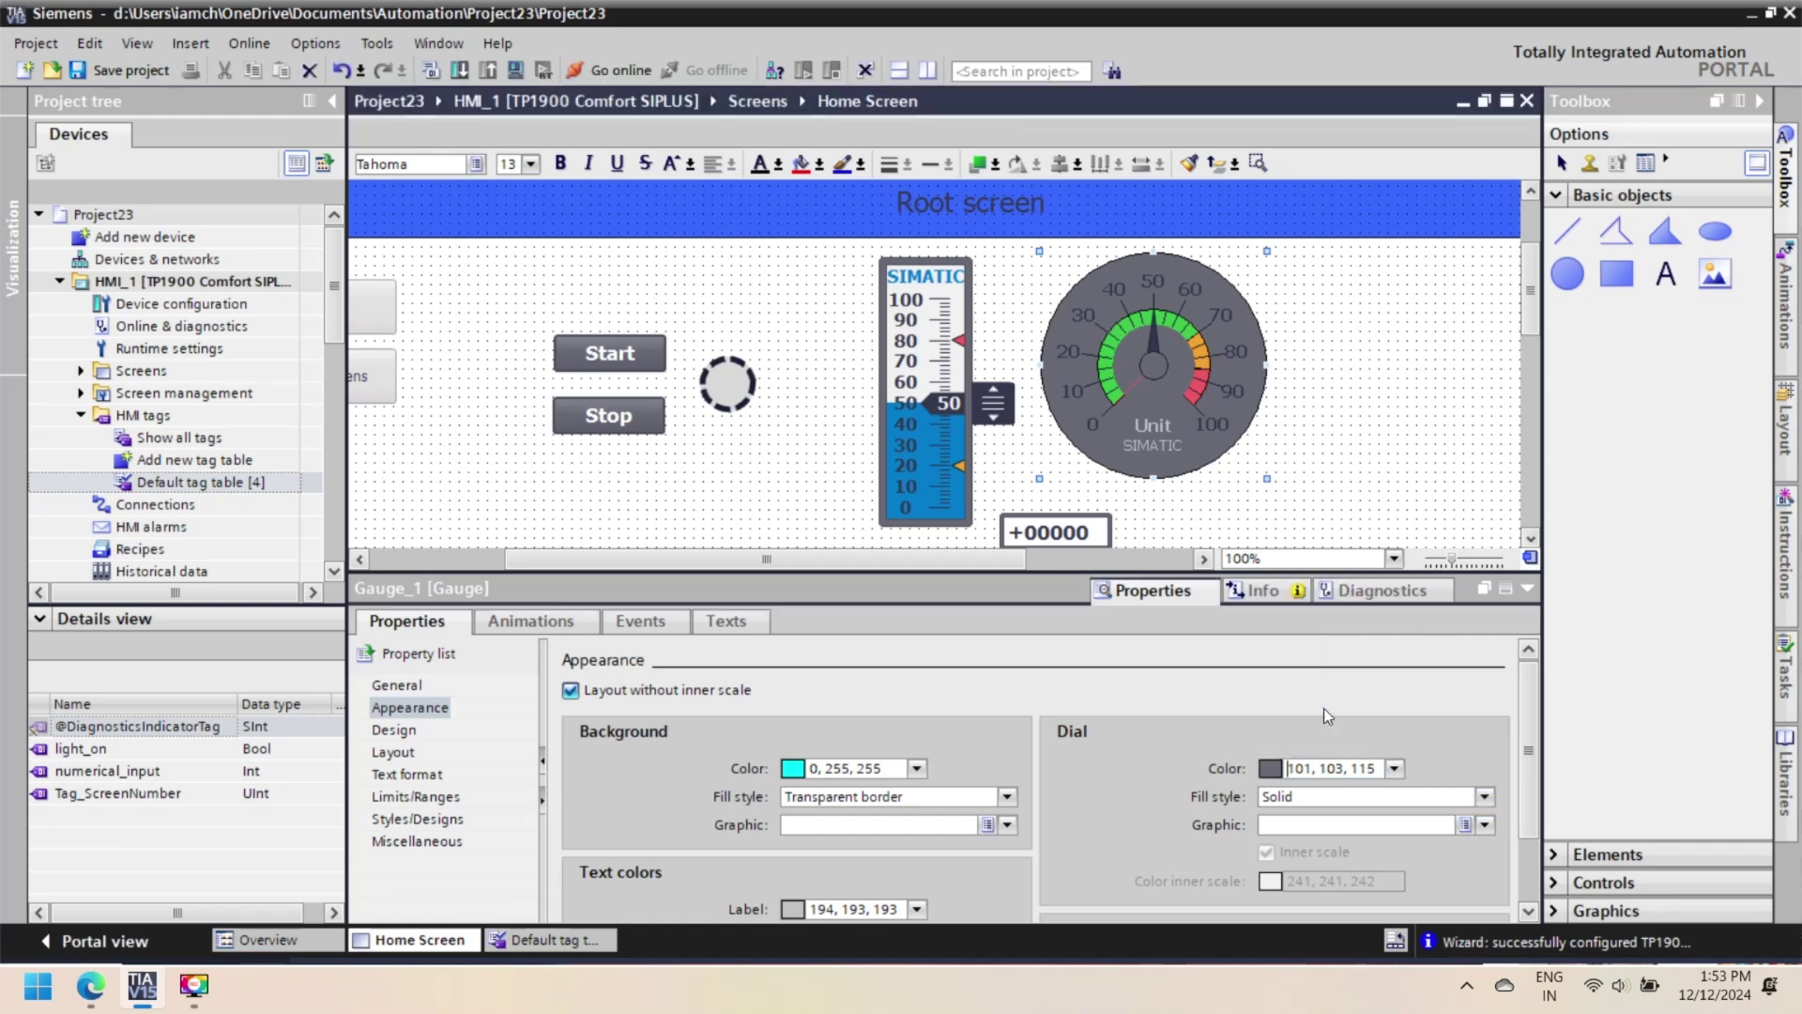
click(1394, 767)
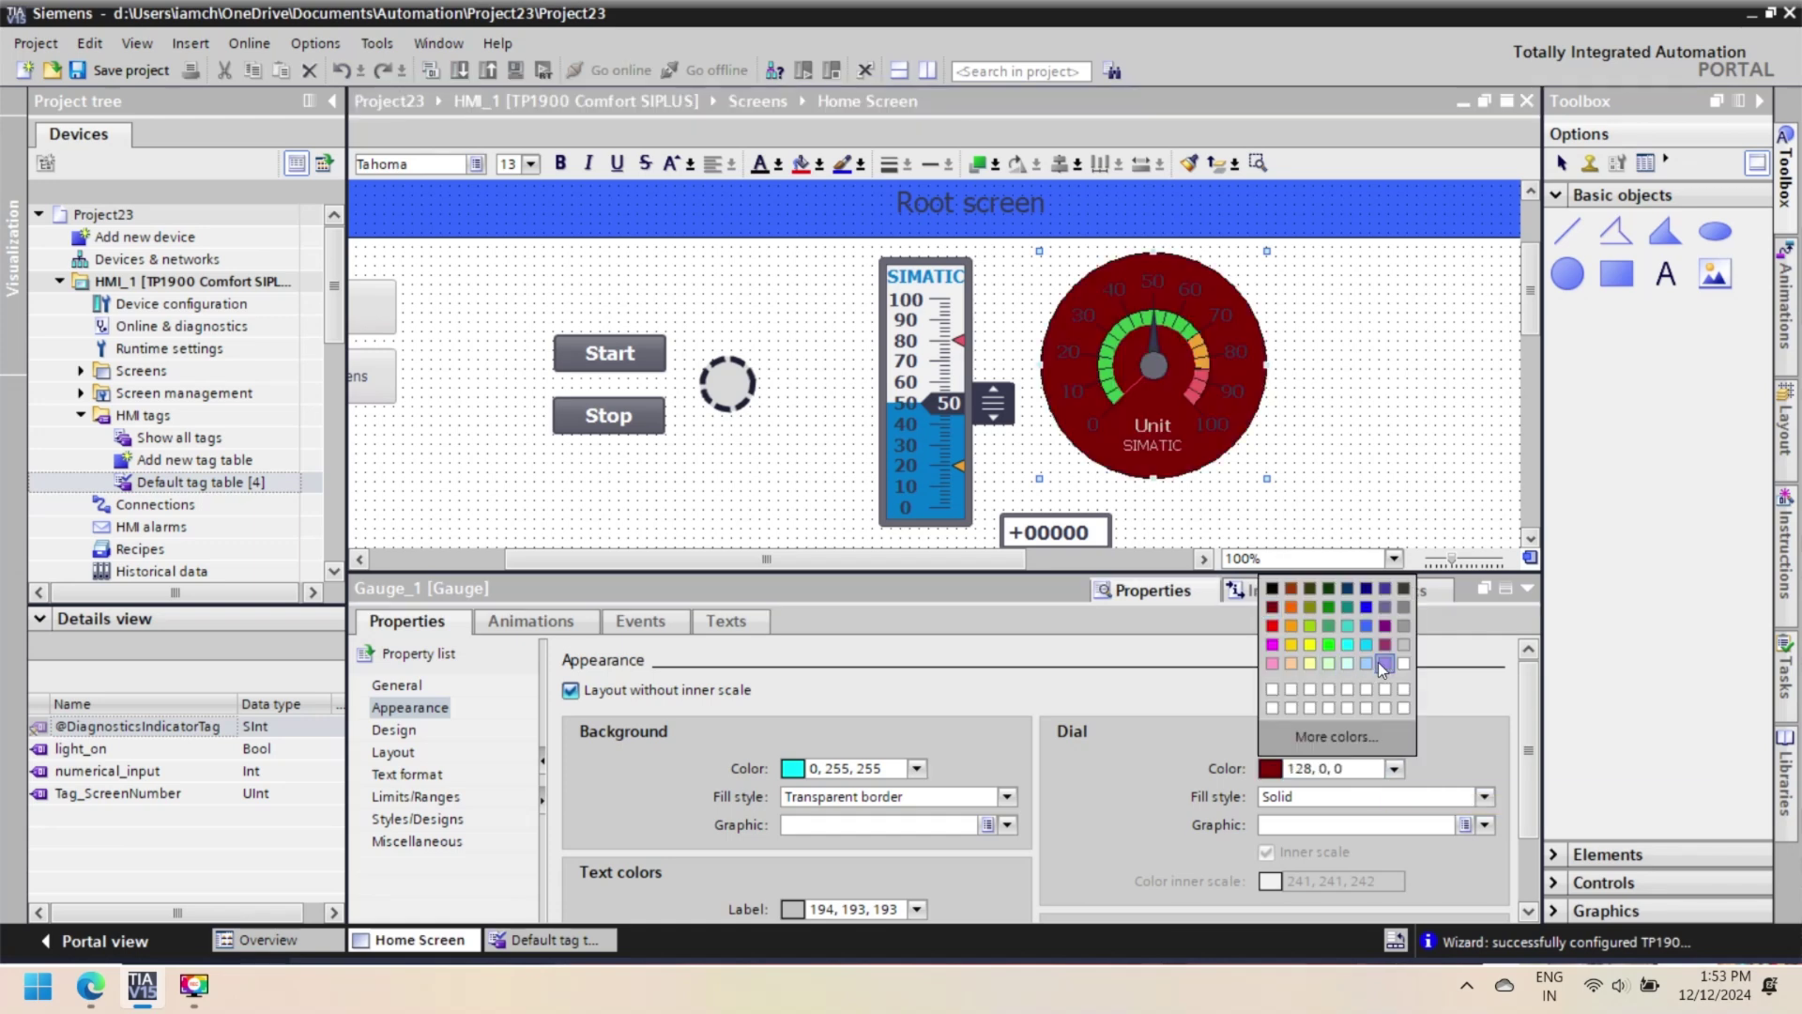
click(1378, 662)
Make the gauge label text black and its background a solid cyan fill
click(1418, 798)
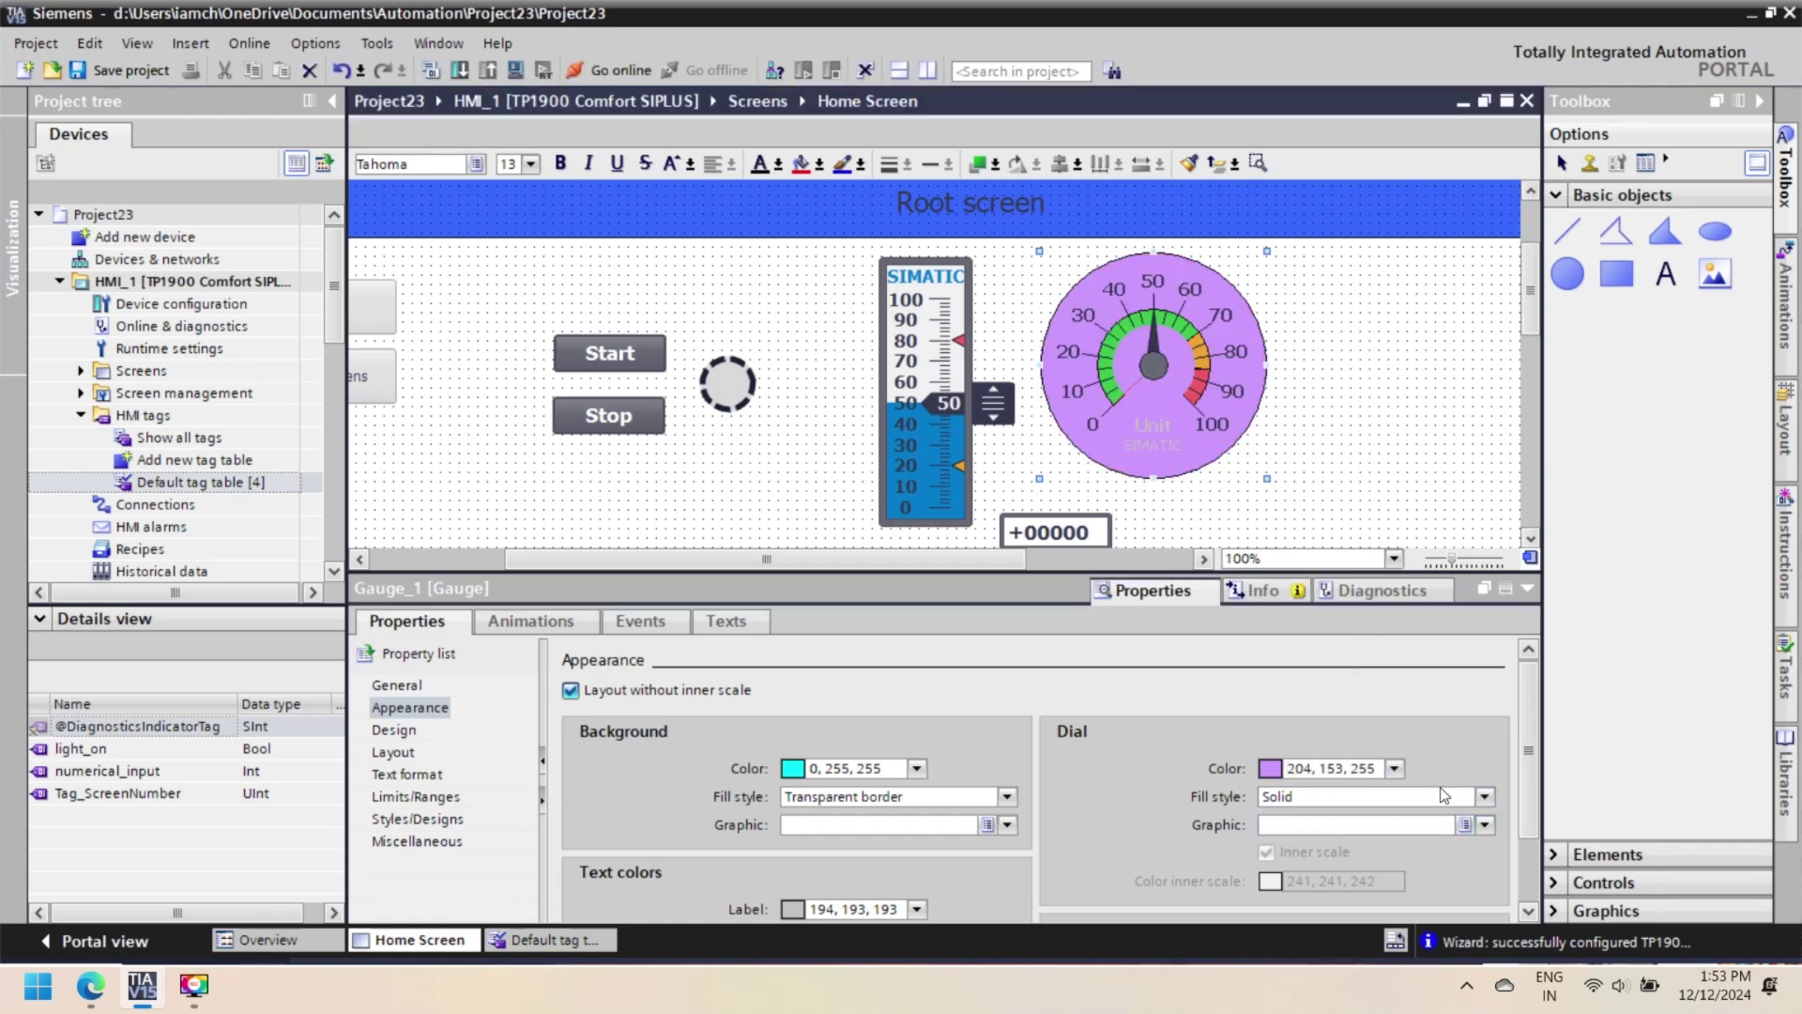
click(1439, 796)
click(917, 910)
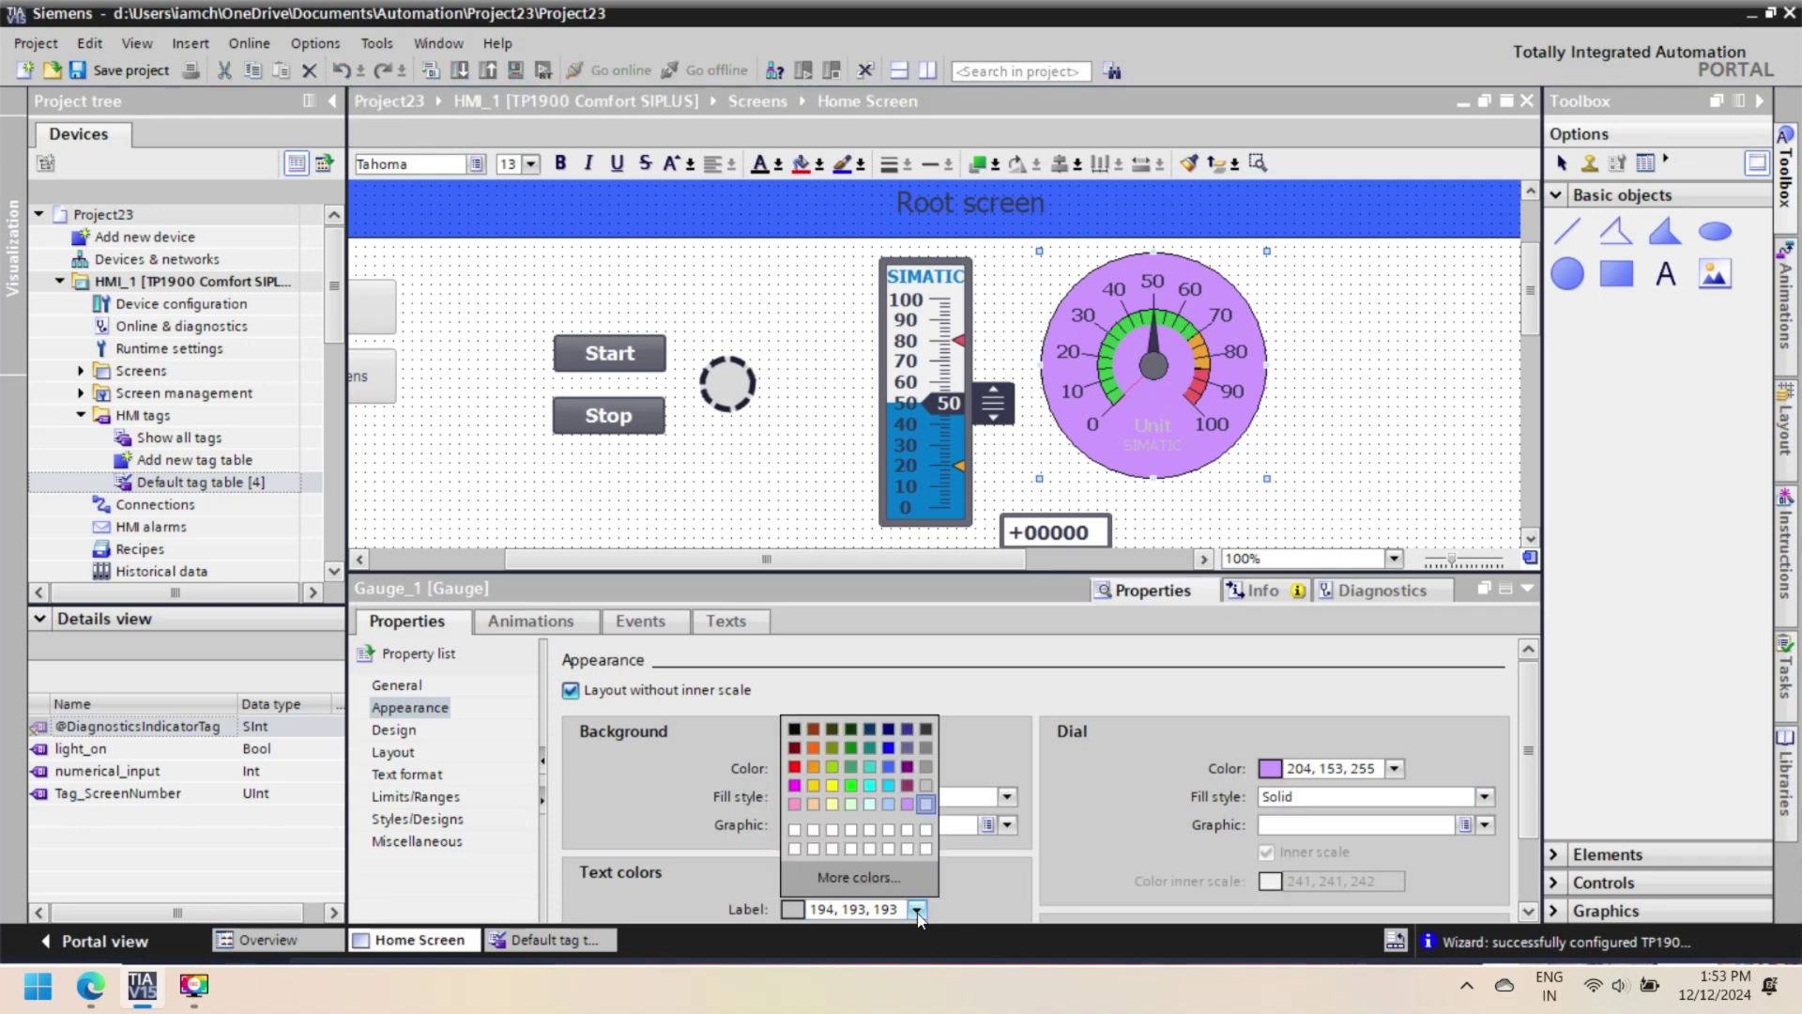
click(797, 727)
click(949, 795)
click(950, 723)
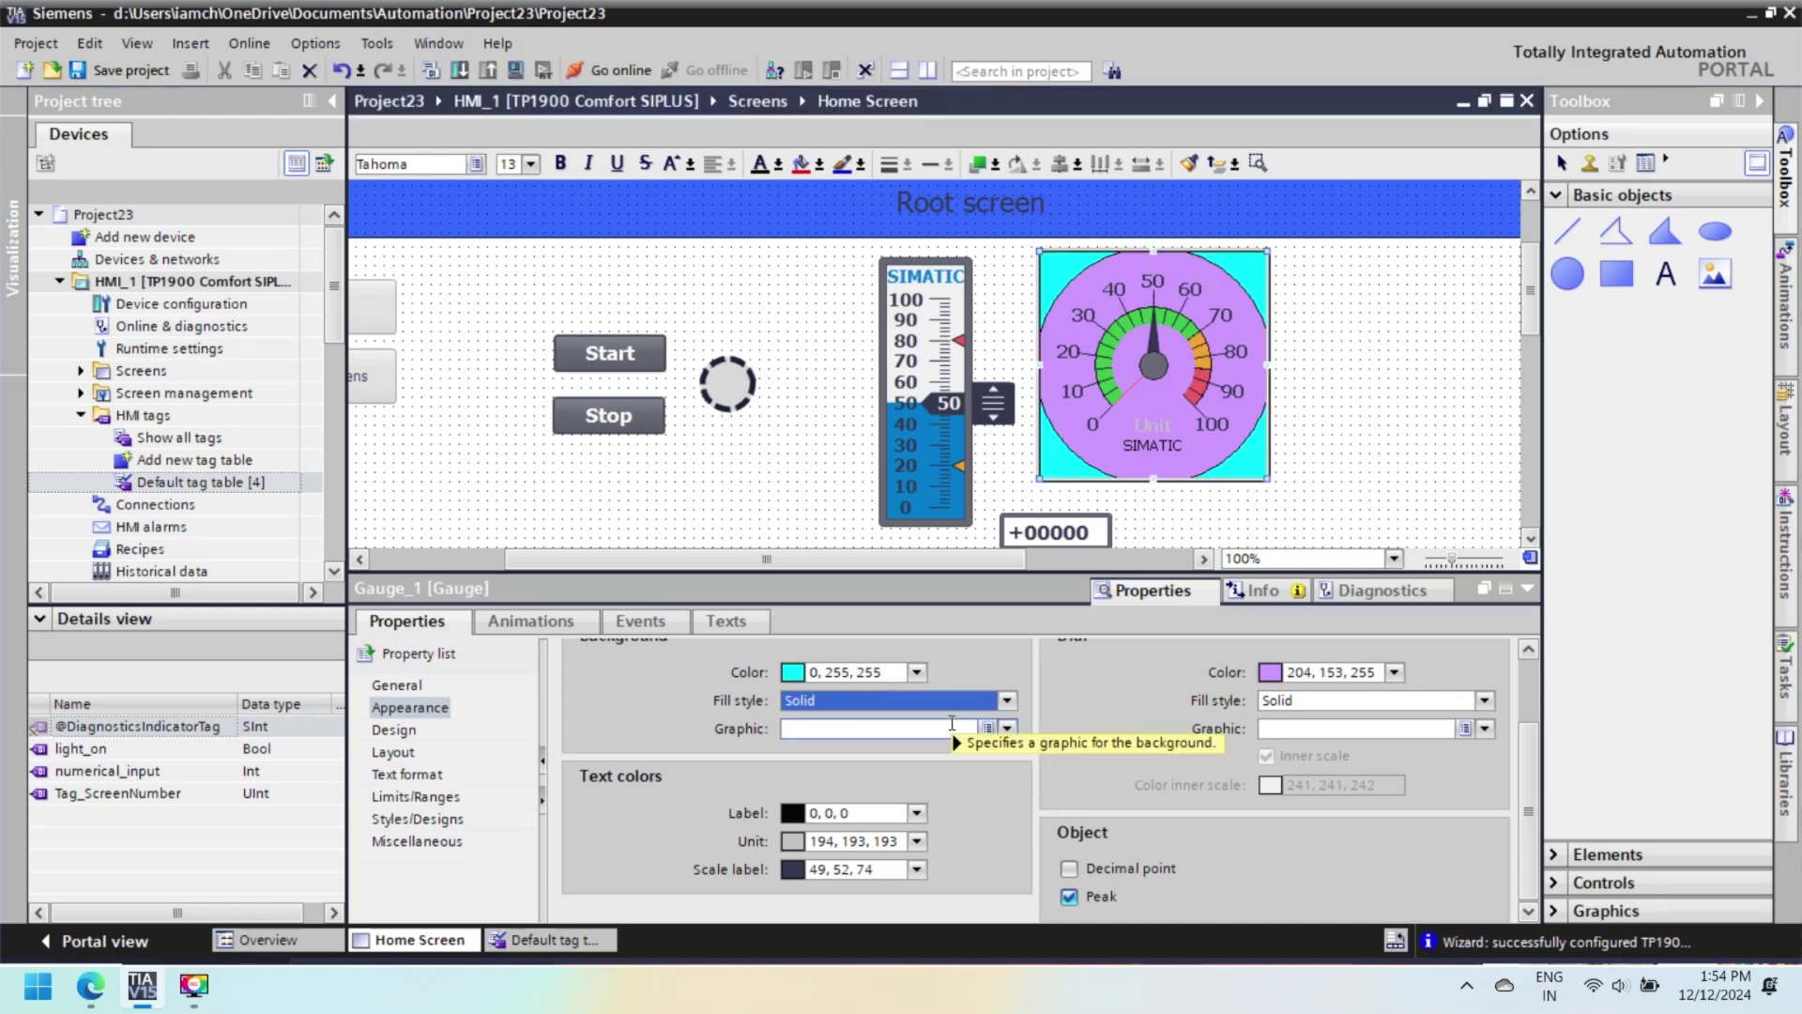
click(1287, 539)
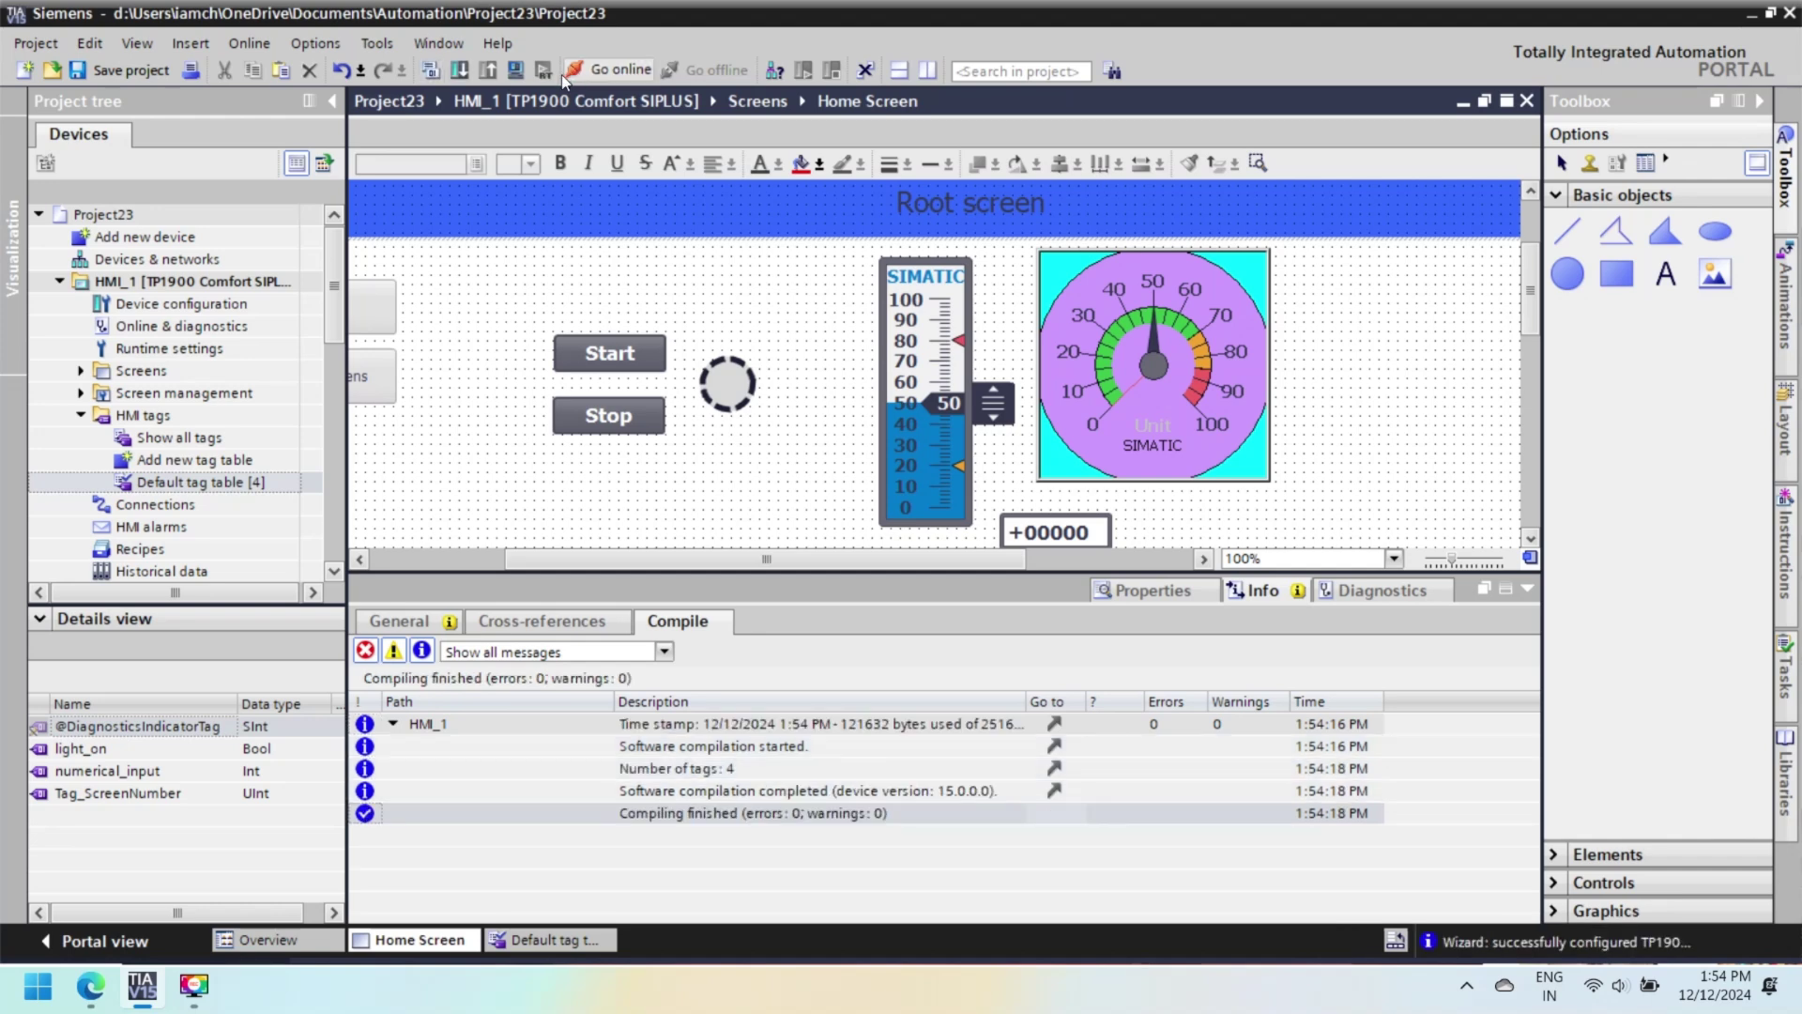
Compile HMI_1 and start the runtime simulation from the toolbar
click(516, 73)
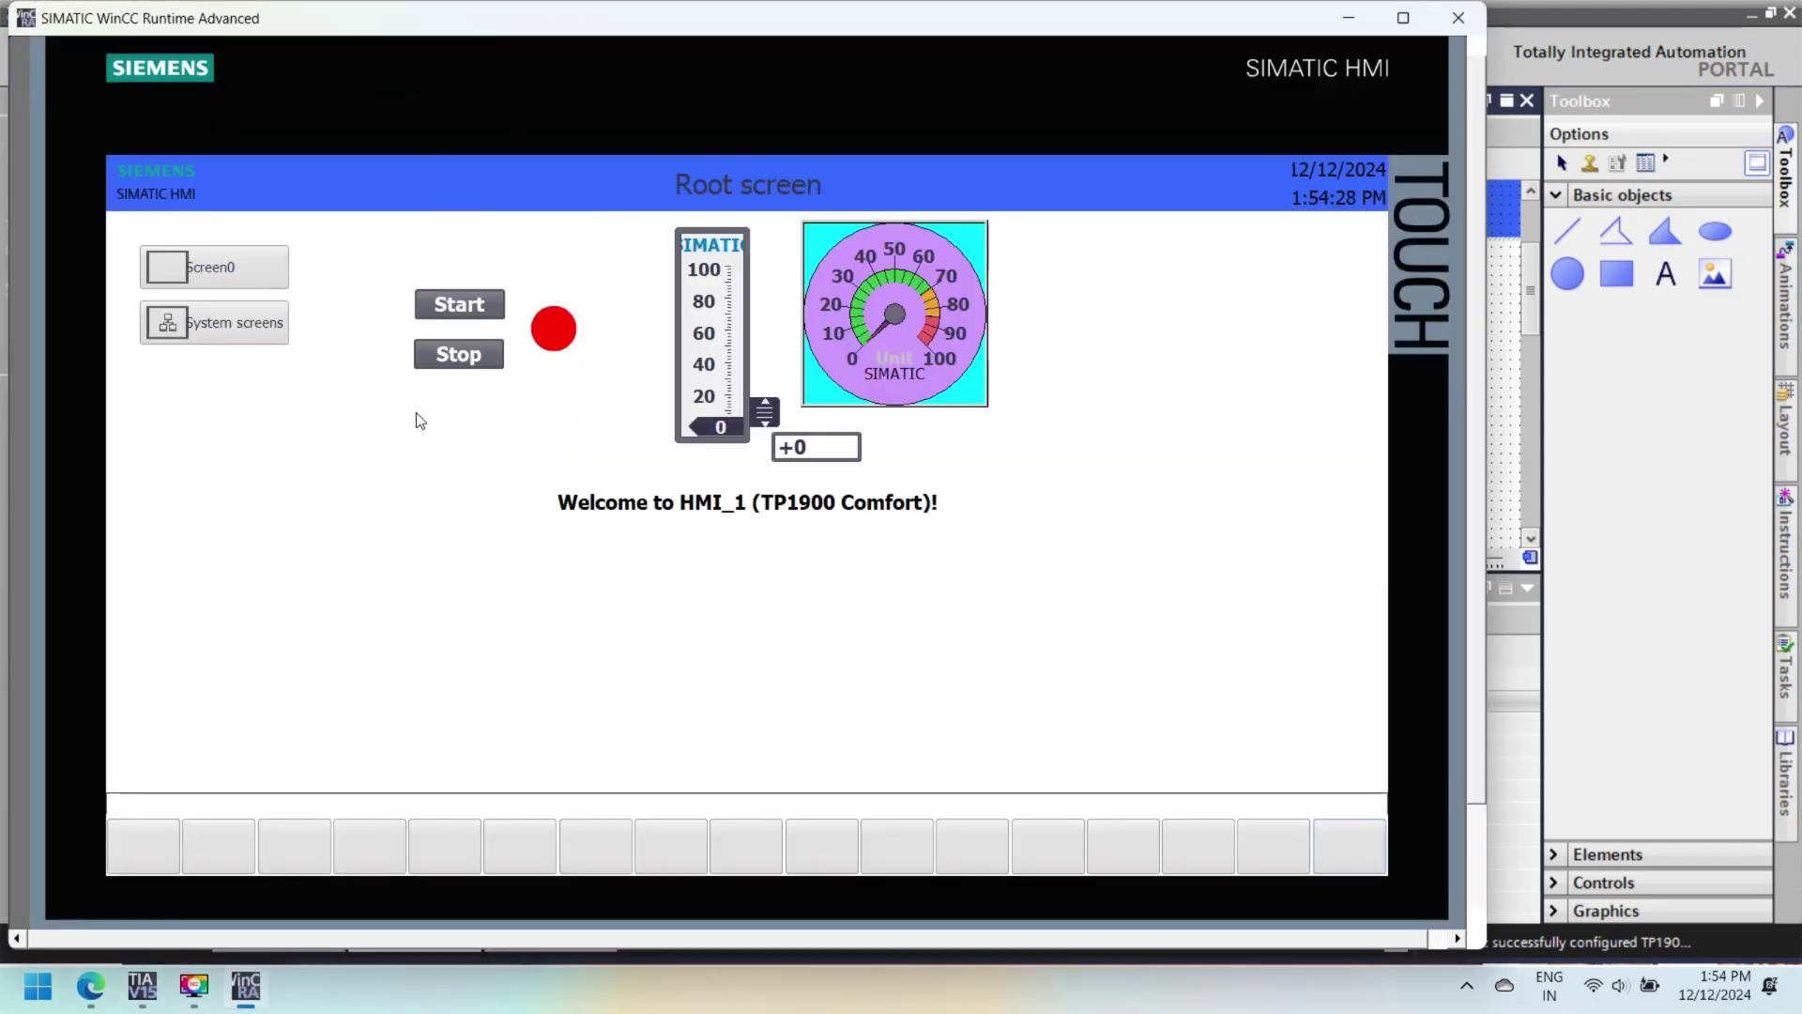
Toggle the lamp green and back to red twice, then nudge the slider up
click(457, 311)
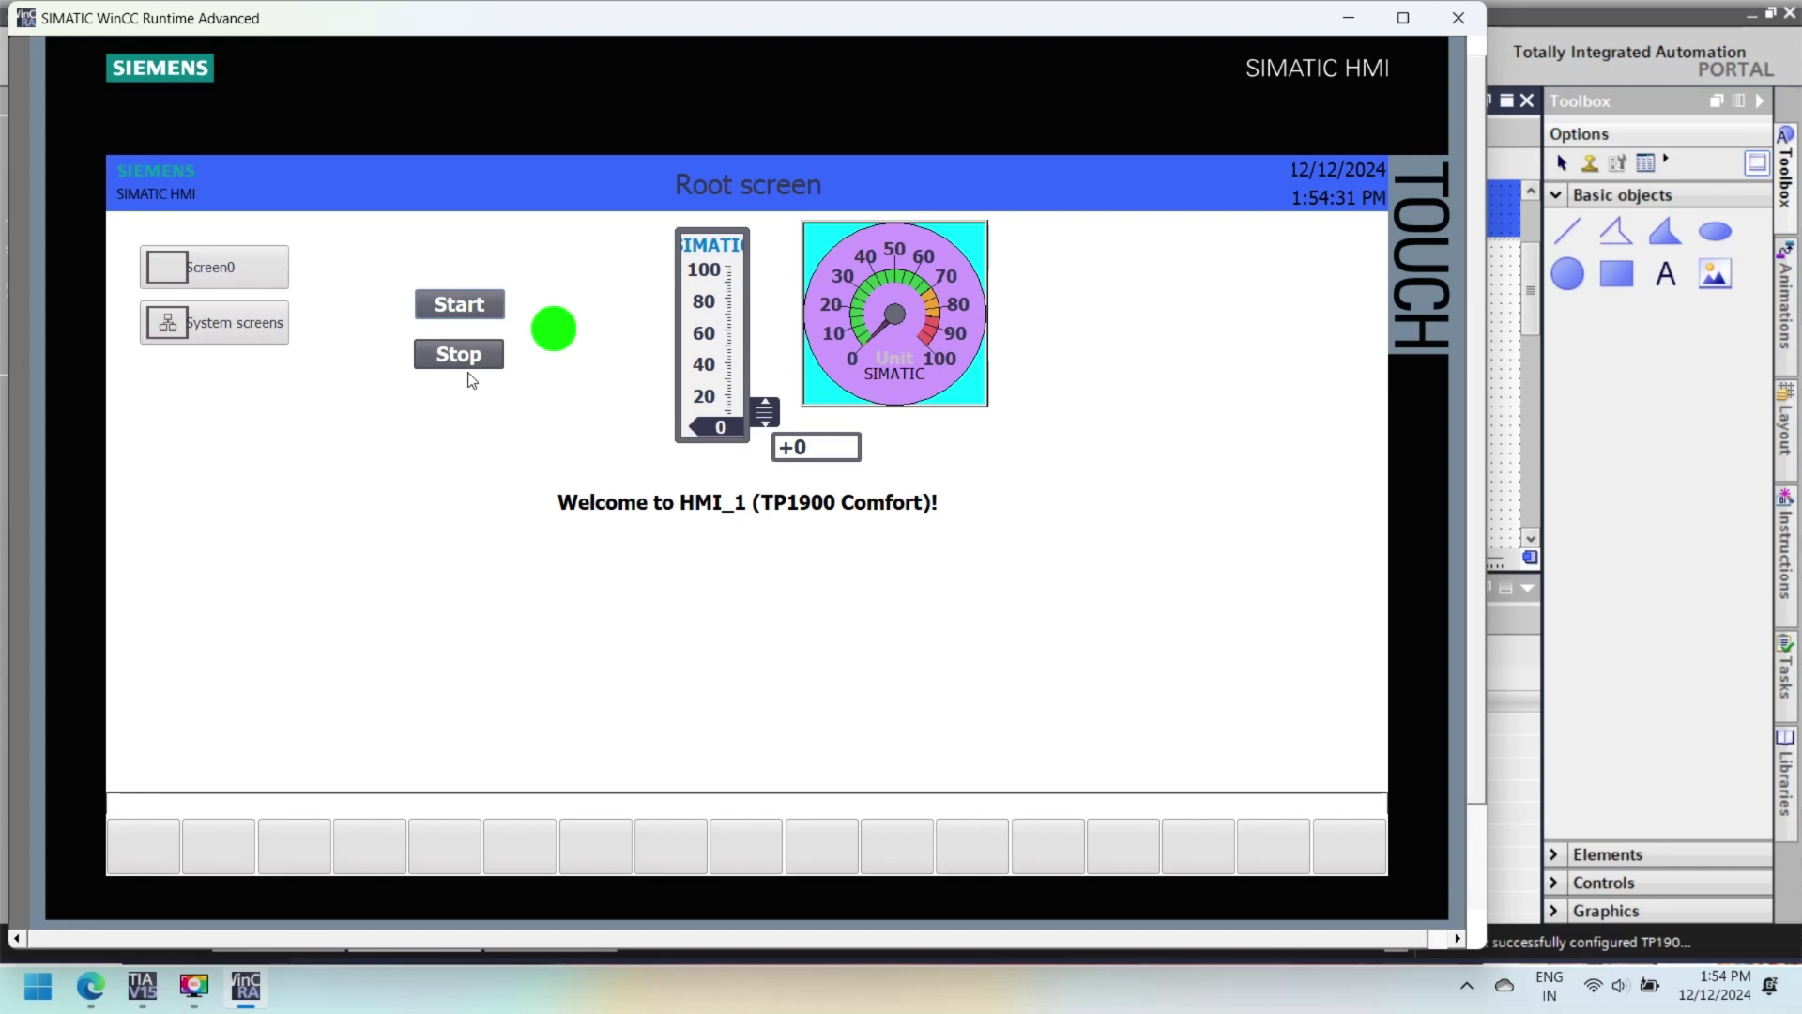
click(477, 362)
click(472, 308)
click(466, 366)
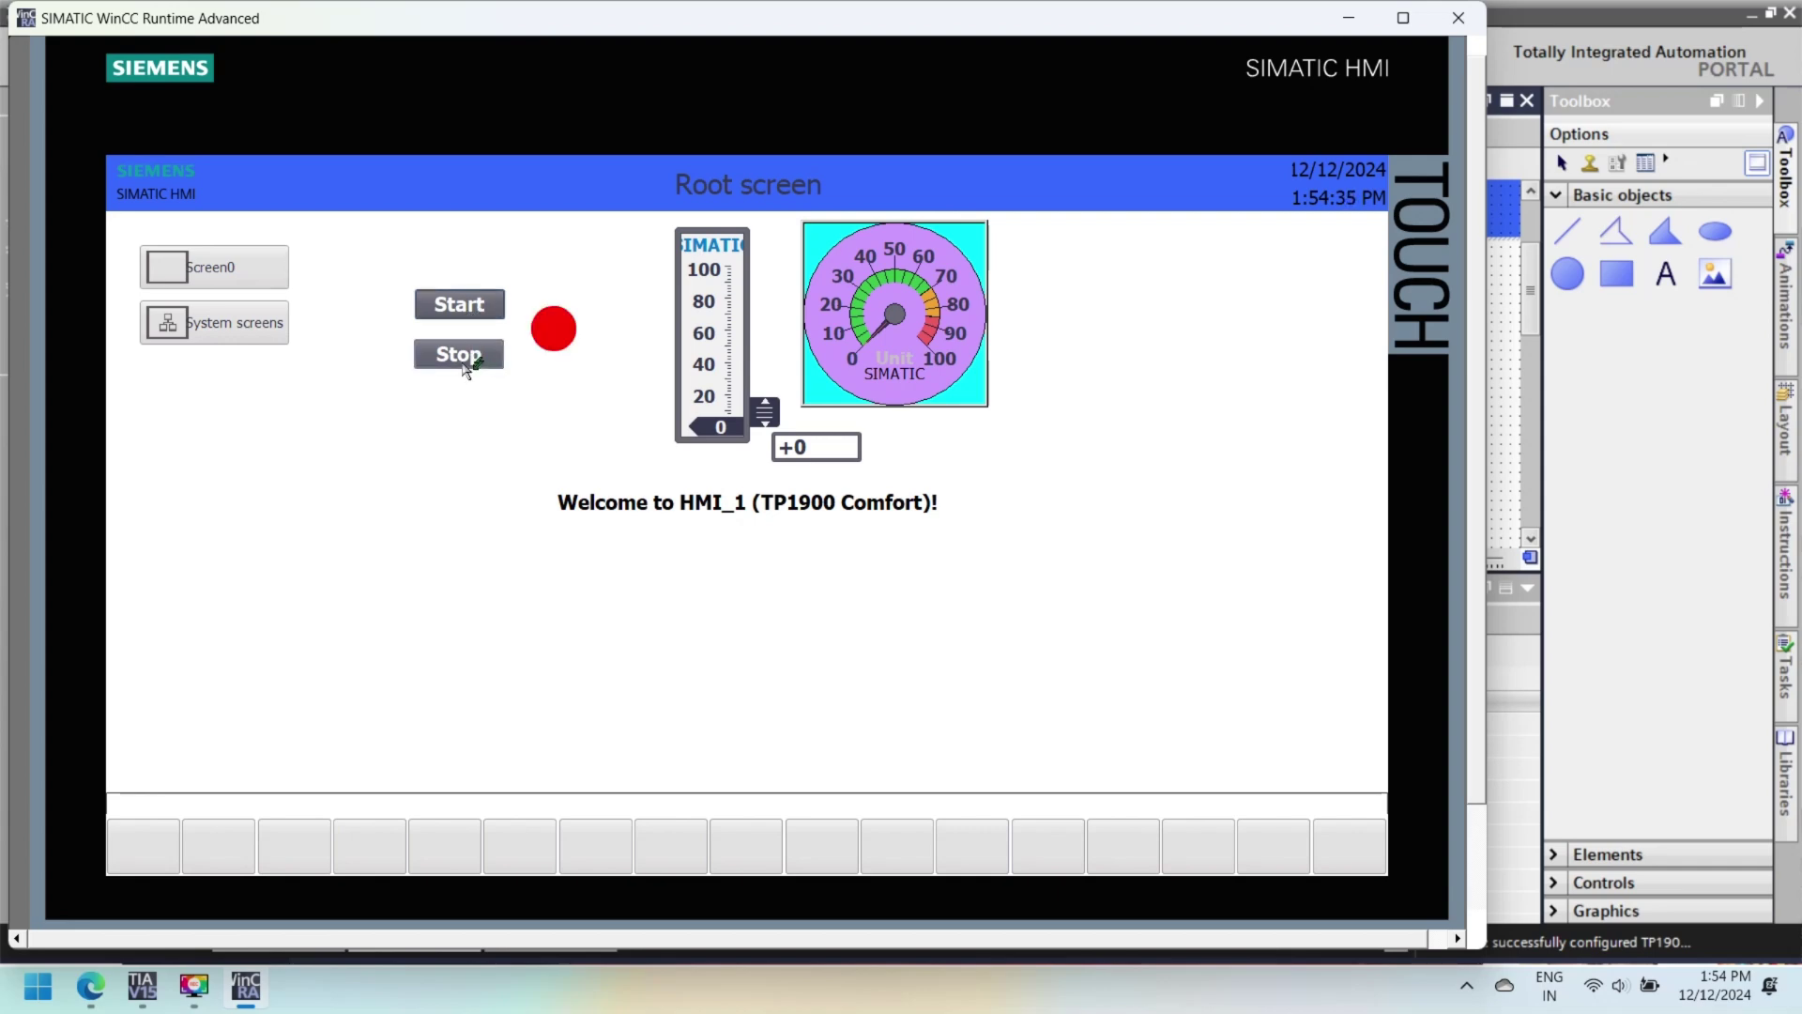
click(764, 413)
Drag the slider to about 54, then 46, and enter 55 in the I/O field
drag(762, 420, 765, 229)
drag(758, 131, 758, 376)
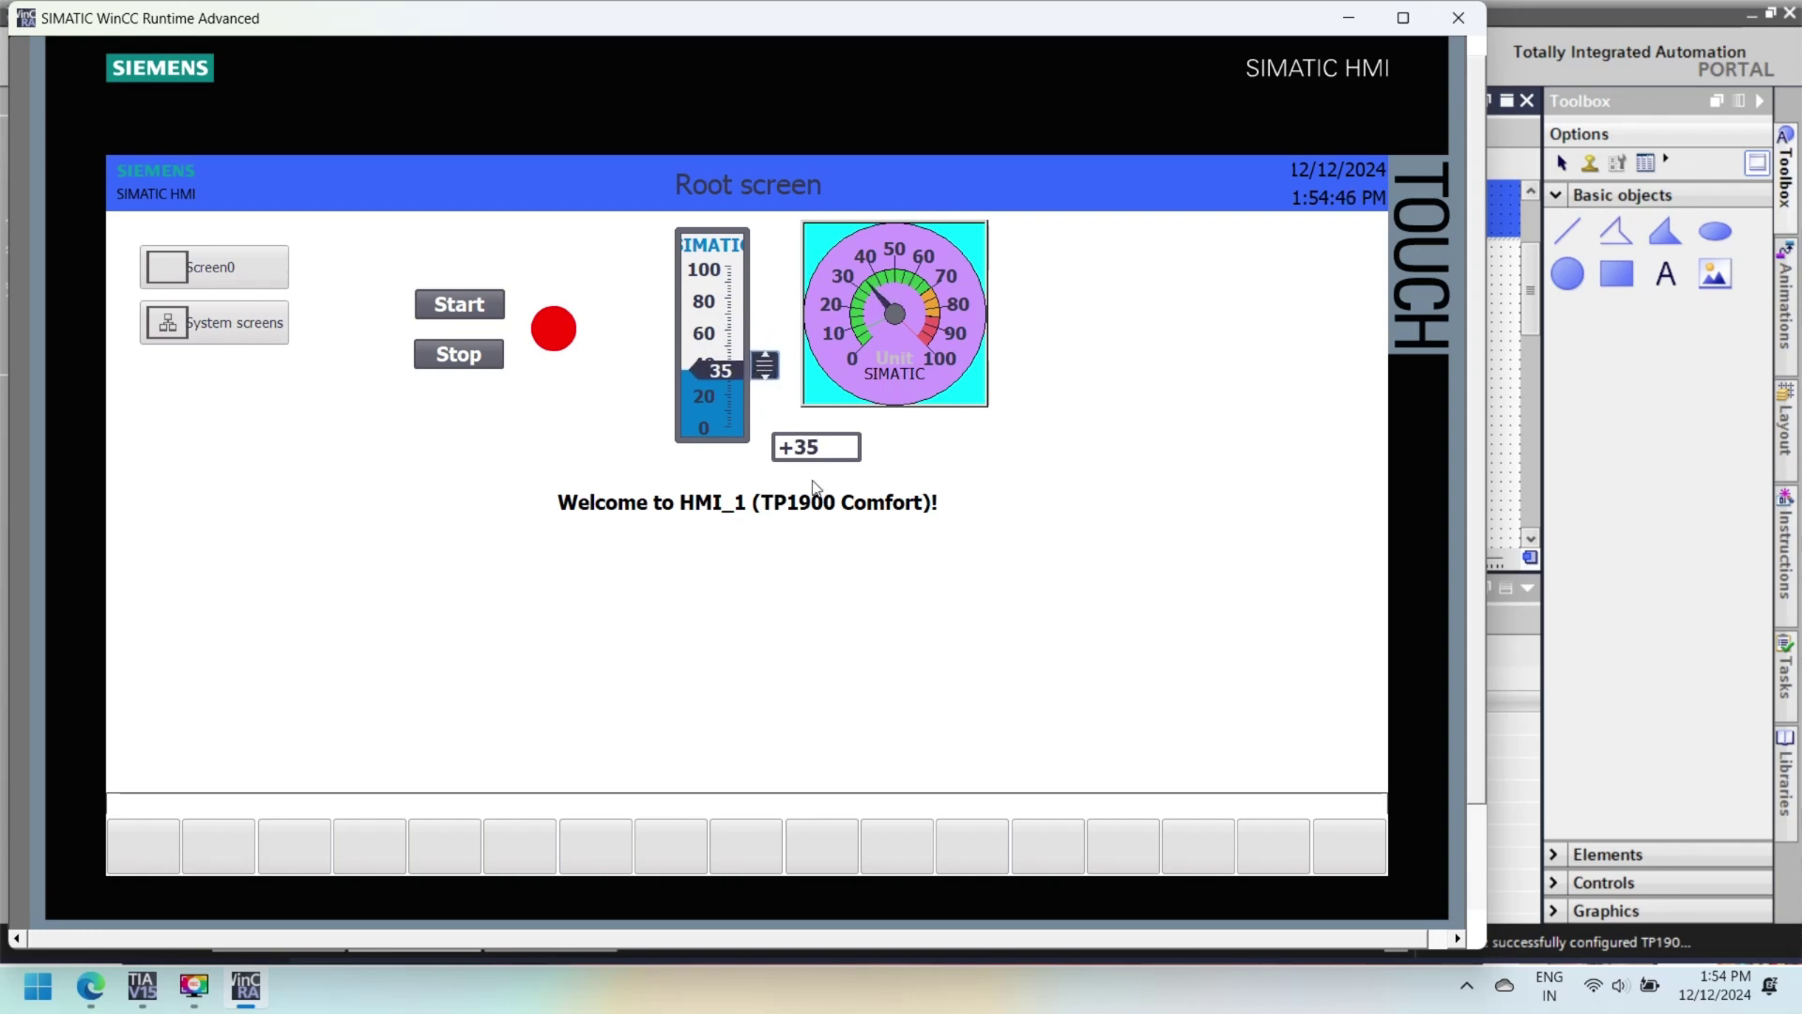
click(820, 447)
text(55)
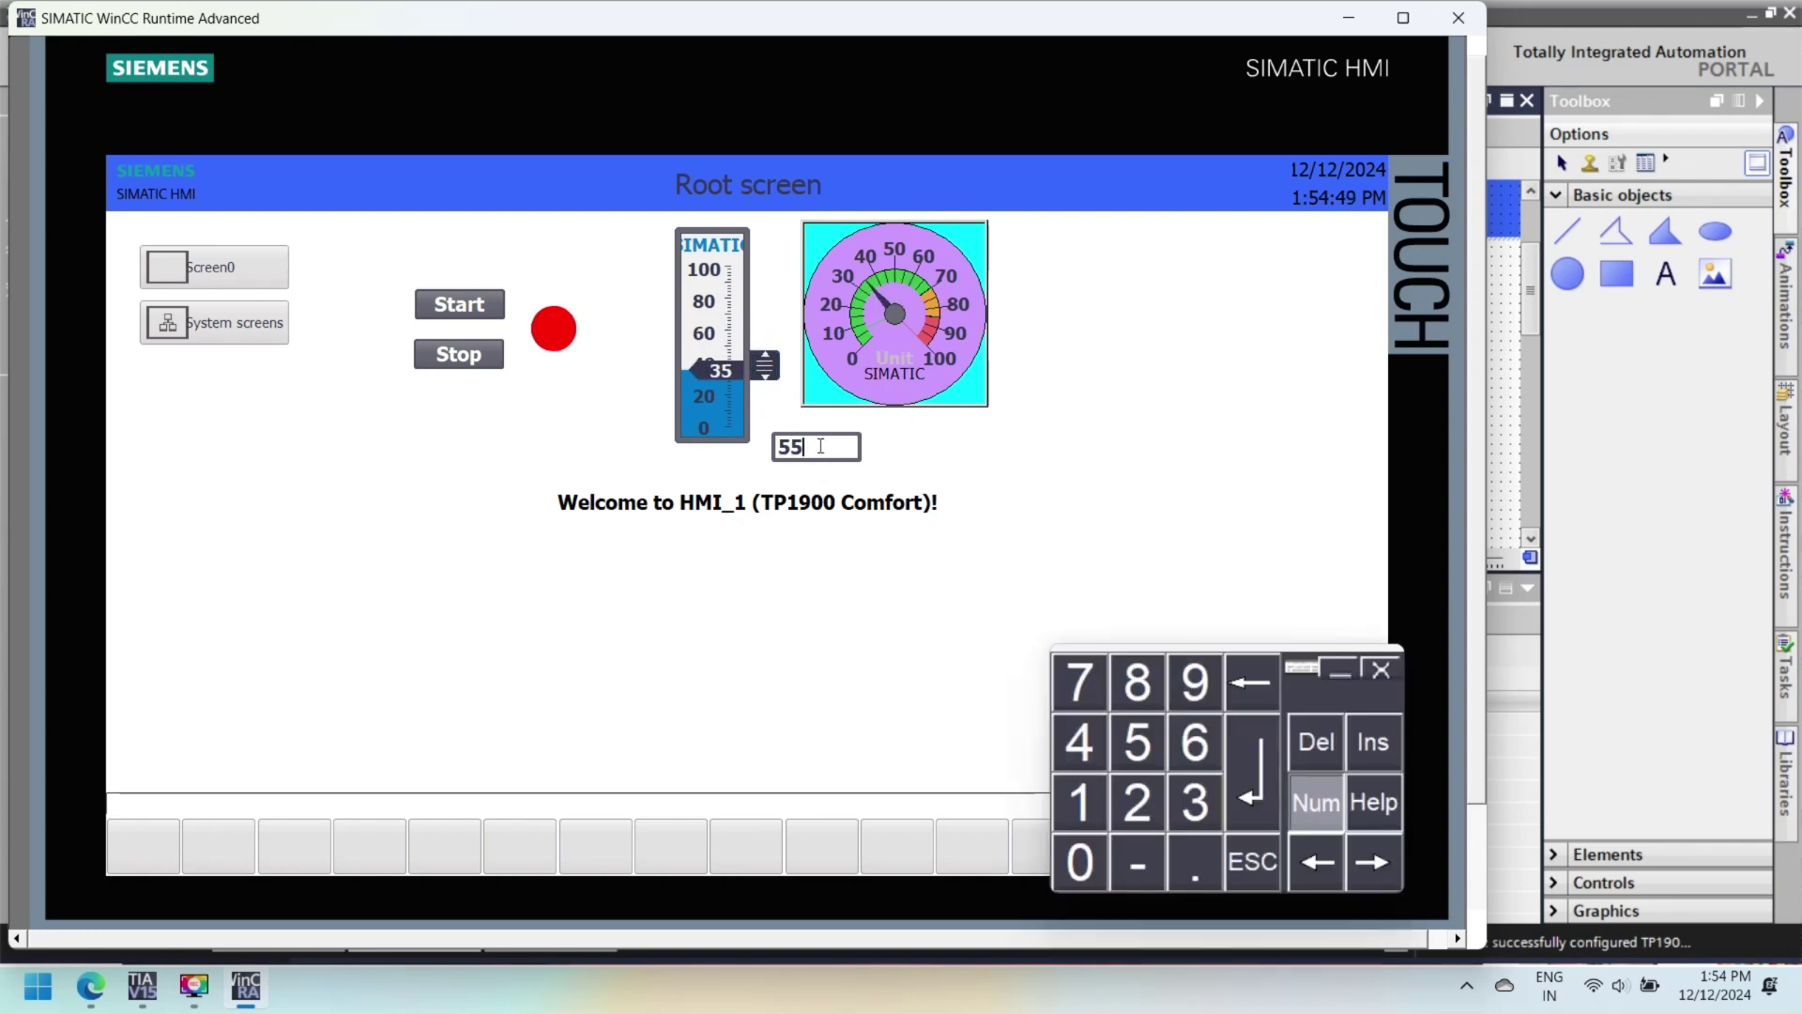
key(Return)
Enter 102, 11 and finally 23 in the I/O field
click(820, 446)
text(1)
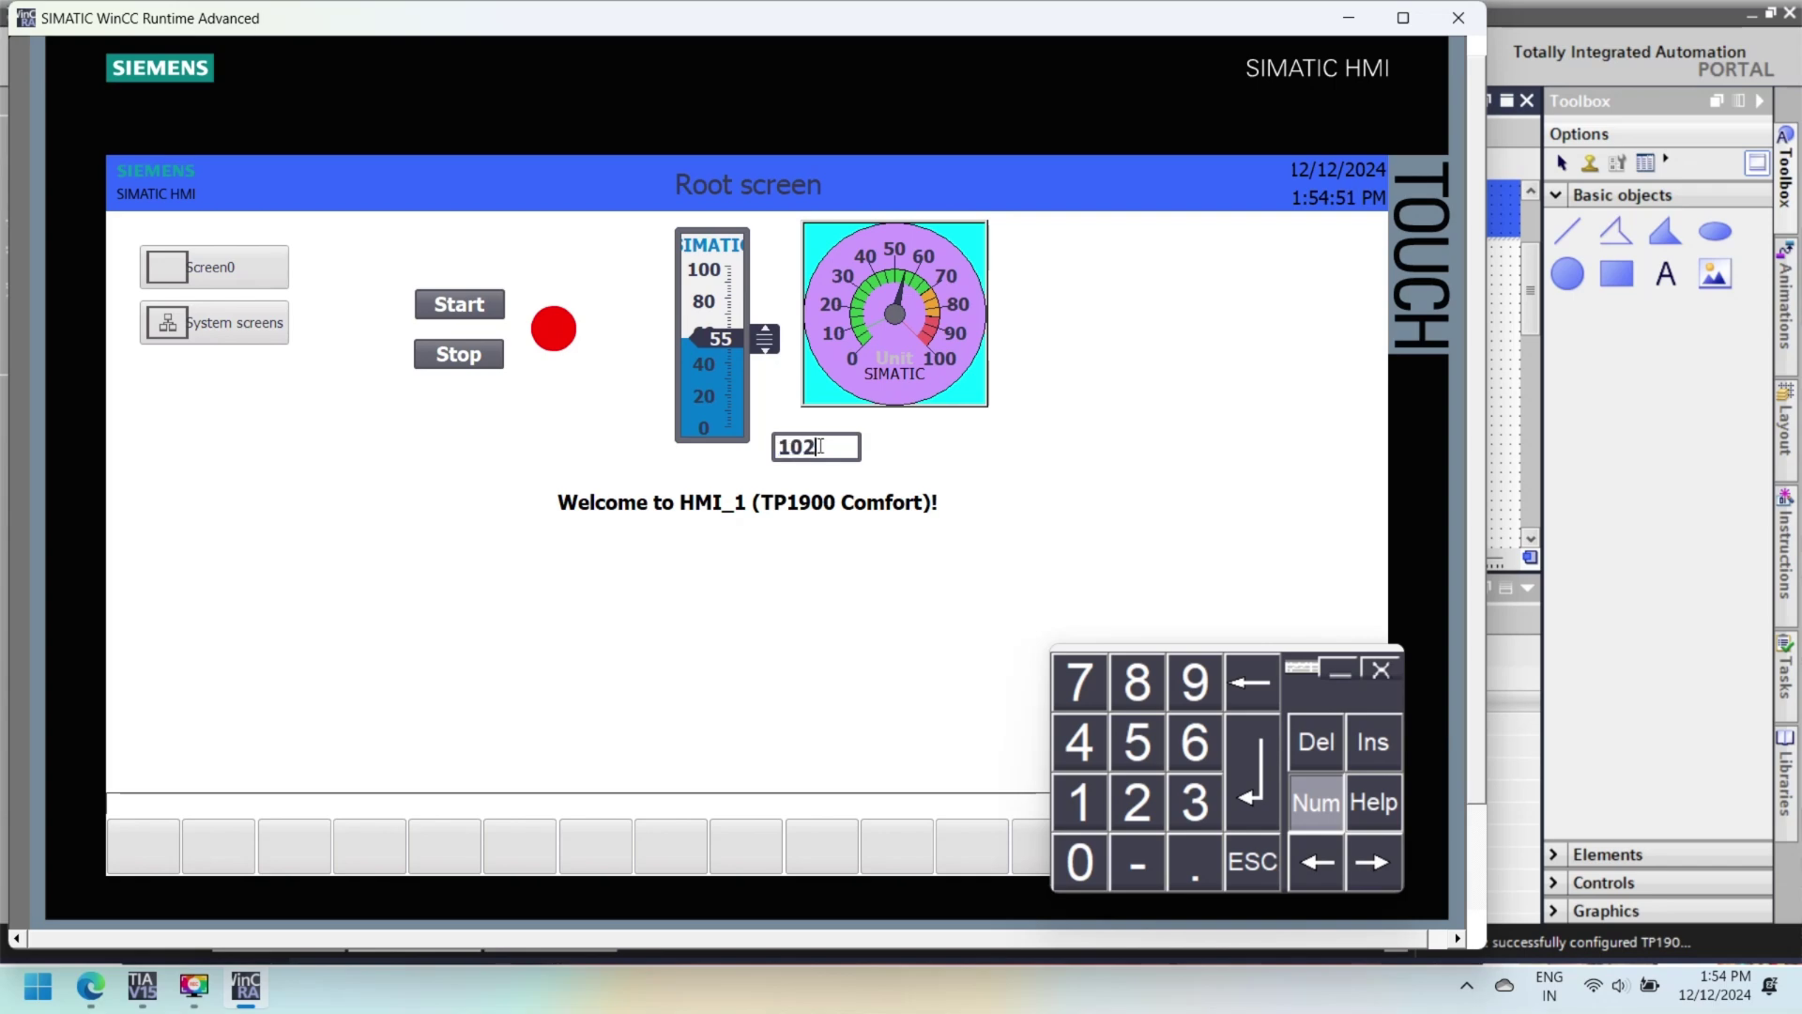
text(02)
key(Return)
text(1)
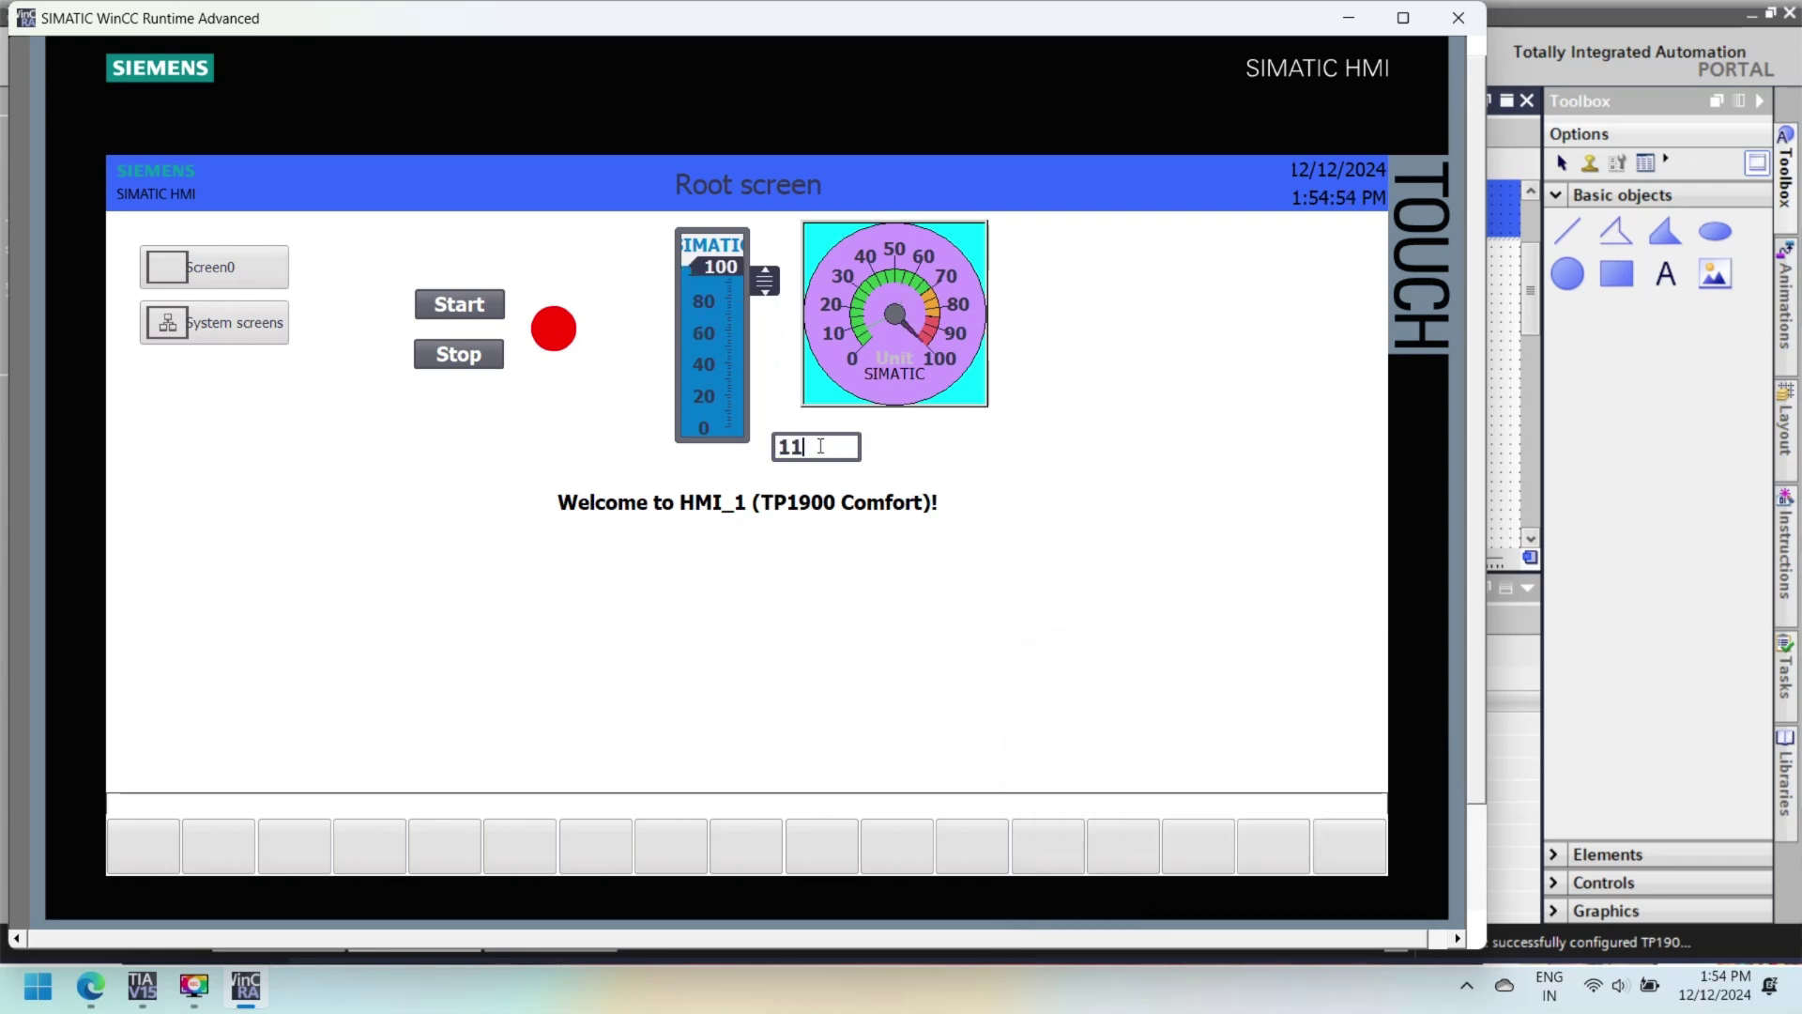
text(1)
key(Return)
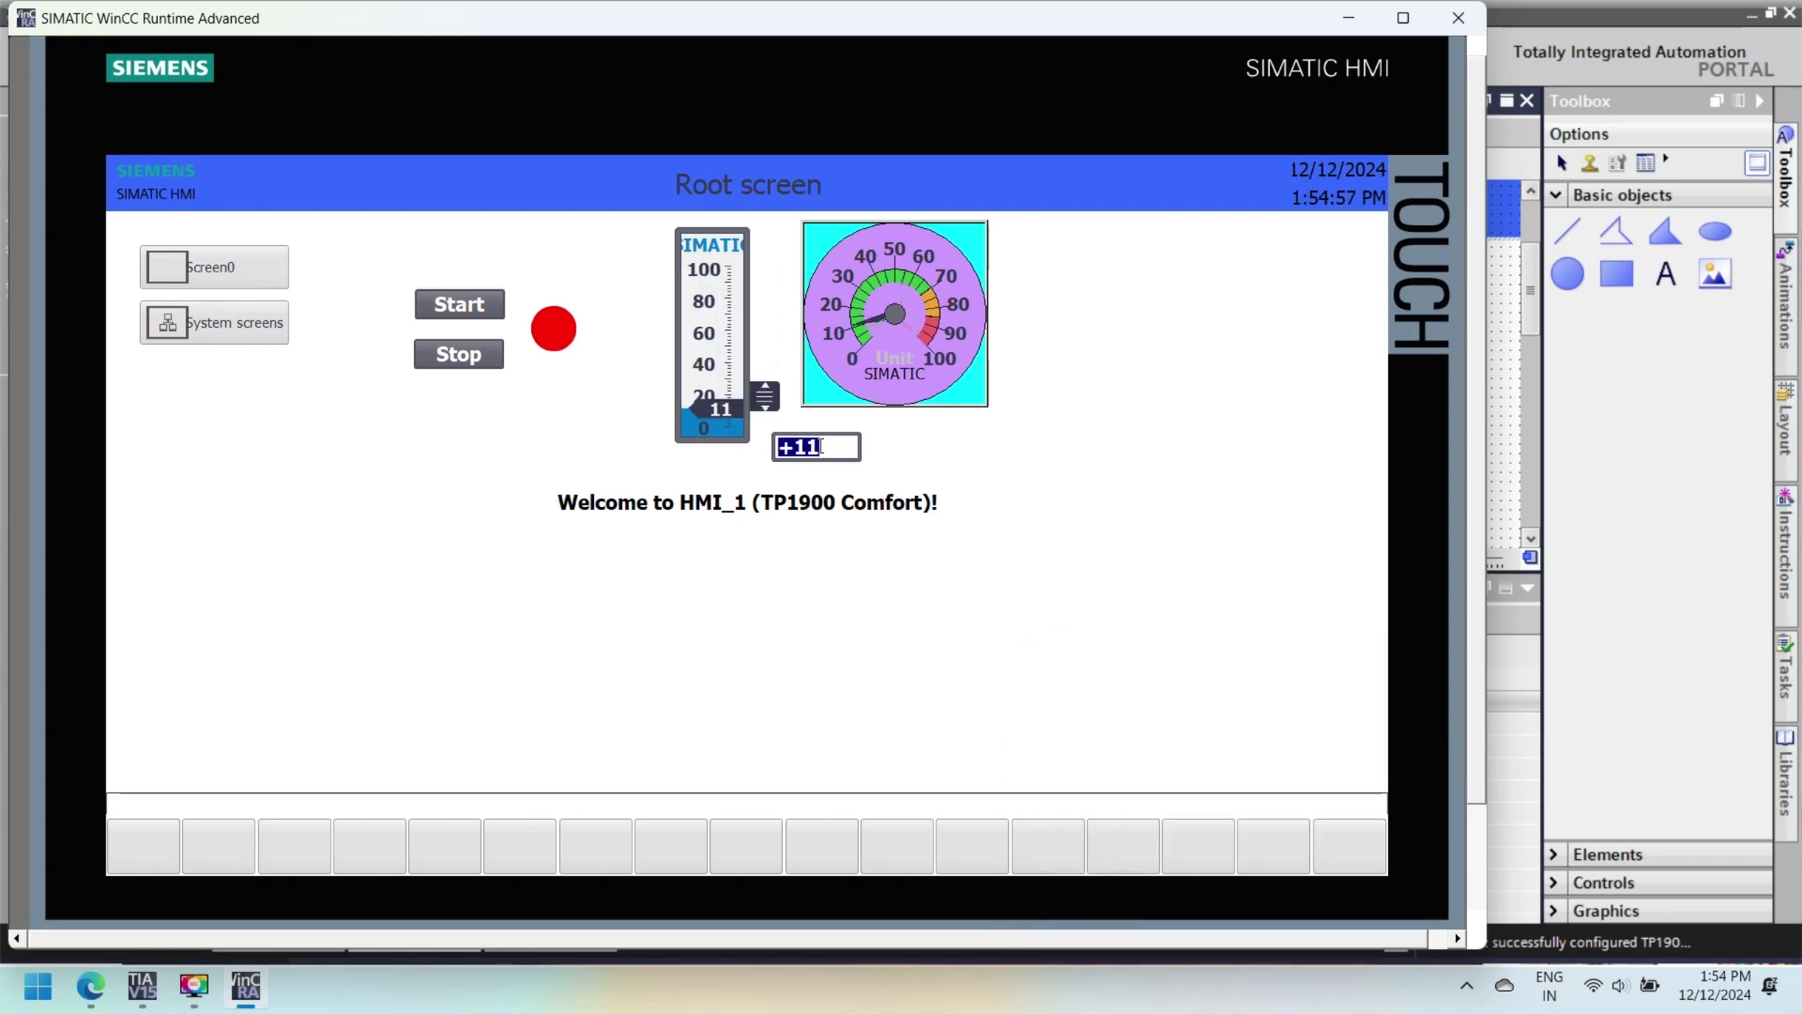
text(23)
key(Return)
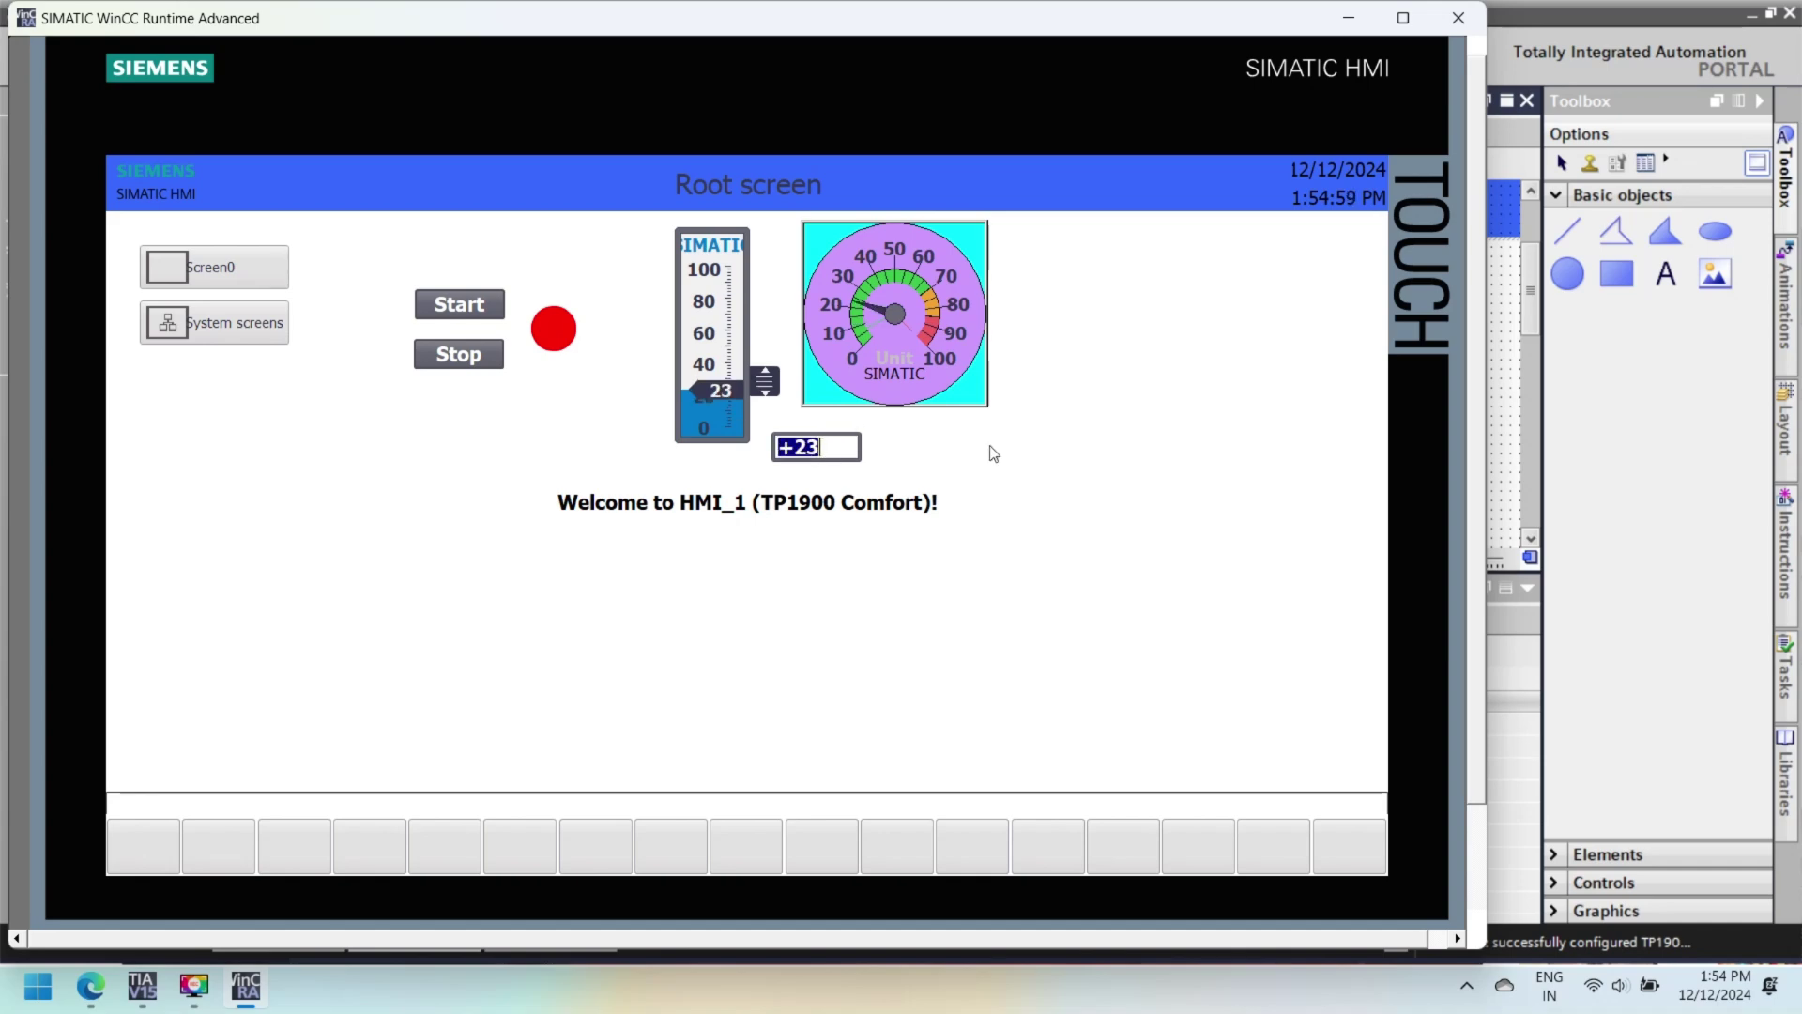